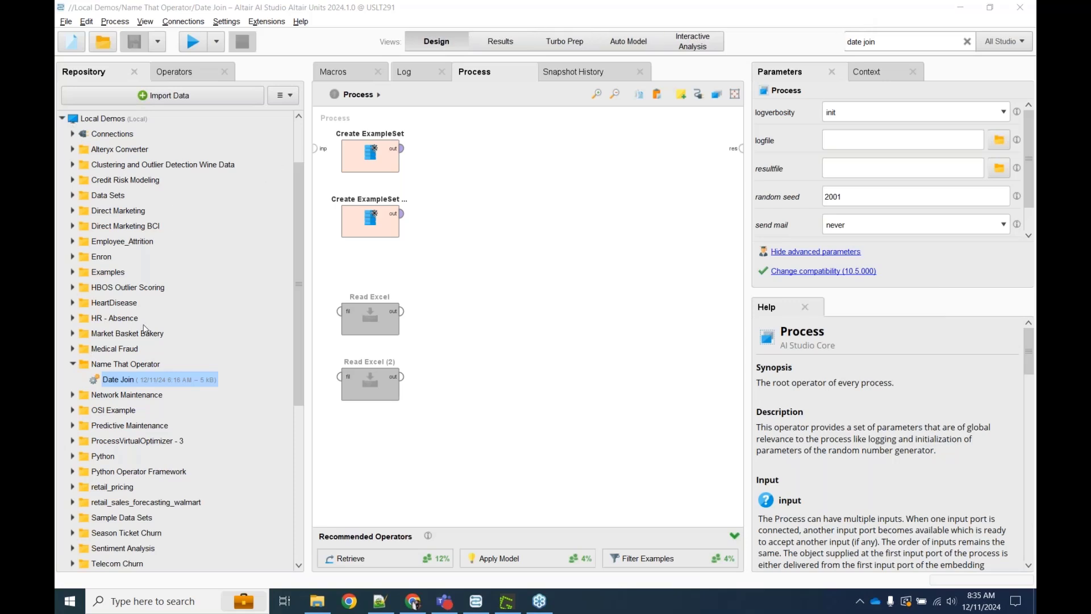
{"action": "scroll", "coordinate": [145, 326], "scroll_direction": "down", "scroll_amount": 3}
{"action": "scroll", "coordinate": [145, 327], "scroll_direction": "up", "scroll_amount": 2}
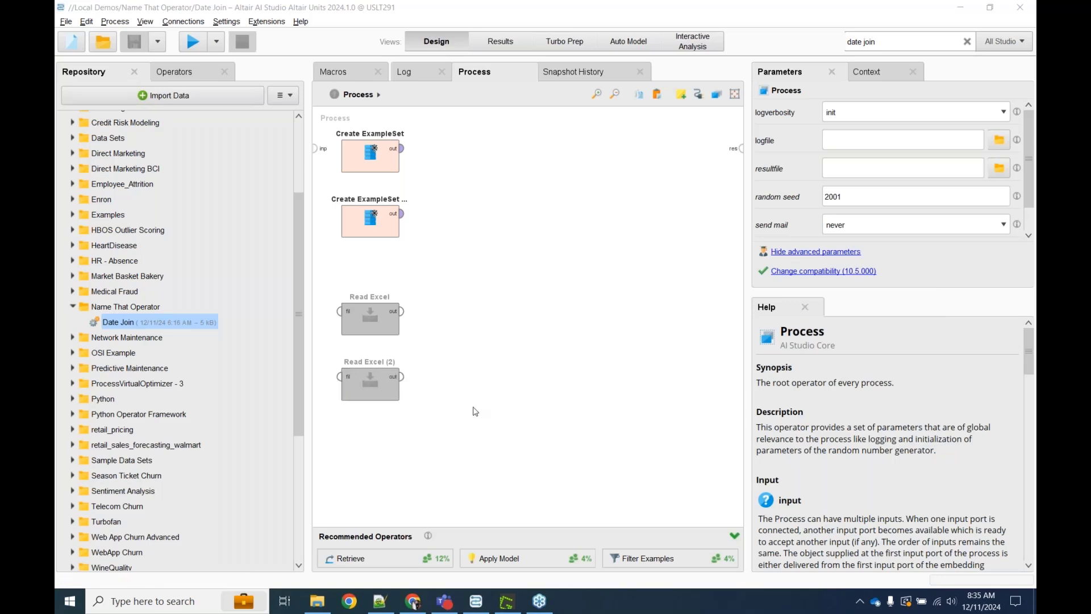
{"action": "left_click_drag", "start_coordinate": [302, 302], "coordinate": [304, 230]}
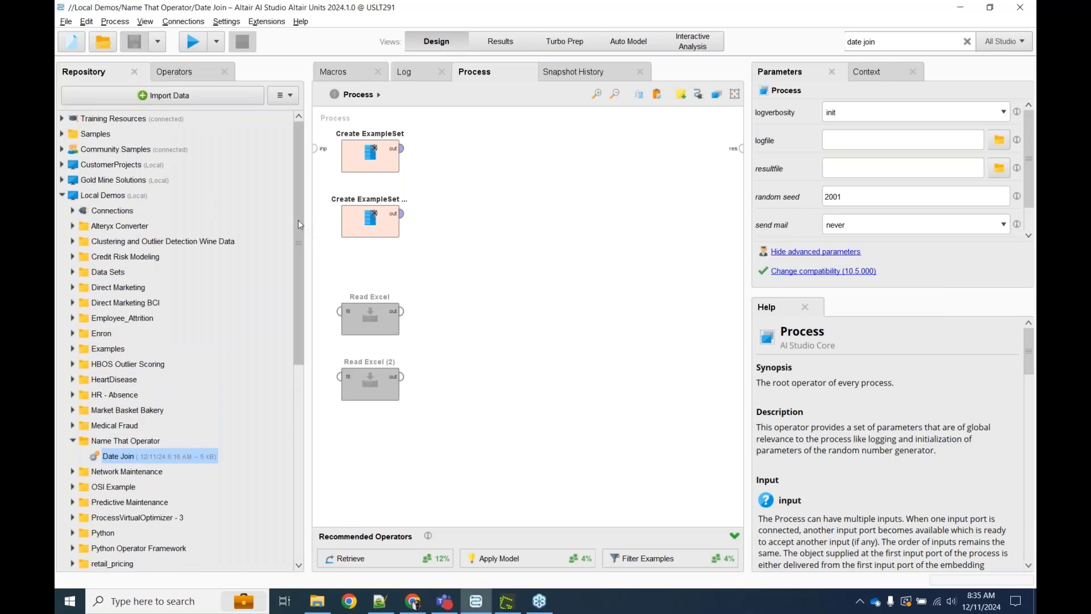
Step: Search the available operators for "Join" and select the Join operator under Blending > Table > Joins
{"action": "left_click", "coordinate": [178, 74]}
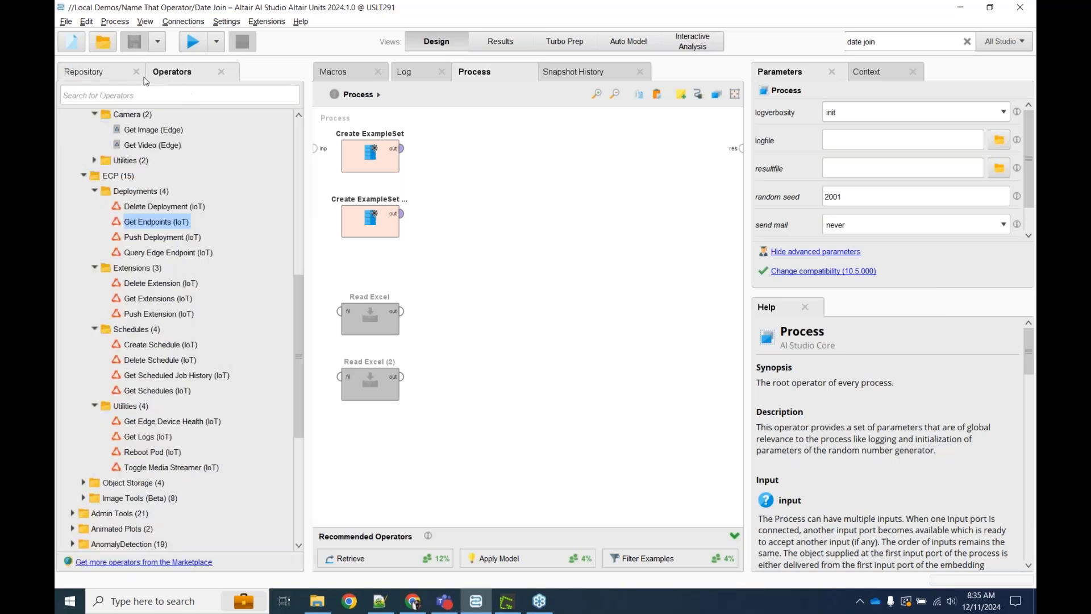
{"action": "left_click", "coordinate": [191, 94]}
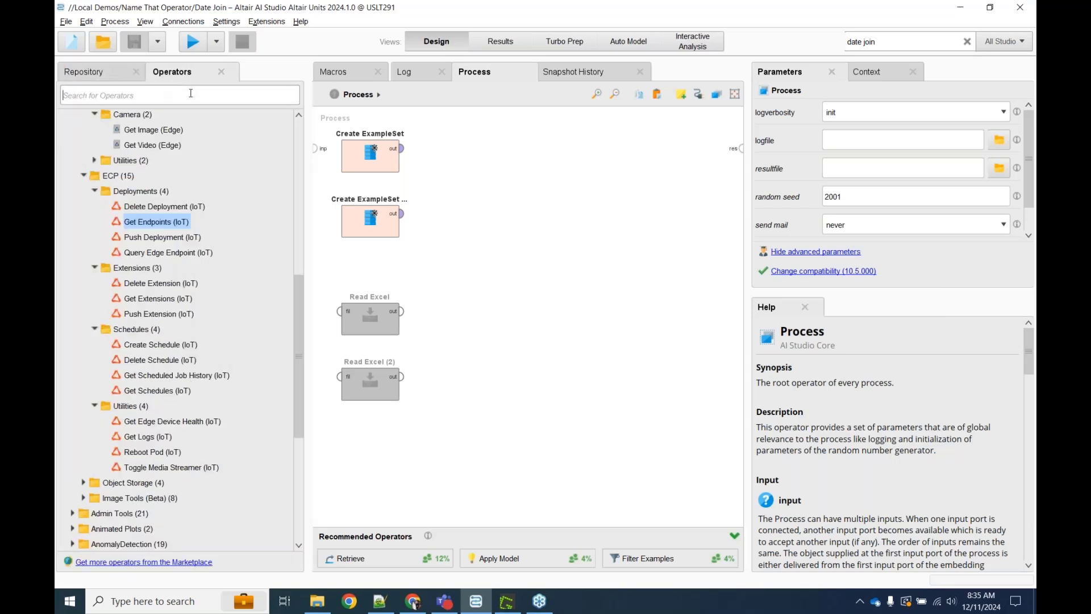
{"action": "type", "text": "Join"}
{"action": "left_click_drag", "start_coordinate": [120, 179], "coordinate": [118, 182]}
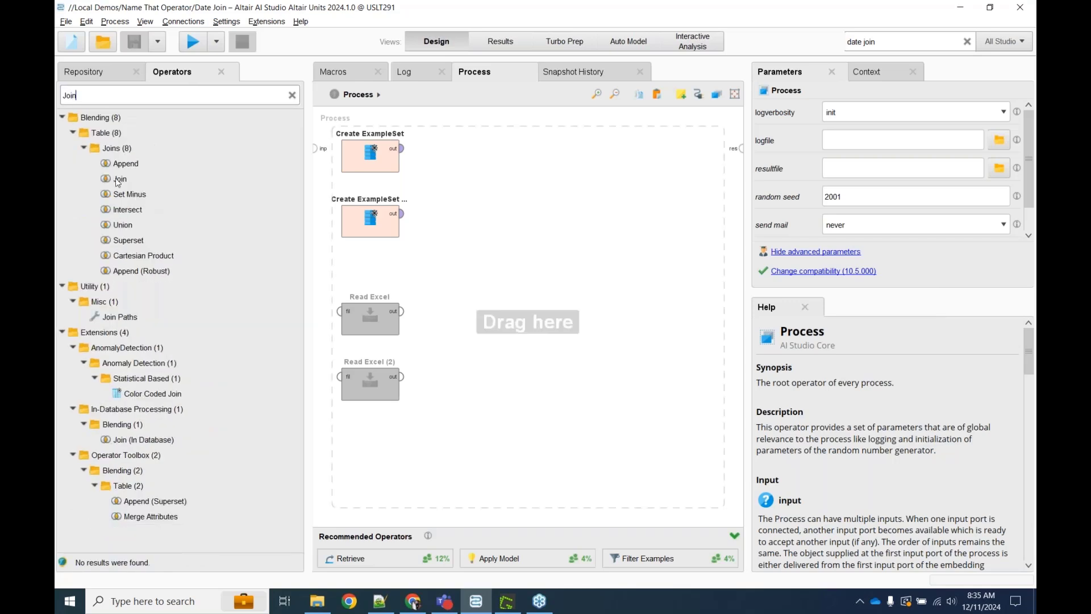
{"action": "left_click", "coordinate": [119, 180]}
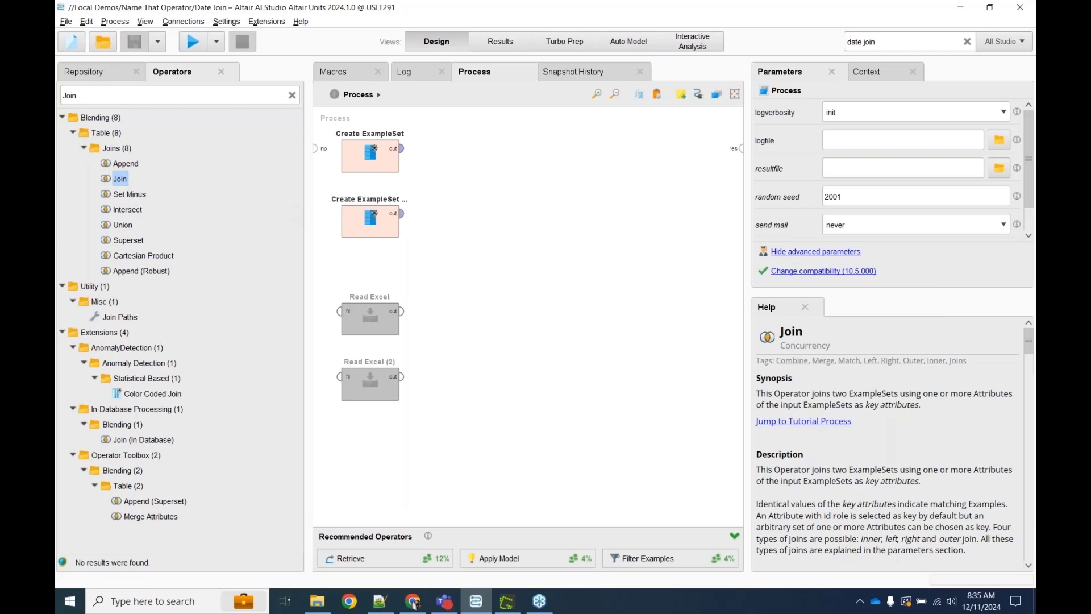
Step: Connect the outputs of both Create ExampleSet operators to the process results and run the process
{"action": "double_click", "coordinate": [403, 152]}
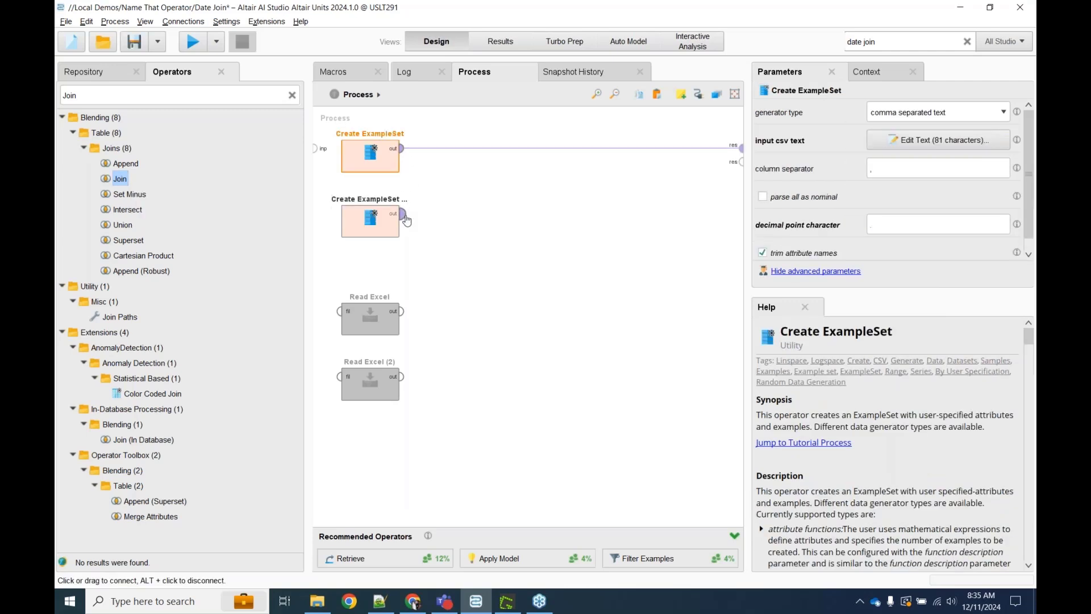
{"action": "double_click", "coordinate": [402, 215]}
{"action": "left_click", "coordinate": [369, 161]}
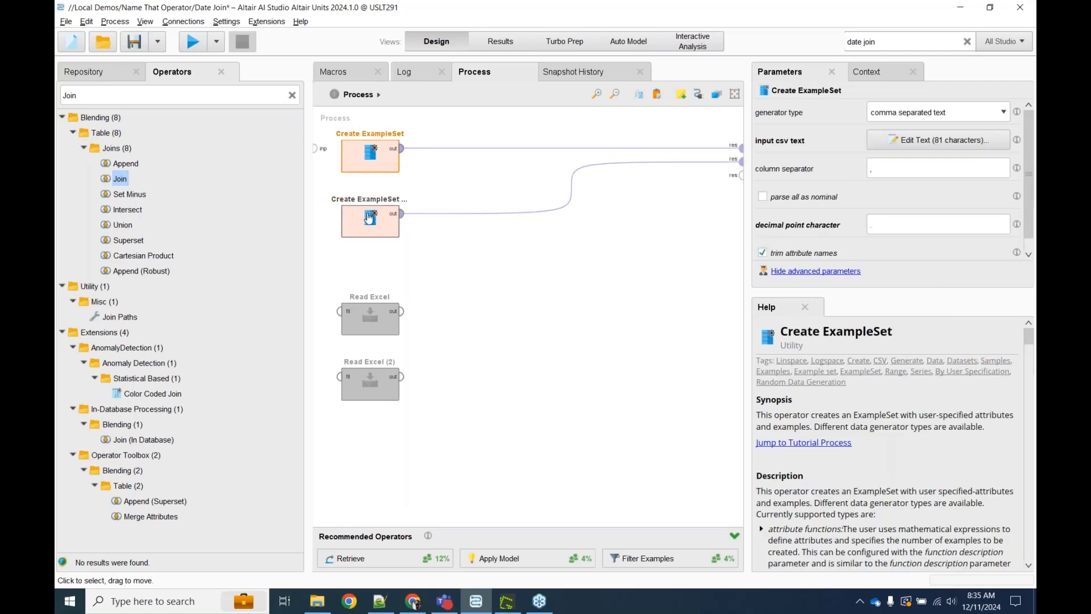
{"action": "left_click", "coordinate": [369, 220]}
{"action": "left_click", "coordinate": [369, 161]}
{"action": "left_click", "coordinate": [340, 291]}
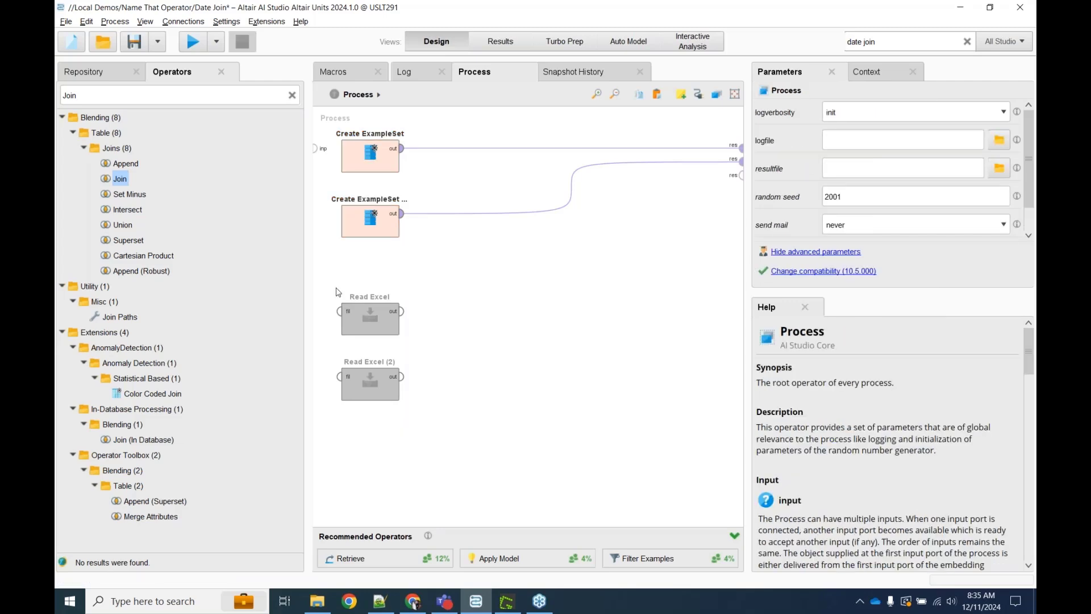
{"action": "left_click_drag", "start_coordinate": [339, 291], "coordinate": [472, 435]}
{"action": "left_click", "coordinate": [528, 340]}
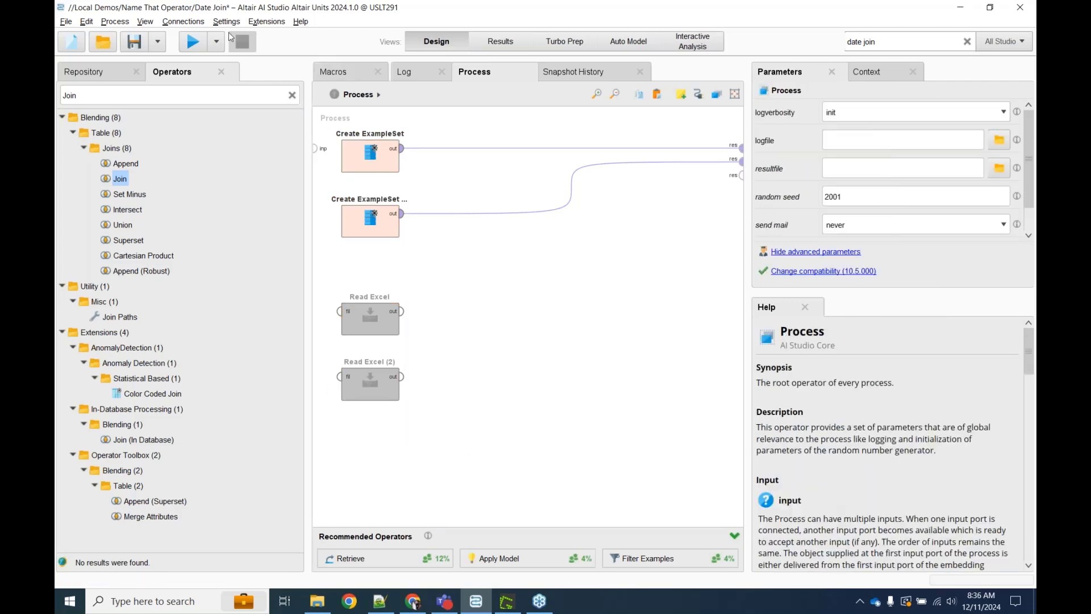
{"action": "left_click", "coordinate": [192, 41]}
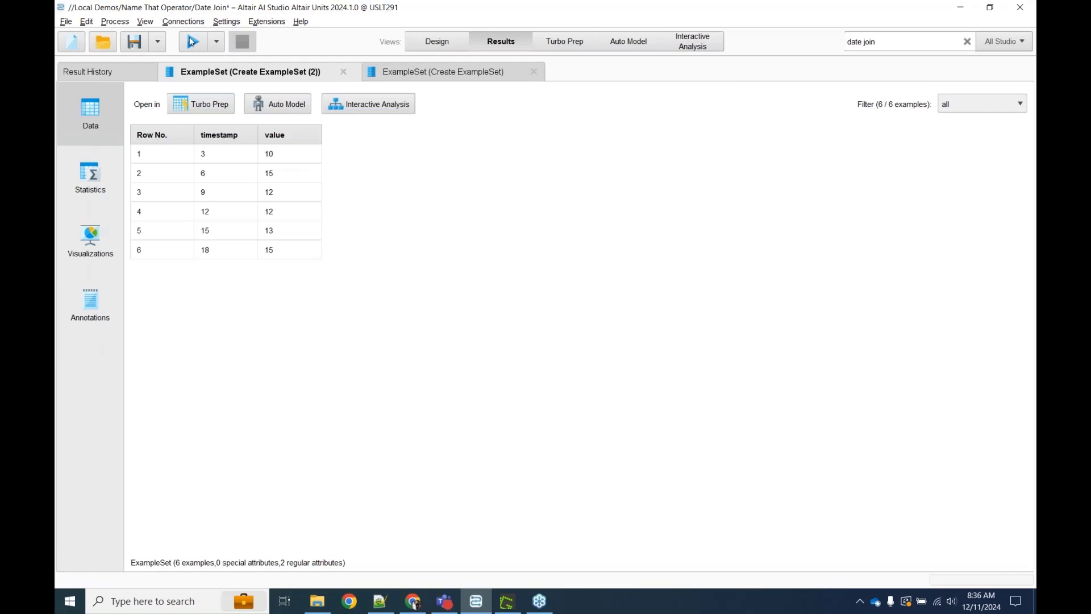
Step: Compare the result tables of Create ExampleSet and Create ExampleSet (2), looking at their timestamp and value columns
{"action": "left_click", "coordinate": [483, 73]}
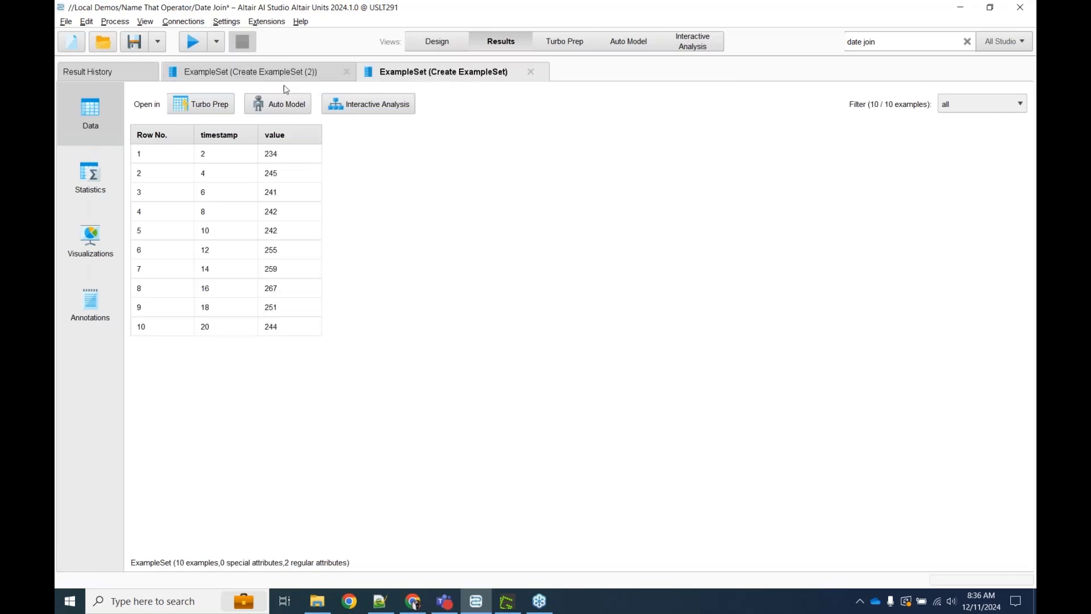
{"action": "left_click", "coordinate": [300, 75]}
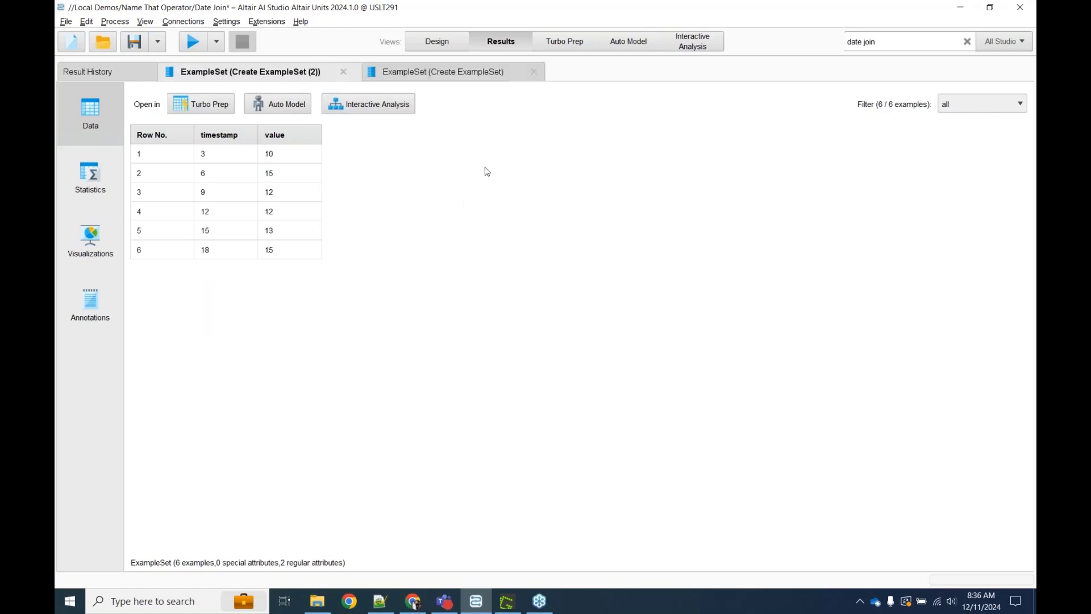
{"action": "left_click", "coordinate": [468, 79]}
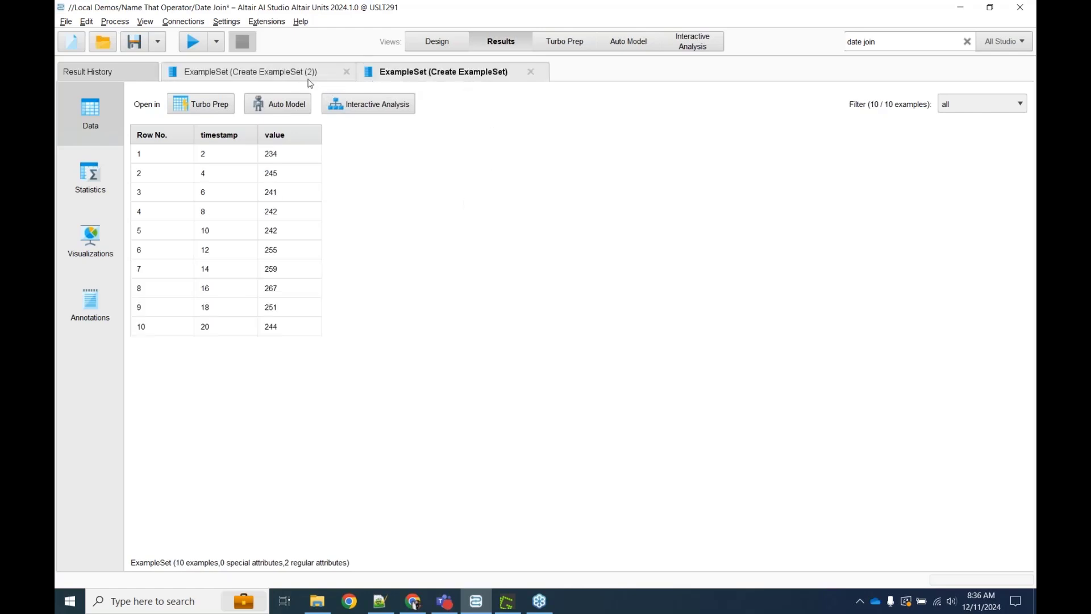
{"action": "left_click", "coordinate": [289, 77]}
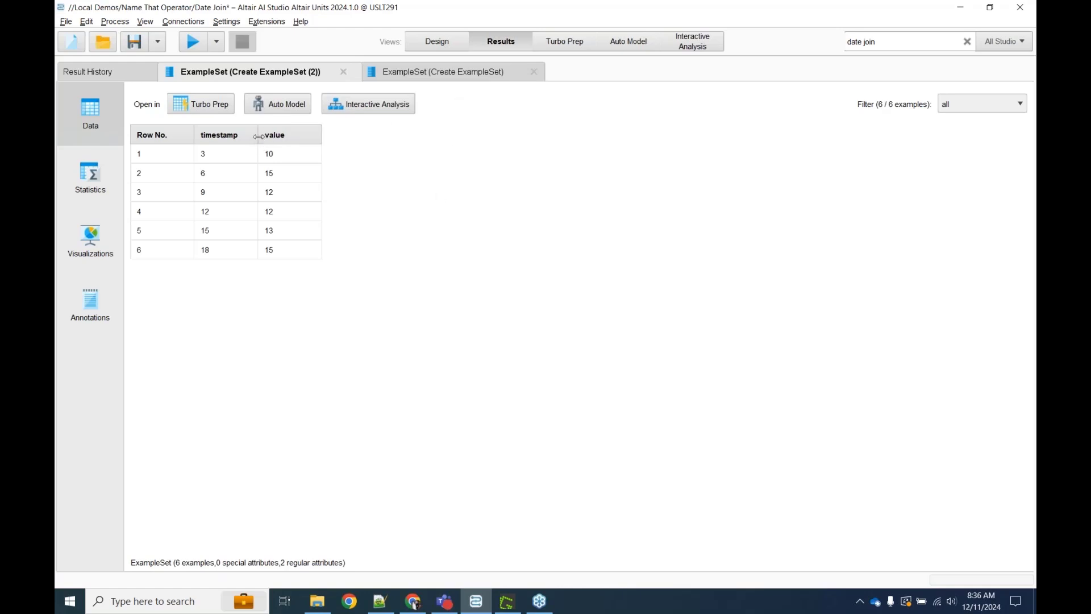
{"action": "mouse_move", "coordinate": [258, 136]}
{"action": "left_mouse_down"}
{"action": "mouse_move", "coordinate": [300, 136]}
{"action": "mouse_move", "coordinate": [256, 137]}
{"action": "left_mouse_up"}
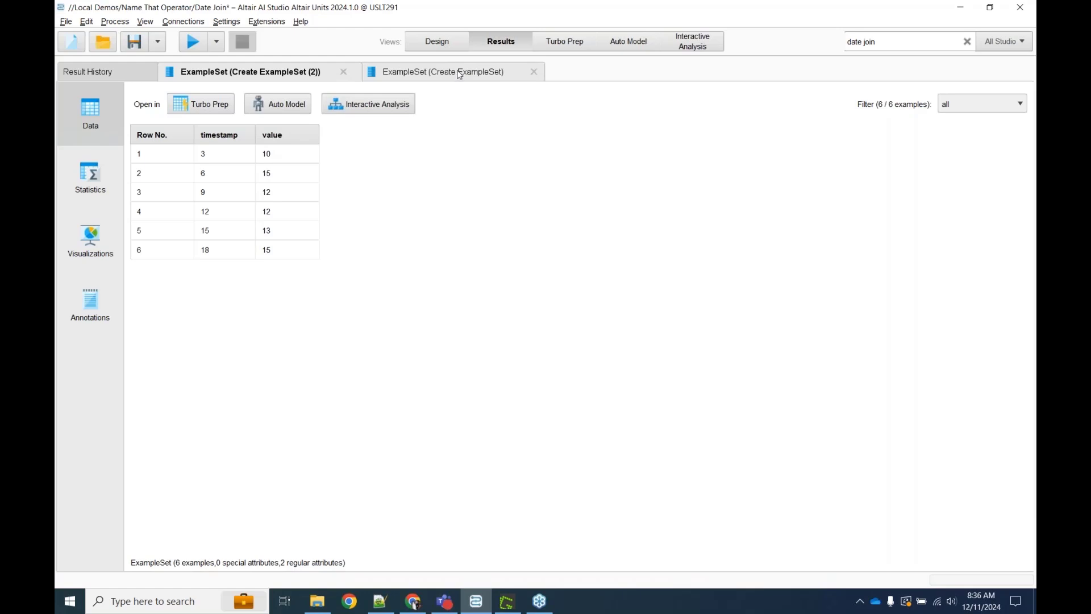
Step: Widen the timestamp column in the Create ExampleSet results and examine the interval between its first four timestamps
{"action": "left_click", "coordinate": [459, 76]}
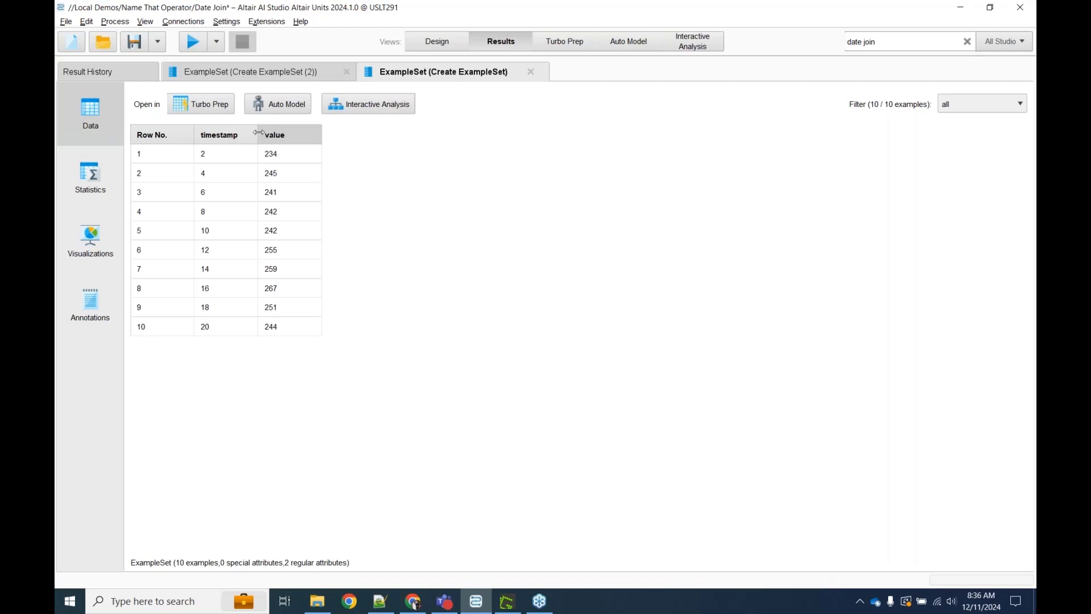
{"action": "left_click_drag", "start_coordinate": [259, 132], "coordinate": [289, 133]}
{"action": "left_click", "coordinate": [230, 154]}
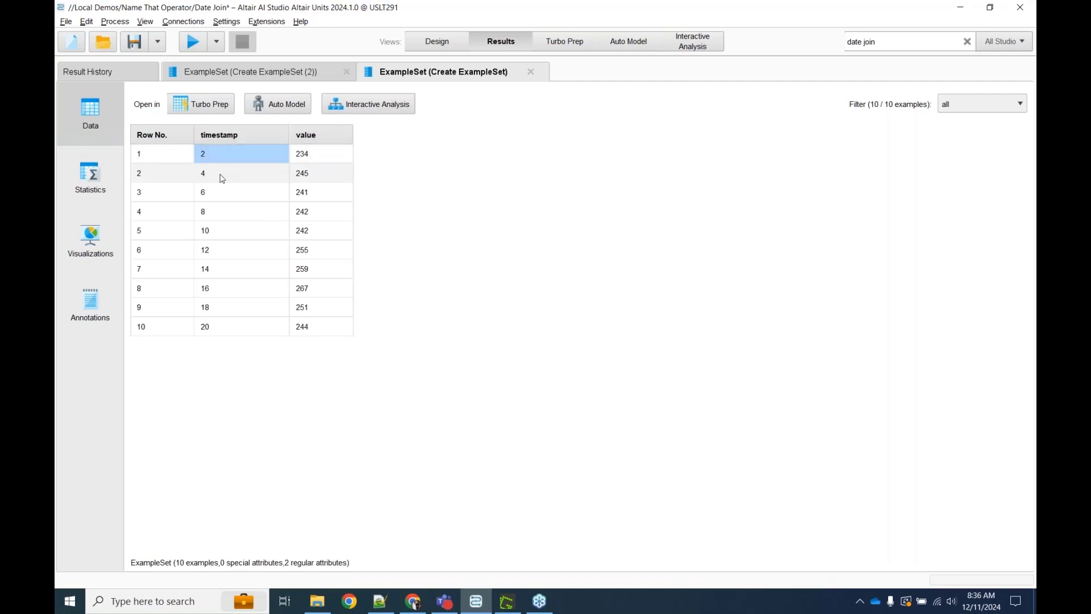
{"action": "left_click", "coordinate": [222, 177]}
{"action": "left_click", "coordinate": [219, 193]}
{"action": "left_click", "coordinate": [218, 211]}
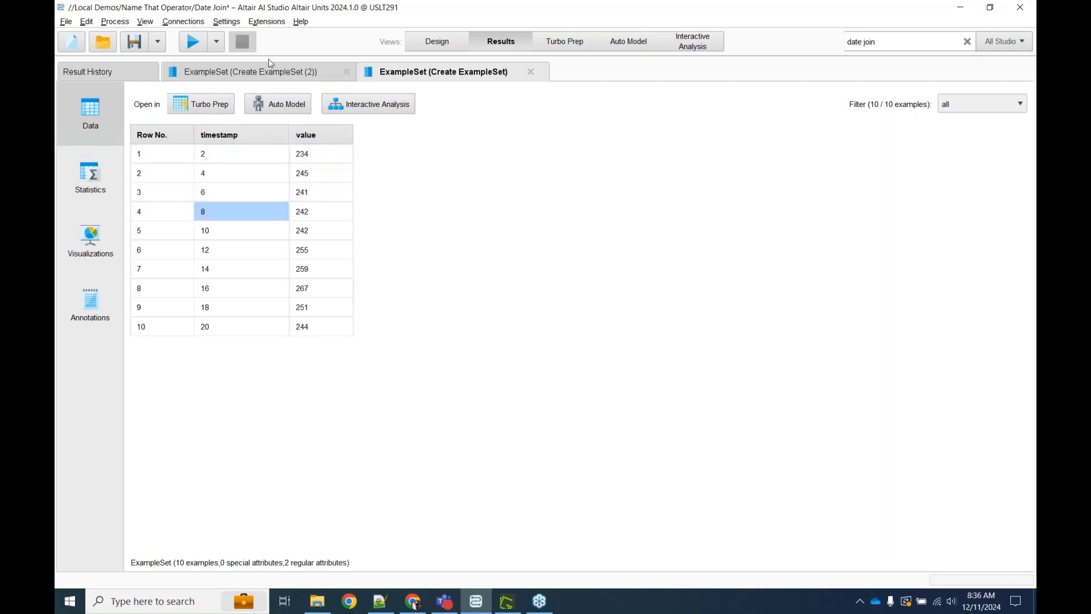
Step: Go through the timestamps in the Create ExampleSet (2) results and compare their interval with the other table
{"action": "left_click", "coordinate": [269, 64]}
{"action": "left_click", "coordinate": [219, 154]}
{"action": "left_click", "coordinate": [223, 190]}
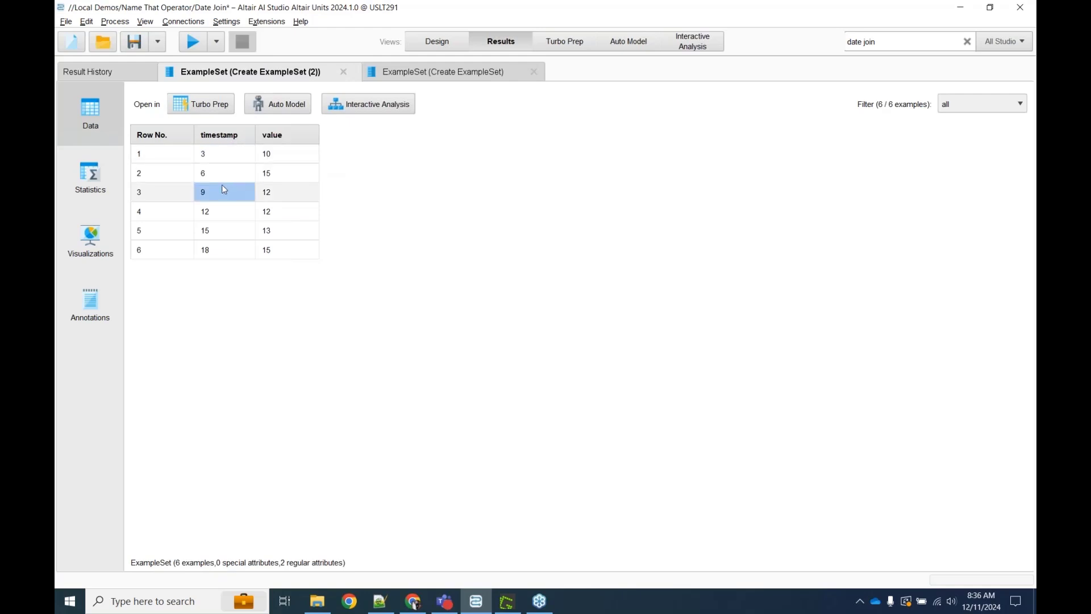
{"action": "left_click", "coordinate": [214, 175]}
{"action": "left_click", "coordinate": [209, 215]}
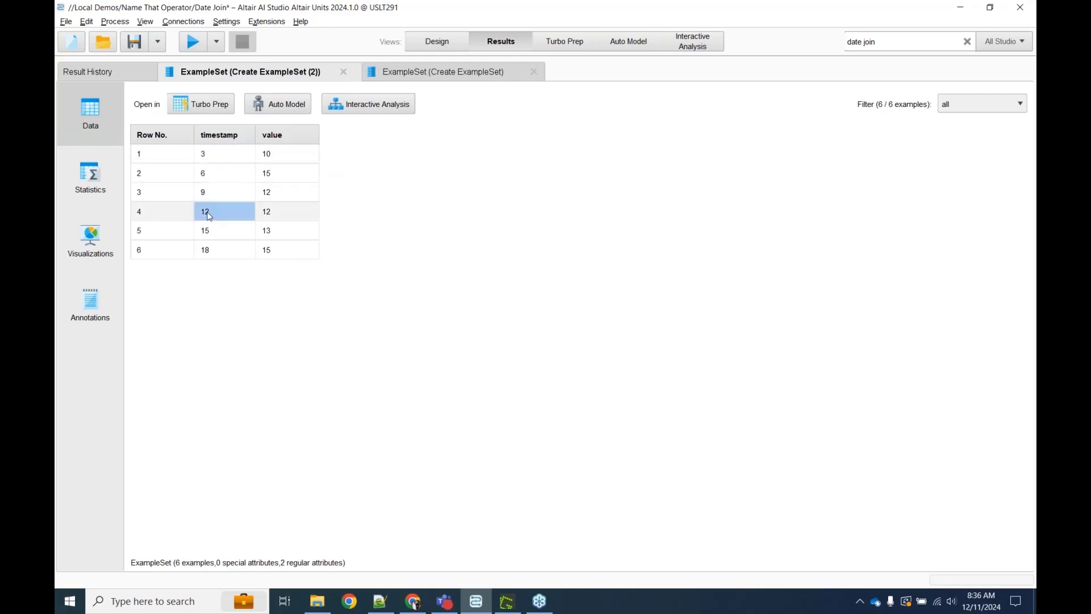
{"action": "left_click", "coordinate": [210, 234]}
{"action": "left_click", "coordinate": [214, 254]}
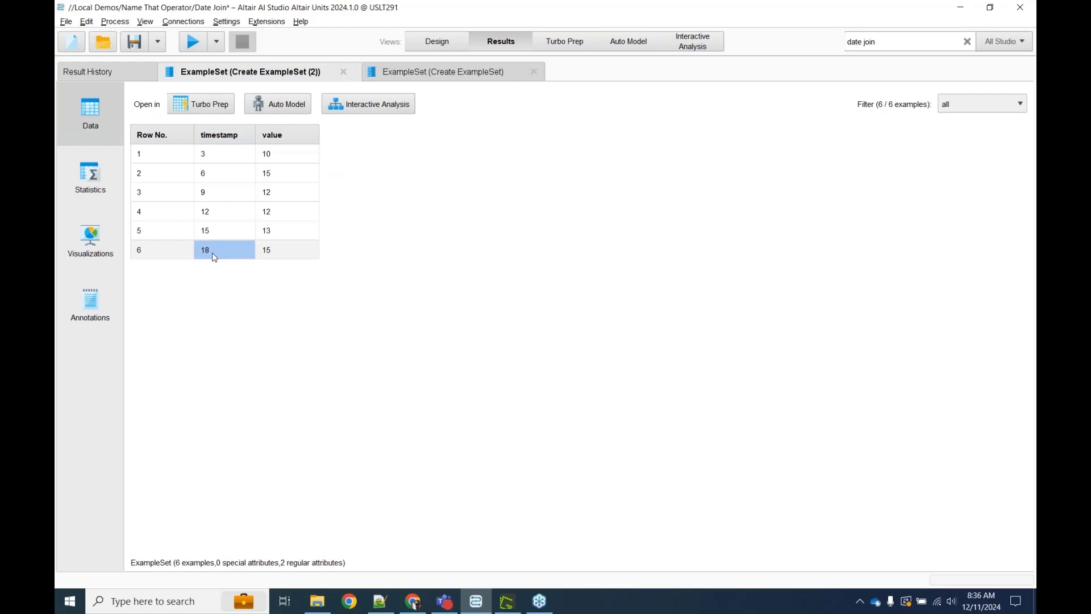
{"action": "left_click", "coordinate": [462, 79]}
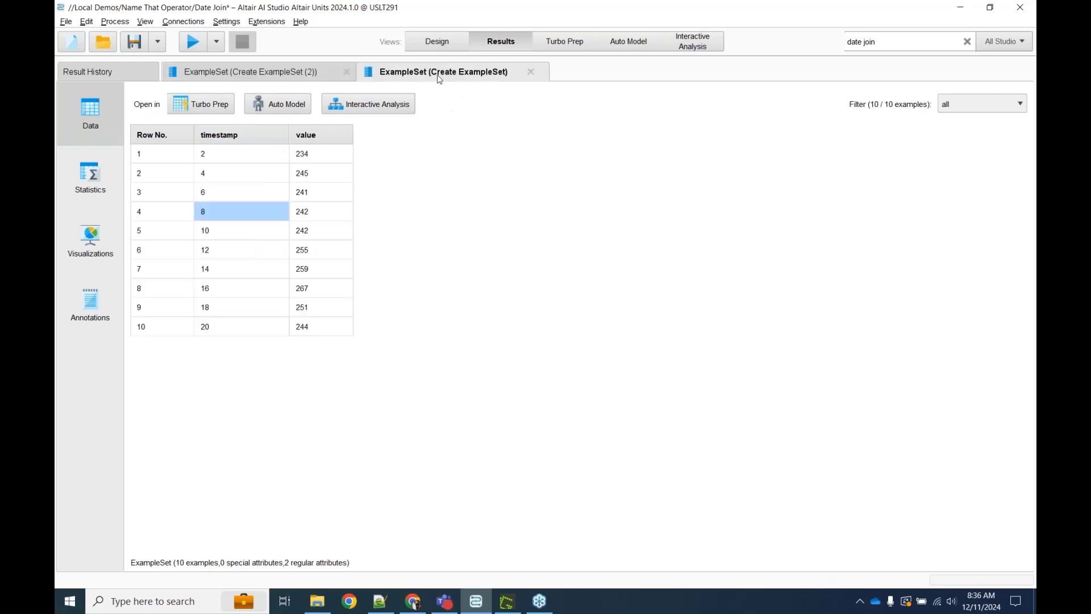
{"action": "left_click", "coordinate": [285, 79]}
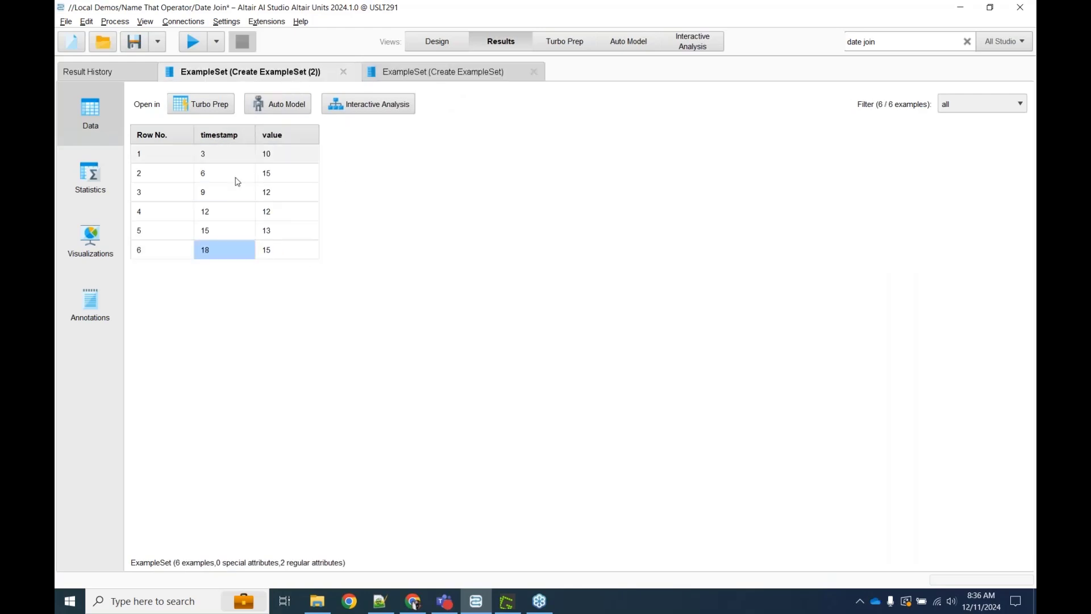
Step: Return to the process design and add a Join operator fed by both Create ExampleSet operators, the second as right input
{"action": "left_click", "coordinate": [436, 41]}
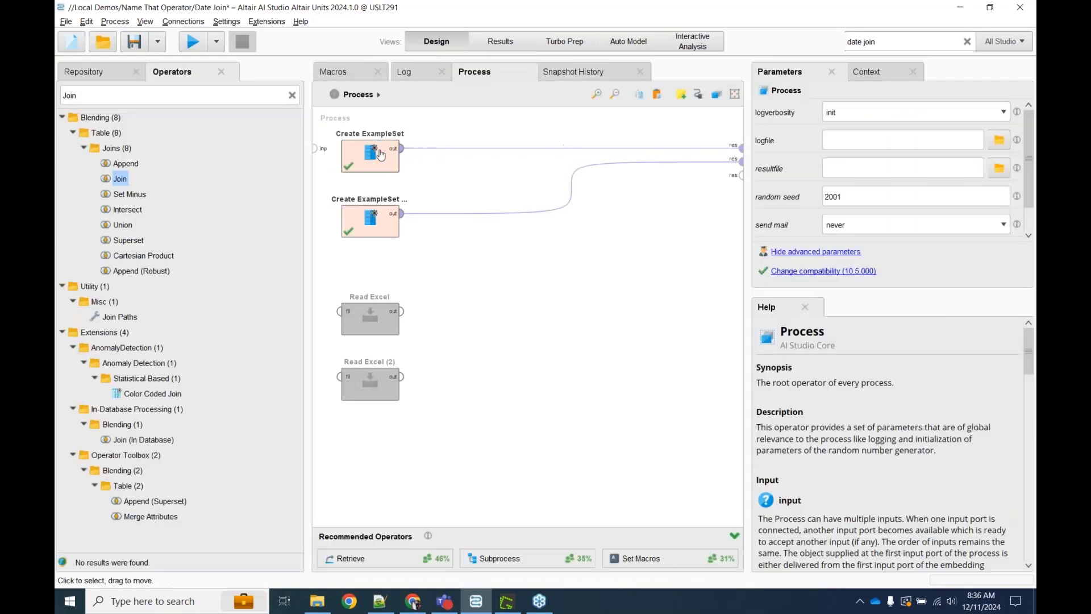
{"action": "left_click_drag", "start_coordinate": [117, 179], "coordinate": [484, 168]}
{"action": "left_click_drag", "start_coordinate": [401, 214], "coordinate": [467, 162]}
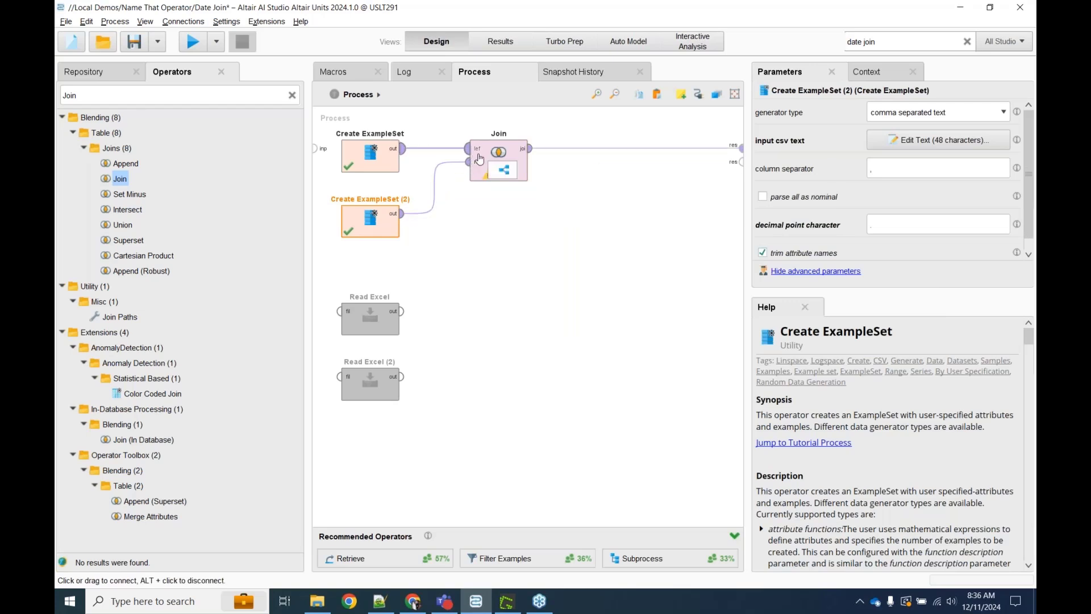
Step: Set the Join operator's join type to left
{"action": "left_click", "coordinate": [479, 159]}
{"action": "left_click", "coordinate": [954, 141]}
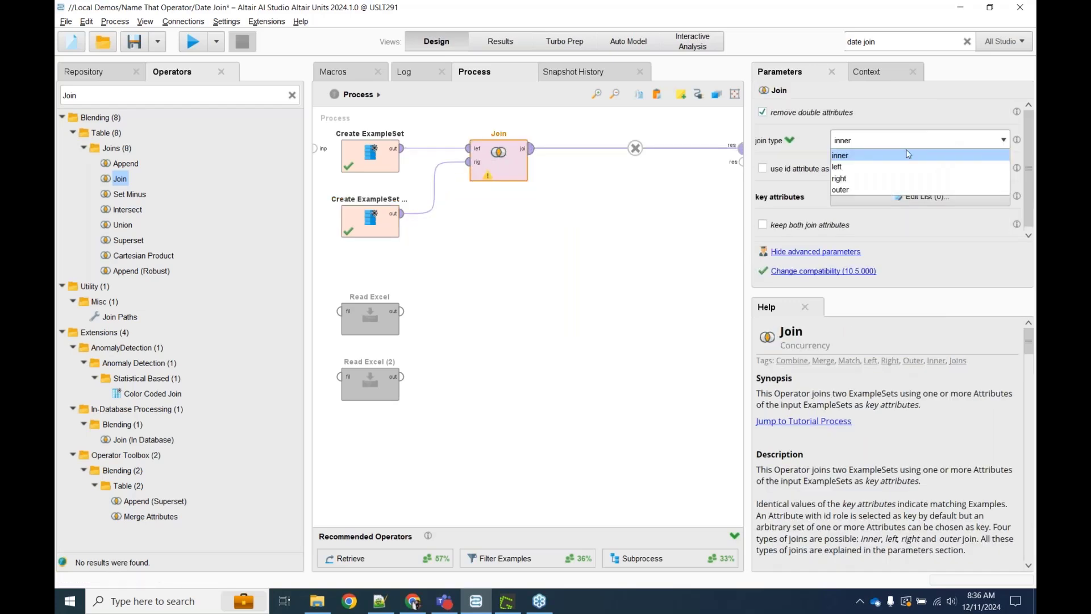
{"action": "left_click", "coordinate": [841, 167]}
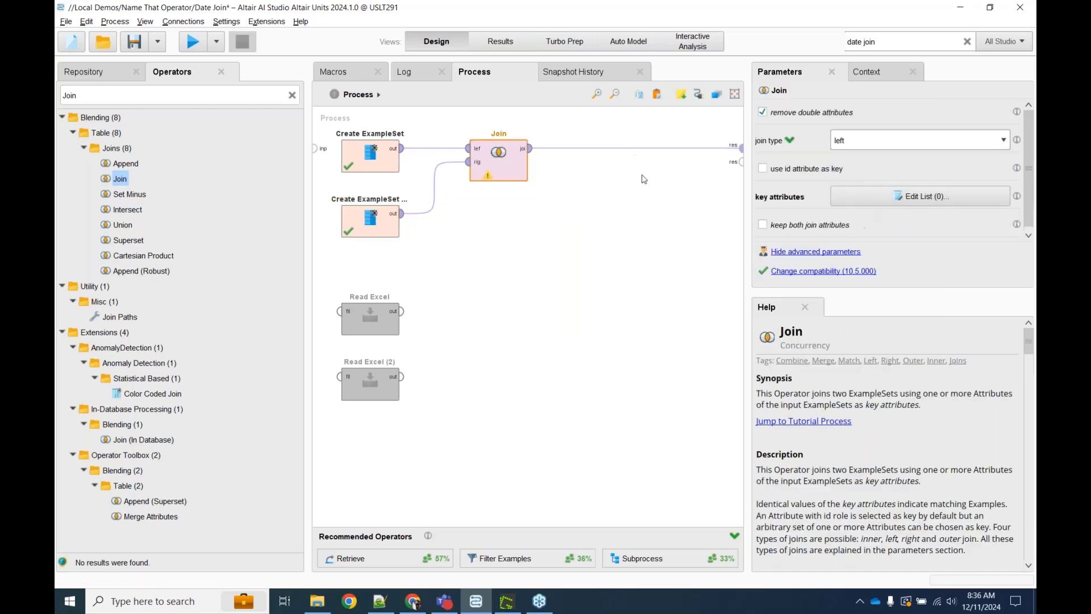
Step: Use timestamp as both the left and right key attribute of the Join, and run the process
{"action": "left_click", "coordinate": [875, 196]}
{"action": "left_click", "coordinate": [528, 220]}
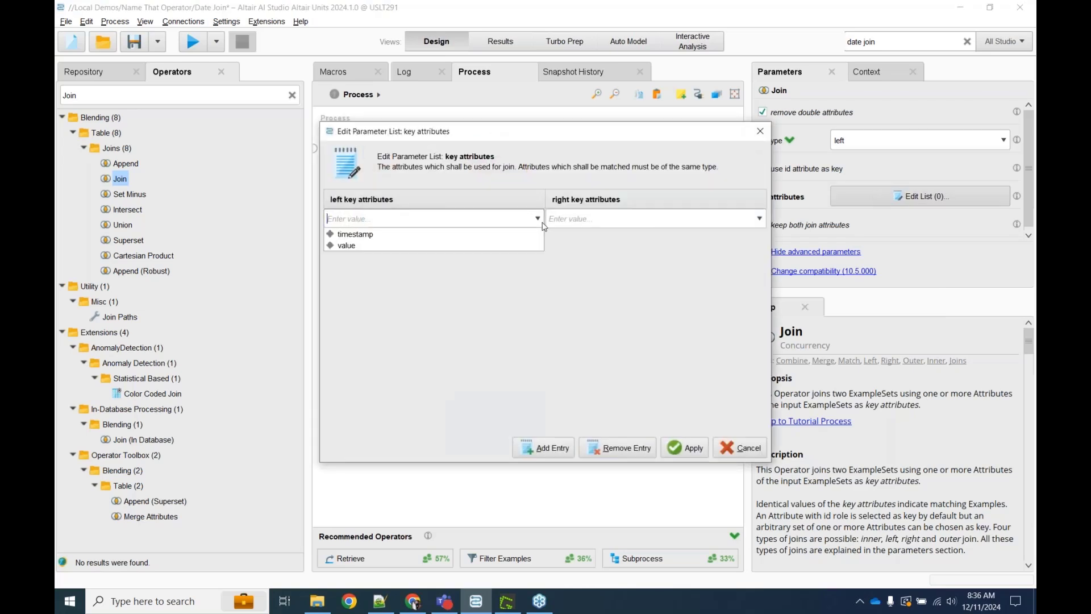
{"action": "left_click", "coordinate": [474, 233]}
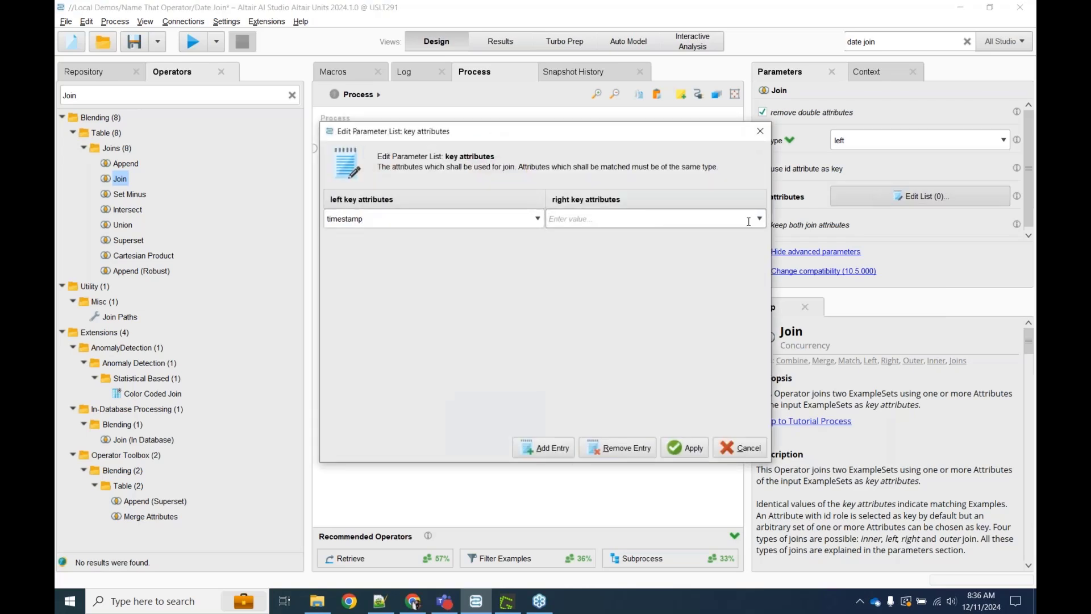
{"action": "left_click", "coordinate": [716, 224]}
{"action": "left_click", "coordinate": [665, 234]}
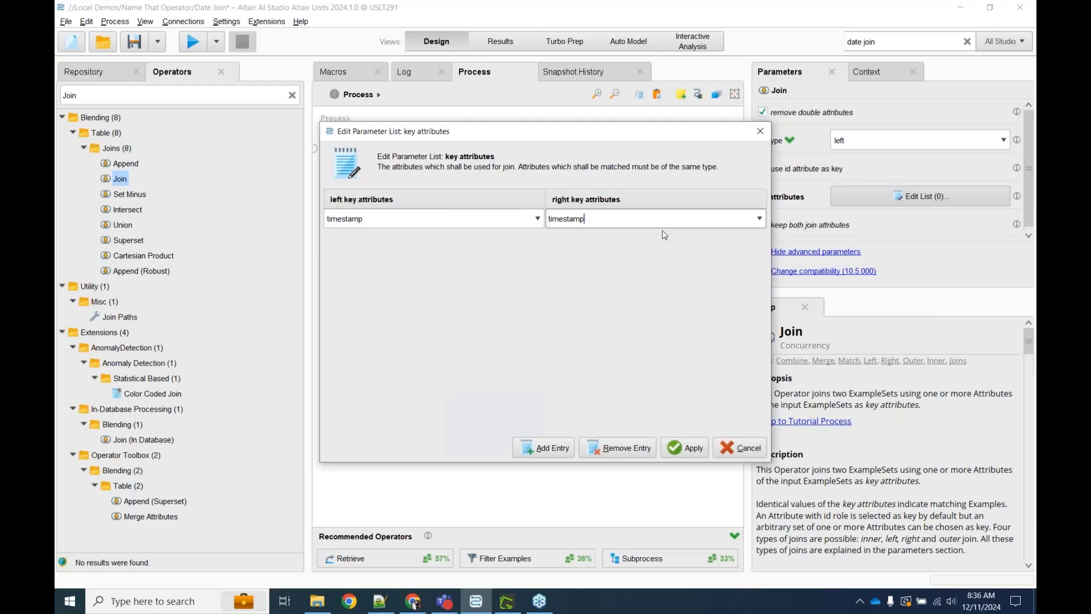
{"action": "left_click", "coordinate": [697, 454]}
{"action": "left_click", "coordinate": [194, 42]}
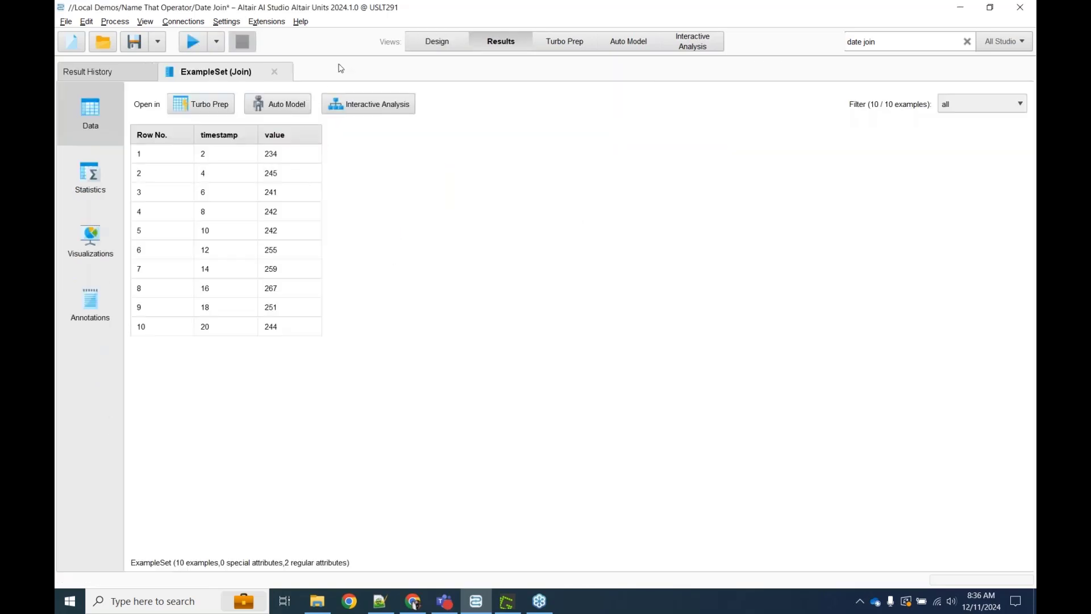
Step: Enable keeping both join attributes on the Join operator, then rerun the process and examine the joined timestamp column
{"action": "left_click", "coordinate": [436, 41]}
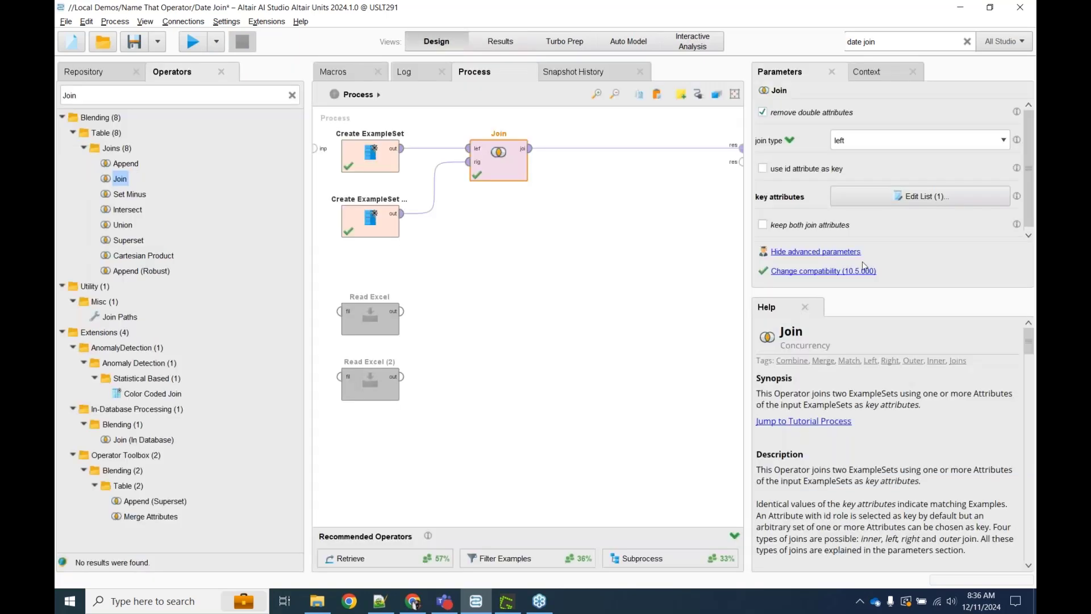
{"action": "left_click", "coordinate": [784, 226]}
{"action": "left_click", "coordinate": [194, 41]}
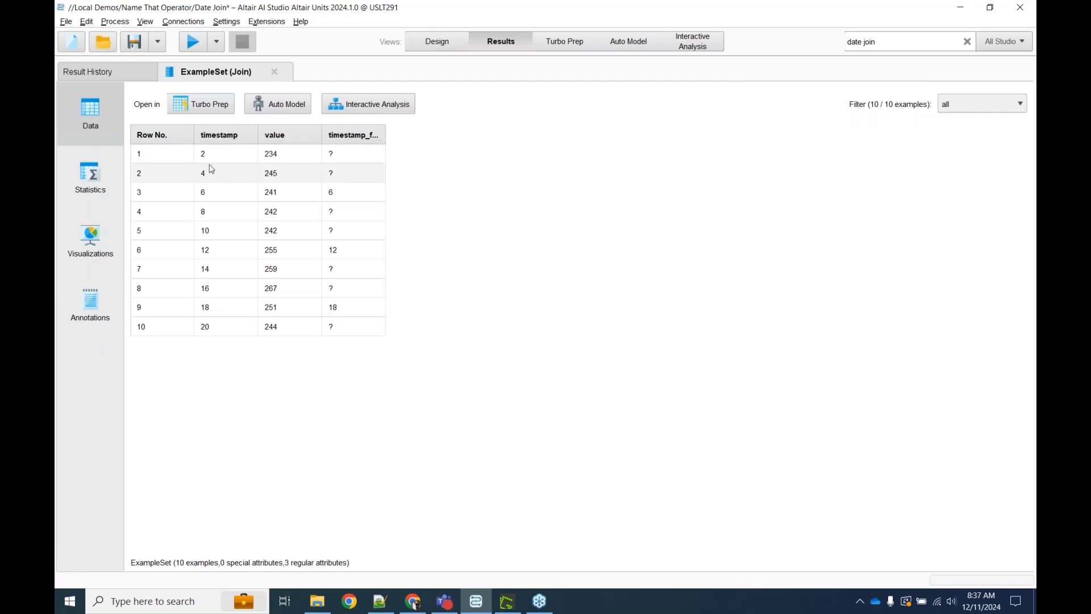
{"action": "left_click_drag", "start_coordinate": [210, 153], "coordinate": [218, 311]}
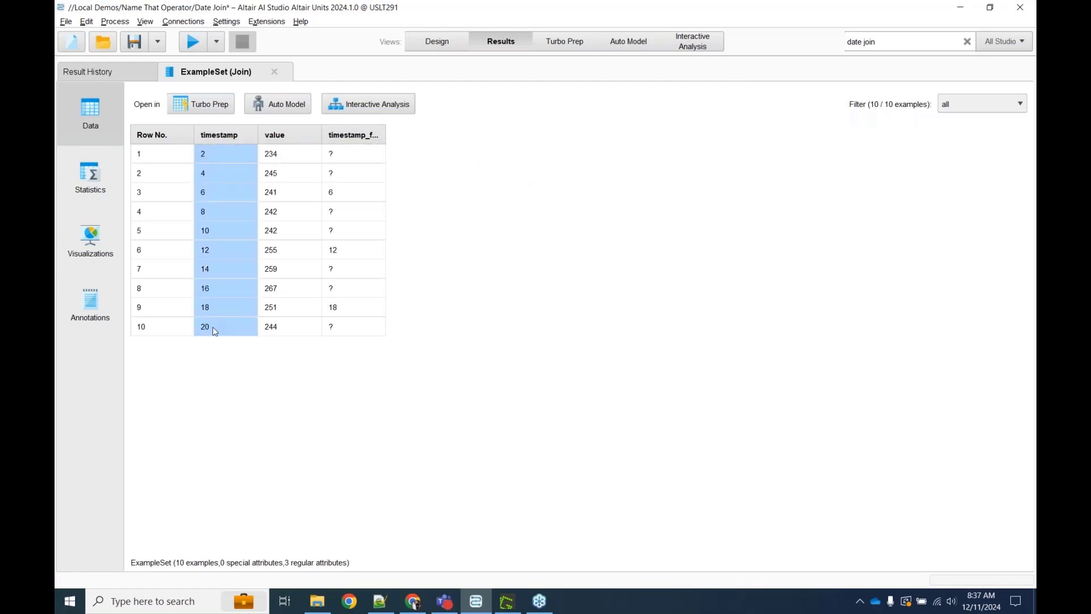
Step: Examine the value column of the join result and widen the timestamp_from_ES2 column to show its full name
{"action": "left_click_drag", "start_coordinate": [284, 159], "coordinate": [285, 363]}
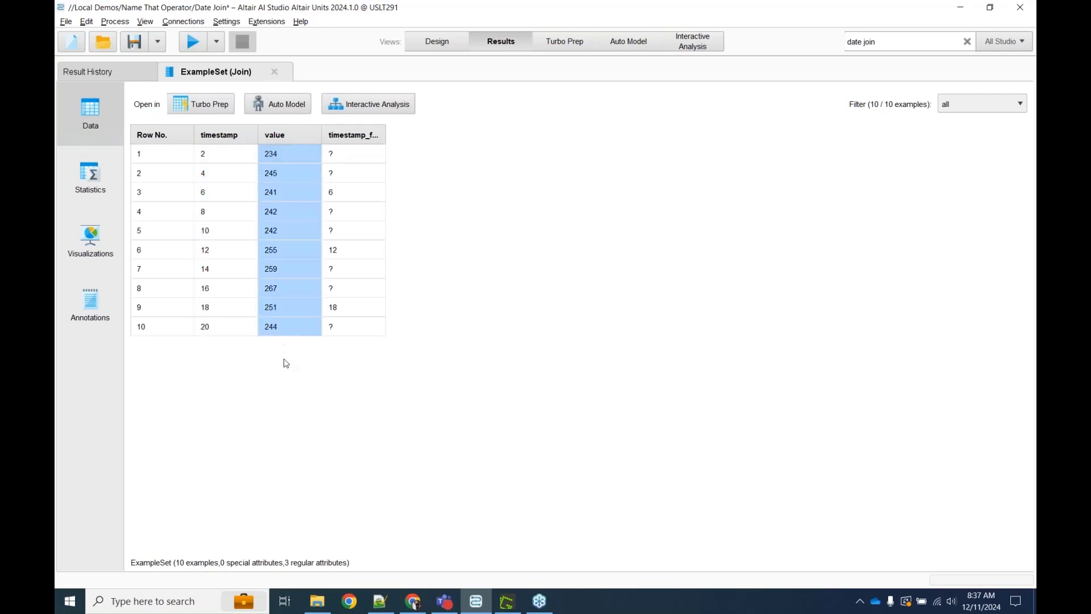
{"action": "left_click_drag", "start_coordinate": [385, 135], "coordinate": [492, 128]}
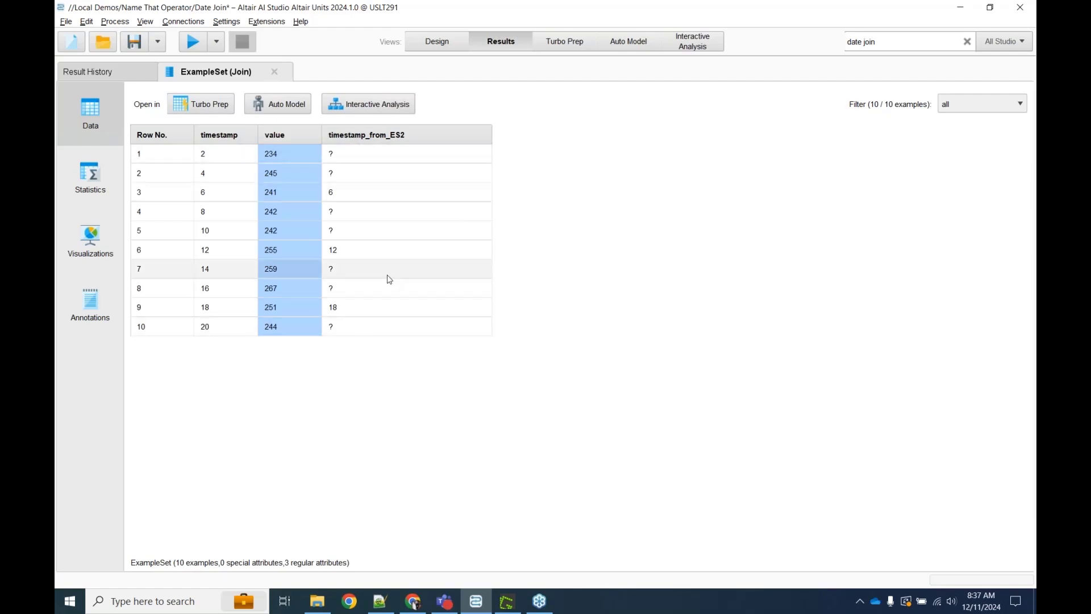
Step: Return to the process design and rename the value column to value3 in the second Create ExampleSet's CSV text
{"action": "left_click", "coordinate": [463, 39]}
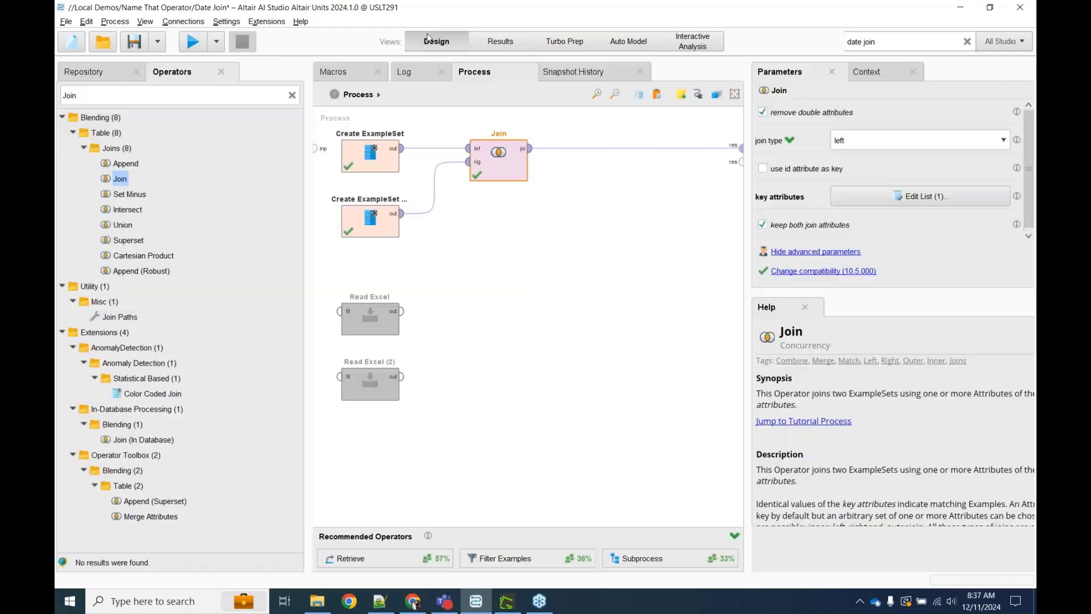
{"action": "left_click", "coordinate": [385, 212]}
{"action": "left_click", "coordinate": [942, 133]}
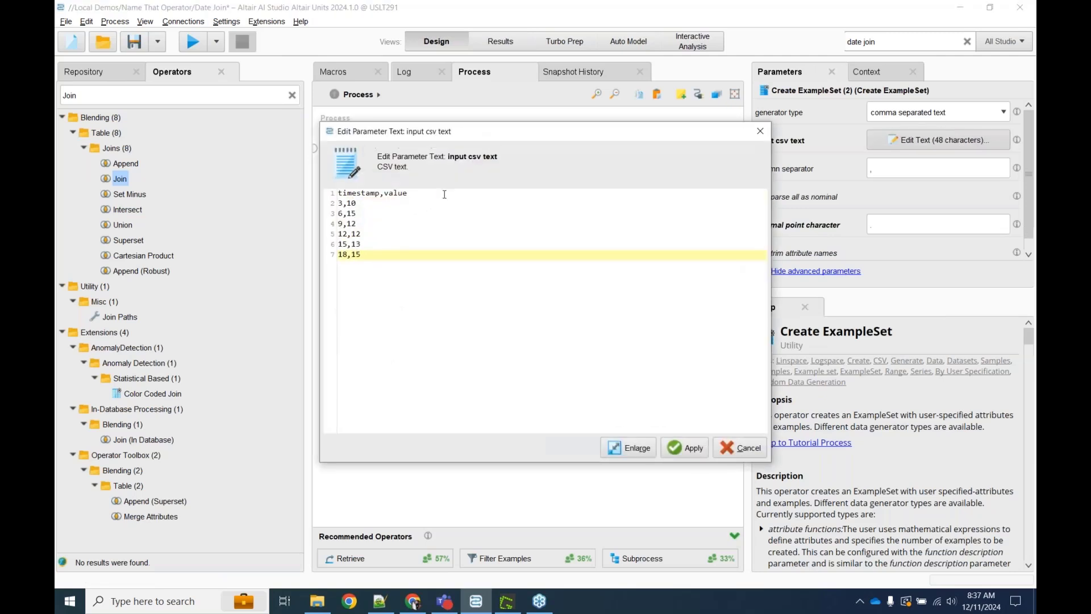
{"action": "left_click", "coordinate": [444, 194]}
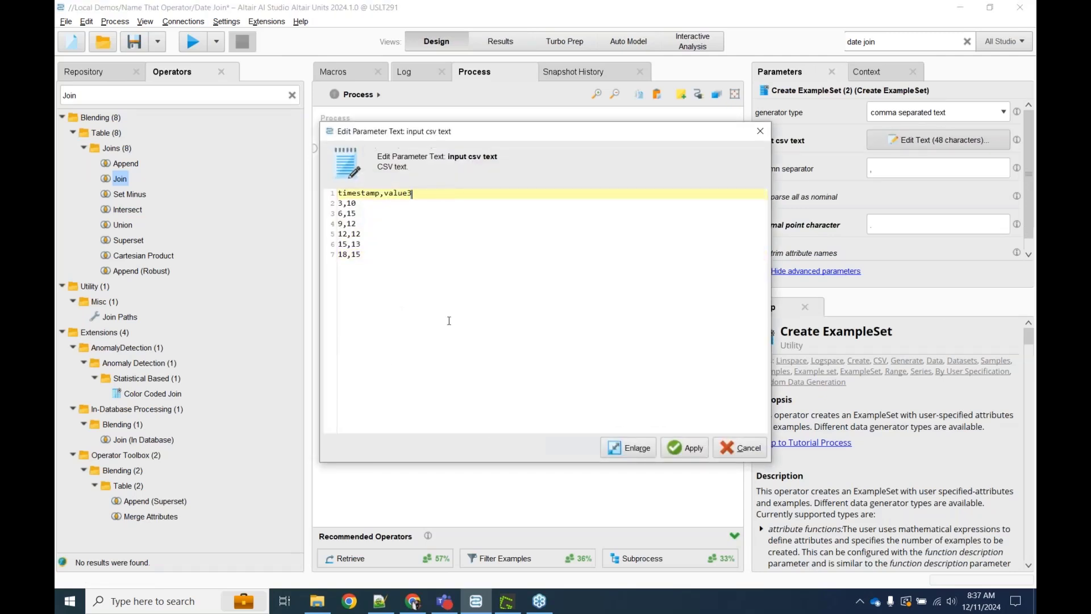
{"action": "left_click", "coordinate": [686, 447]}
Step: Rename the value column to value2 in the first Create ExampleSet's CSV text, and rerun the process
{"action": "left_click", "coordinate": [373, 162]}
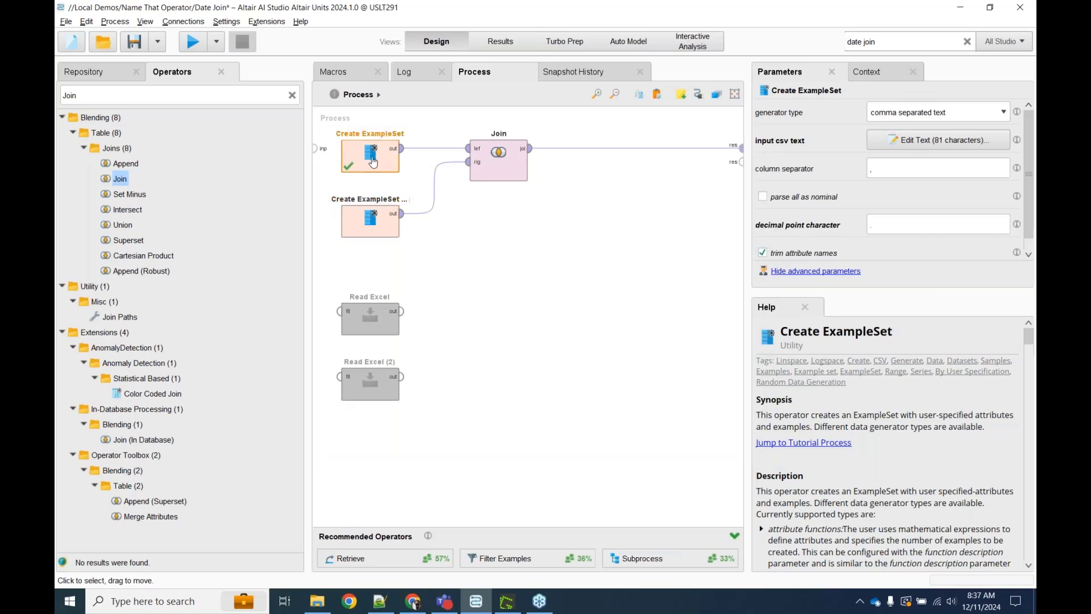
{"action": "left_click", "coordinate": [942, 139]}
{"action": "left_click", "coordinate": [413, 194]}
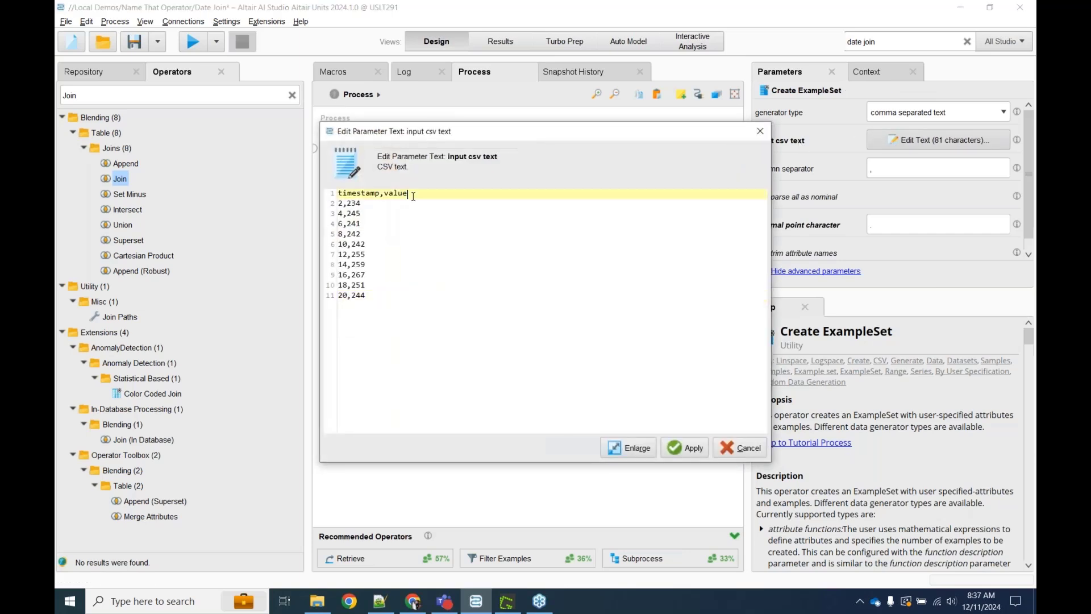
{"action": "left_click", "coordinate": [685, 448]}
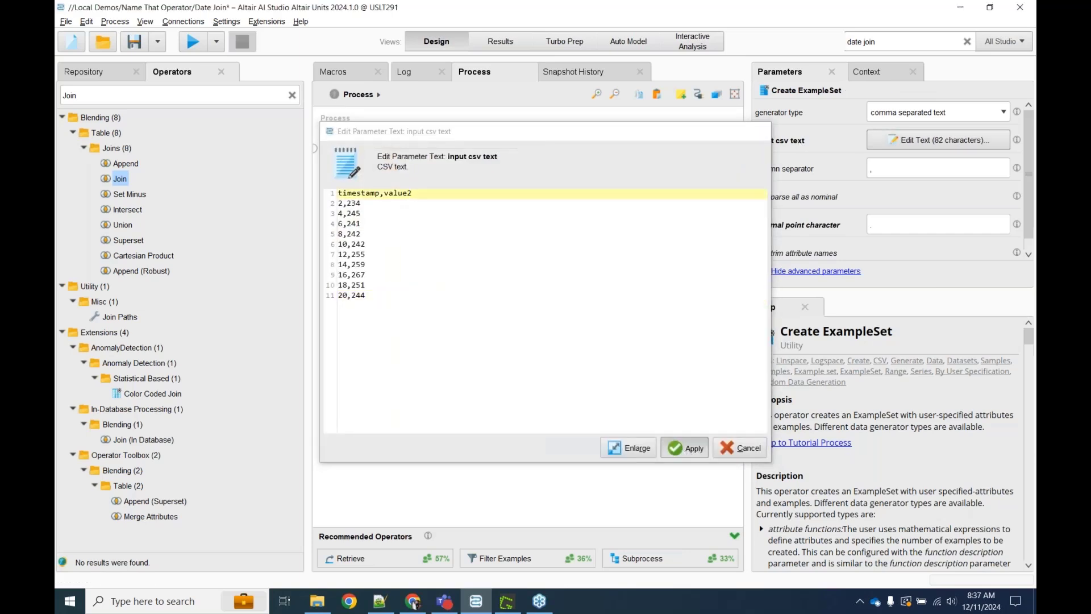
{"action": "left_click", "coordinate": [199, 43]}
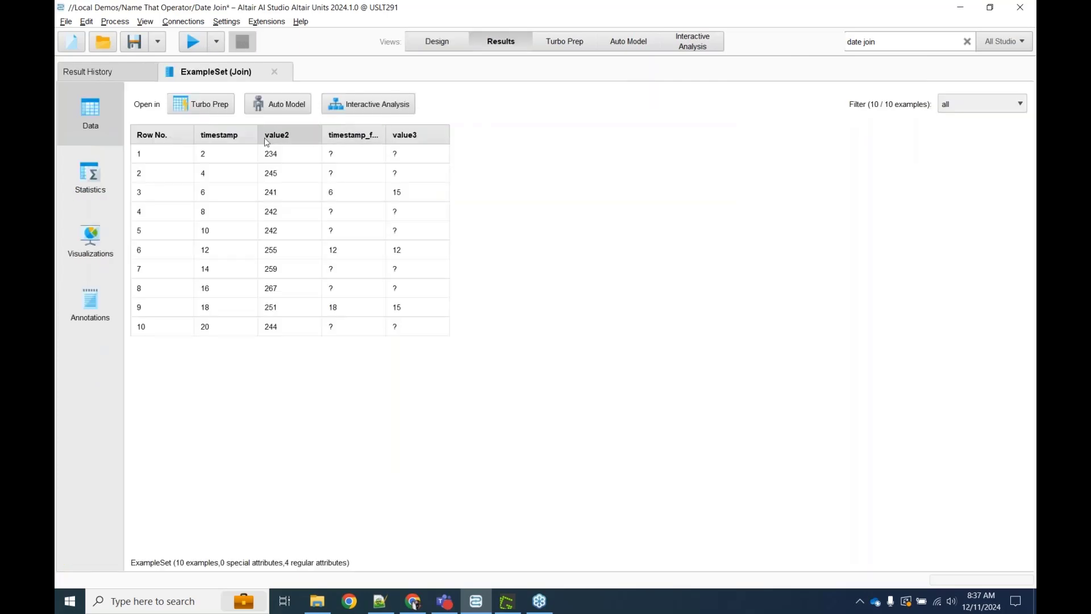
Step: Disable keeping both join attributes on the Join operator and rerun the process
{"action": "left_click", "coordinate": [427, 42]}
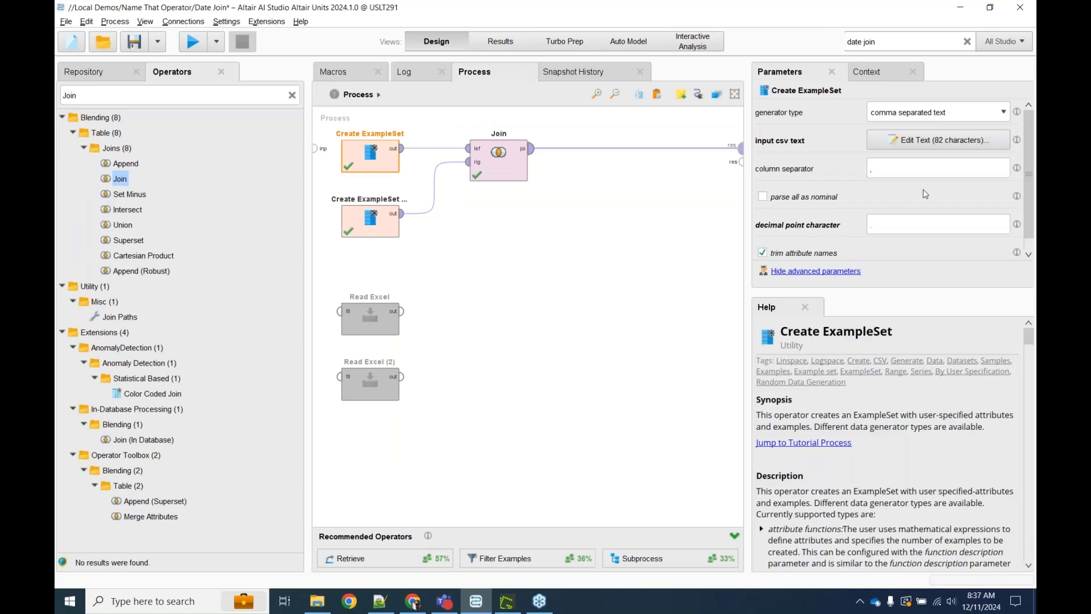
{"action": "scroll", "coordinate": [792, 218], "scroll_direction": "down", "scroll_amount": 1}
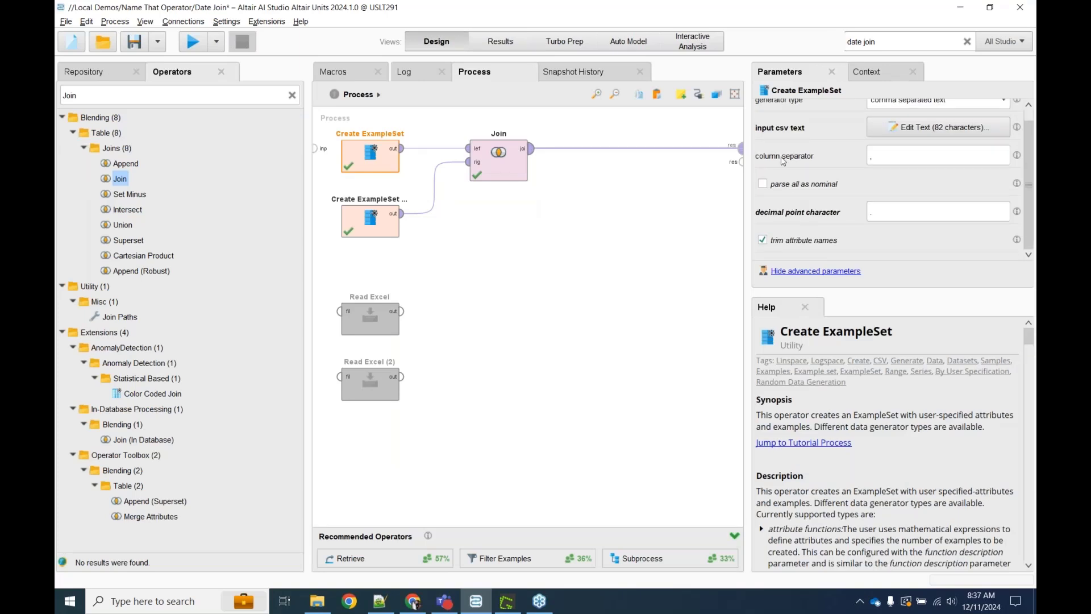
{"action": "scroll", "coordinate": [783, 163], "scroll_direction": "up", "scroll_amount": 1}
{"action": "left_click", "coordinate": [490, 158]}
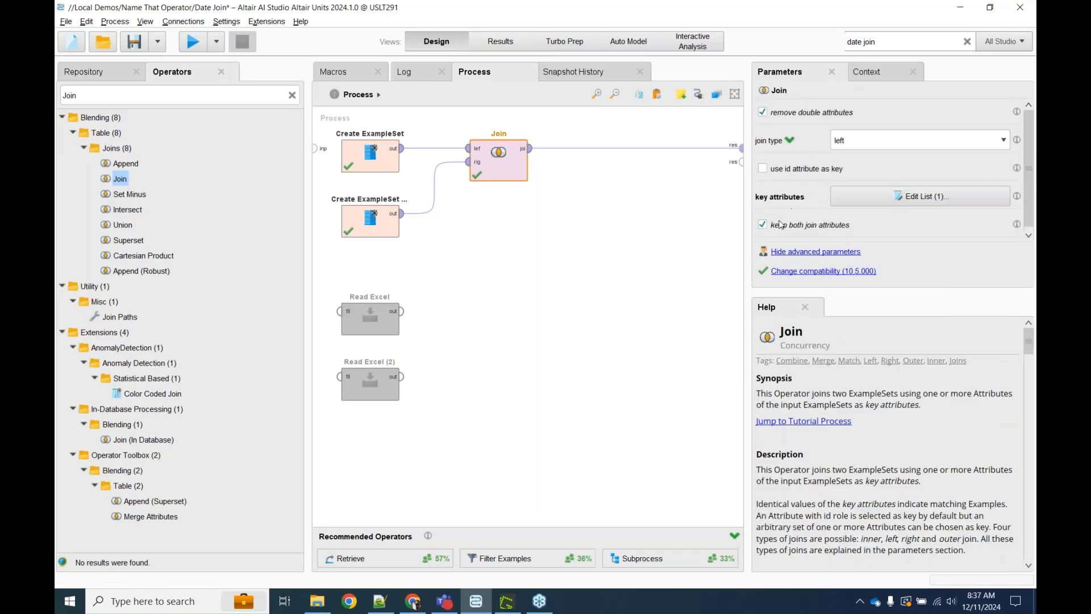
{"action": "left_click", "coordinate": [192, 41]}
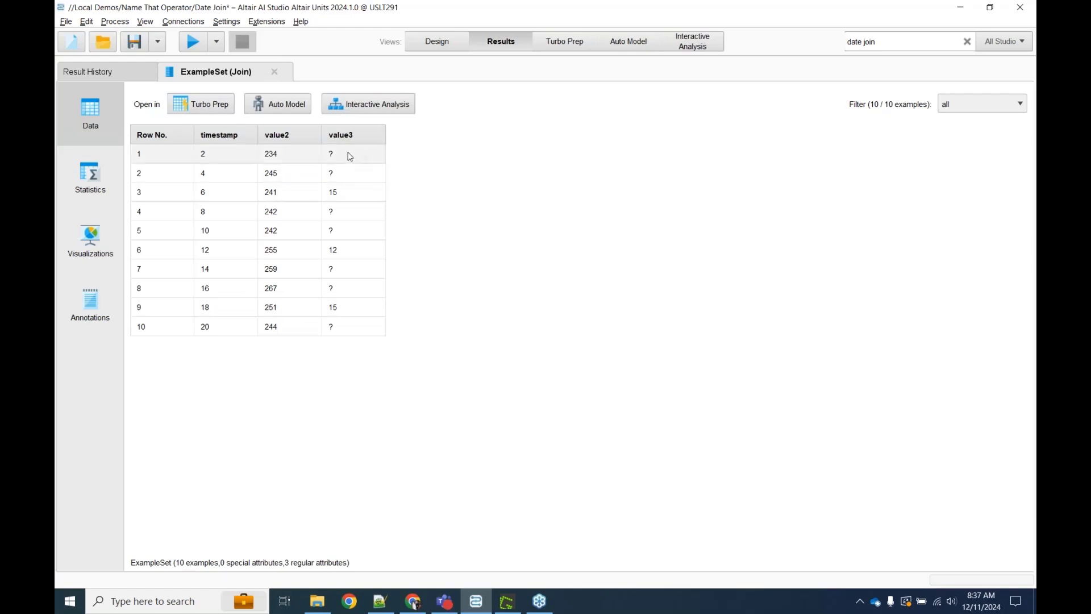
Step: Examine the value3 entries in the joined rows with timestamps 6, 12 and 18
{"action": "left_click", "coordinate": [342, 193]}
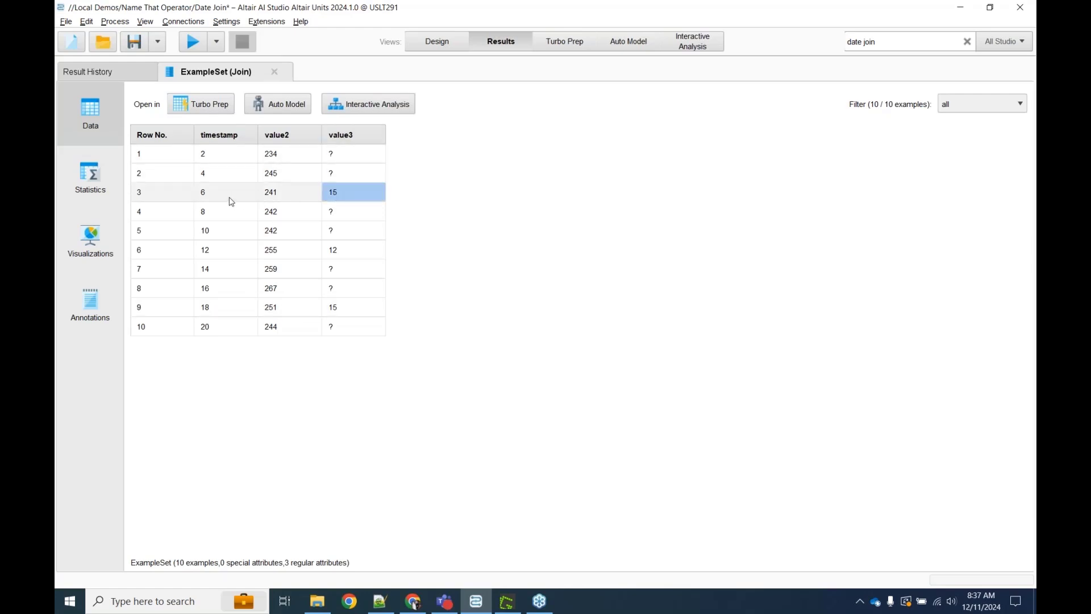
{"action": "left_click", "coordinate": [341, 253]}
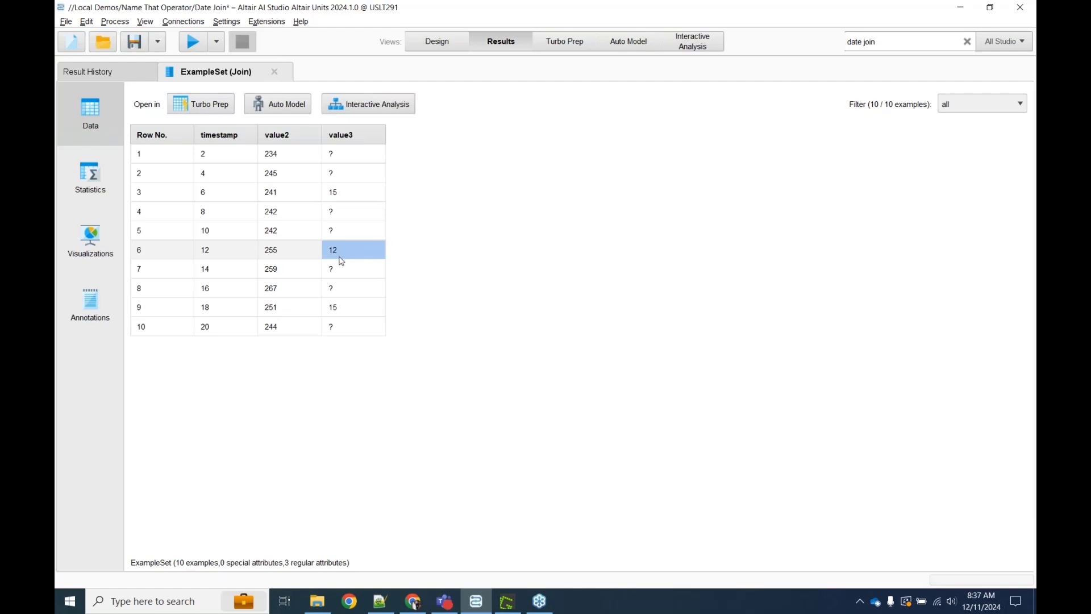
{"action": "left_click", "coordinate": [342, 314]}
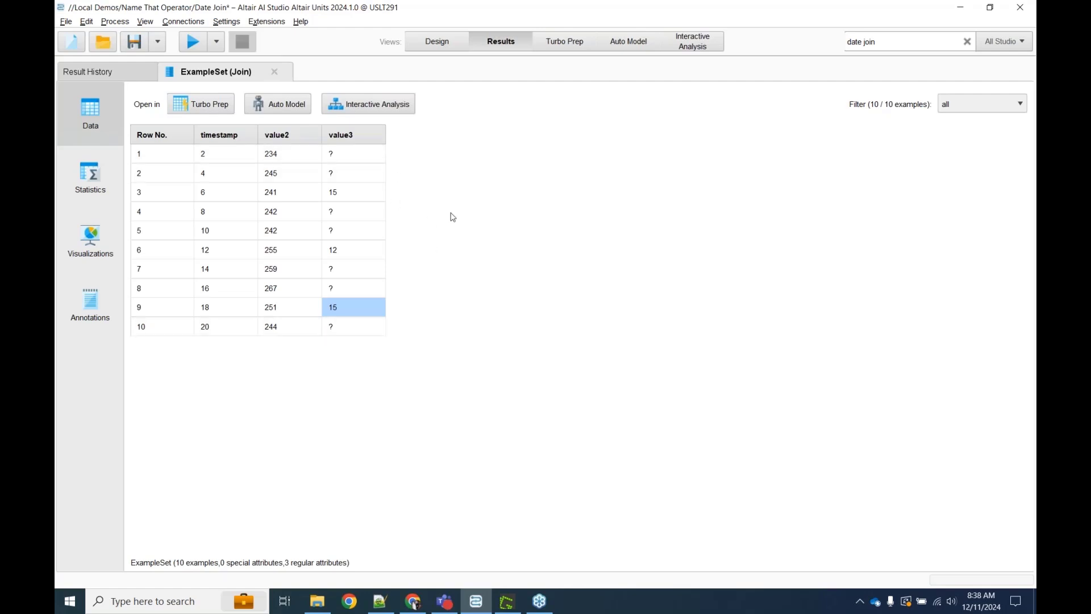
Step: Make room before the Join in the process design and insert a Generate Attributes operator after the first Create ExampleSet
{"action": "left_click", "coordinate": [441, 43]}
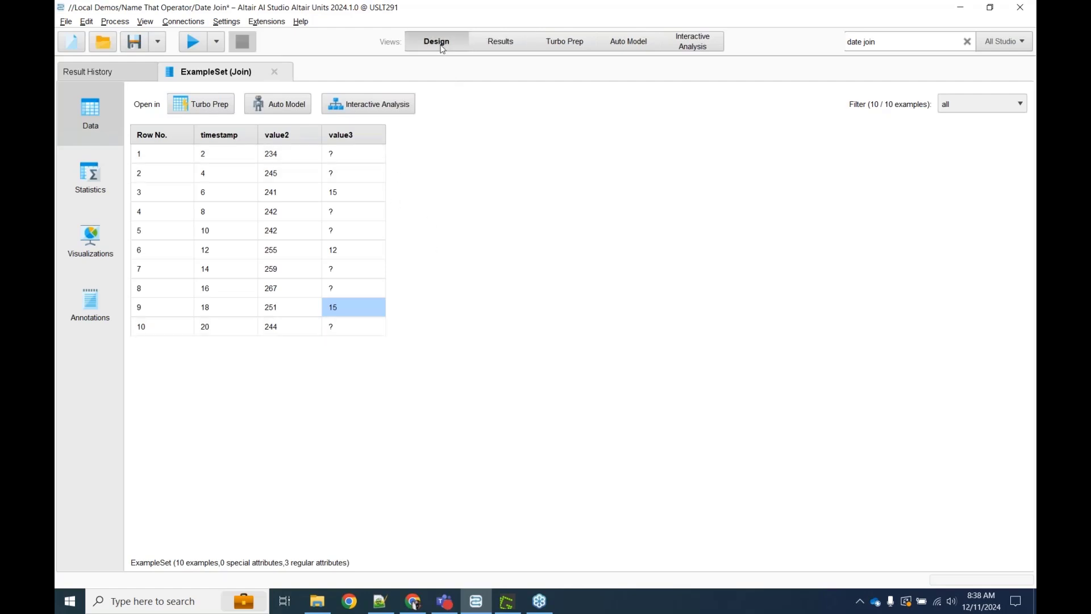
{"action": "left_click_drag", "start_coordinate": [495, 162], "coordinate": [623, 162]}
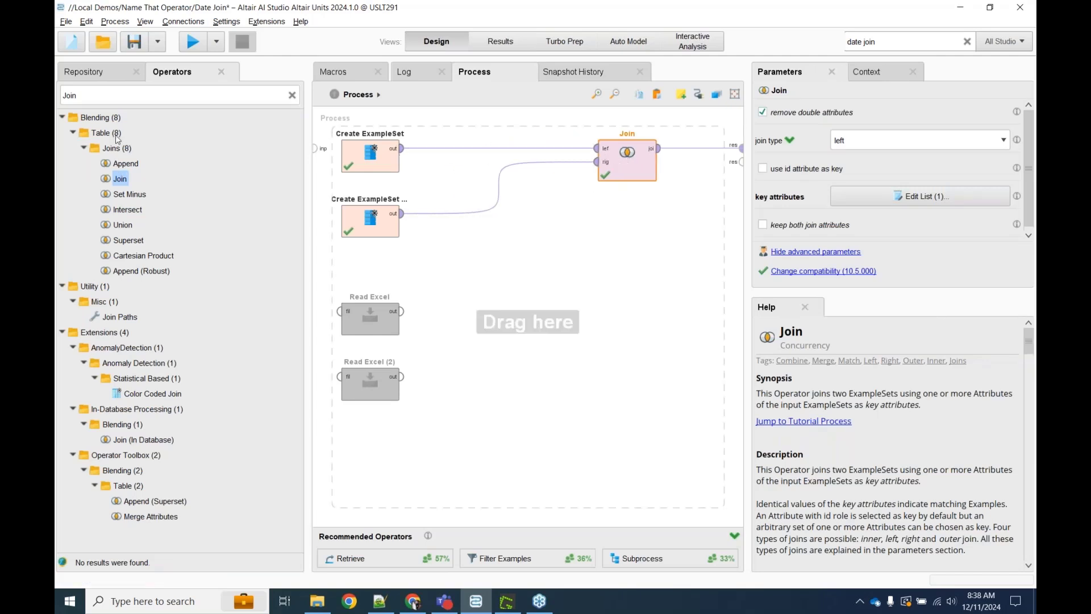
{"action": "left_click", "coordinate": [131, 98]}
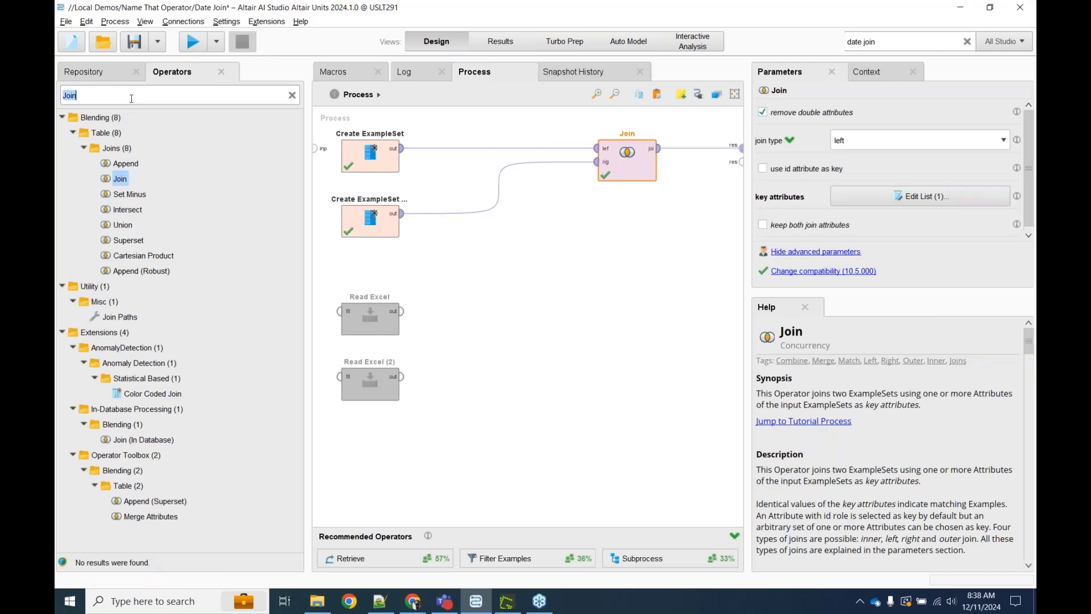
{"action": "type", "text": "GA"}
{"action": "left_click_drag", "start_coordinate": [139, 133], "coordinate": [151, 139]}
{"action": "left_click_drag", "start_coordinate": [173, 167], "coordinate": [452, 150]}
Step: Define a timestamp column in Generate Attributes with the expression timestamp*1000
{"action": "left_click", "coordinate": [946, 111]}
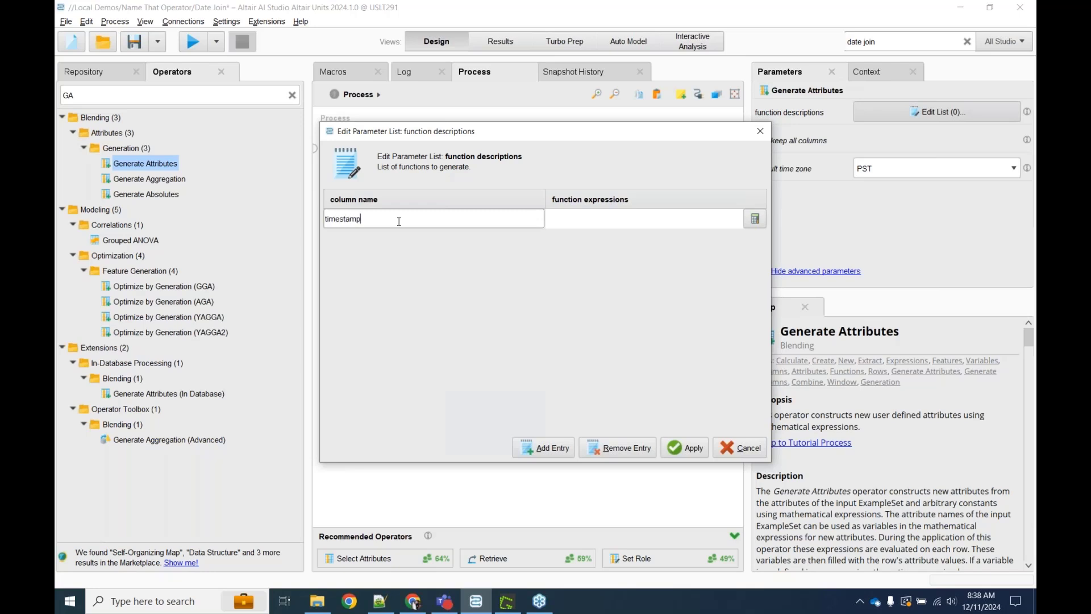
{"action": "left_click", "coordinate": [603, 227]}
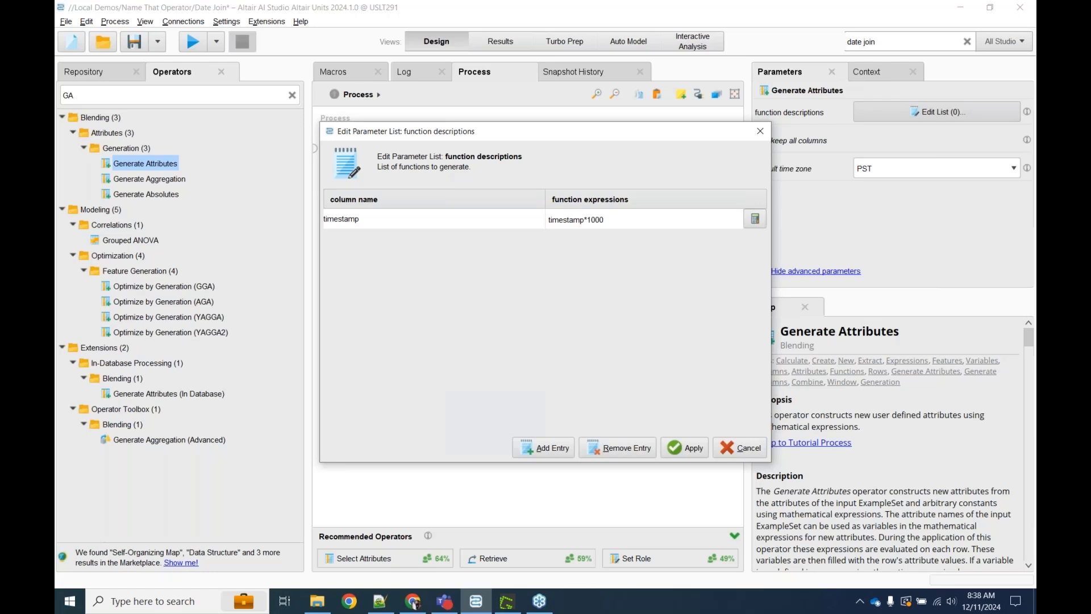
{"action": "left_click", "coordinate": [685, 447]}
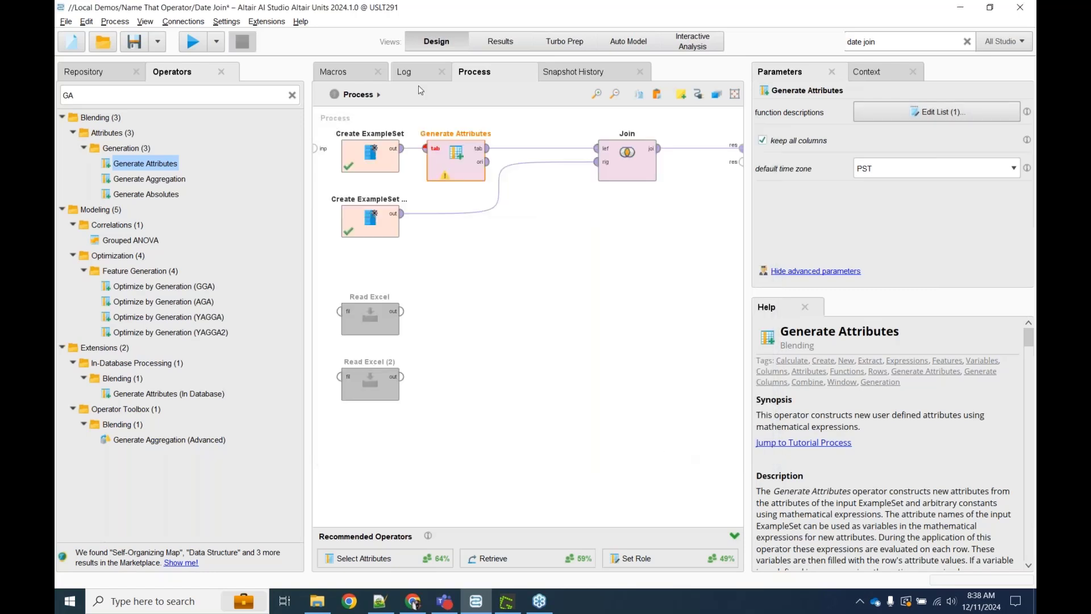
Step: Insert a Numerical to Date operator after Generate Attributes and set its attribute name to timestamp
{"action": "left_click", "coordinate": [186, 96]}
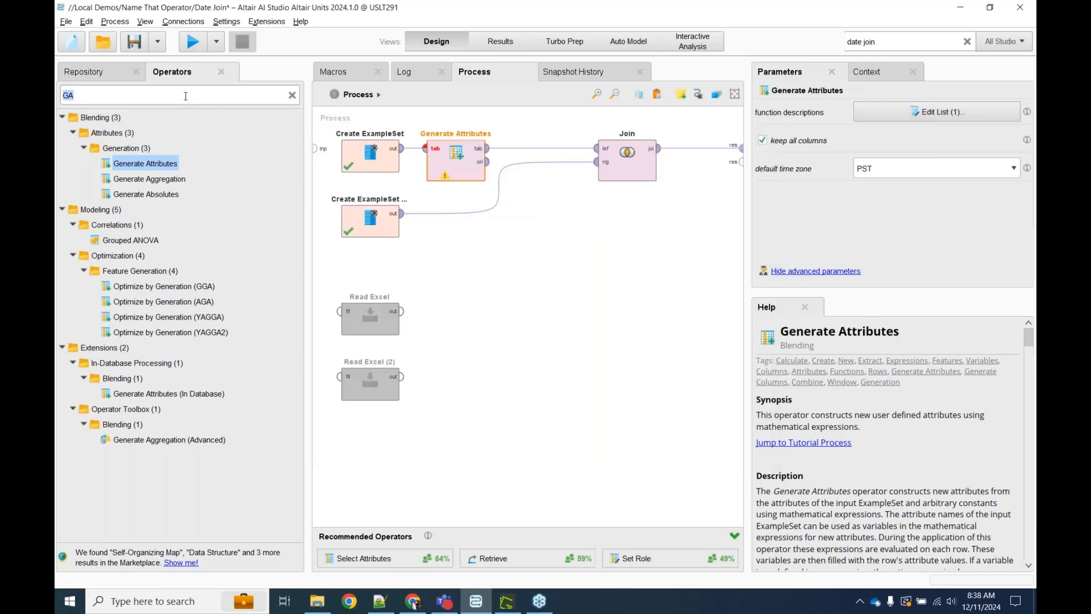
{"action": "type", "text": "N"}
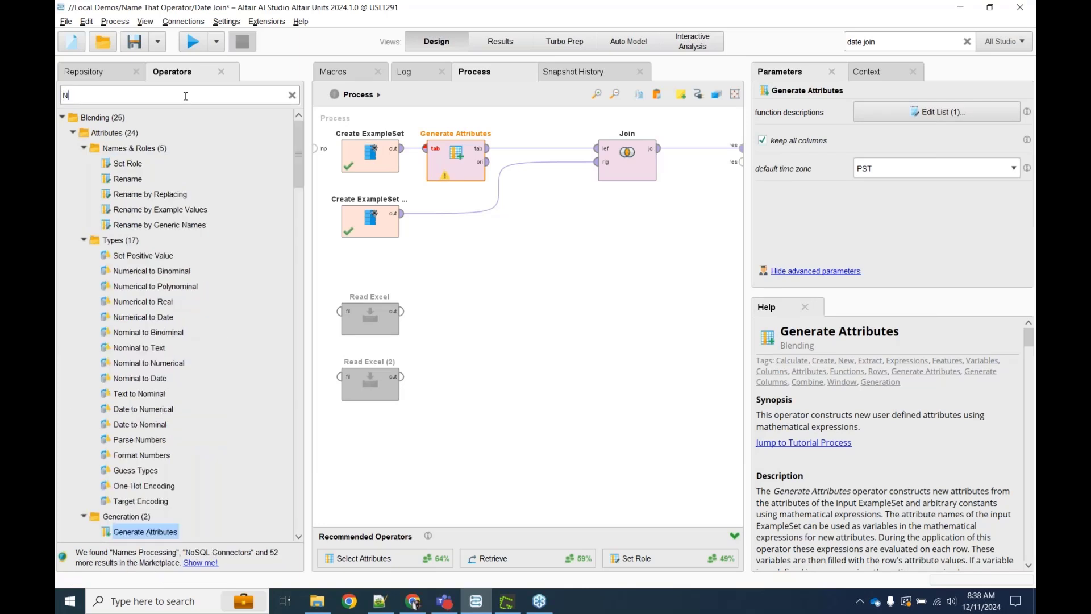
{"action": "type", "text": "D"}
{"action": "left_click_drag", "start_coordinate": [160, 164], "coordinate": [541, 169]}
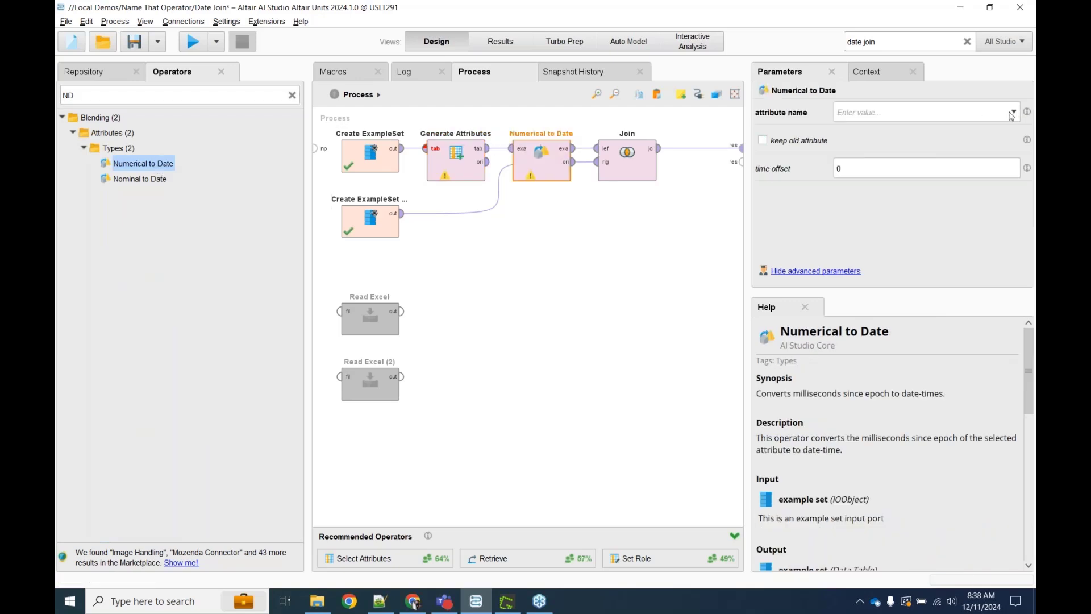
{"action": "left_click", "coordinate": [1012, 113]}
{"action": "type", "text": "timestamp"}
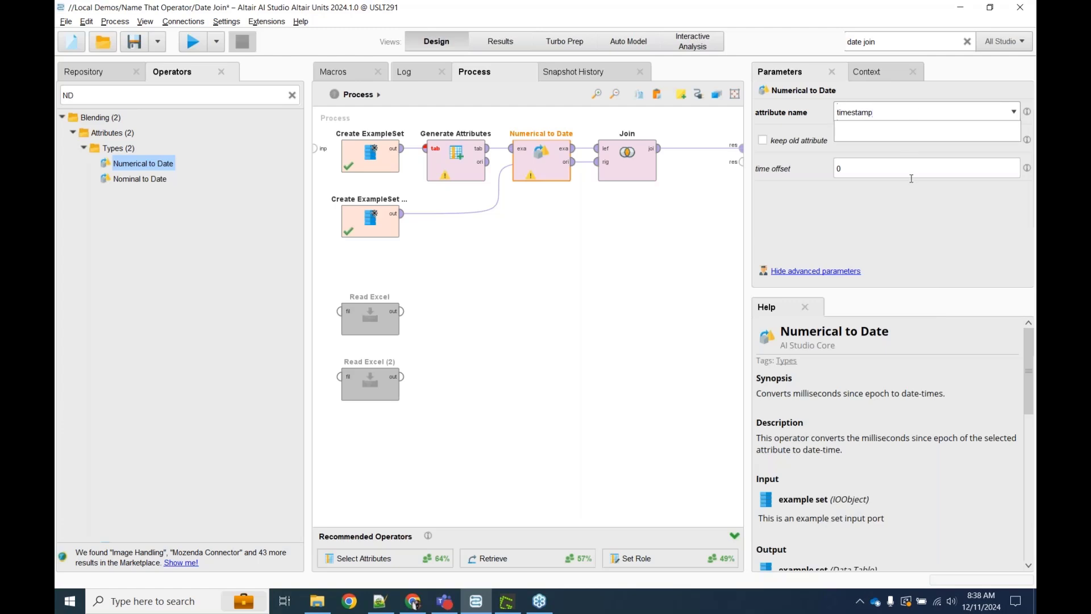
{"action": "left_click", "coordinate": [906, 229]}
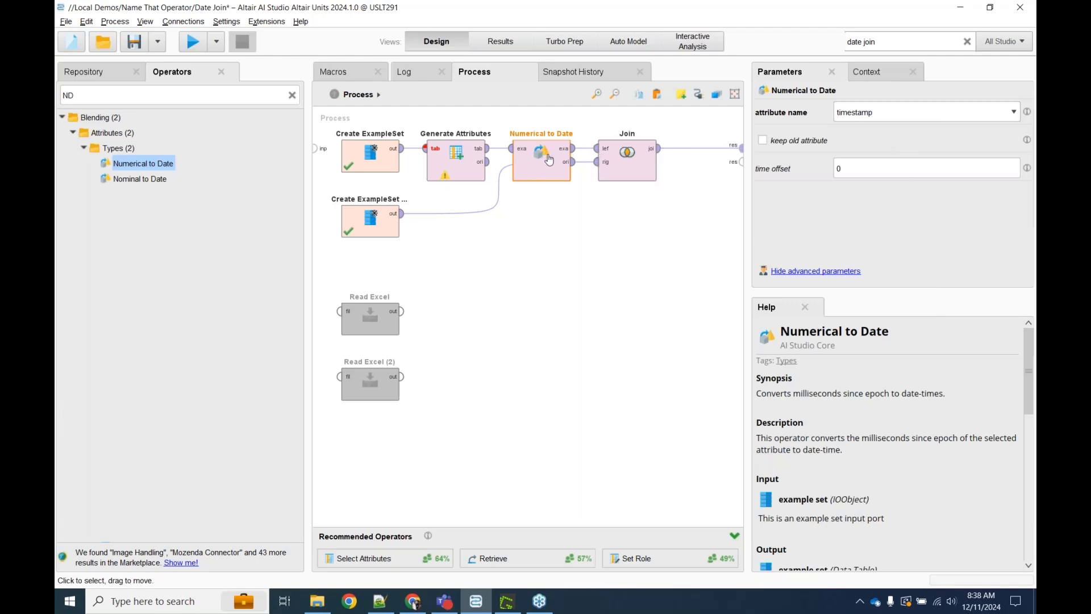
{"action": "mouse_move", "coordinate": [534, 133]}
{"action": "left_mouse_down"}
{"action": "mouse_move", "coordinate": [532, 195]}
{"action": "mouse_move", "coordinate": [534, 133]}
{"action": "left_mouse_up"}
Step: Make room before the Join and insert an Adjust Date operator after Numerical to Date
{"action": "left_click", "coordinate": [626, 166]}
{"action": "left_click_drag", "start_coordinate": [626, 166], "coordinate": [711, 165]}
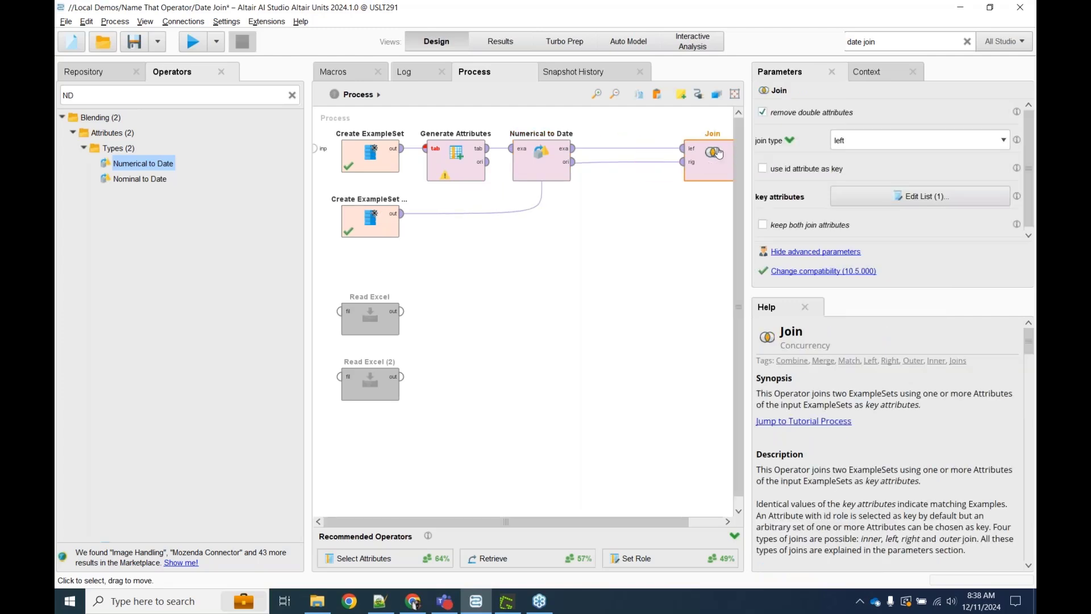
{"action": "double_click", "coordinate": [179, 94]}
{"action": "type", "text": "adju"}
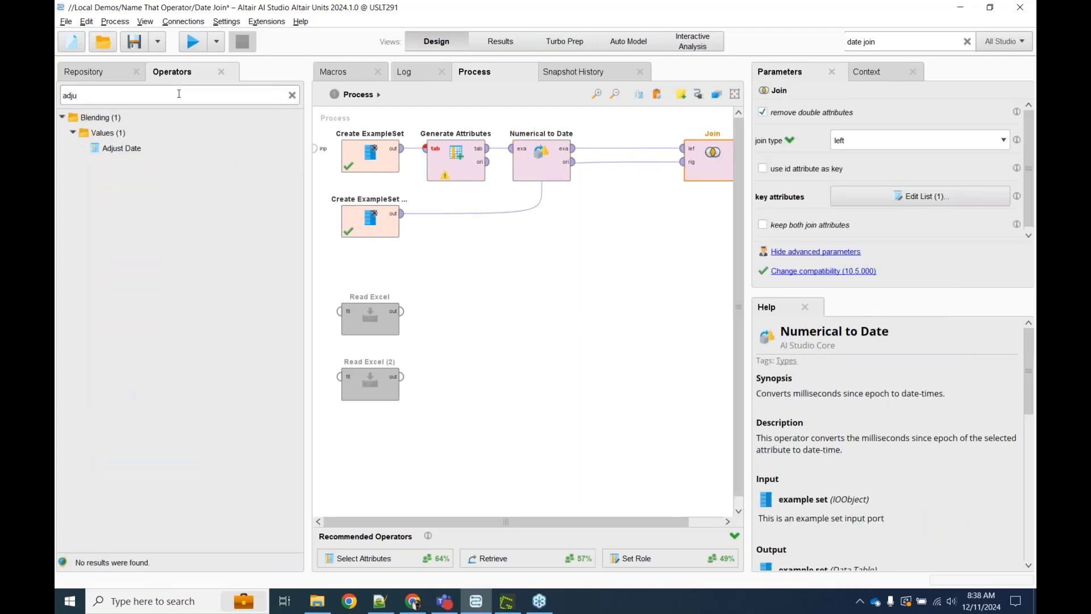
{"action": "left_click_drag", "start_coordinate": [122, 147], "coordinate": [642, 152]}
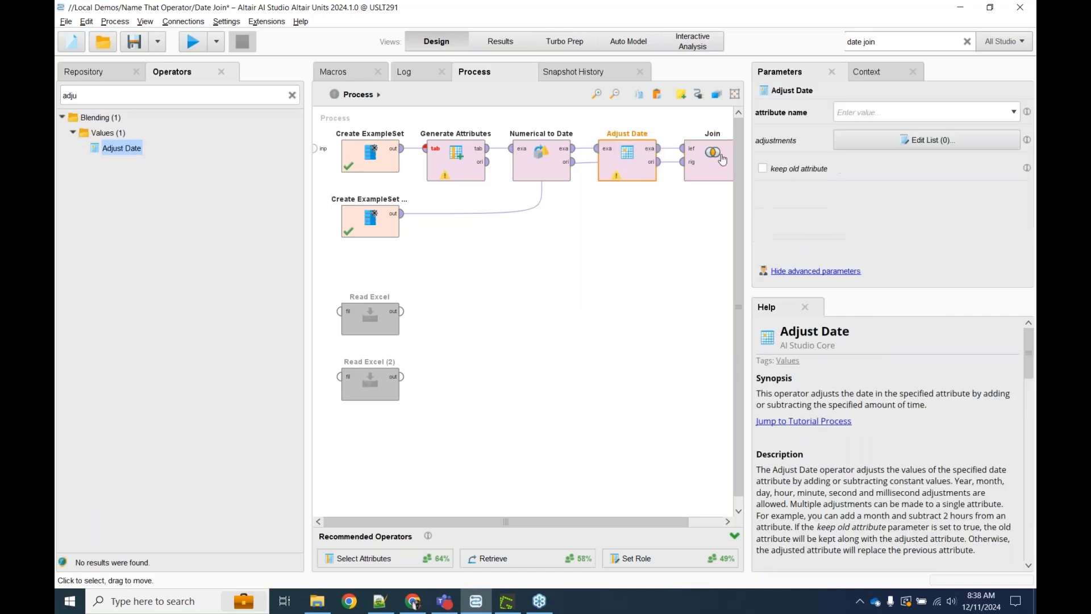
Step: Set Adjust Date to work on the timestamp attribute with an adjustment of 55 and date unit Year
{"action": "left_click", "coordinate": [935, 112]}
{"action": "left_click", "coordinate": [1014, 113]}
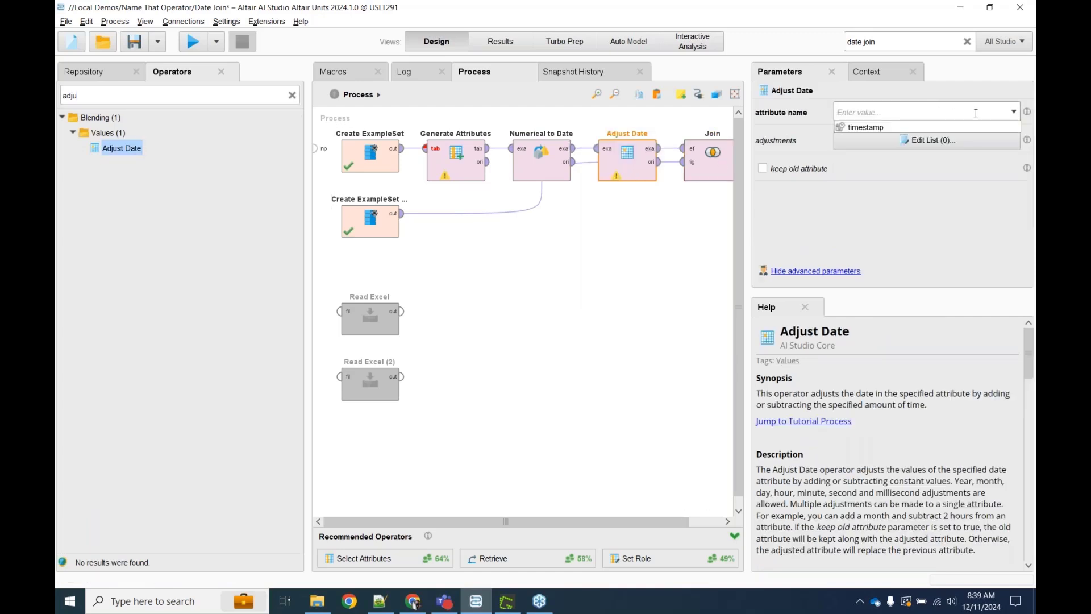
{"action": "left_click", "coordinate": [932, 126]}
{"action": "left_click", "coordinate": [927, 140]}
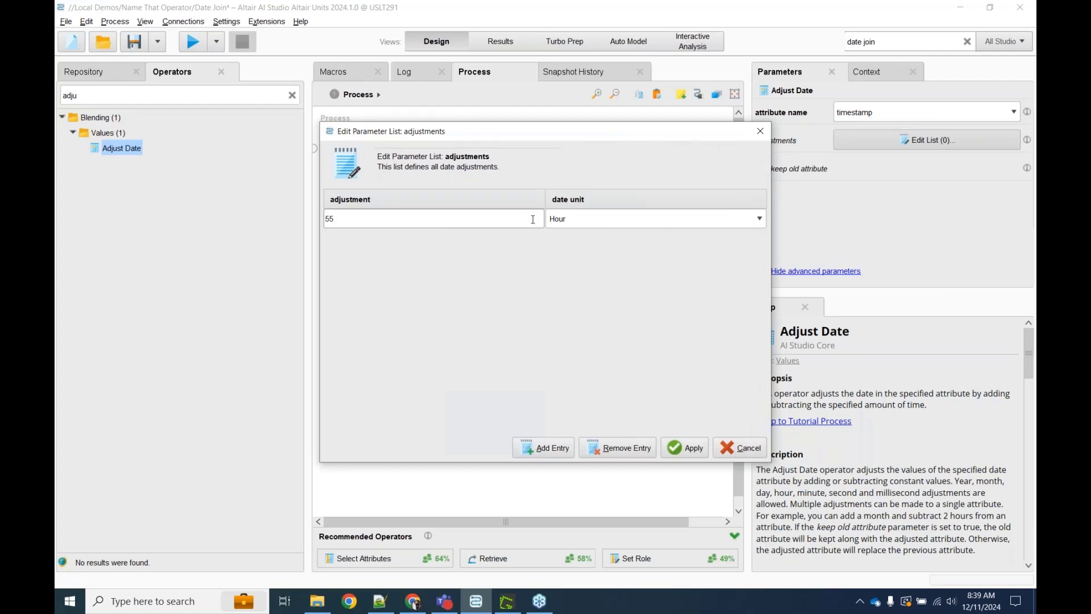
{"action": "left_click", "coordinate": [760, 219]}
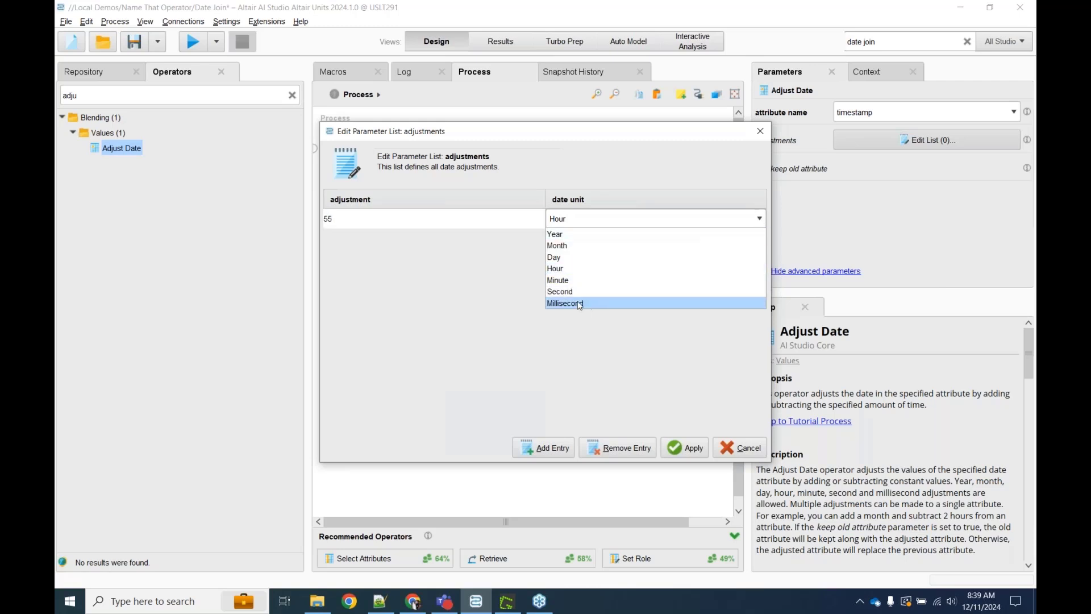
{"action": "left_click", "coordinate": [581, 235]}
{"action": "left_click", "coordinate": [705, 452]}
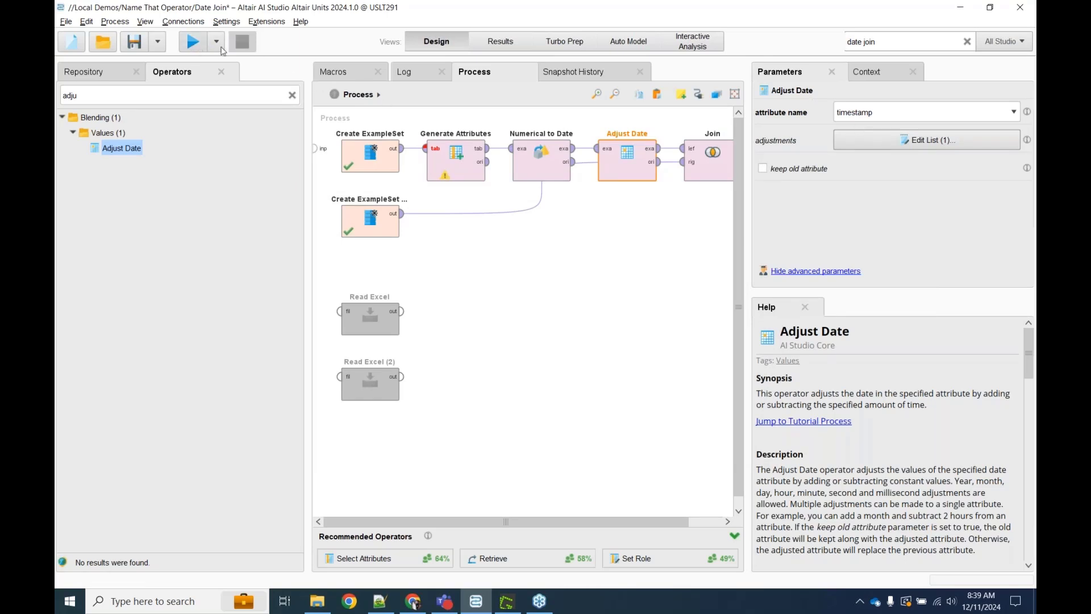
Step: Move the Join operator below the chain, send Adjust Date's output to the process result, and run the process
{"action": "left_click", "coordinate": [703, 171]}
{"action": "left_click_drag", "start_coordinate": [703, 170], "coordinate": [574, 332]}
{"action": "left_click", "coordinate": [192, 42]}
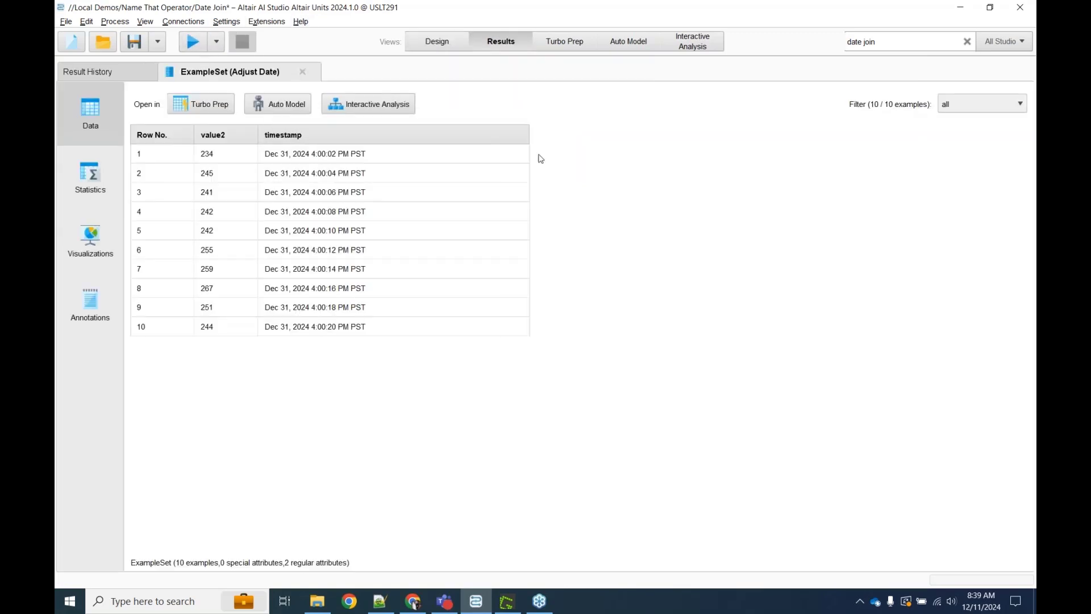
Step: Check the full timestamps in the result and set the Adjust Date operator's adjustment to 54 years
{"action": "left_click_drag", "start_coordinate": [322, 135], "coordinate": [540, 154]}
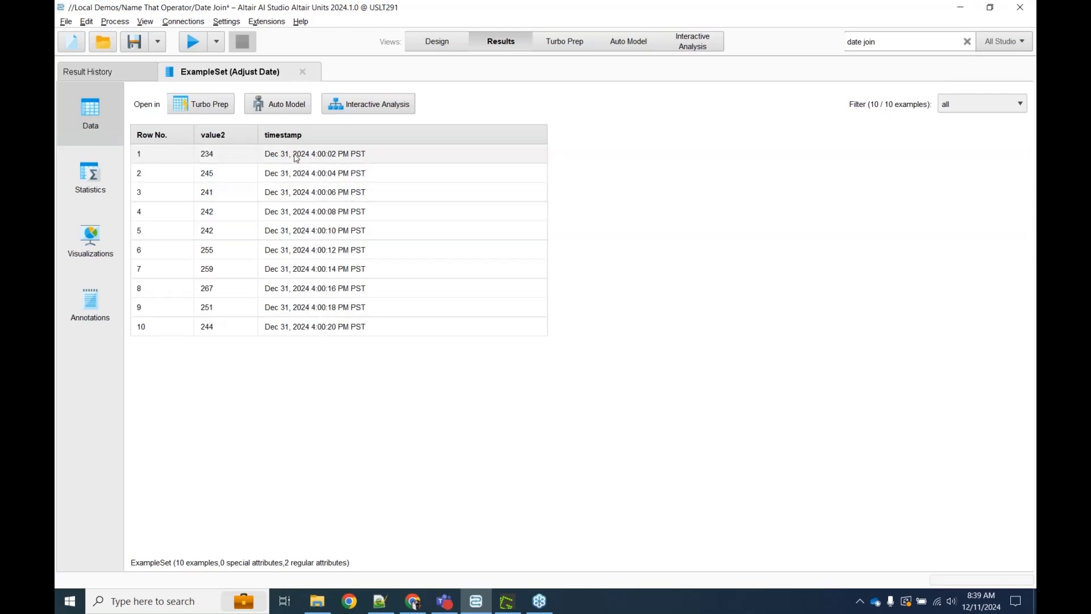
{"action": "left_click", "coordinate": [440, 41]}
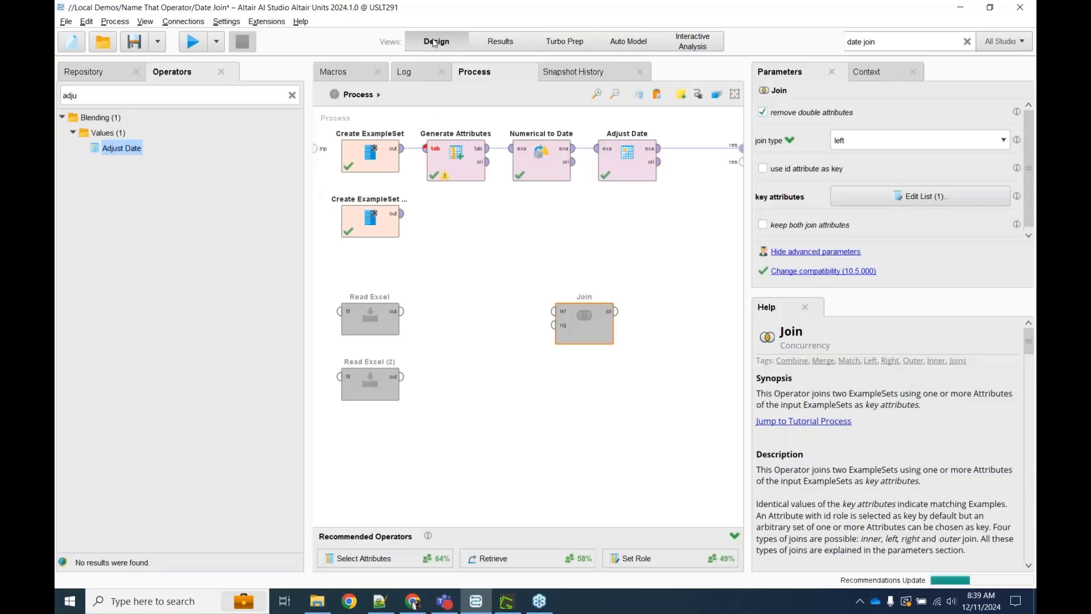
{"action": "left_click", "coordinate": [632, 168]}
{"action": "left_click", "coordinate": [899, 146]}
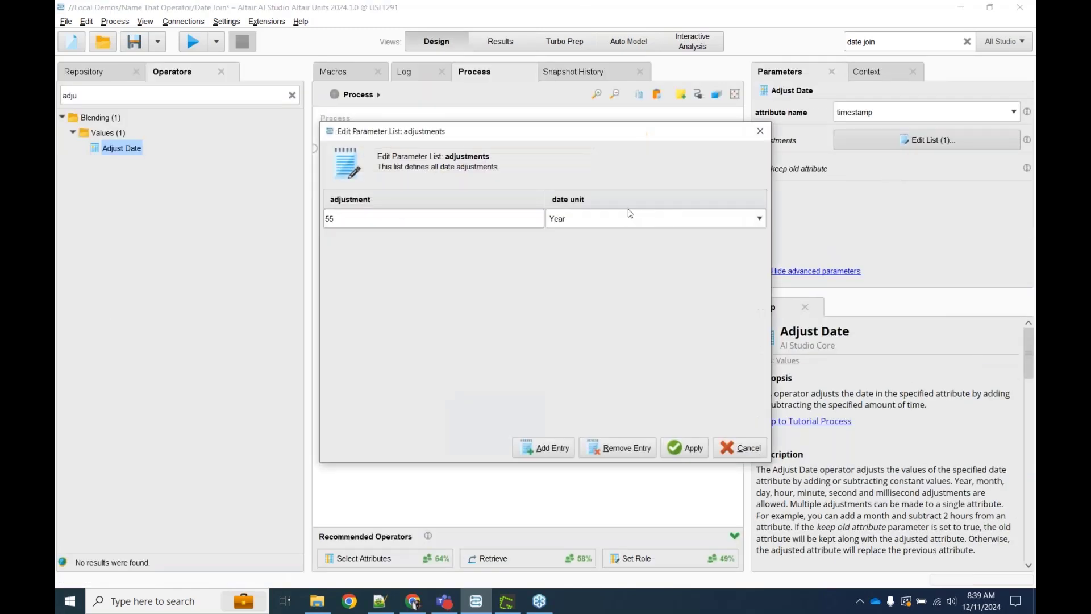
{"action": "left_click", "coordinate": [440, 220]}
{"action": "type", "text": "54"}
{"action": "left_click", "coordinate": [686, 449]}
Step: Duplicate Generate Attributes, Numerical to Date and Adjust Date for the second data set and connect the second Create ExampleSet to the copied chain
{"action": "left_click_drag", "start_coordinate": [407, 118], "coordinate": [689, 214]}
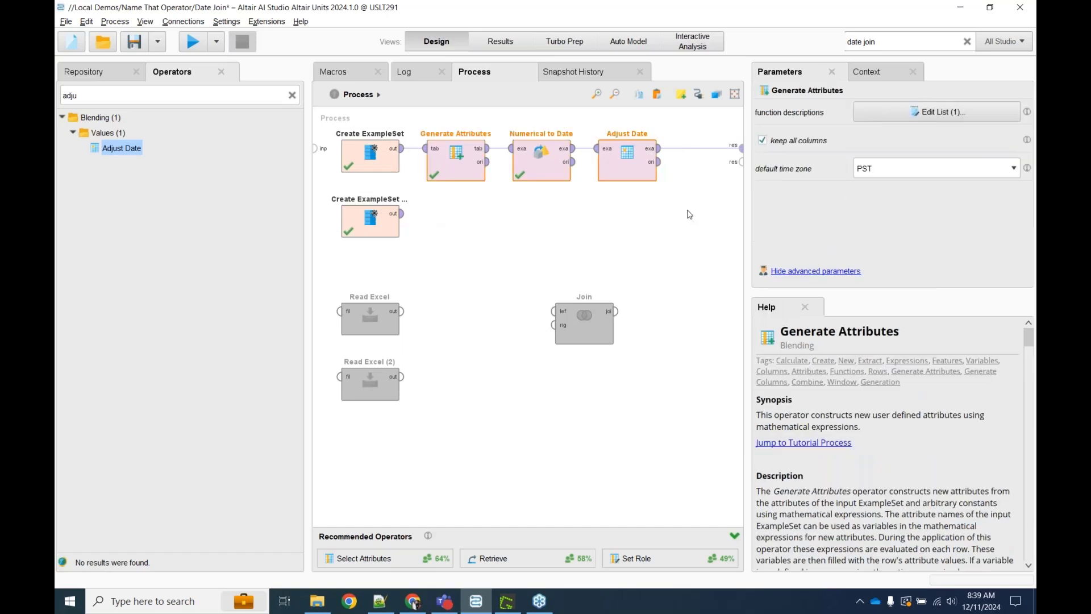
{"action": "left_click", "coordinate": [438, 231]}
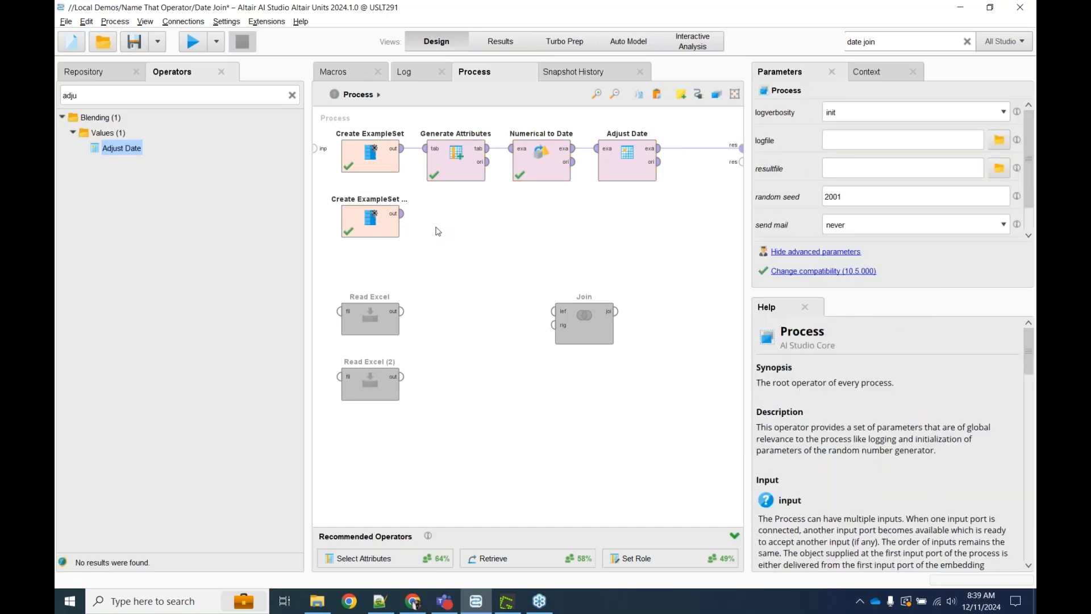
{"action": "key", "text": "ctrl+v"}
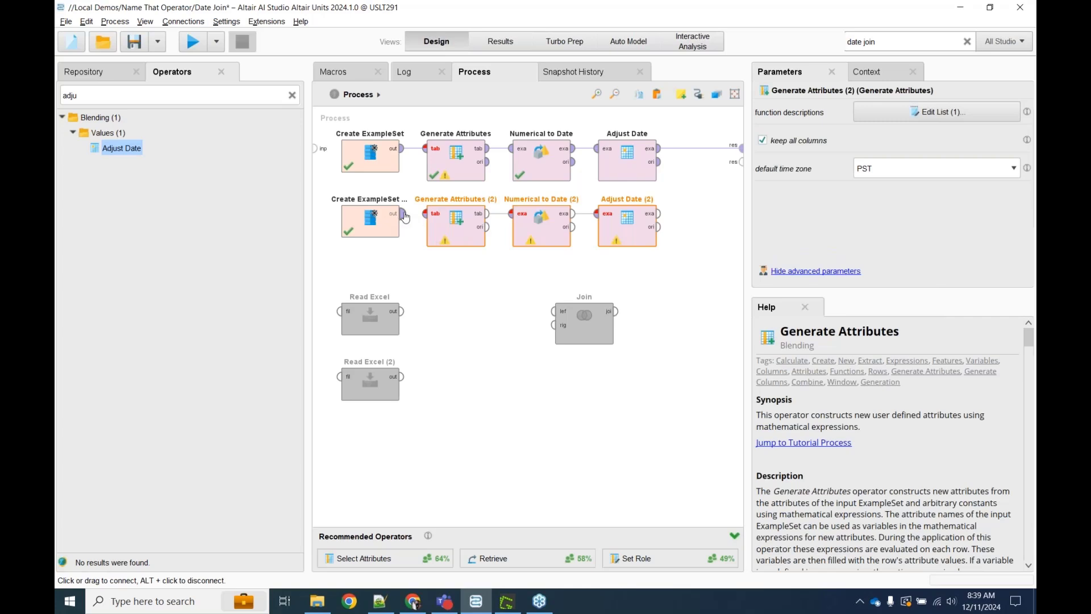
{"action": "left_click", "coordinate": [401, 213]}
{"action": "left_click", "coordinate": [424, 214]}
Step: Place the Join after both chains and connect the first Adjust Date to its left input and the second to its right input
{"action": "left_click_drag", "start_coordinate": [575, 324], "coordinate": [702, 160]}
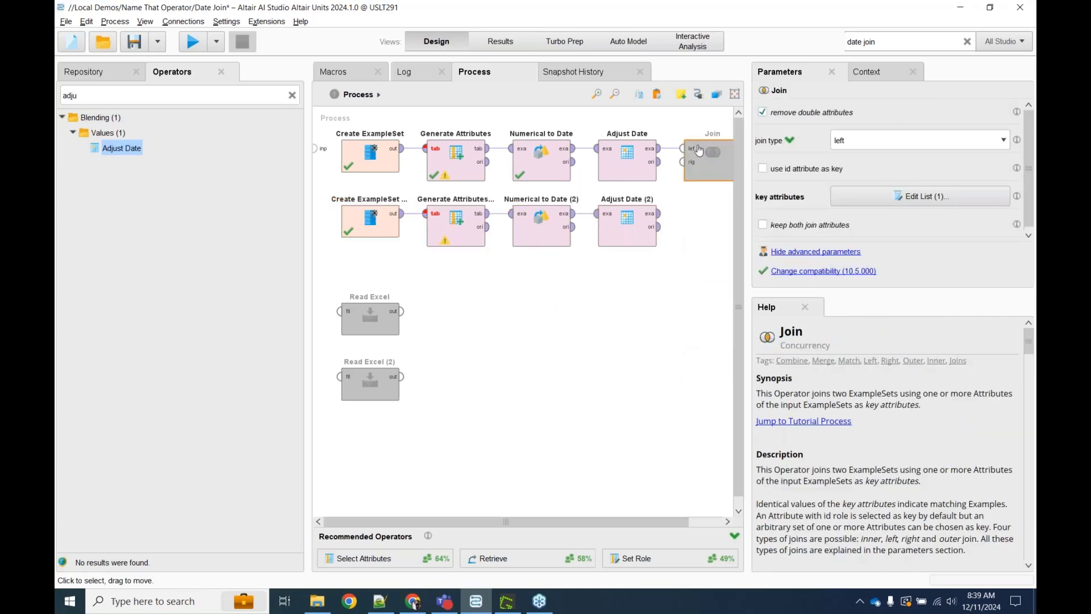
{"action": "left_click", "coordinate": [658, 148]}
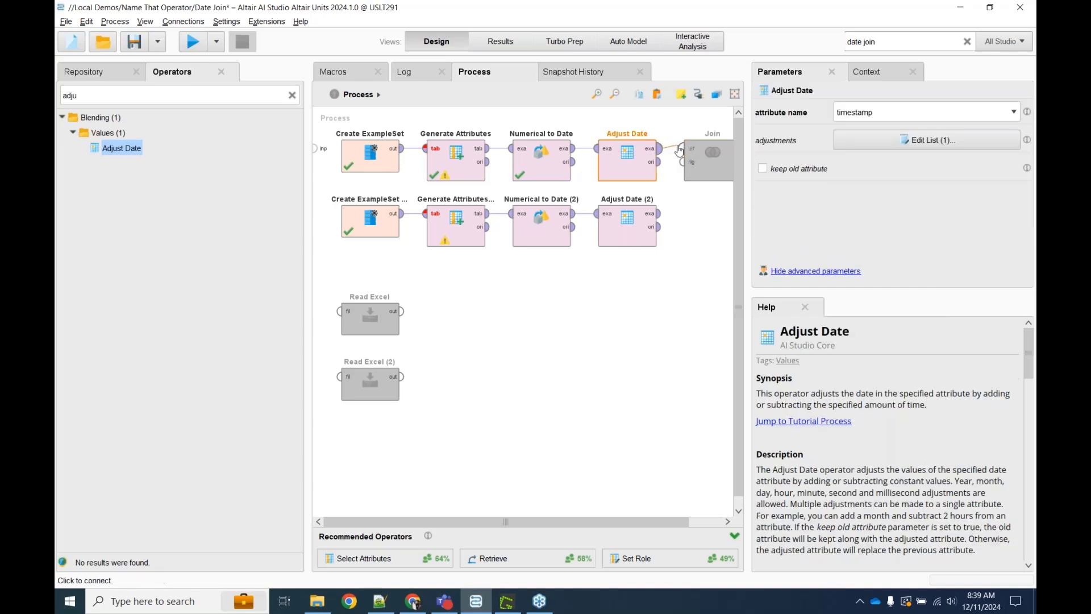
{"action": "left_click", "coordinate": [682, 148]}
{"action": "left_click", "coordinate": [657, 214]}
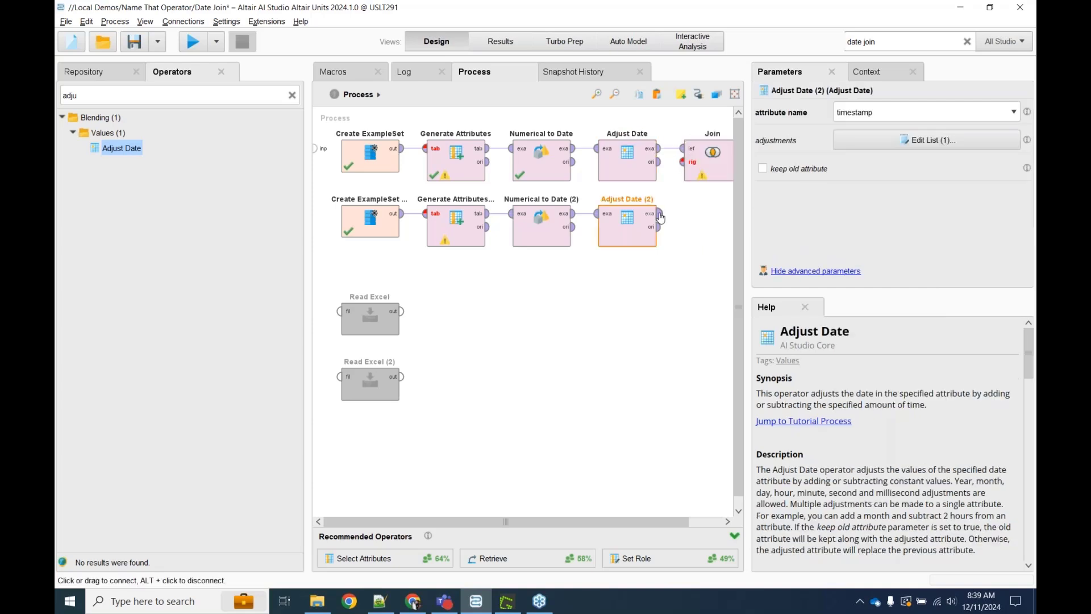
{"action": "left_click", "coordinate": [682, 162]}
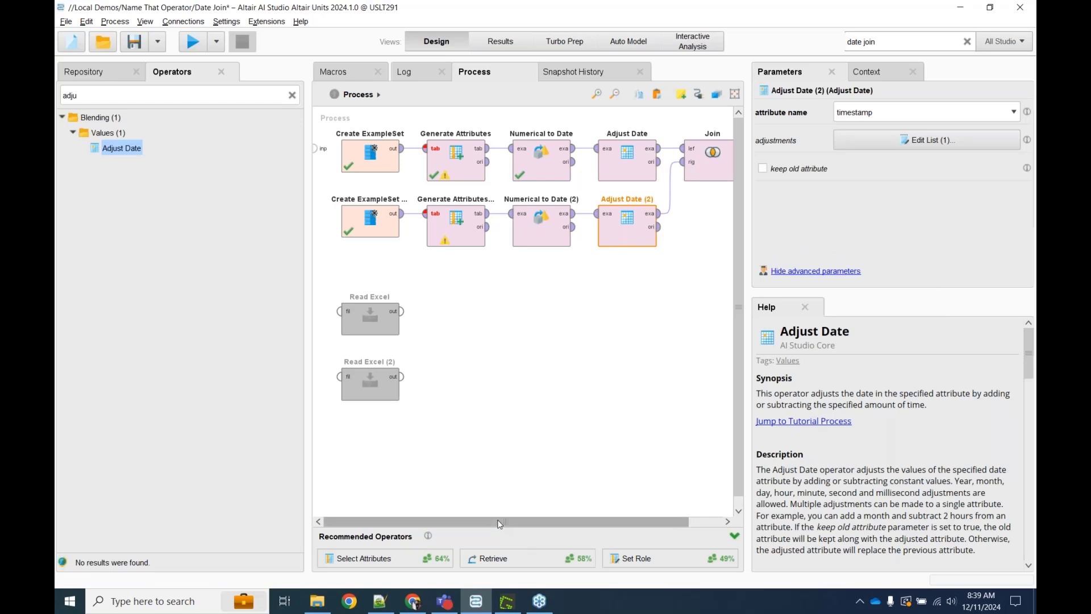
Step: Send the Join output to the process result, run the process, and inspect the joined rows with full timestamps beside value2 and value3
{"action": "left_click_drag", "start_coordinate": [542, 522], "coordinate": [576, 525]}
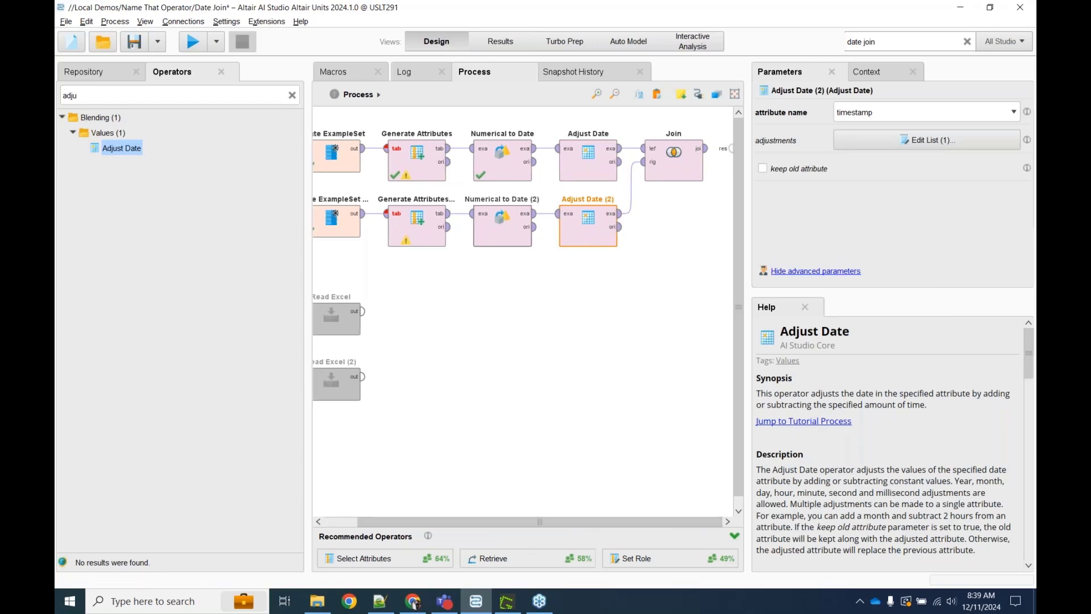
{"action": "left_click", "coordinate": [675, 164]}
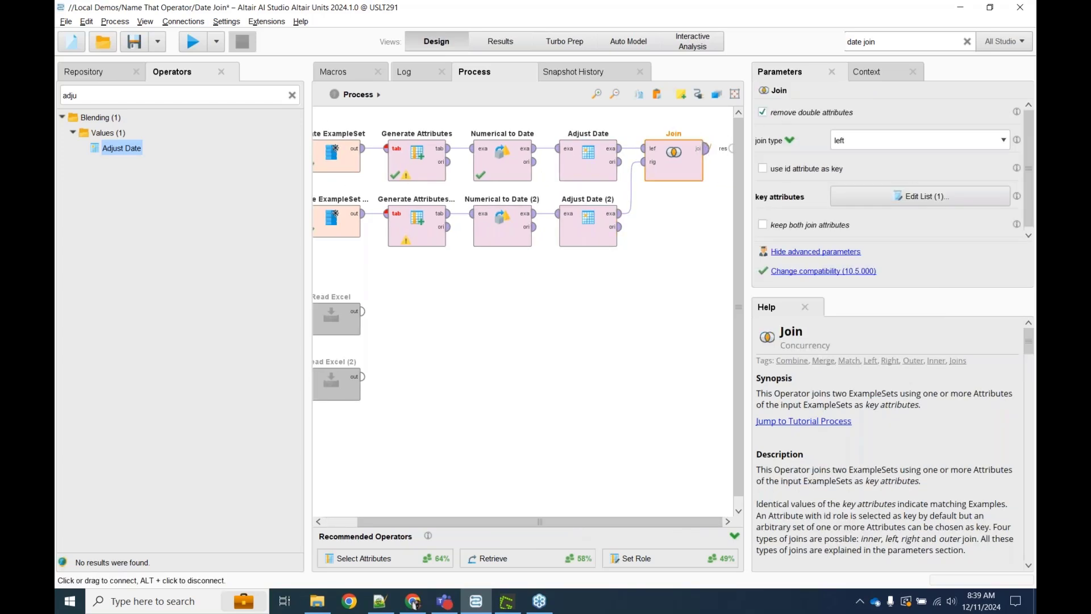
{"action": "left_click", "coordinate": [197, 45]}
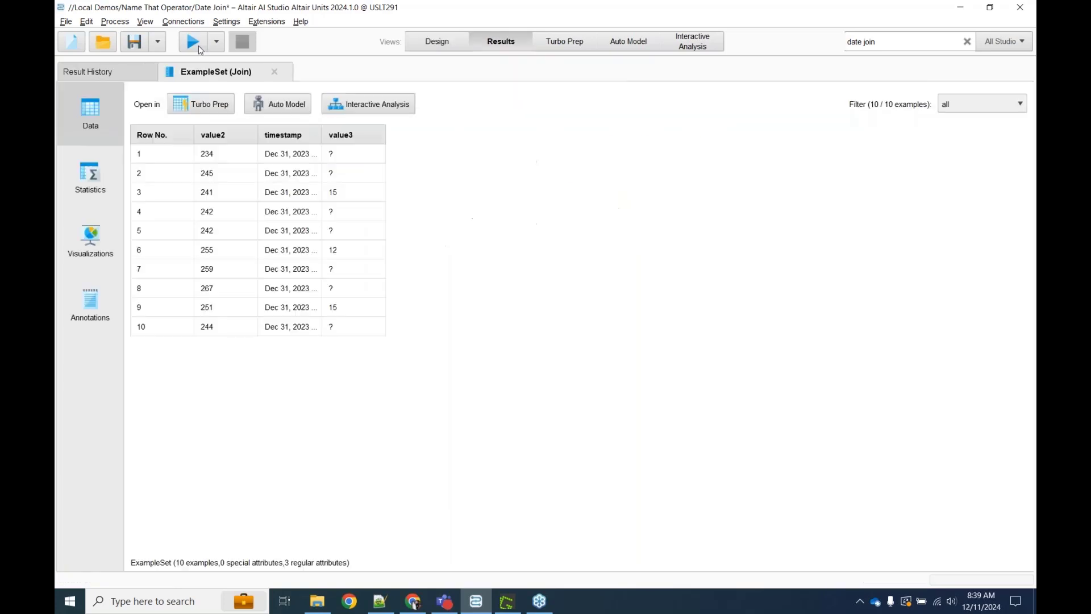
{"action": "left_click_drag", "start_coordinate": [290, 136], "coordinate": [368, 132]}
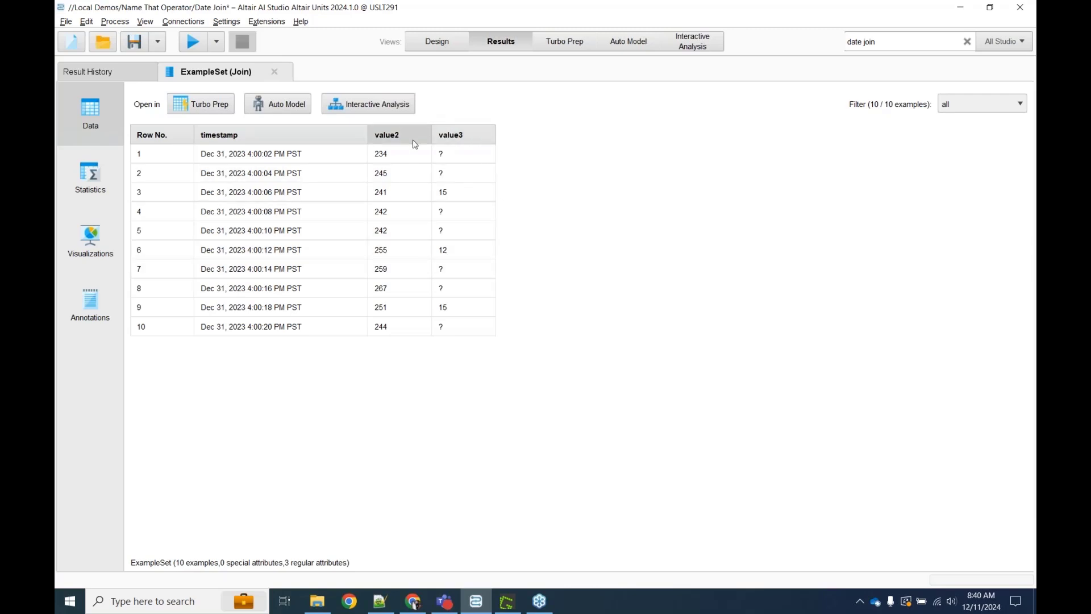
{"action": "left_click", "coordinate": [414, 200]}
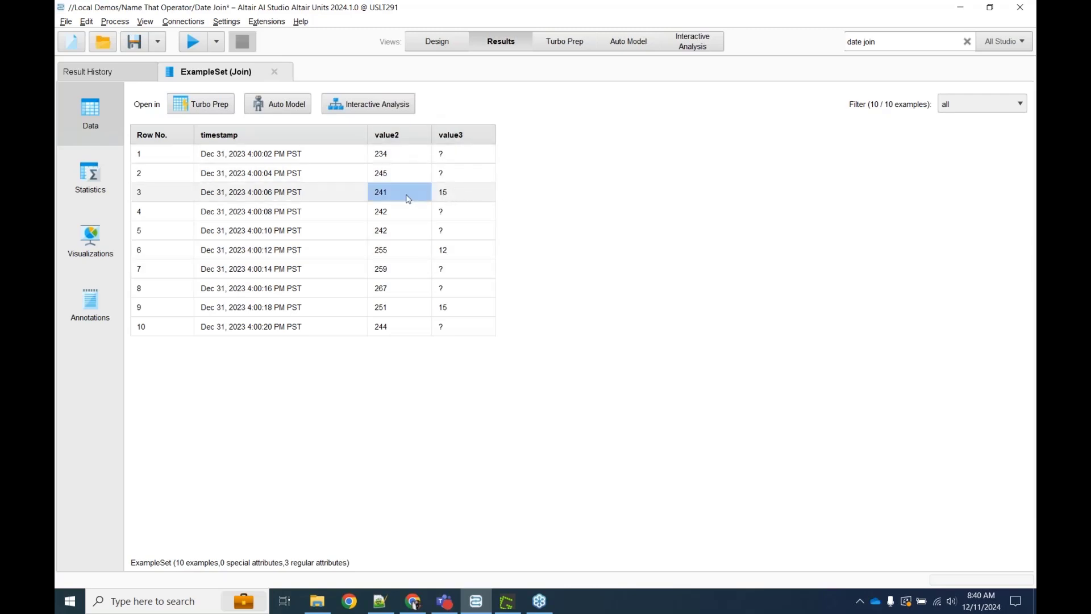
{"action": "left_click", "coordinate": [406, 257]}
{"action": "left_click", "coordinate": [402, 306]}
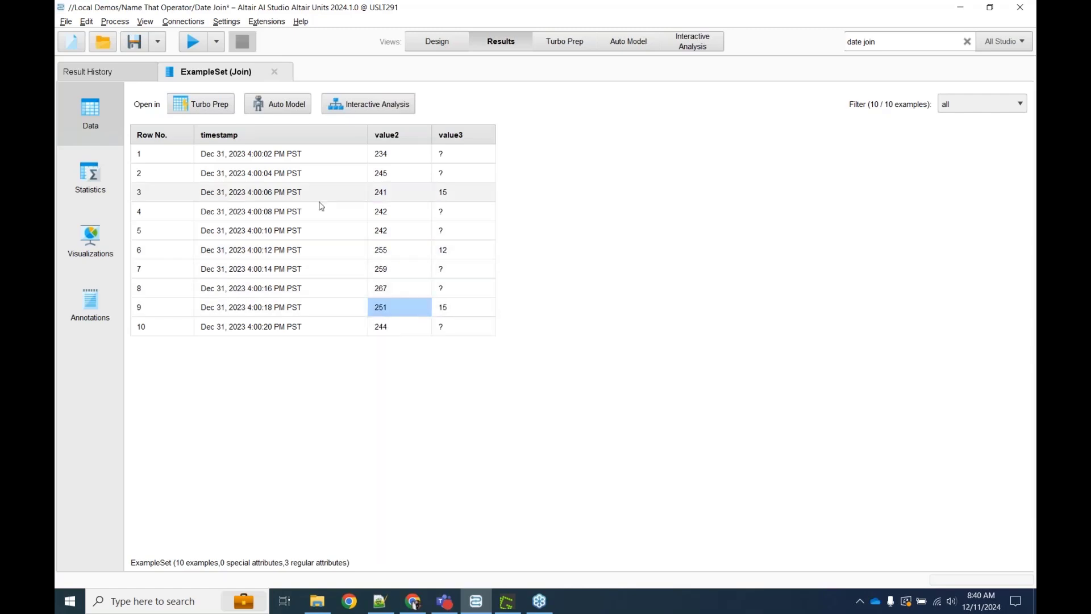
Step: Move the first chain's Generate Attributes, Numerical to Date and Adjust Date operators into a new subprocess
{"action": "left_click", "coordinate": [446, 48]}
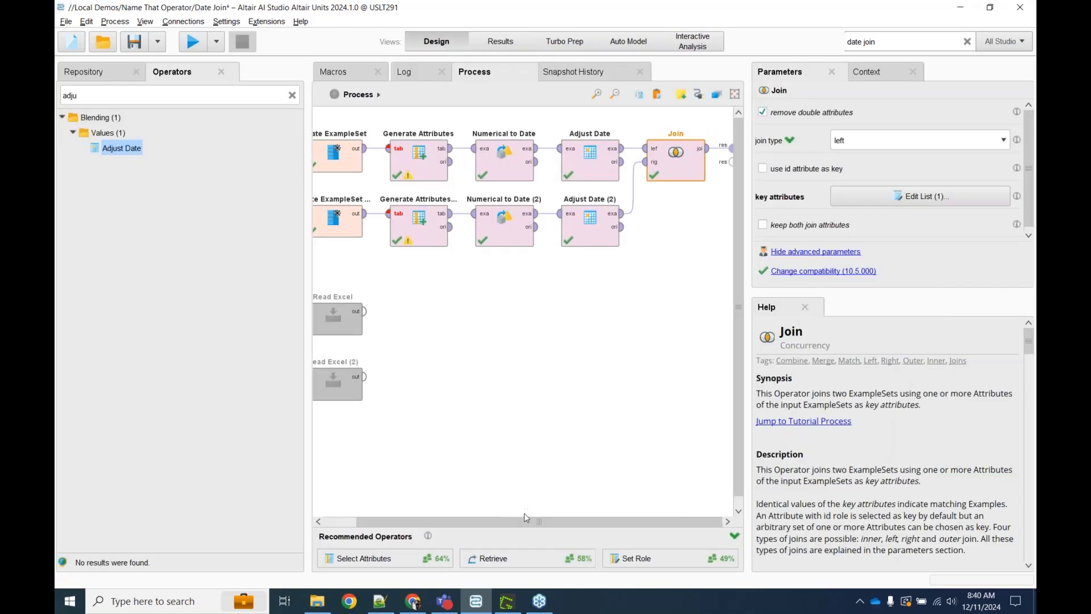
{"action": "left_click_drag", "start_coordinate": [520, 518], "coordinate": [455, 525]}
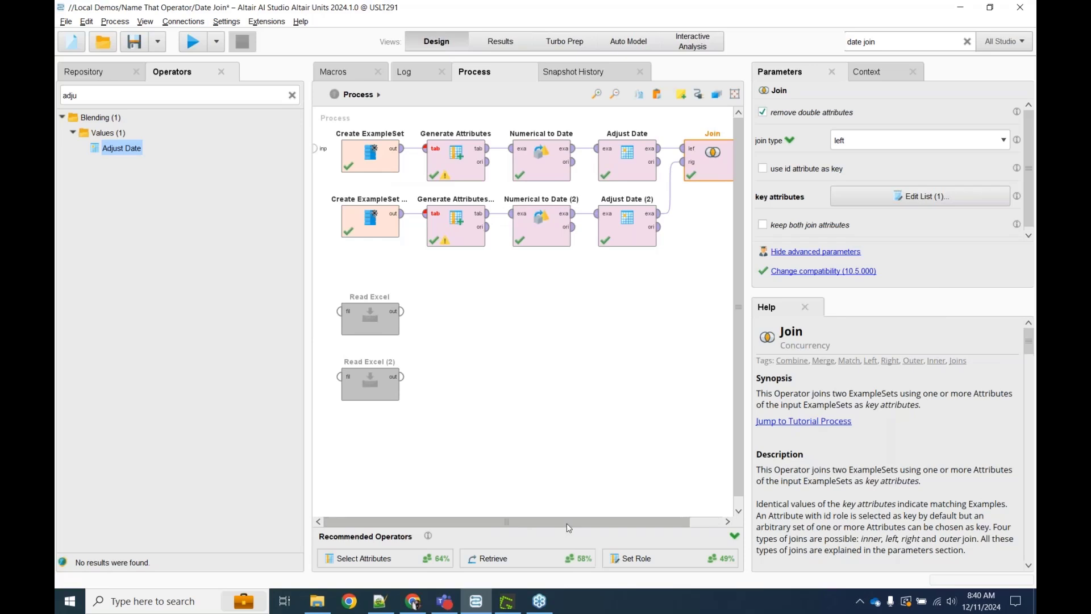
{"action": "left_click_drag", "start_coordinate": [568, 527], "coordinate": [658, 512]}
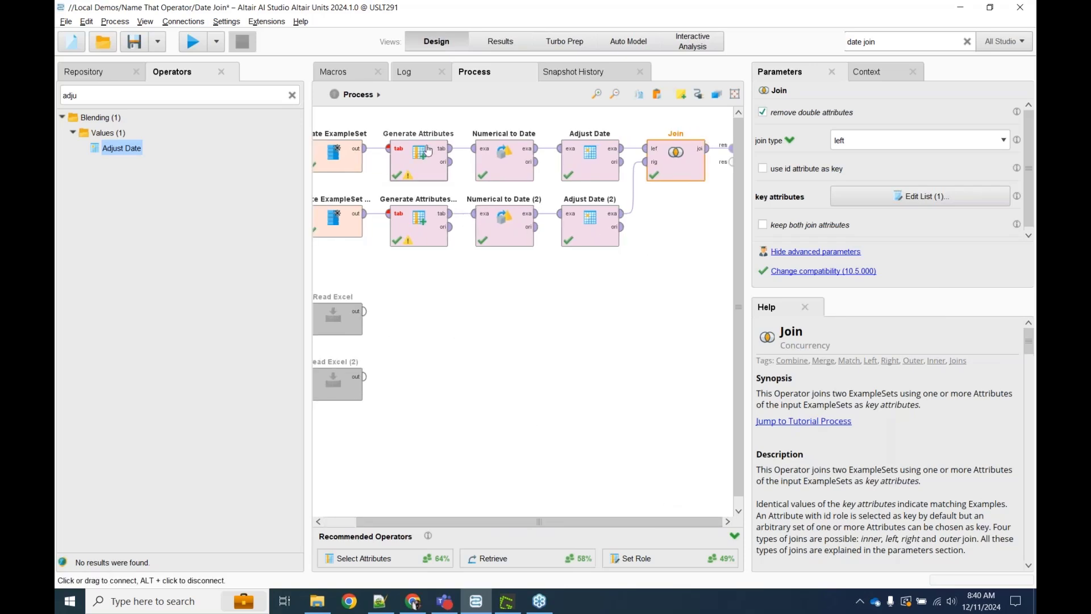
{"action": "left_click", "coordinate": [443, 312]}
{"action": "left_click_drag", "start_coordinate": [384, 131], "coordinate": [644, 203]}
{"action": "right_click", "coordinate": [583, 165]}
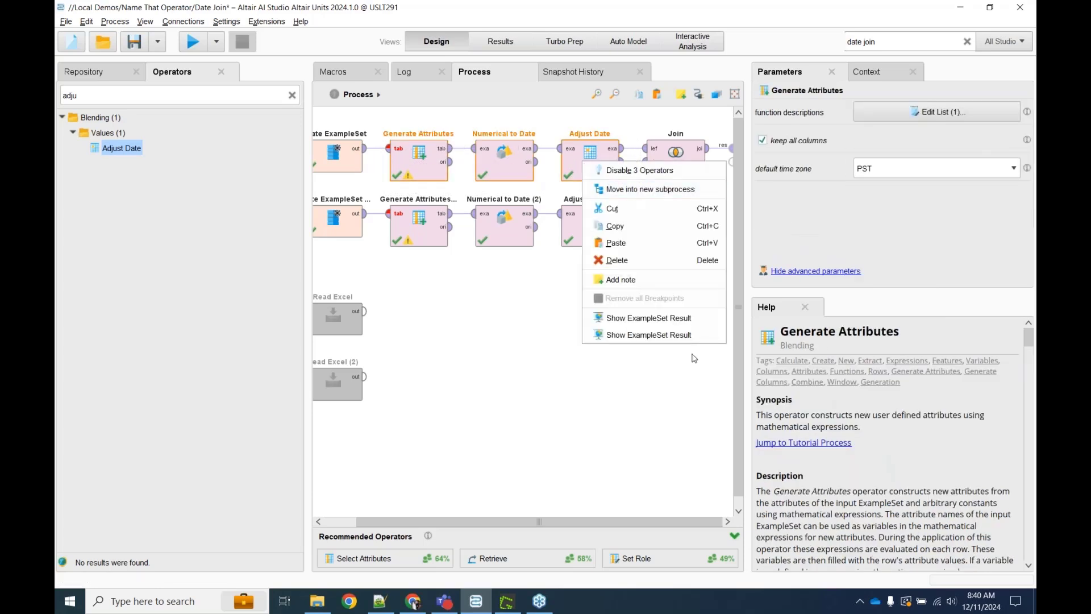
{"action": "left_click", "coordinate": [632, 193]}
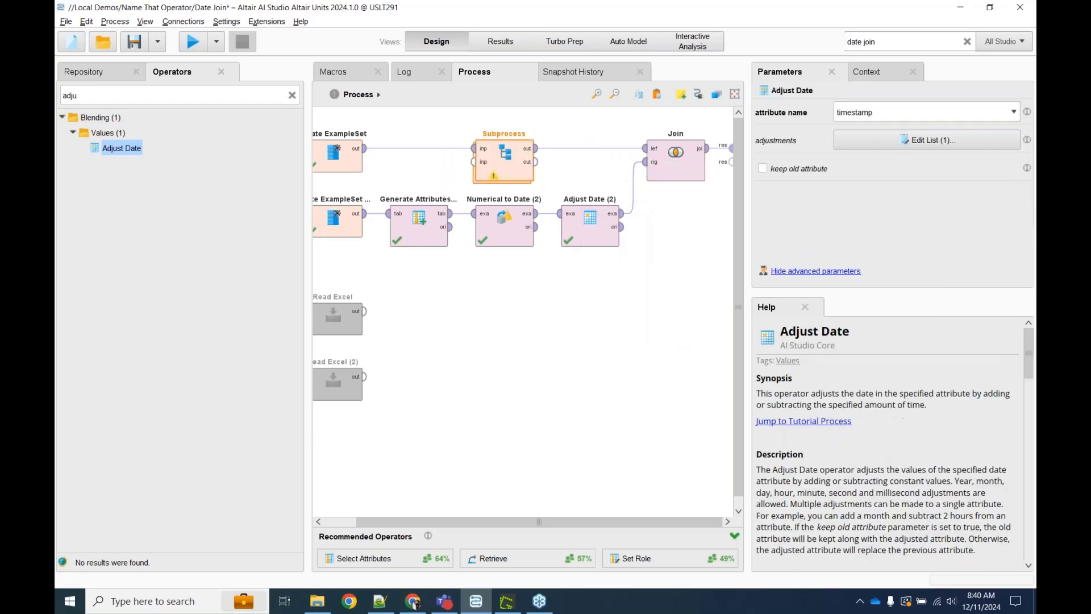
Step: Move the second chain's three date conversion operators into another new subprocess
{"action": "left_click_drag", "start_coordinate": [378, 183], "coordinate": [631, 281]}
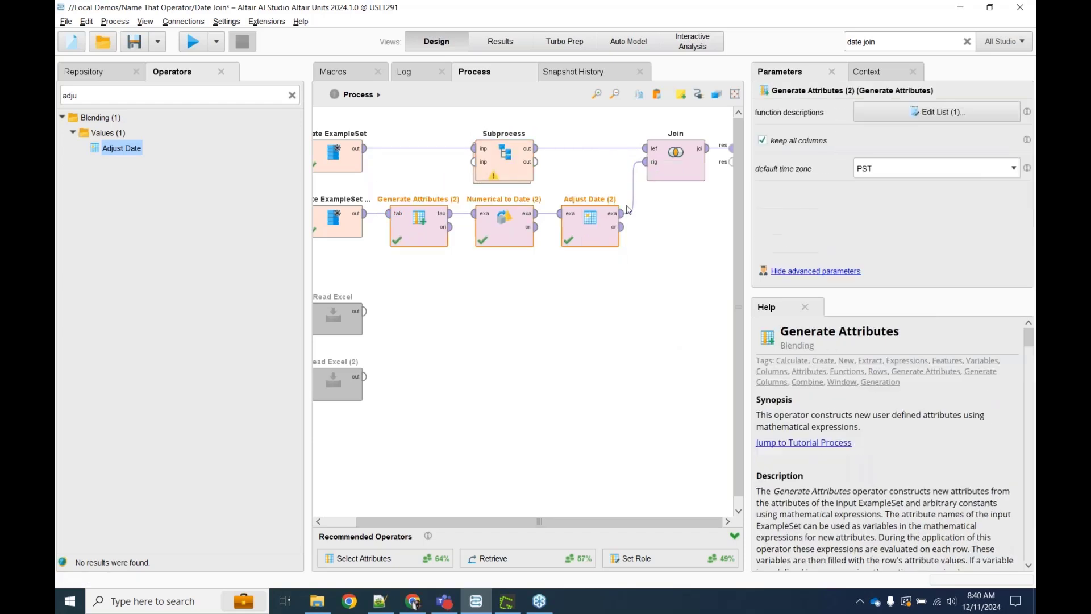
{"action": "right_click", "coordinate": [591, 226]}
{"action": "left_click", "coordinate": [631, 254]}
Step: Align both subprocesses next to their Create ExampleSet operators and move the Join closer to them
{"action": "left_click_drag", "start_coordinate": [505, 219], "coordinate": [419, 219]}
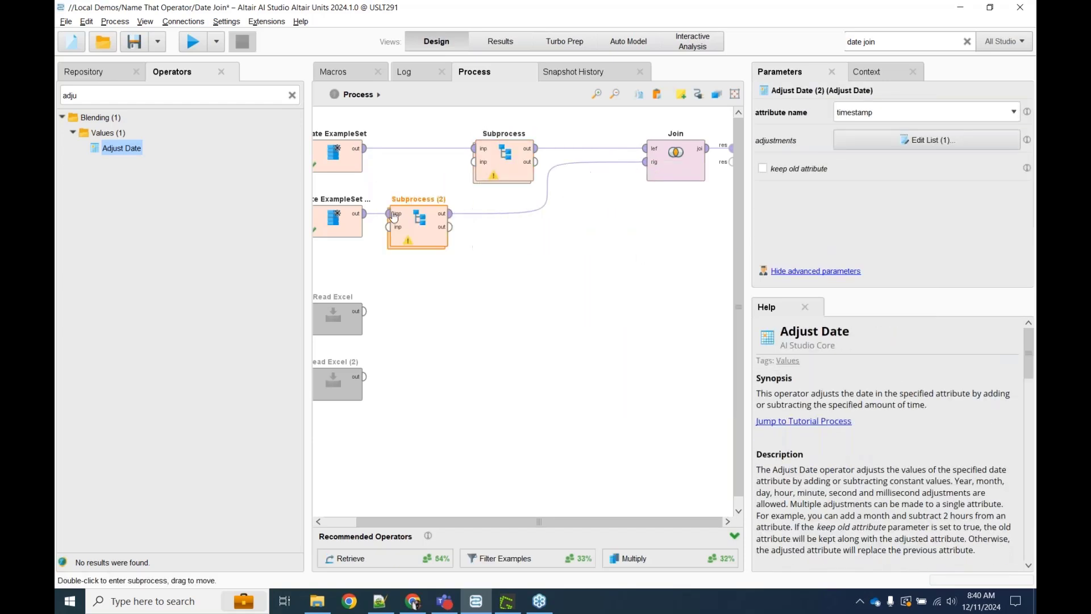
{"action": "left_click_drag", "start_coordinate": [482, 160], "coordinate": [396, 161]}
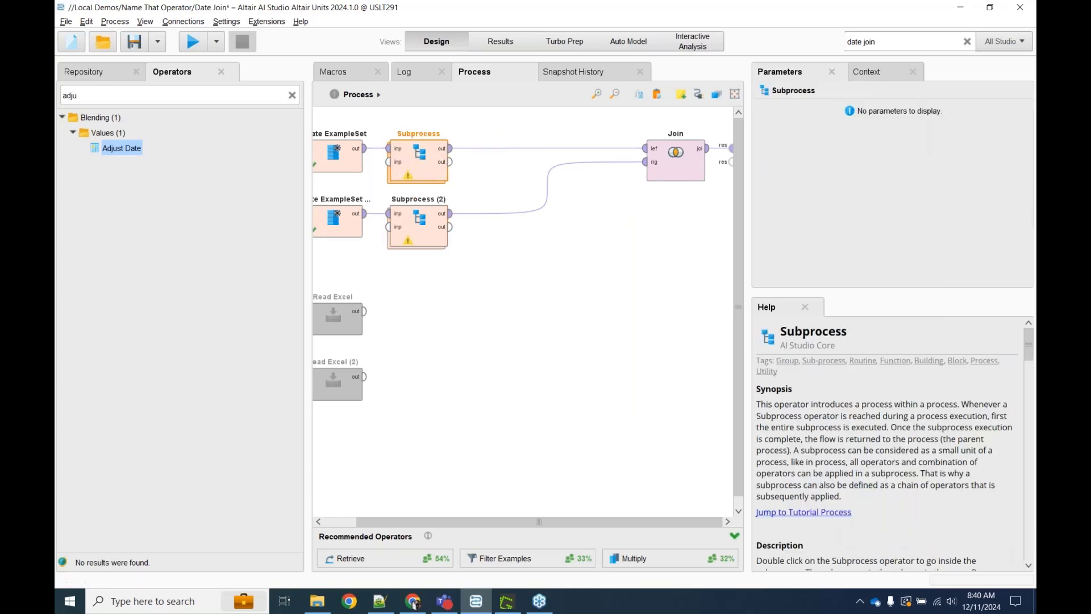
{"action": "left_click_drag", "start_coordinate": [675, 167], "coordinate": [548, 167]}
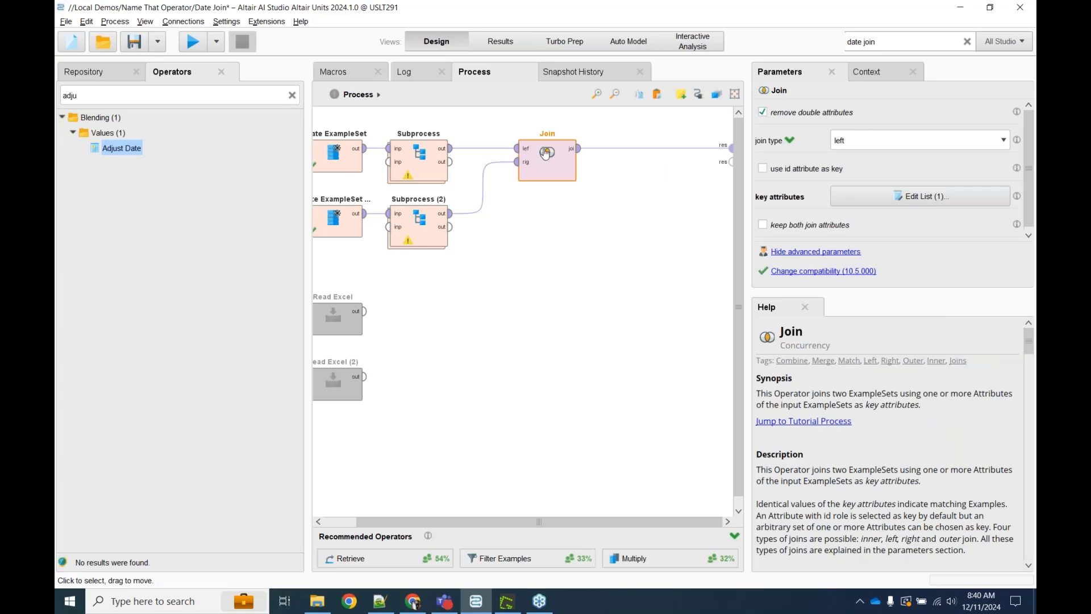
{"action": "left_click_drag", "start_coordinate": [561, 164], "coordinate": [604, 164]}
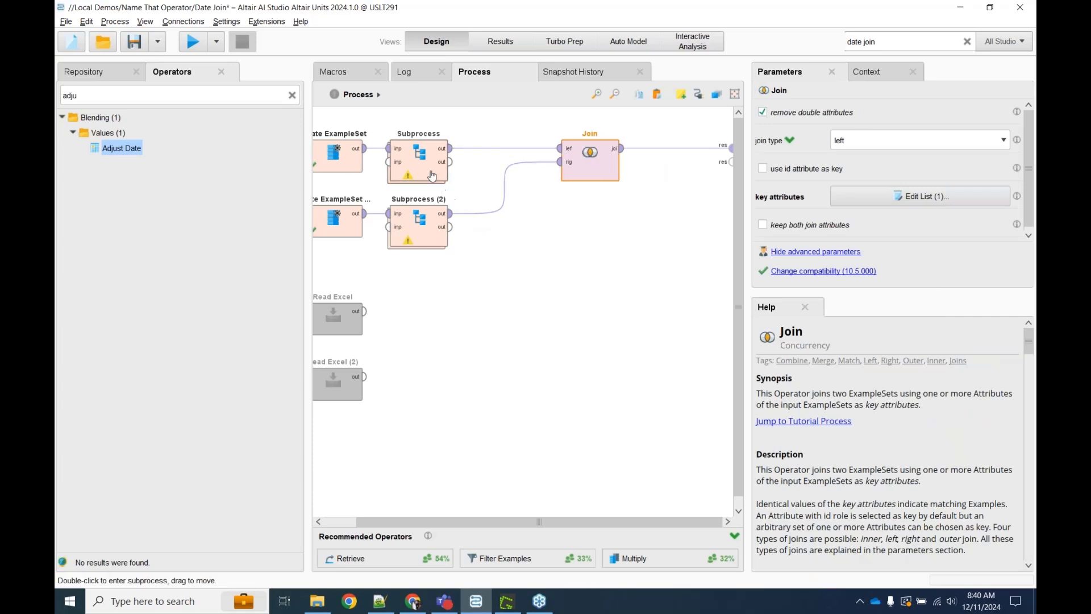
Step: Rename the first data set's subprocess IGNORE ME and the second data set's subprocess IGNORE ME TOO
{"action": "double_click", "coordinate": [418, 133]}
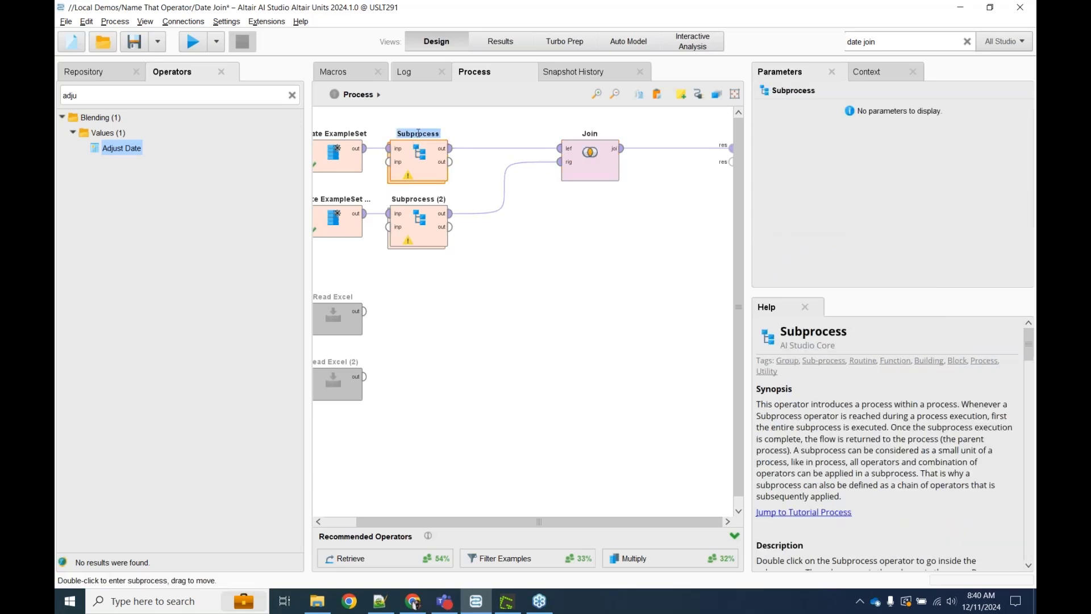
{"action": "key", "text": "BackSpace"}
{"action": "type", "text": "IGNORE ME"}
{"action": "left_click", "coordinate": [415, 201]}
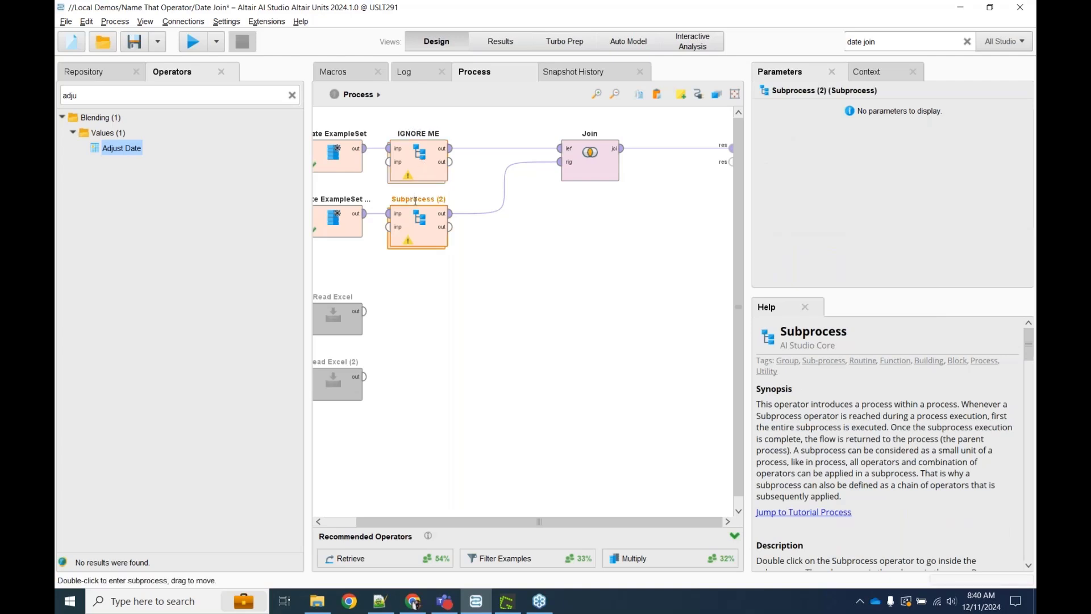
{"action": "double_click", "coordinate": [415, 201]}
{"action": "key", "text": "BackSpace"}
{"action": "type", "text": "IGNORE ME TOO"}
{"action": "left_click", "coordinate": [536, 268]}
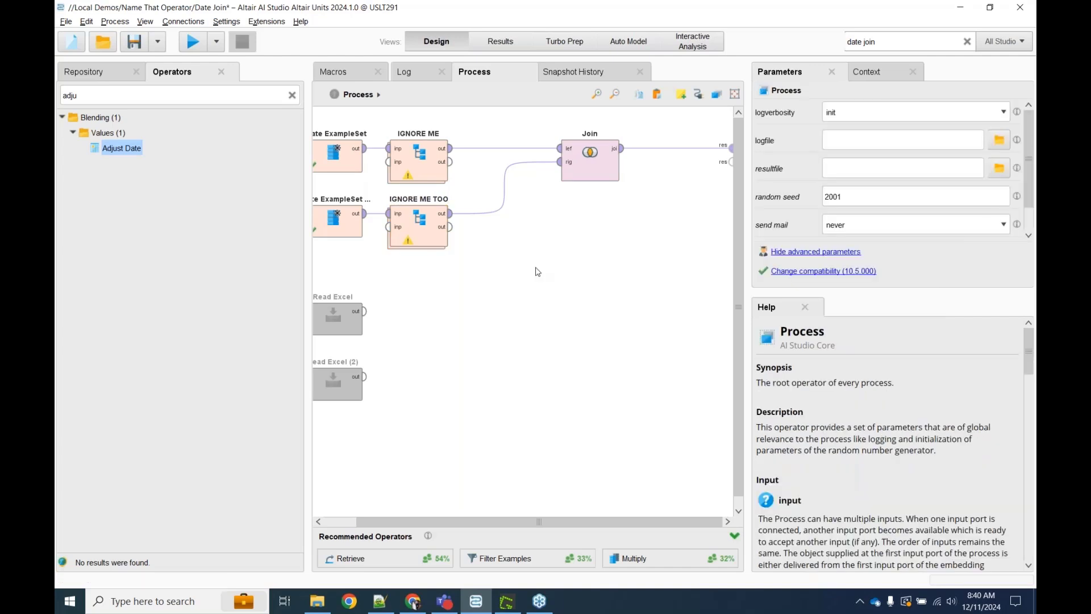
Step: Run the process, add a breakpoint before the Join operator, and run the process again
{"action": "left_click", "coordinate": [193, 41]}
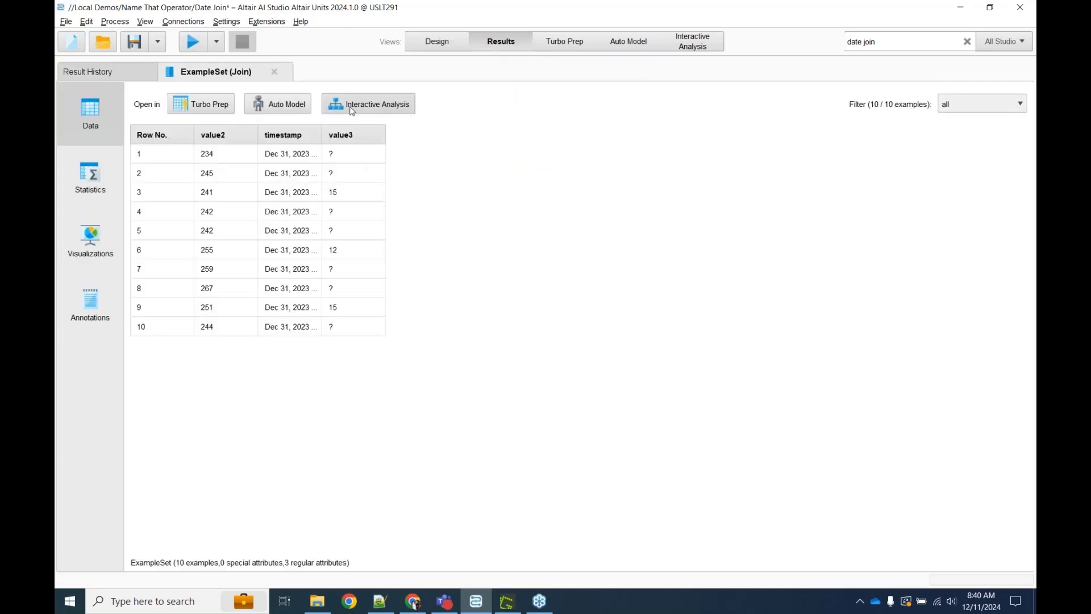
{"action": "left_click", "coordinate": [435, 45]}
{"action": "right_click", "coordinate": [610, 152]}
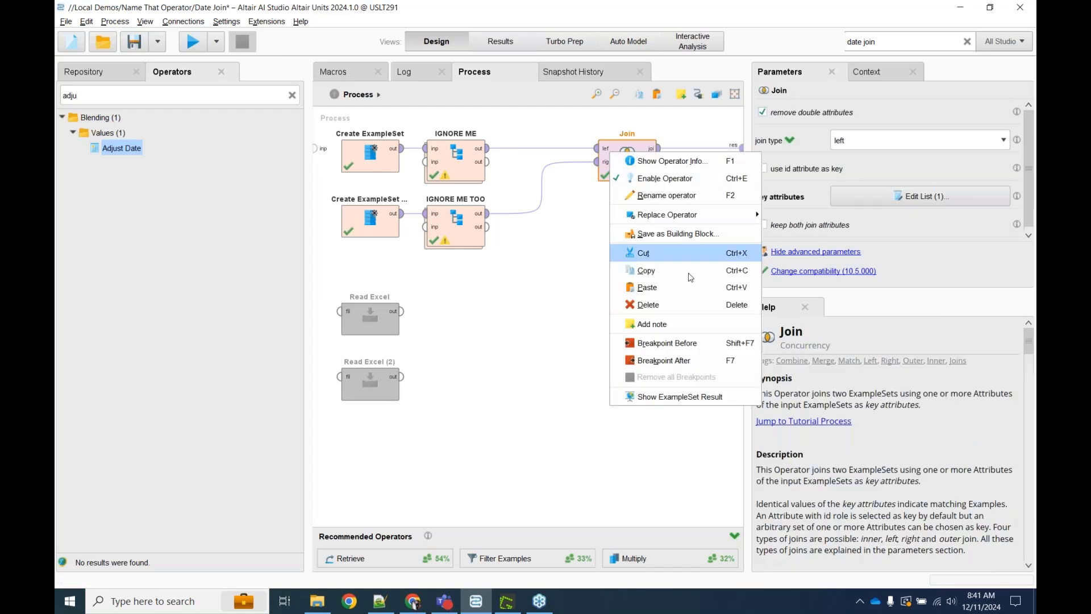
{"action": "left_click", "coordinate": [677, 343]}
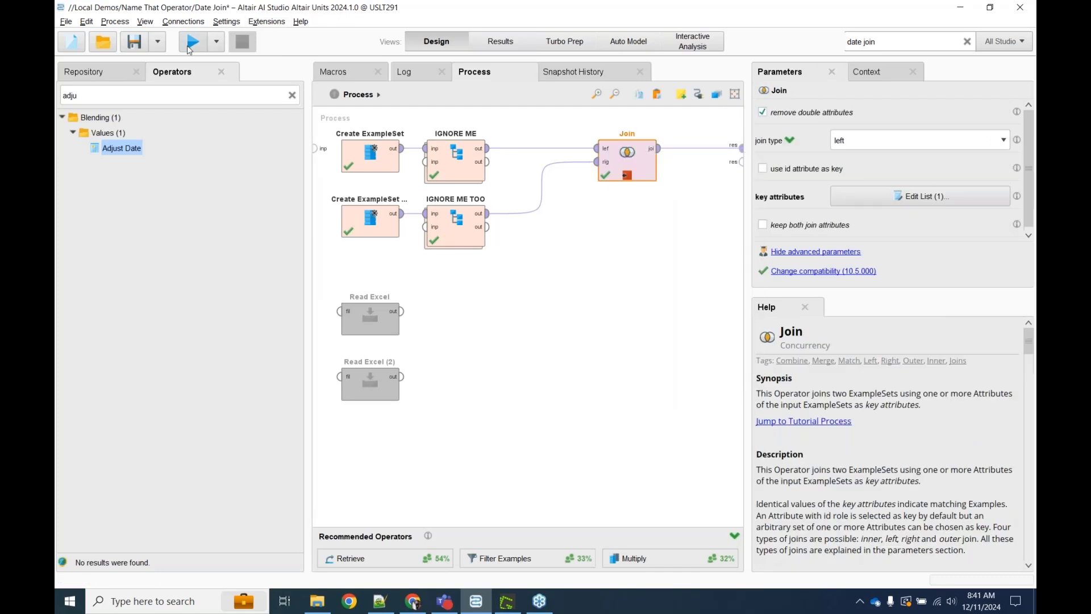
{"action": "left_click", "coordinate": [188, 47]}
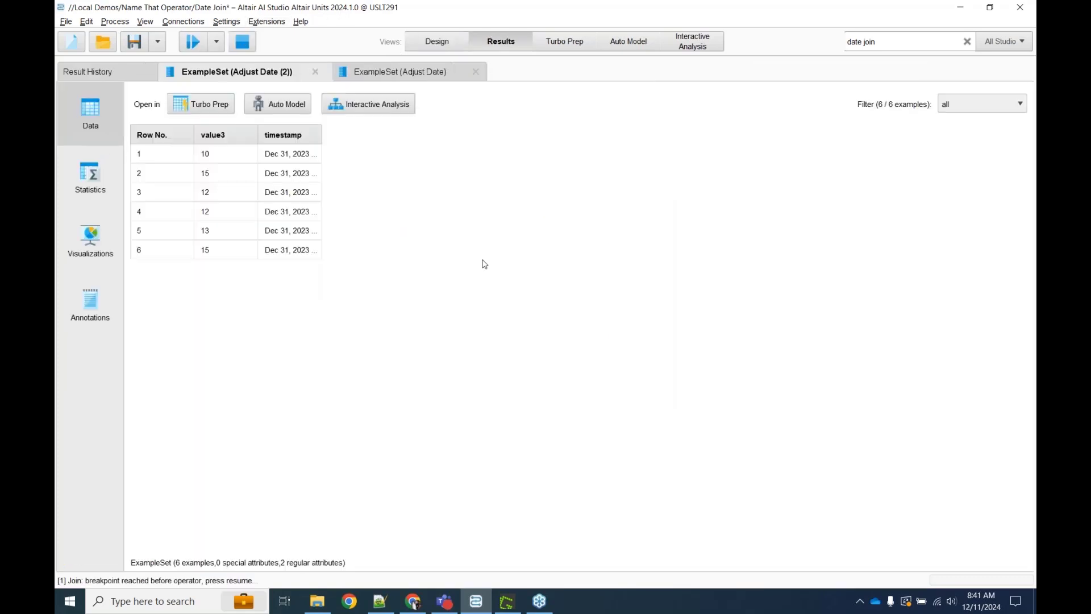
Step: Compare the two example sets feeding the Join, showing the second data set's timestamps in full
{"action": "left_click", "coordinate": [417, 68]}
{"action": "left_click", "coordinate": [292, 68]}
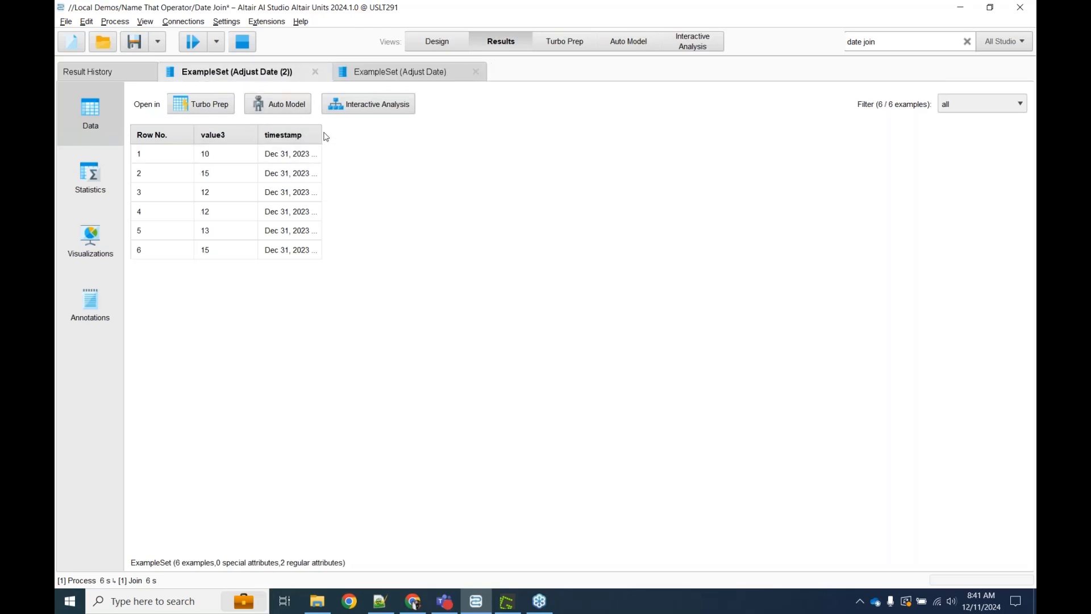
{"action": "left_click_drag", "start_coordinate": [325, 137], "coordinate": [513, 150]}
{"action": "left_click", "coordinate": [426, 73]}
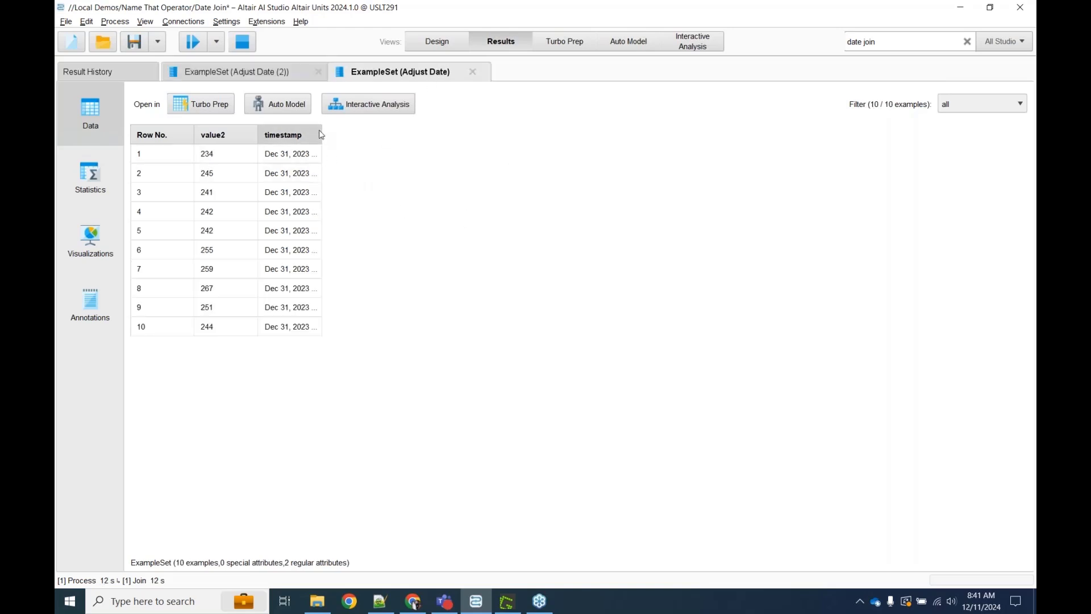
Step: Find the Equalize Time Stamps operator and insert it between the IGNORE ME subprocess and the Join
{"action": "left_click", "coordinate": [432, 46]}
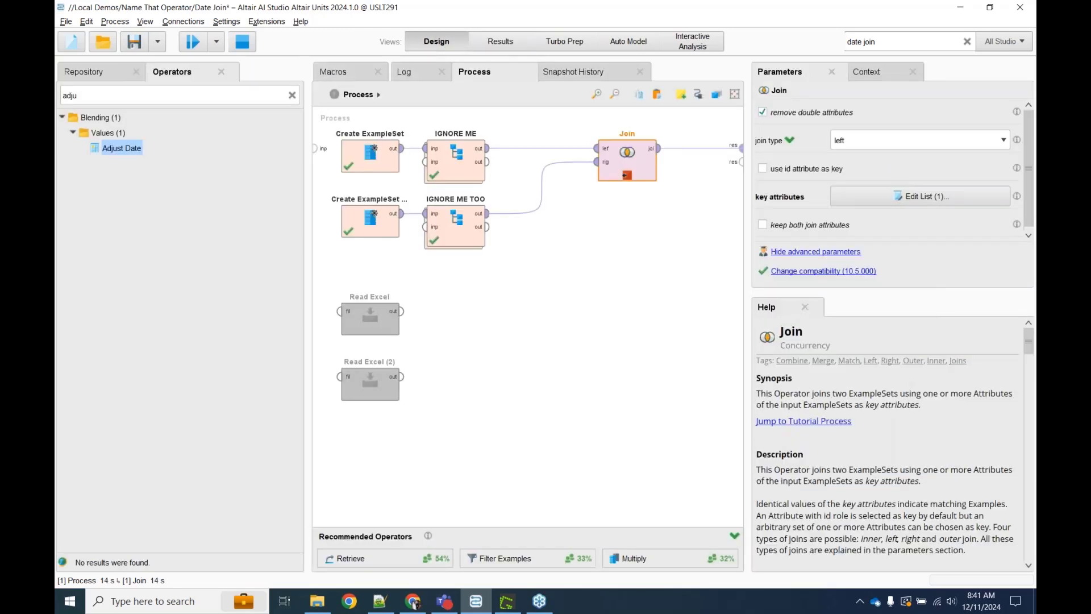
{"action": "left_click", "coordinate": [108, 91]}
{"action": "type", "text": "E"}
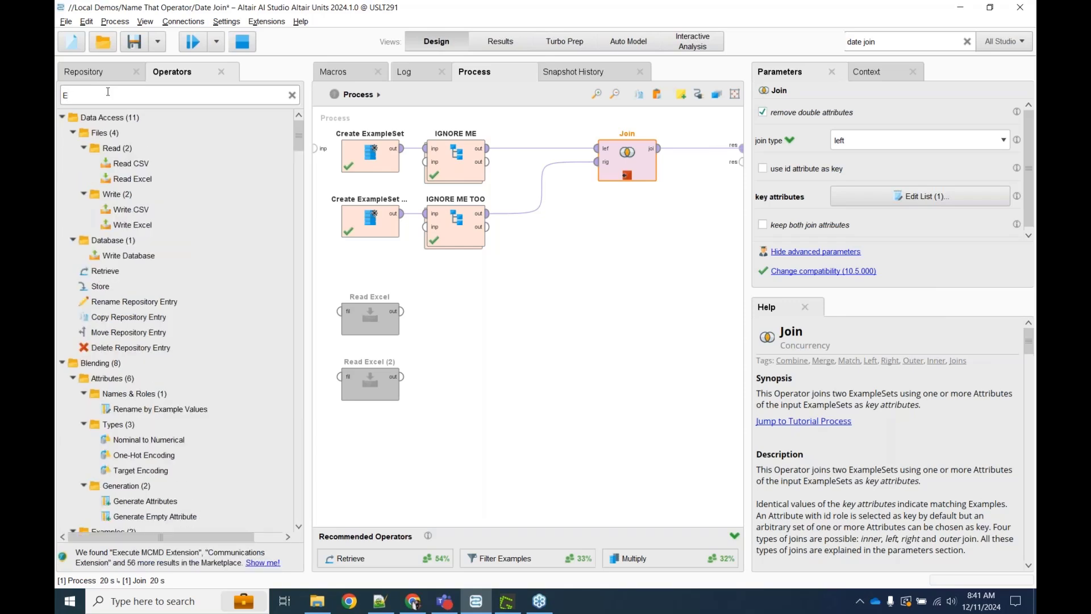
{"action": "type", "text": "T"}
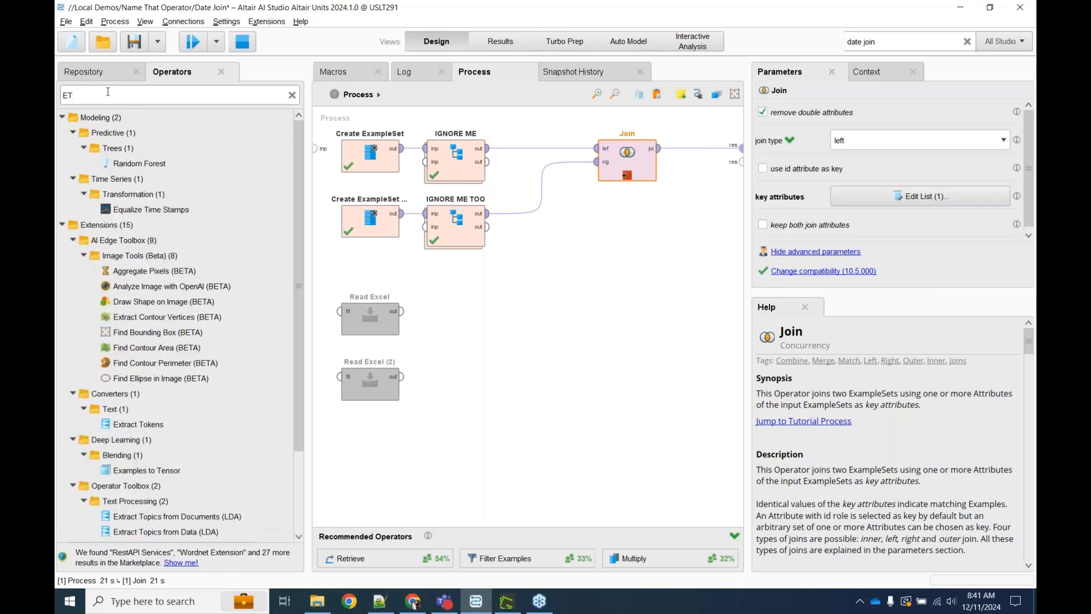
{"action": "left_click", "coordinate": [163, 210]}
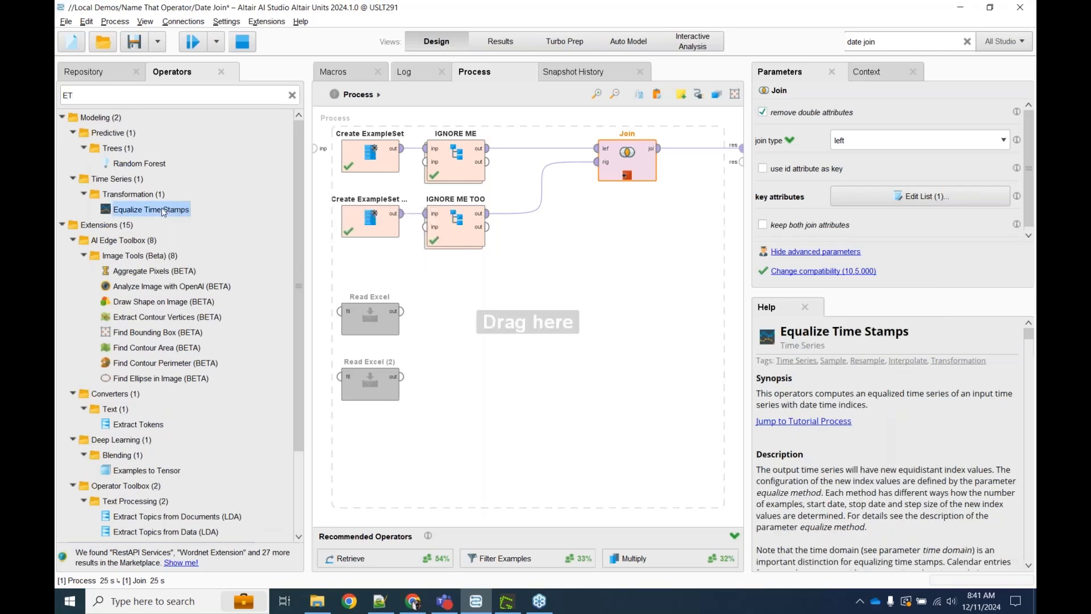
{"action": "left_click_drag", "start_coordinate": [163, 212], "coordinate": [557, 161]}
{"action": "mouse_move", "coordinate": [532, 151]}
{"action": "left_mouse_down"}
{"action": "mouse_move", "coordinate": [484, 206]}
{"action": "mouse_move", "coordinate": [534, 153]}
{"action": "left_mouse_up"}
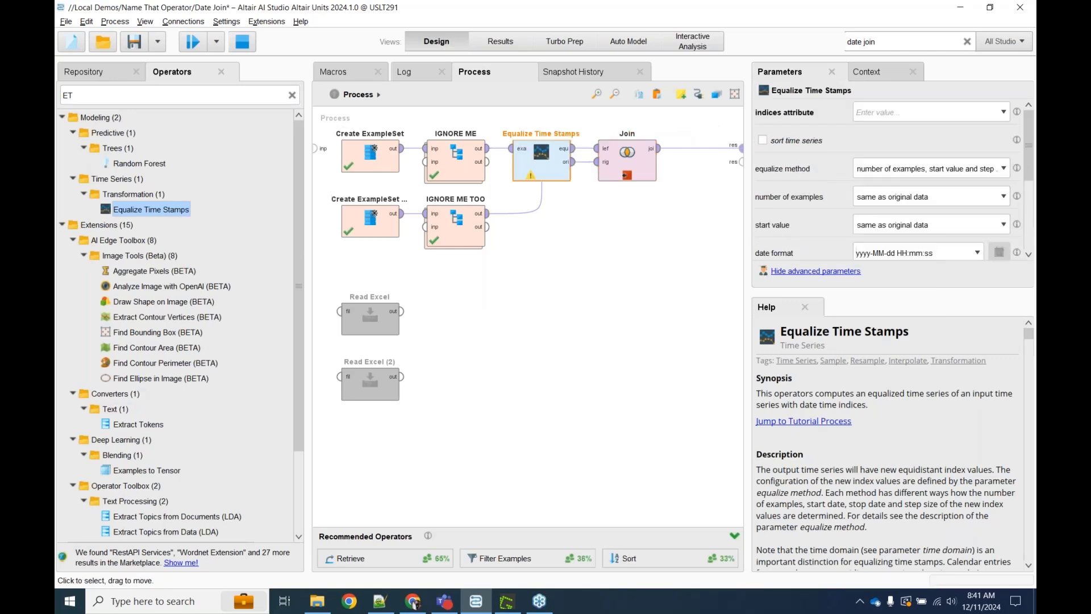
Step: Try a second Equalize Time Stamps operator between IGNORE ME TOO and the Join, and delete it again
{"action": "left_click_drag", "start_coordinate": [173, 204], "coordinate": [549, 211]}
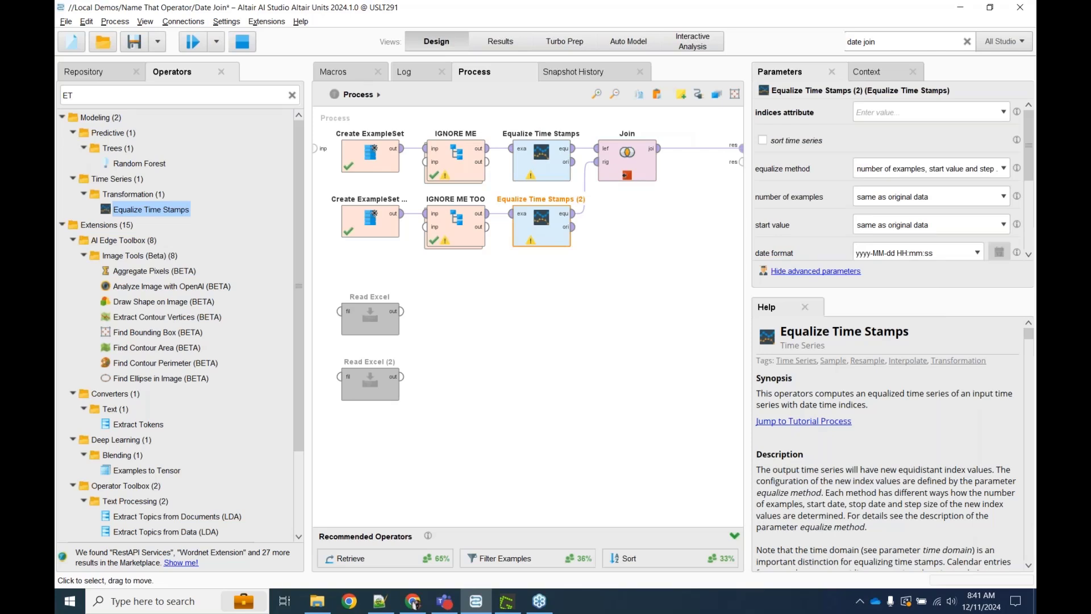
{"action": "left_click", "coordinate": [546, 171]}
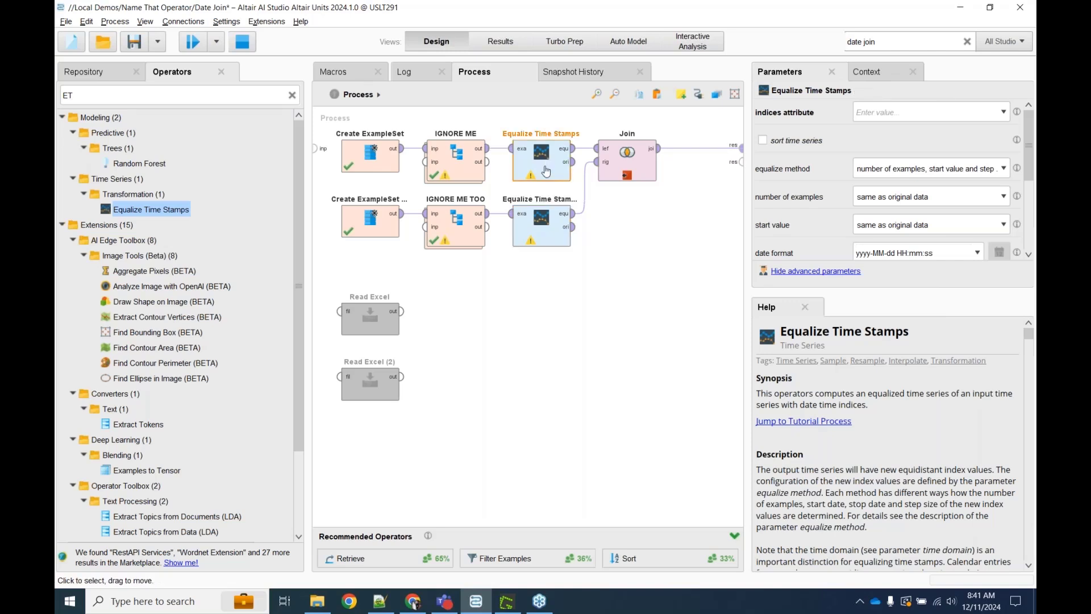
{"action": "left_click", "coordinate": [540, 237]}
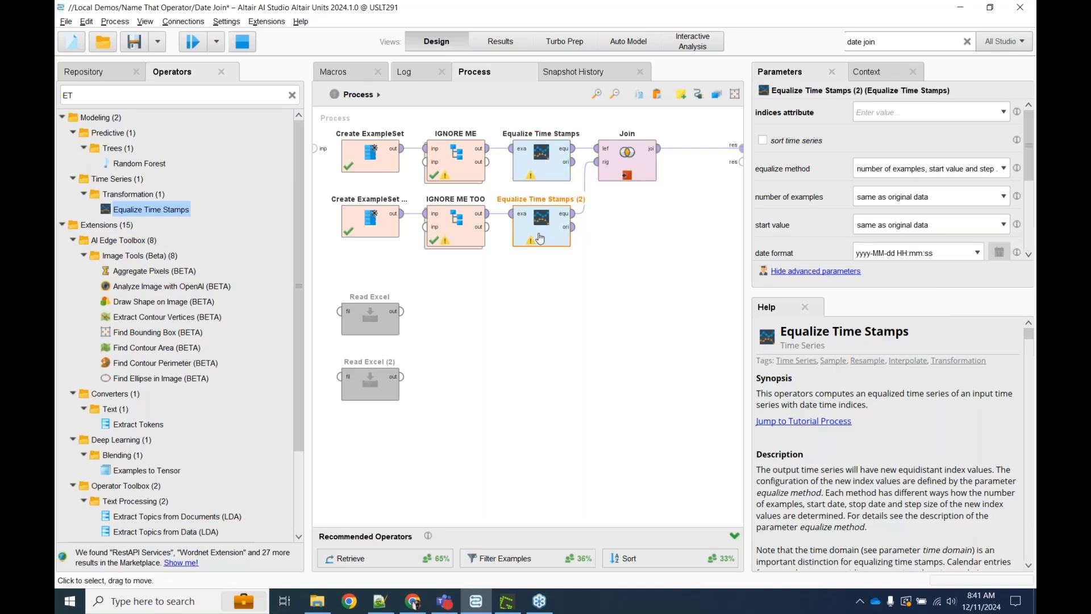
{"action": "key", "text": "ctrl+e"}
{"action": "left_click_drag", "start_coordinate": [541, 237], "coordinate": [541, 318]}
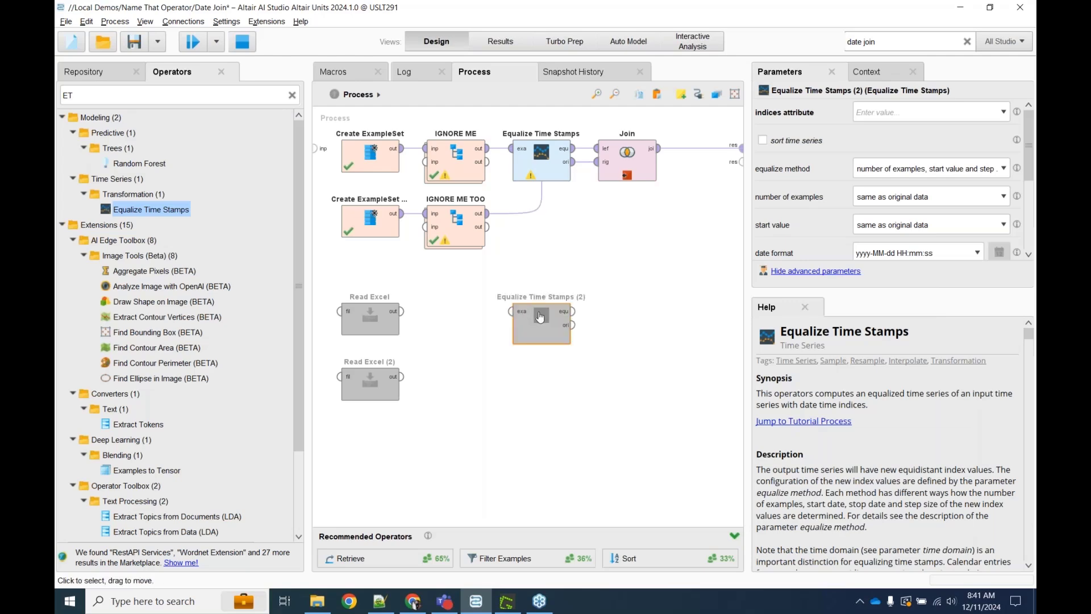
{"action": "key", "text": "Delete"}
Step: Set Equalize Time Stamps to use timestamp as indices attribute and range(start,stop) and step size as equalize method
{"action": "left_click", "coordinate": [541, 164]}
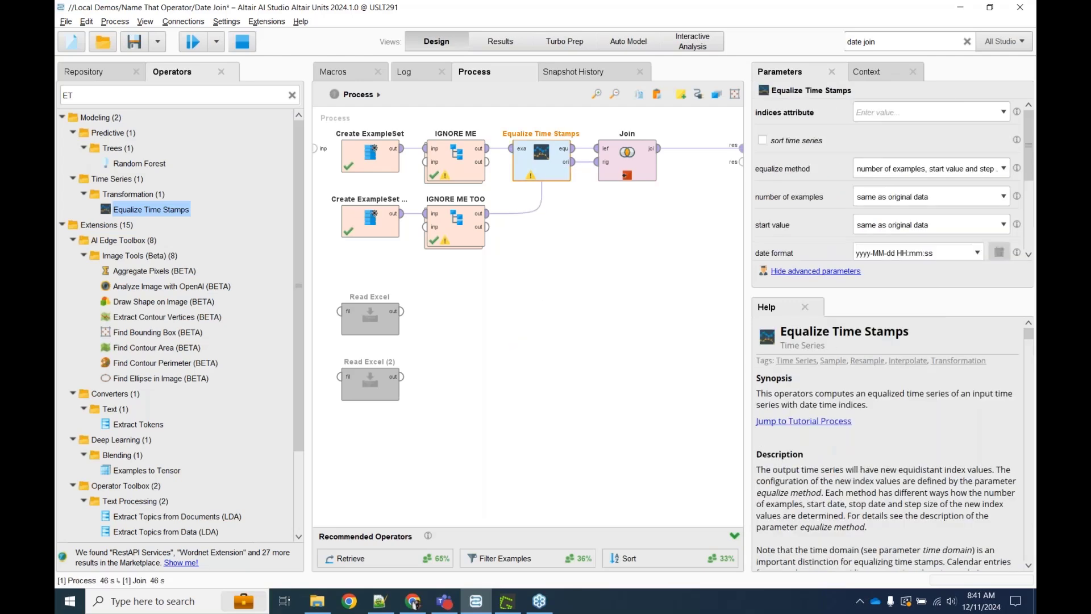
{"action": "left_click", "coordinate": [1003, 112]}
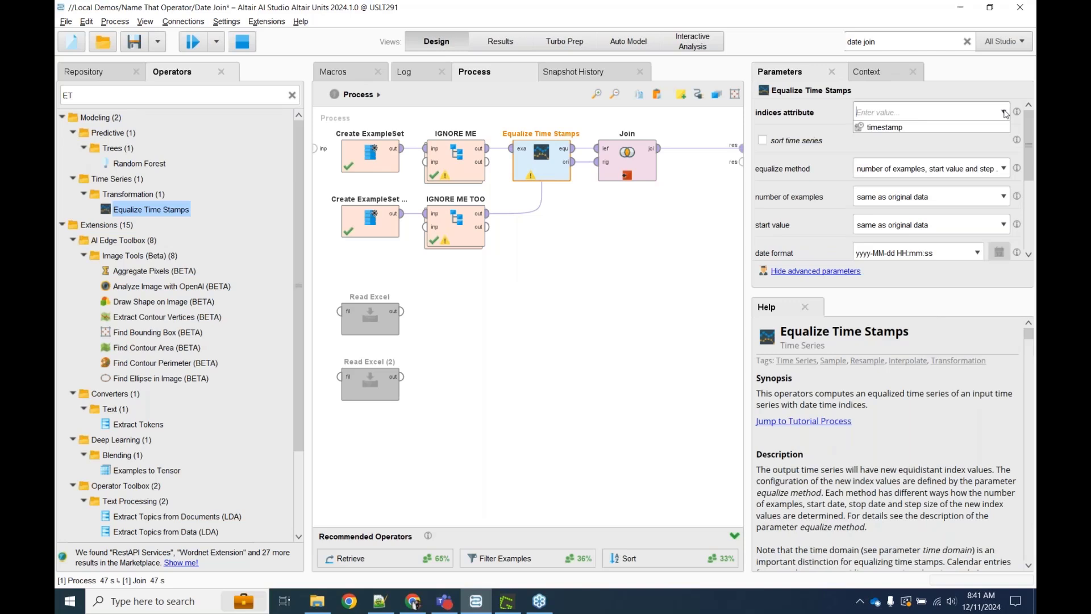
{"action": "left_click", "coordinate": [882, 128]}
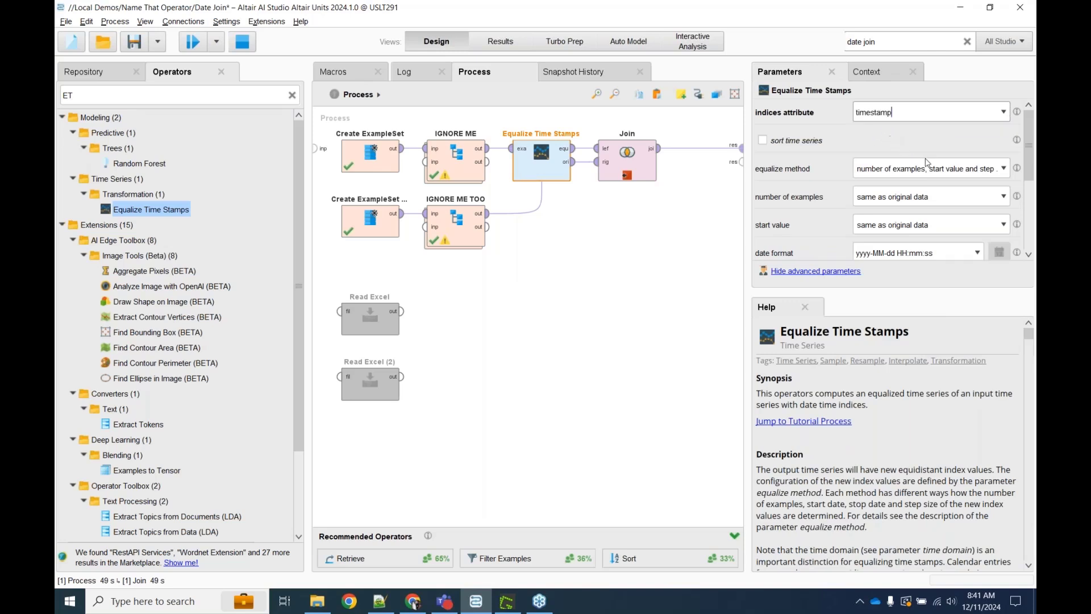
{"action": "scroll", "coordinate": [928, 161], "scroll_direction": "down", "scroll_amount": 3}
{"action": "scroll", "coordinate": [928, 160], "scroll_direction": "up", "scroll_amount": 2}
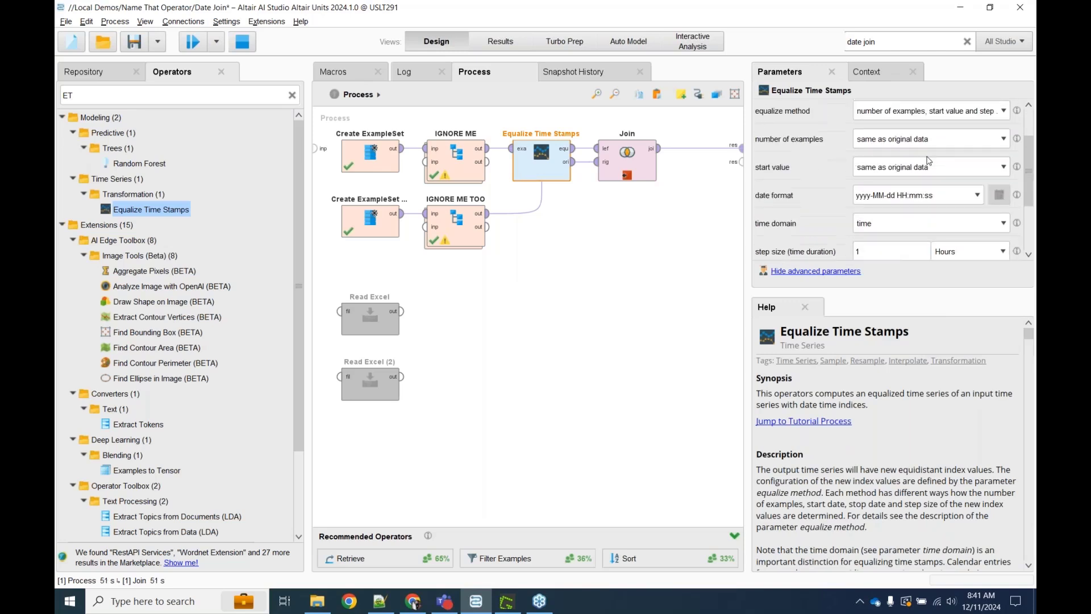
{"action": "left_click", "coordinate": [888, 124]}
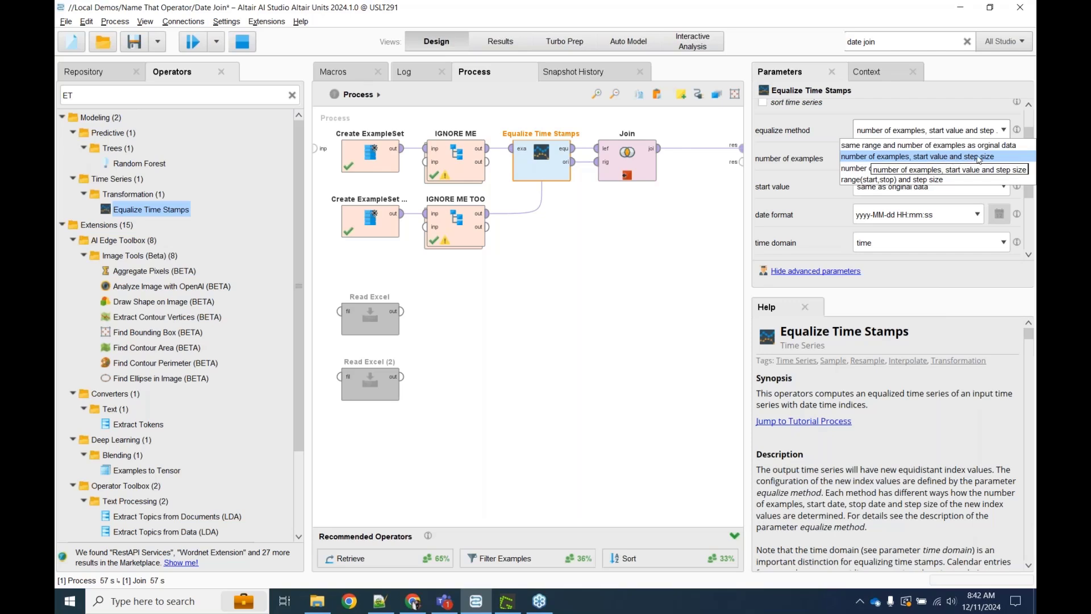
{"action": "left_click", "coordinate": [865, 179]}
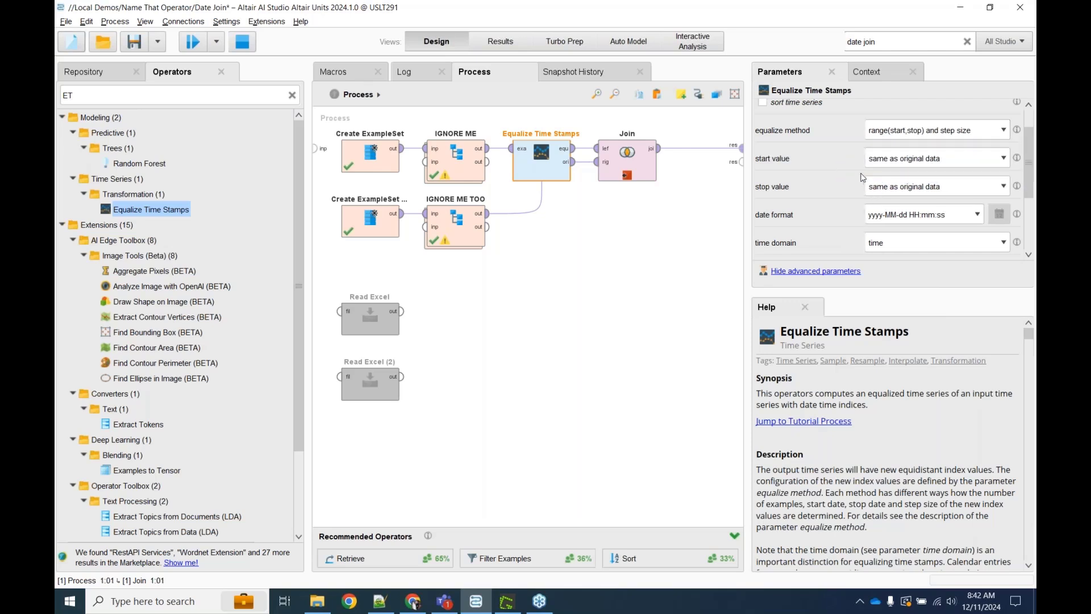
Step: Change the unit of the Equalize Time Stamps operator's step size to Seconds
{"action": "scroll", "coordinate": [829, 165], "scroll_direction": "down", "scroll_amount": 1}
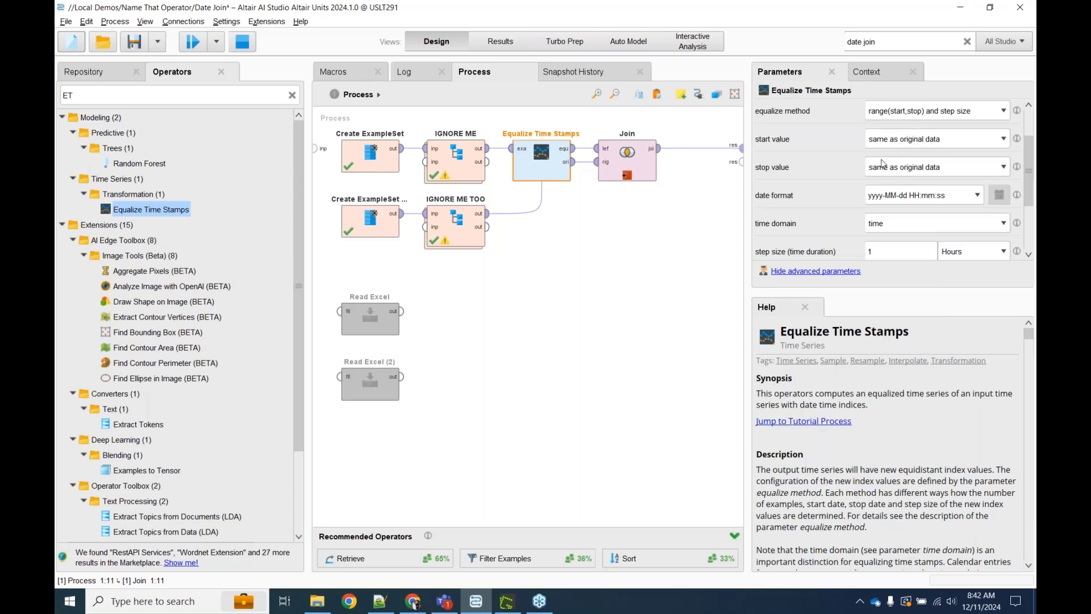
{"action": "scroll", "coordinate": [882, 153], "scroll_direction": "down", "scroll_amount": 2}
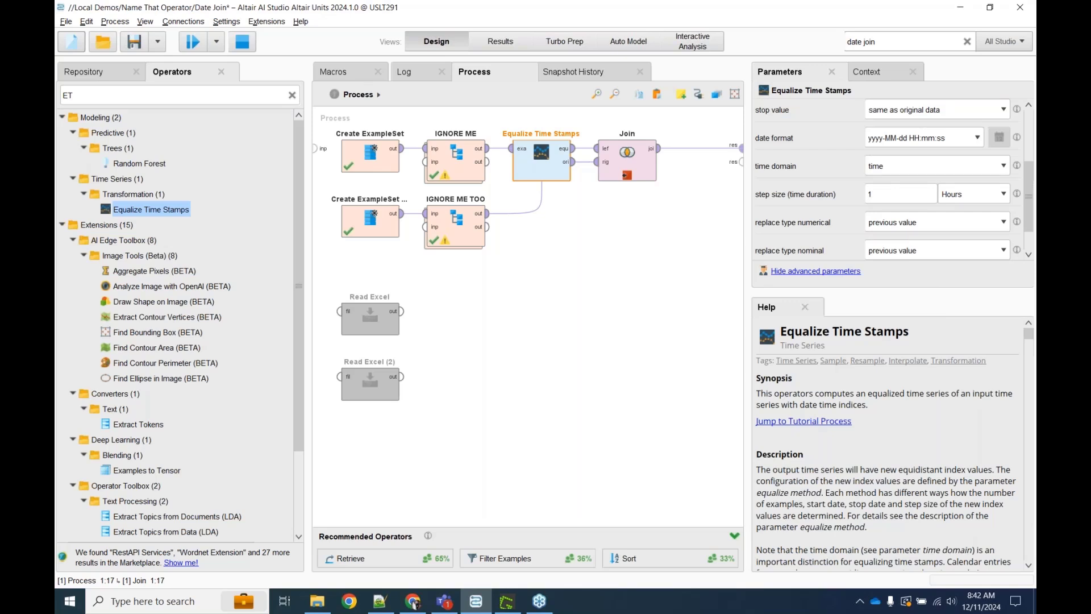
{"action": "left_click", "coordinate": [969, 194]}
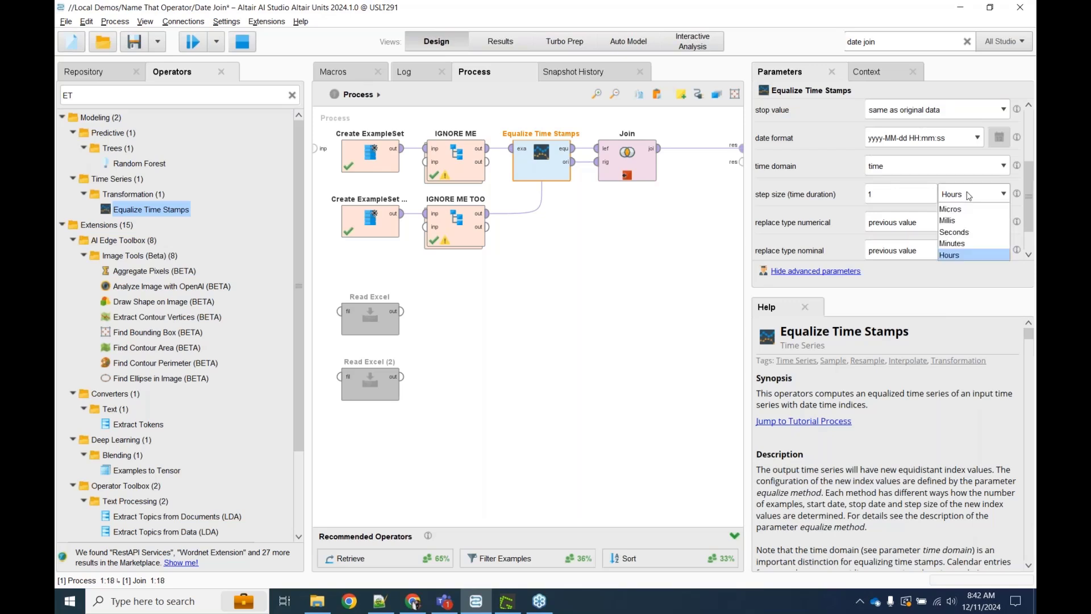
{"action": "left_click", "coordinate": [952, 231]}
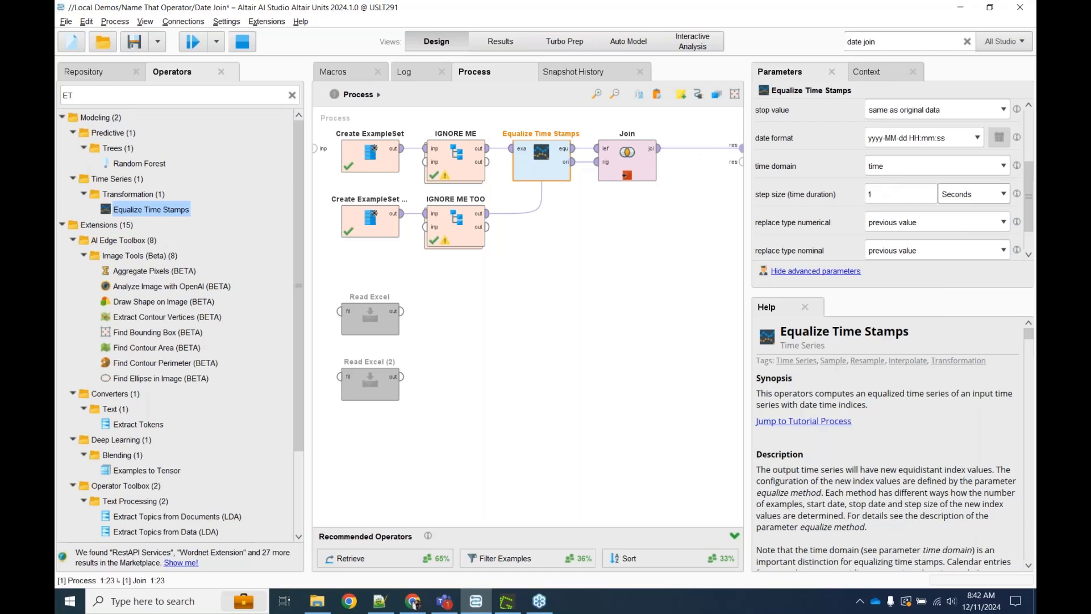
Step: Check the full timestamps of the first data set in the results and return to the process design
{"action": "left_click", "coordinate": [499, 41]}
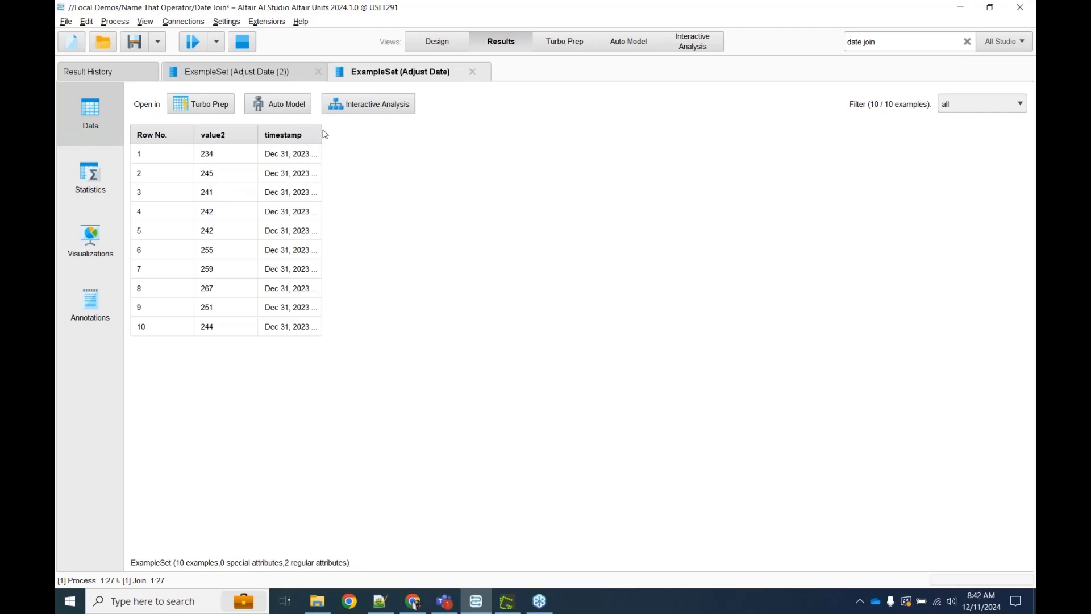
{"action": "left_click_drag", "start_coordinate": [322, 134], "coordinate": [462, 135]}
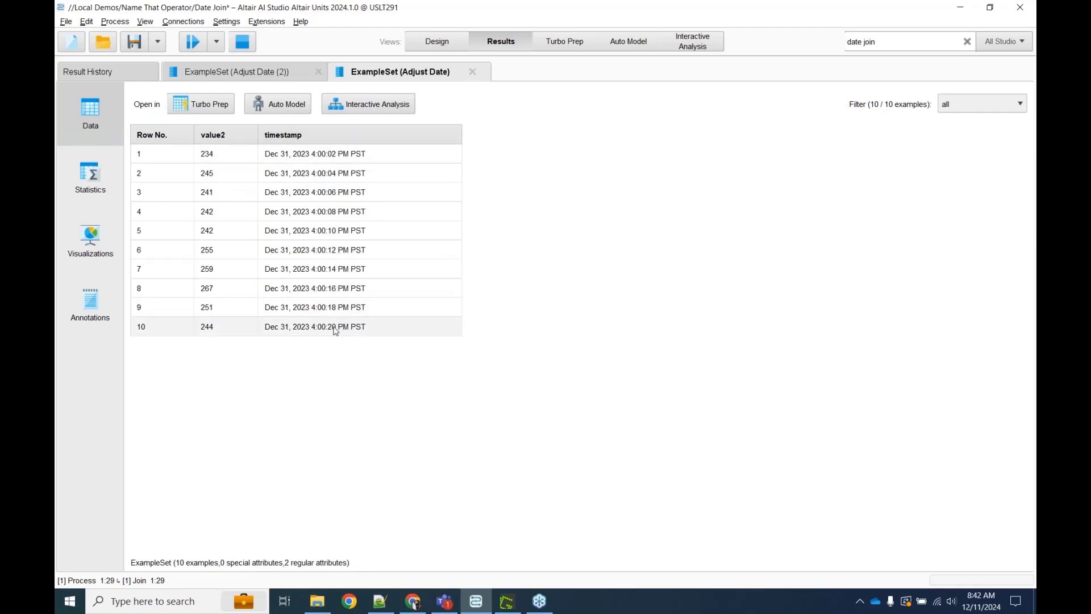
{"action": "left_click", "coordinate": [438, 38]}
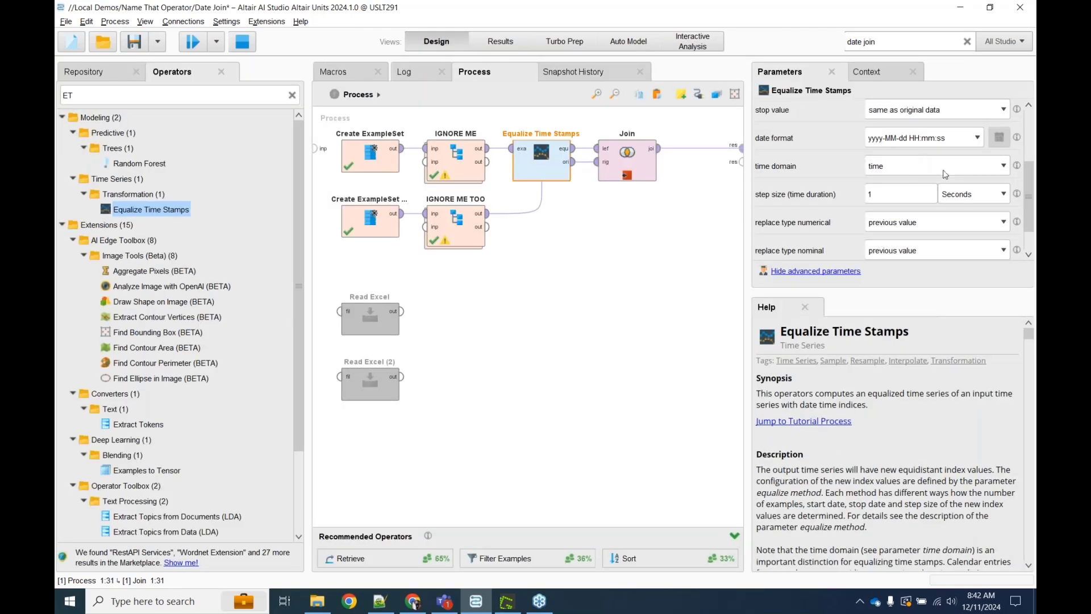
Step: Stop and rerun the process, and examine the full timestamps in the equalized example set
{"action": "left_click", "coordinate": [240, 38]}
{"action": "left_click", "coordinate": [197, 46]}
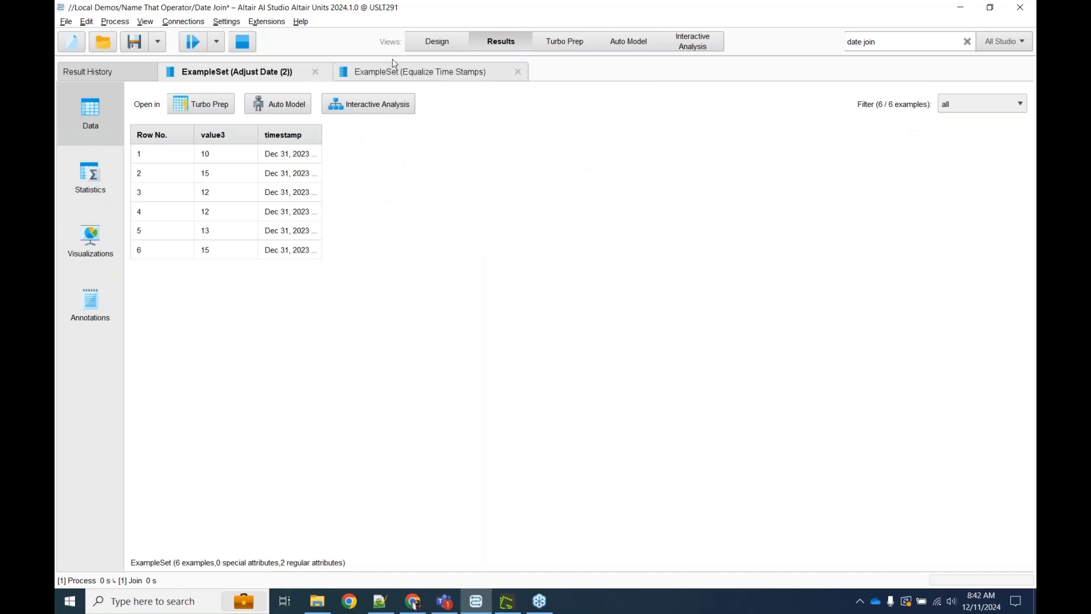
{"action": "left_click", "coordinate": [401, 73]}
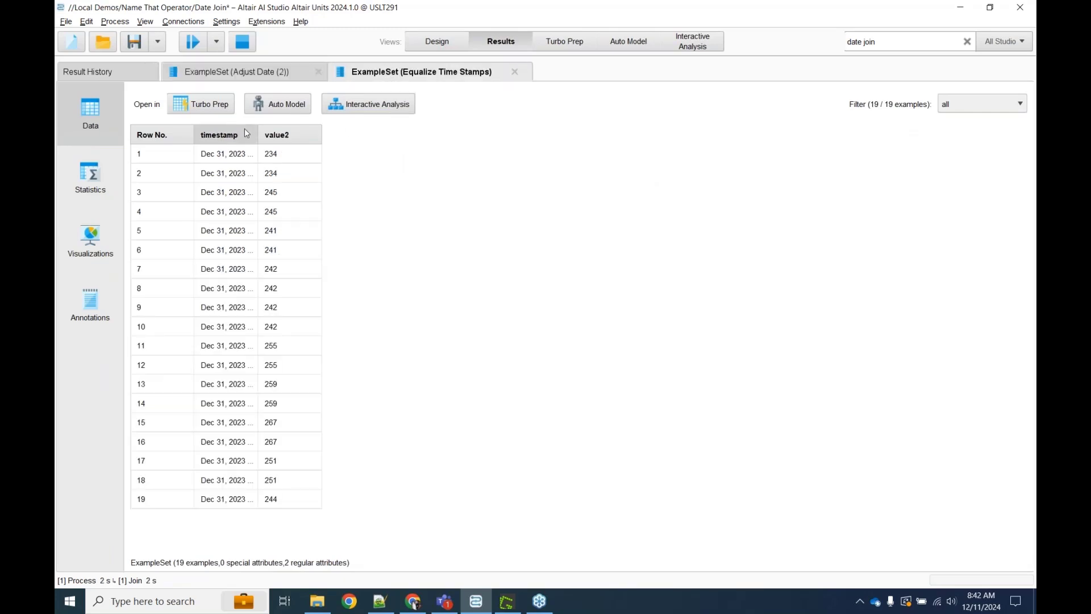
{"action": "left_click_drag", "start_coordinate": [258, 135], "coordinate": [358, 135]}
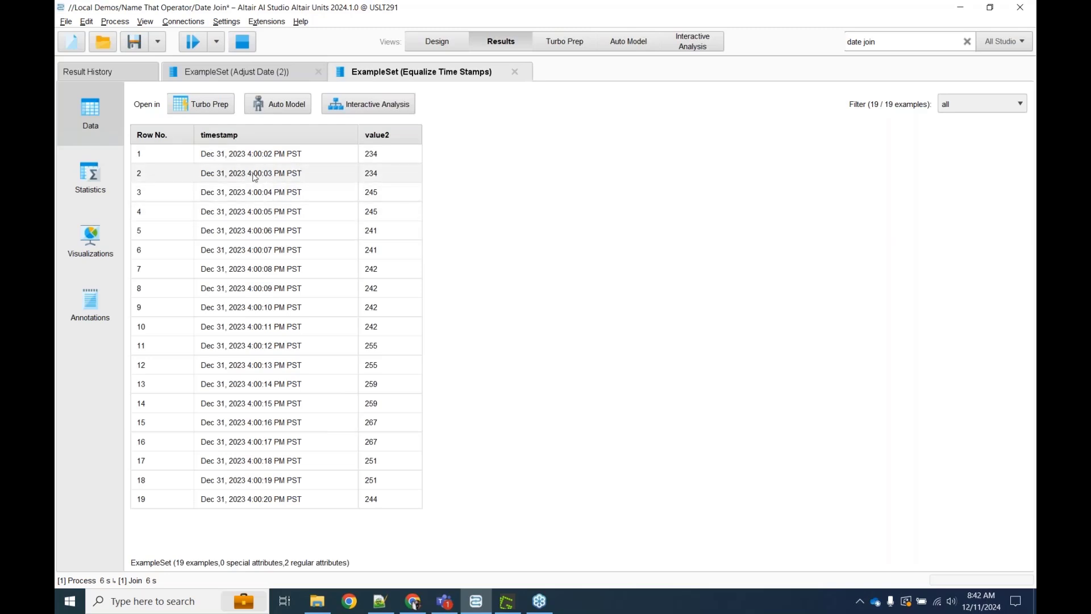
{"action": "left_click", "coordinate": [272, 177]}
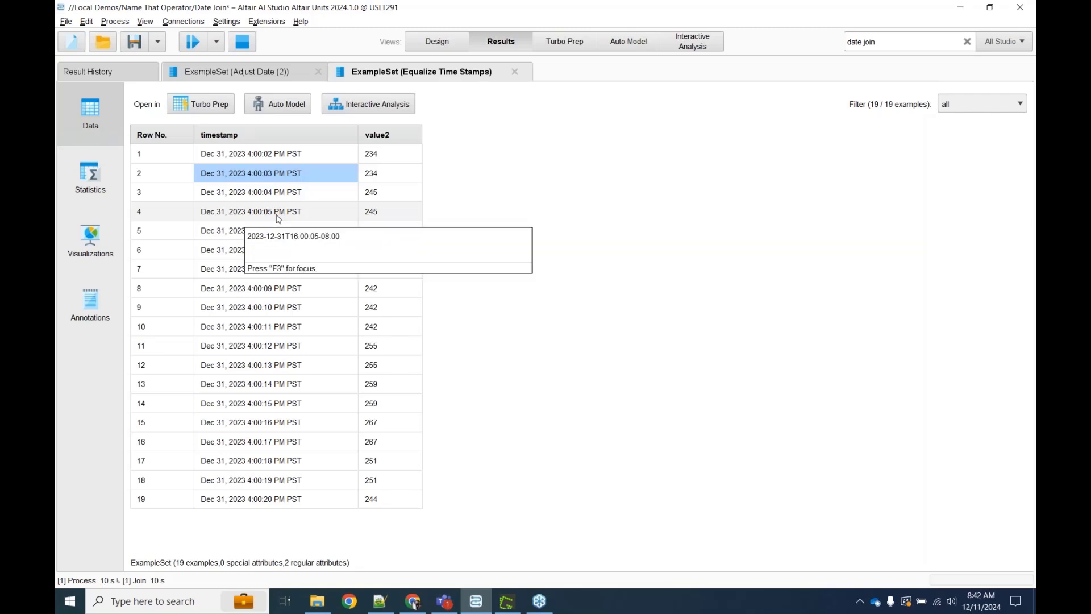
{"action": "left_click", "coordinate": [284, 288]}
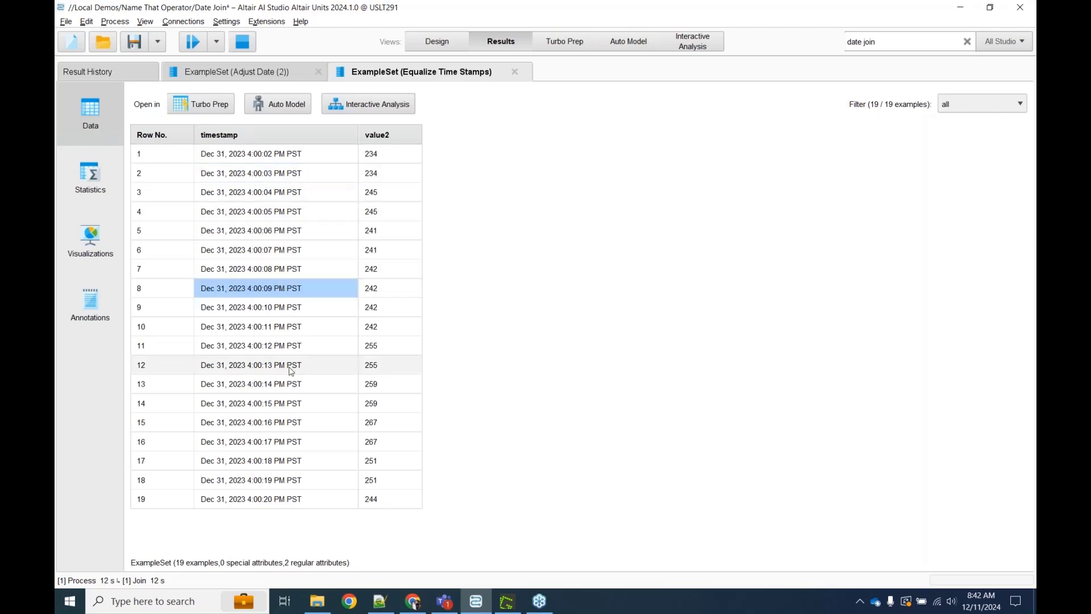
{"action": "left_click", "coordinate": [290, 403]}
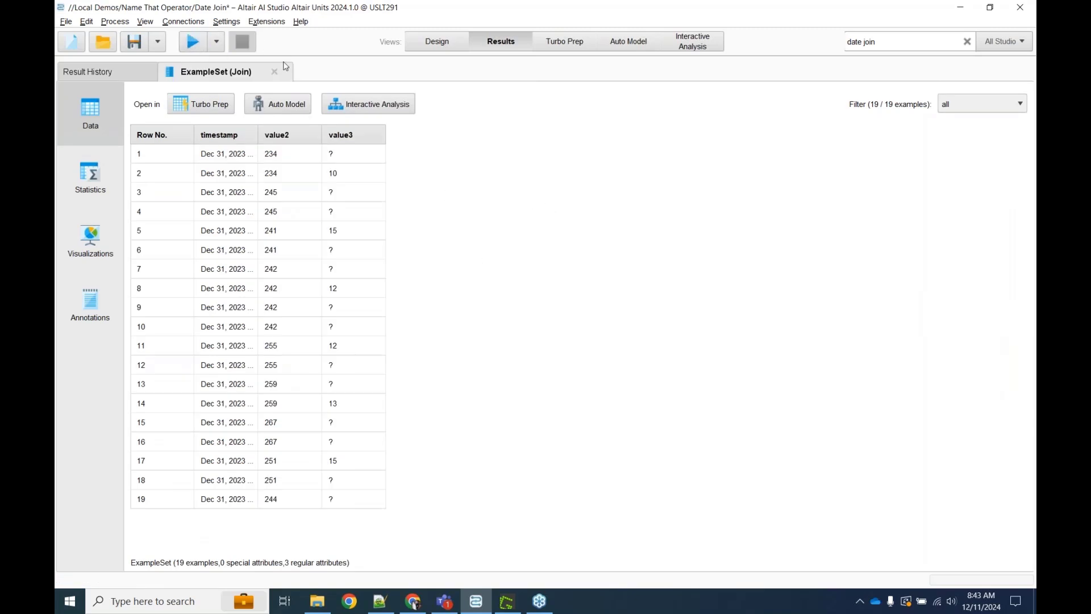
Step: Examine the joined example set, showing its timestamps in full and comparing the first rows' timestamp and value2 entries
{"action": "left_click_drag", "start_coordinate": [257, 133], "coordinate": [567, 141]}
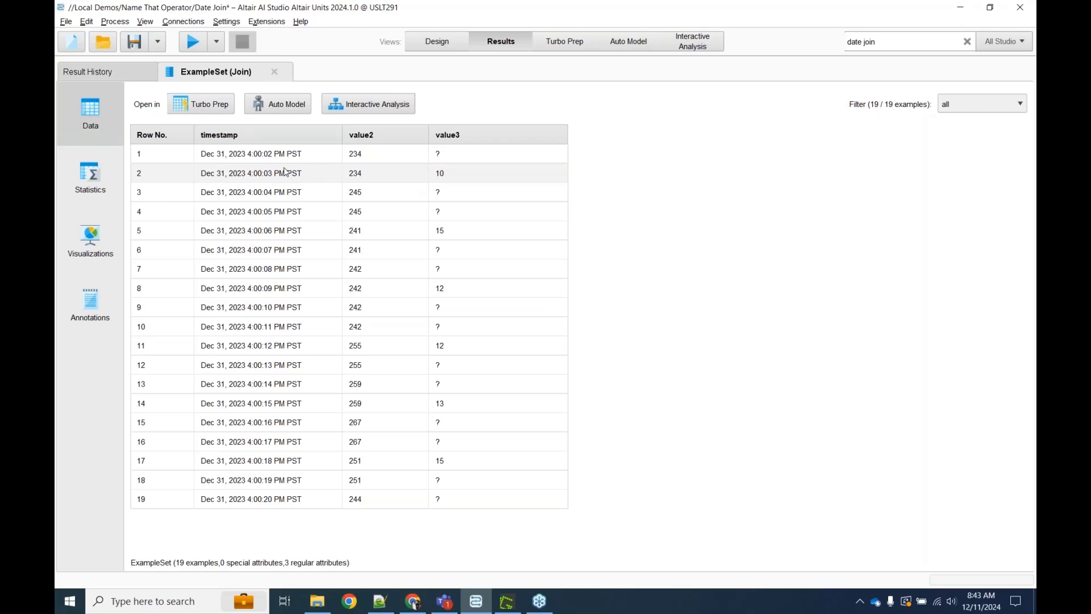
{"action": "left_click", "coordinate": [251, 177]}
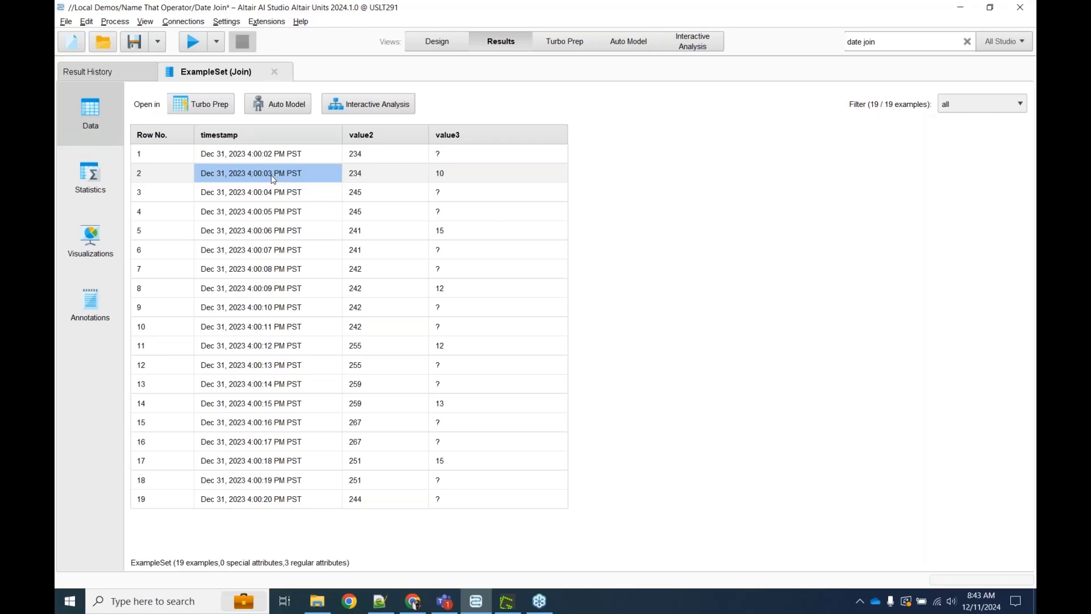
{"action": "left_click", "coordinate": [269, 197]}
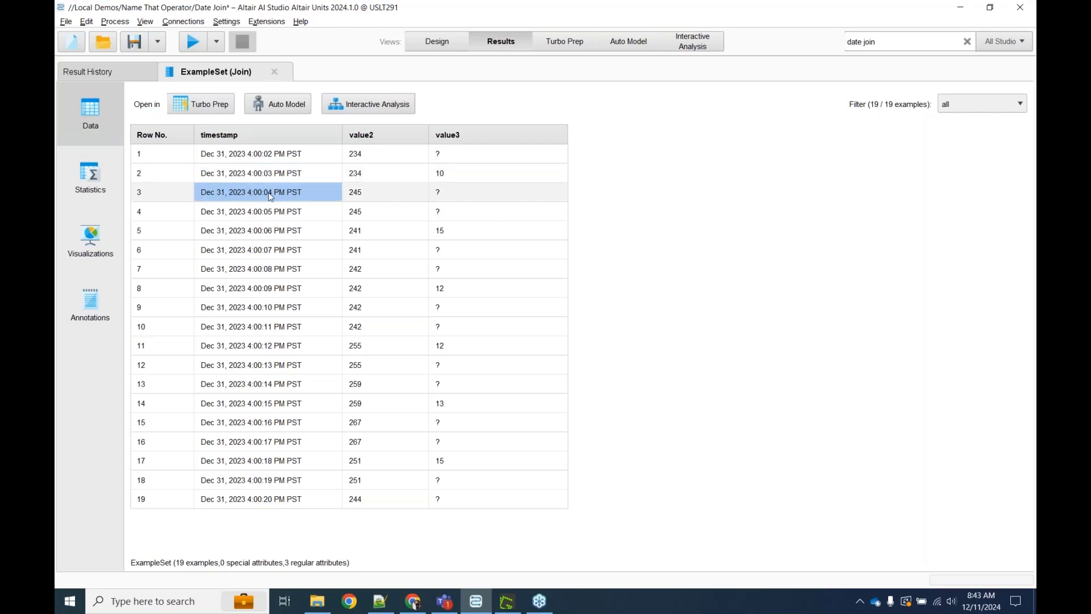
{"action": "left_click", "coordinate": [354, 155]}
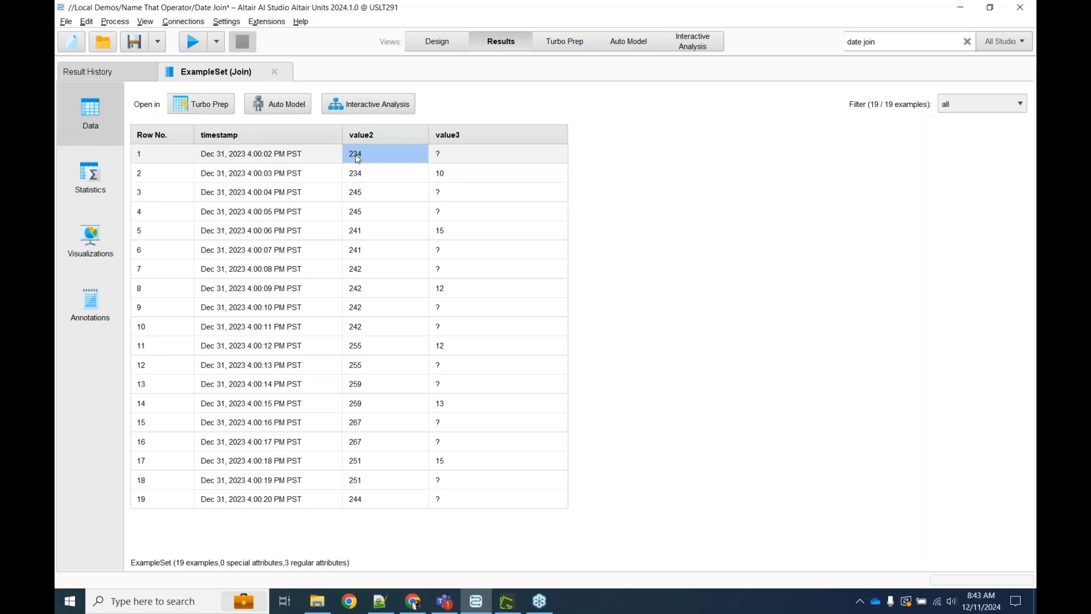
{"action": "left_click", "coordinate": [358, 195]}
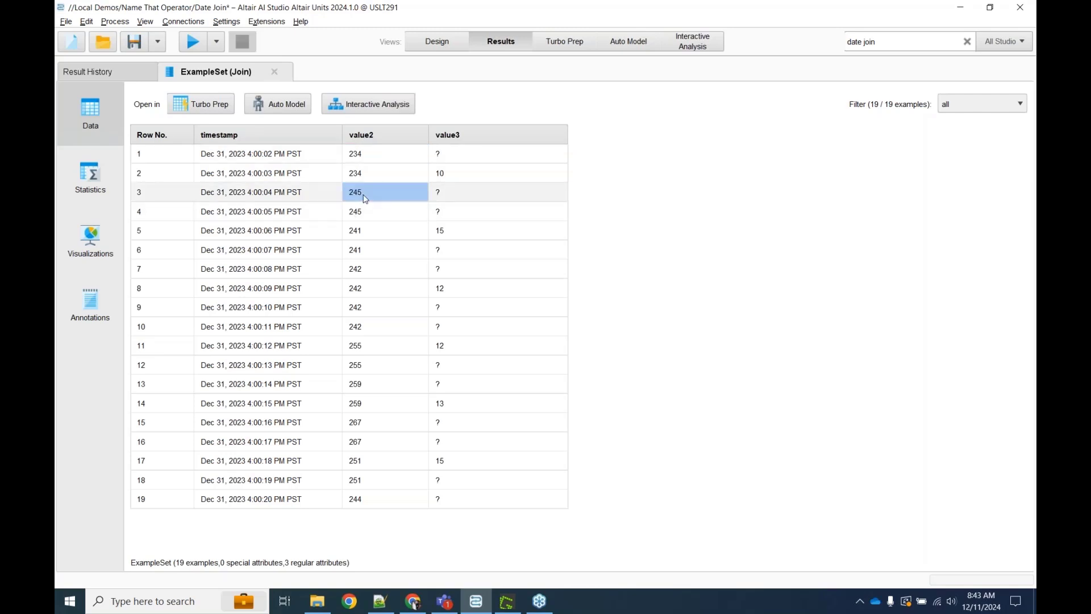
Step: Set the Equalize Time Stamps operator's numerical replace type to linear interpolation, closing the operator help to show all parameters
{"action": "left_click", "coordinate": [438, 40]}
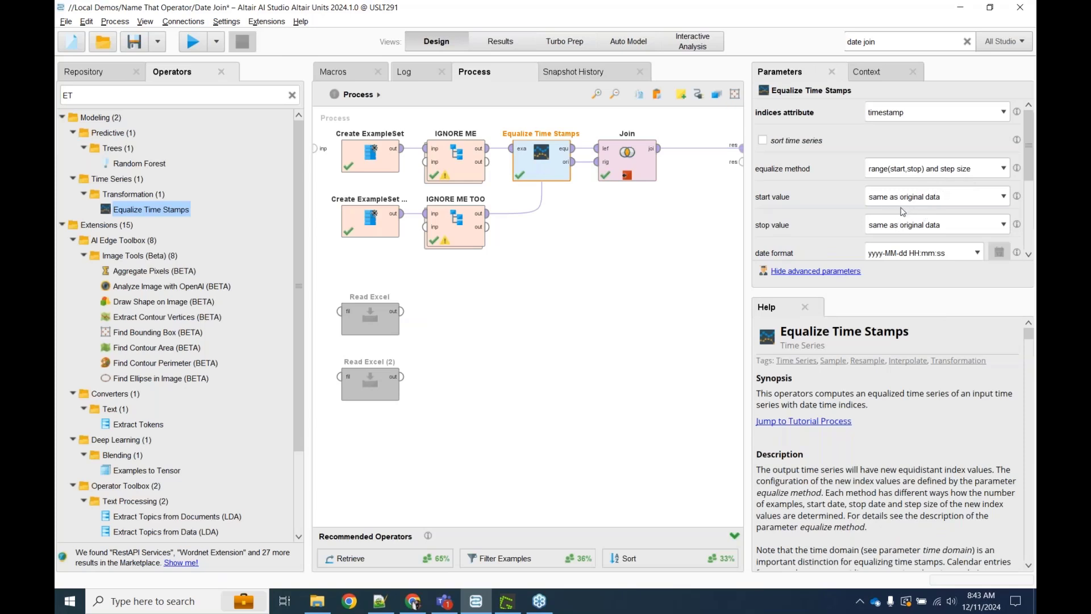
{"action": "scroll", "coordinate": [903, 201], "scroll_direction": "down", "scroll_amount": 5}
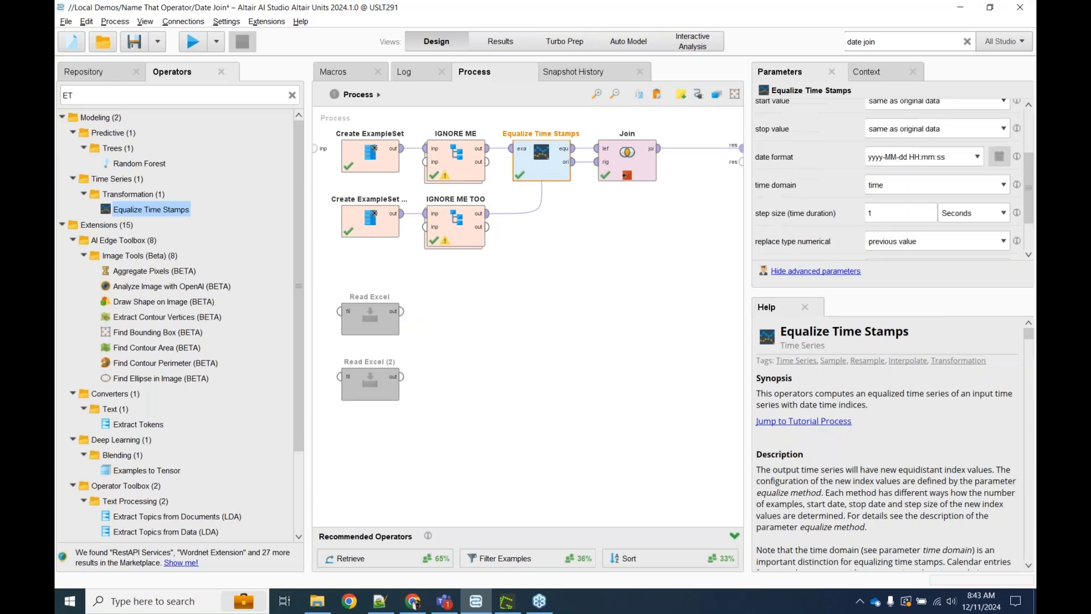
{"action": "left_click", "coordinate": [804, 307]}
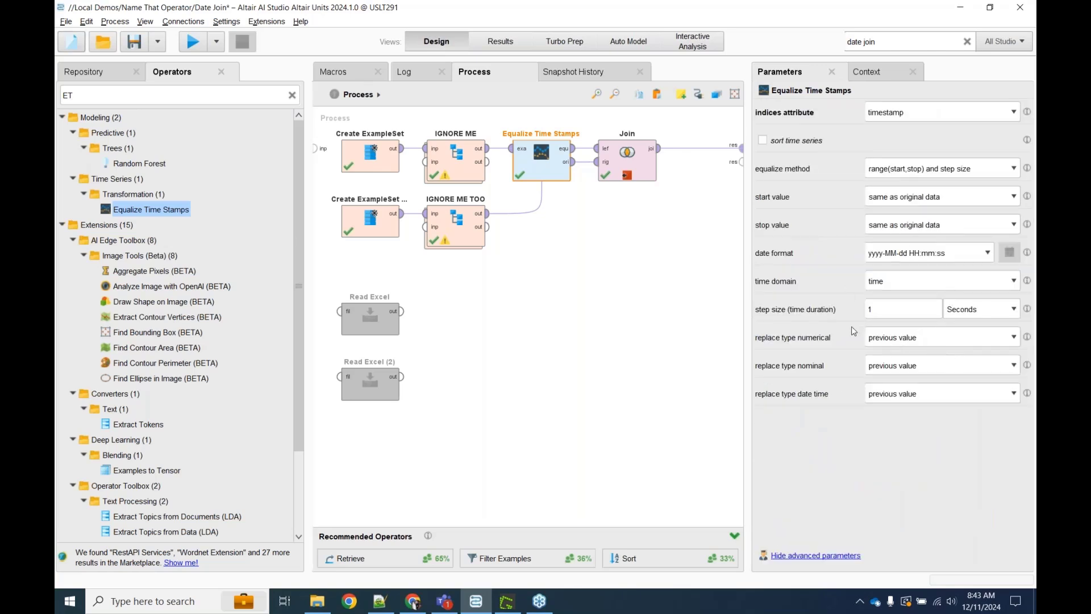
{"action": "left_click", "coordinate": [942, 340]}
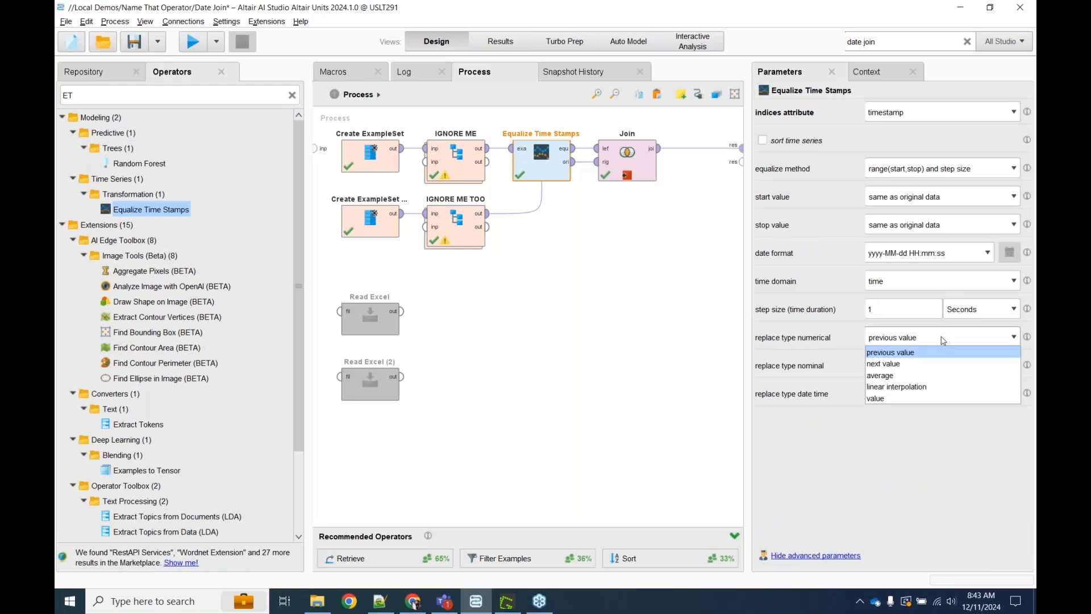
{"action": "left_click", "coordinate": [884, 387]}
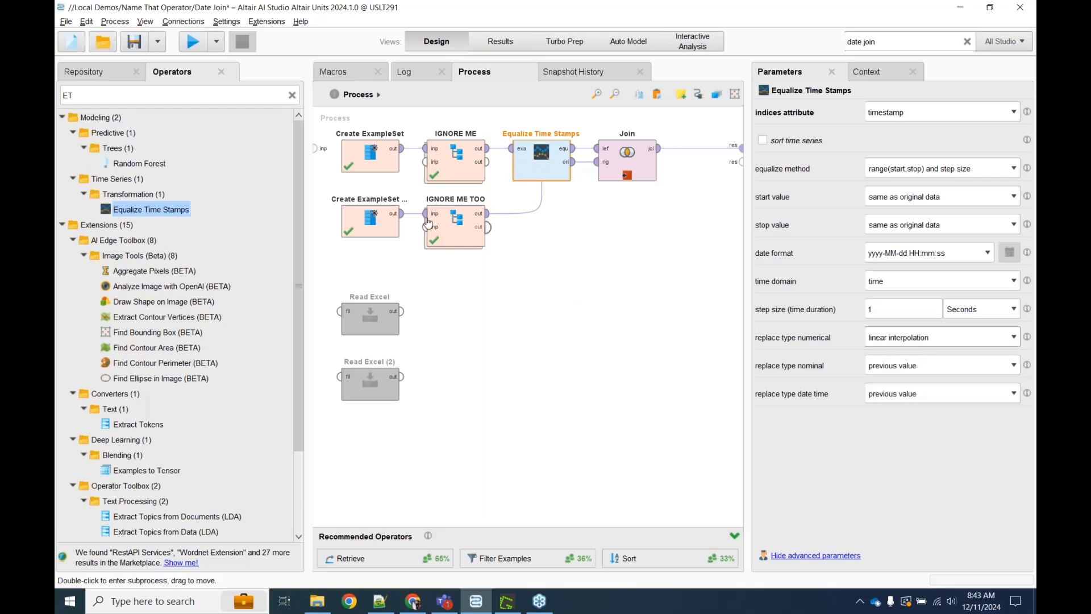
Step: Run the process, examine the full timestamps and value2 entries of the equalized example set, and return to the process design
{"action": "left_click", "coordinate": [197, 46]}
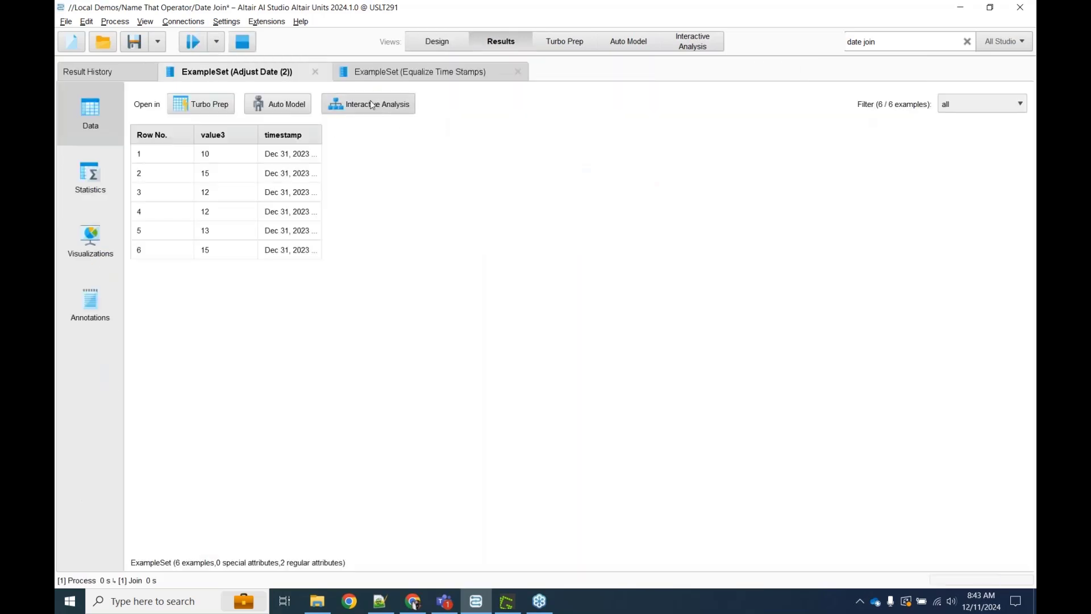
{"action": "left_click", "coordinate": [420, 72]}
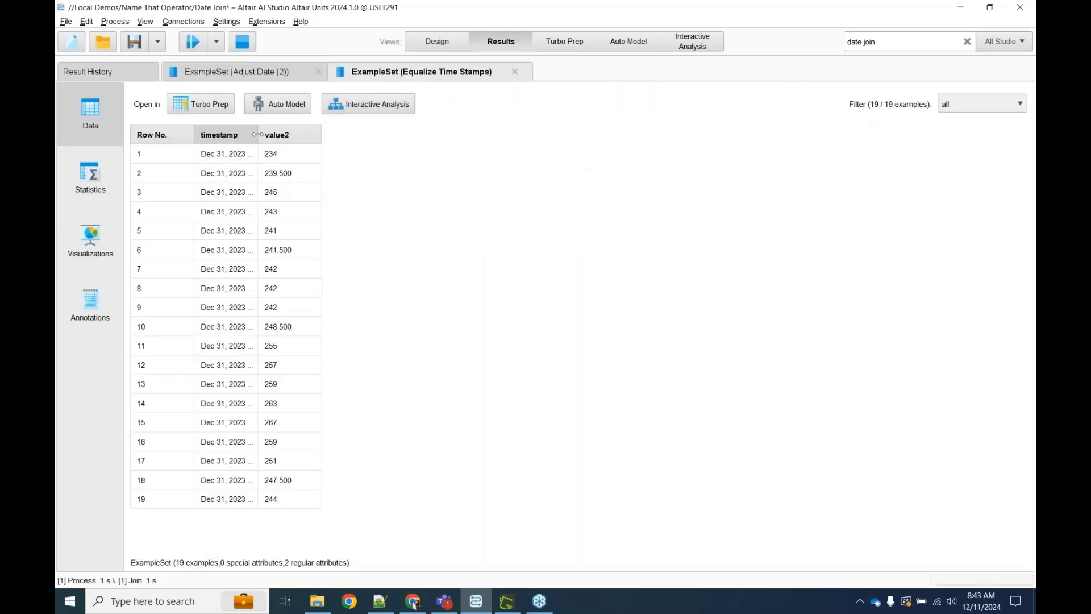
{"action": "left_click_drag", "start_coordinate": [258, 135], "coordinate": [322, 132]}
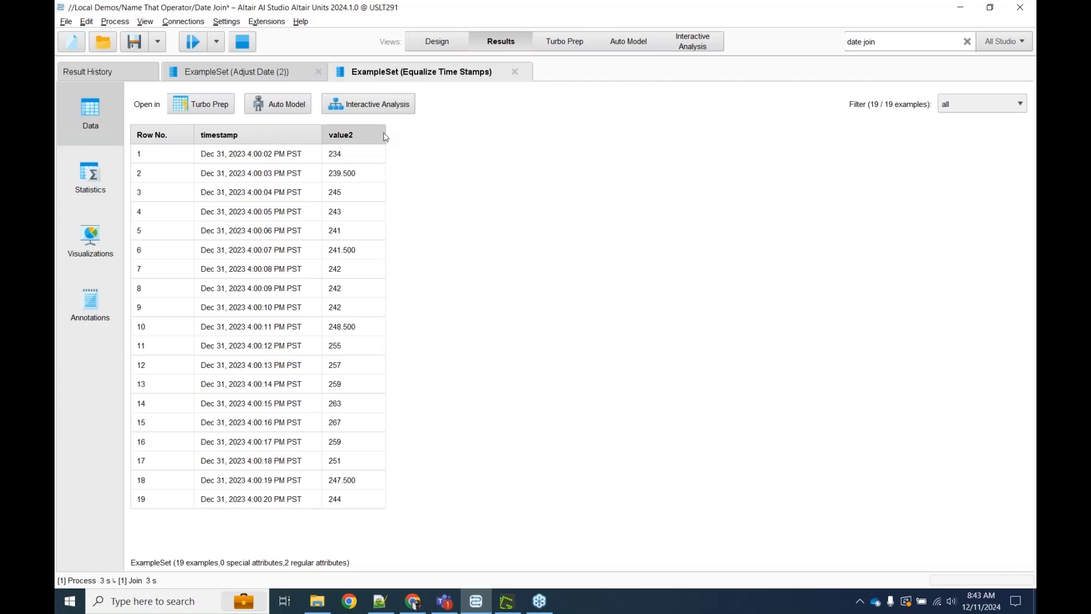
{"action": "left_click_drag", "start_coordinate": [386, 136], "coordinate": [489, 134]}
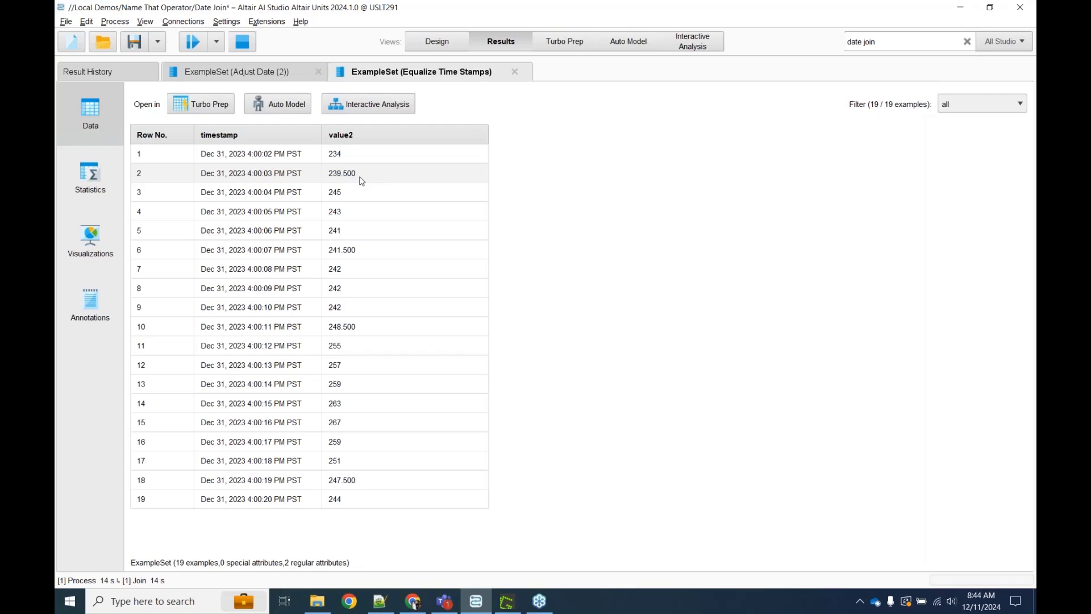
{"action": "left_click", "coordinate": [424, 38]}
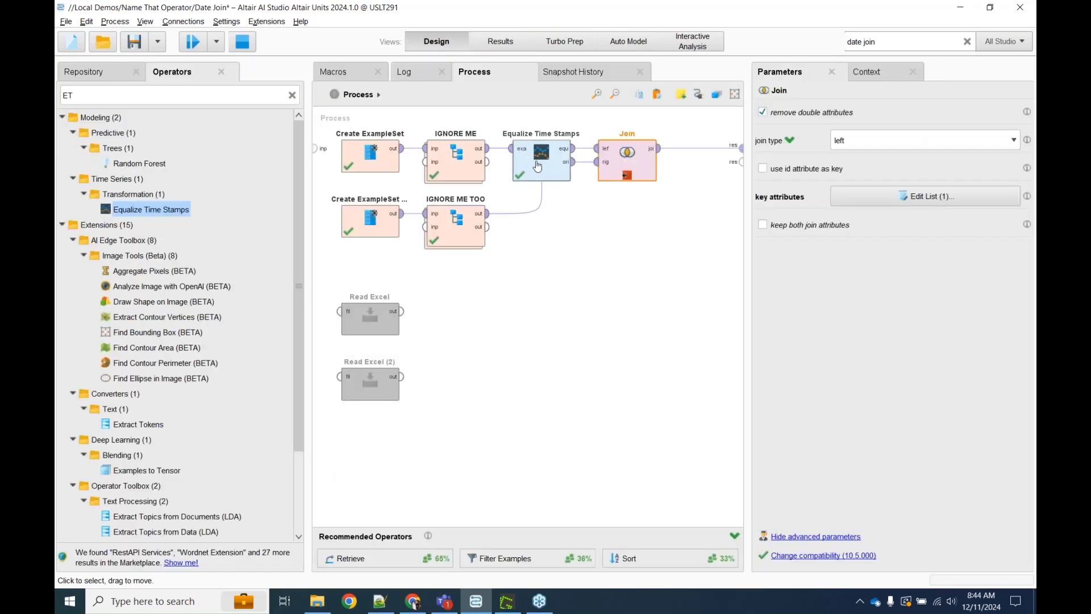
Step: Resume the process through the Join and examine the value3 entries of rows 2 to 4 in the joined set
{"action": "left_click", "coordinate": [194, 42]}
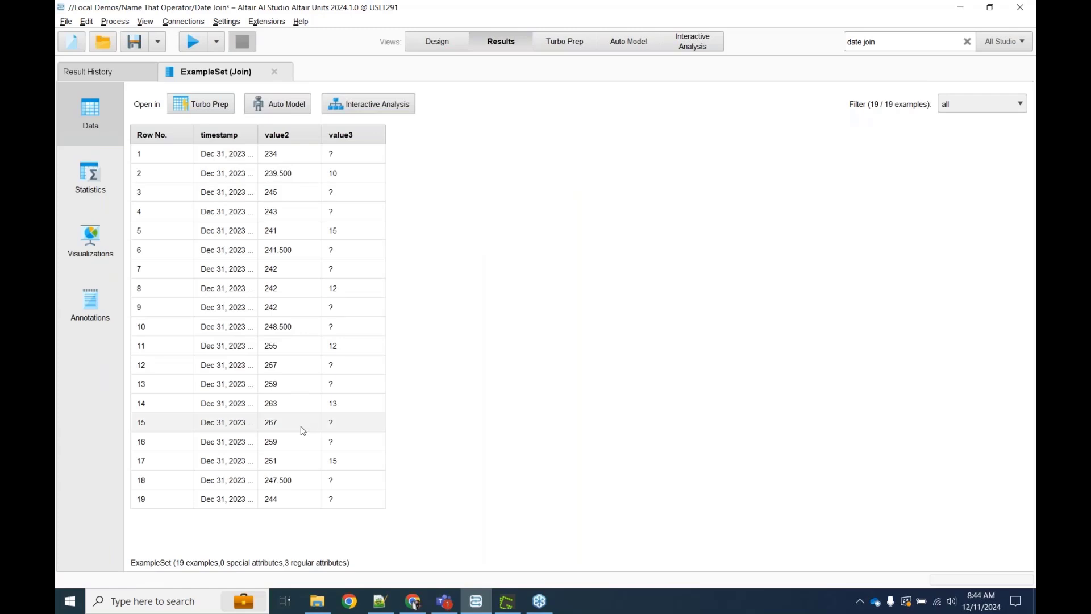
{"action": "left_click_drag", "start_coordinate": [343, 203], "coordinate": [348, 209]}
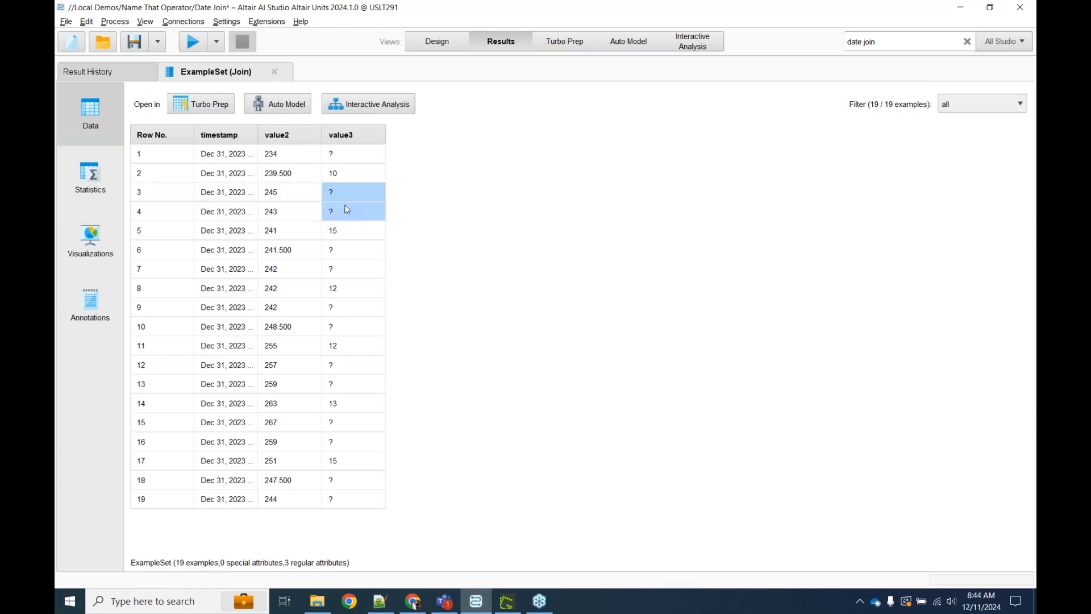
{"action": "left_click", "coordinate": [339, 172]}
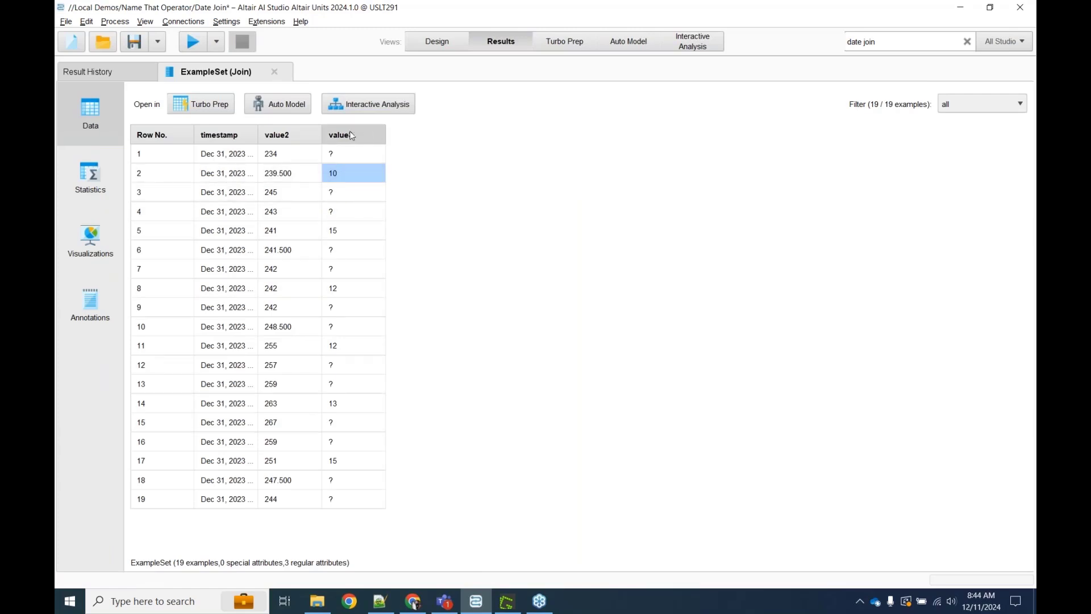
{"action": "left_click", "coordinate": [435, 45]}
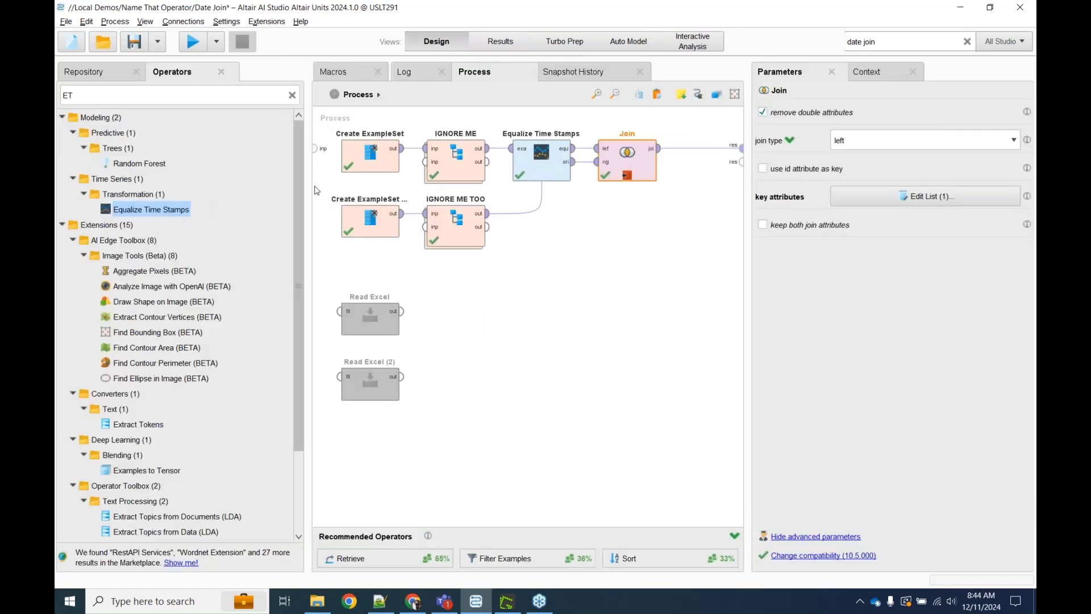
Step: Move the Equalize Time Stamps operator onto the second data branch, between IGNORE ME TOO and Join, and run the process
{"action": "left_click", "coordinate": [538, 151]}
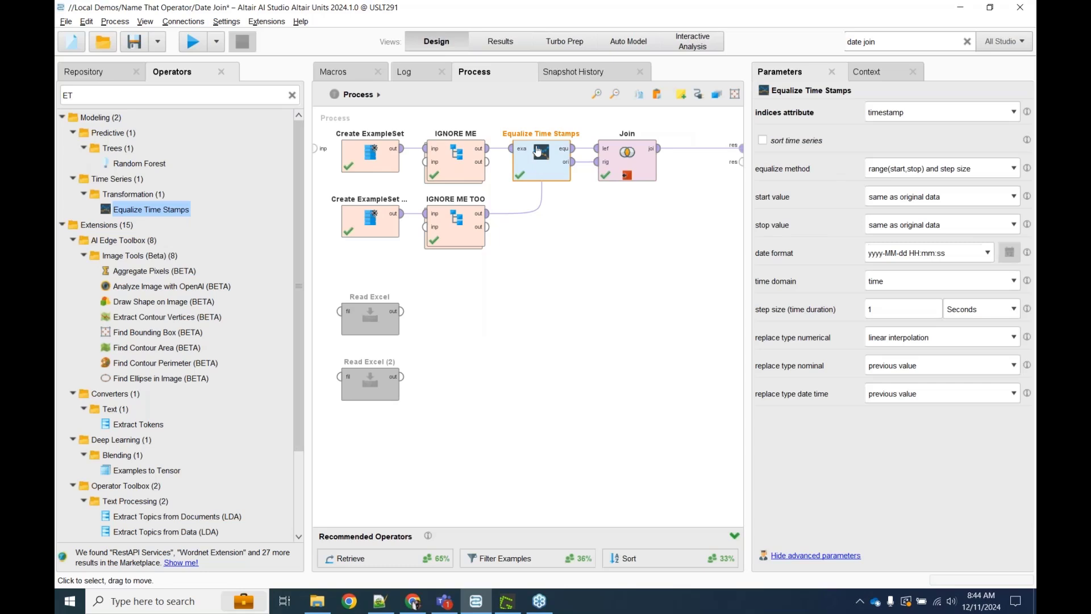
{"action": "left_click_drag", "start_coordinate": [538, 151], "coordinate": [532, 211]}
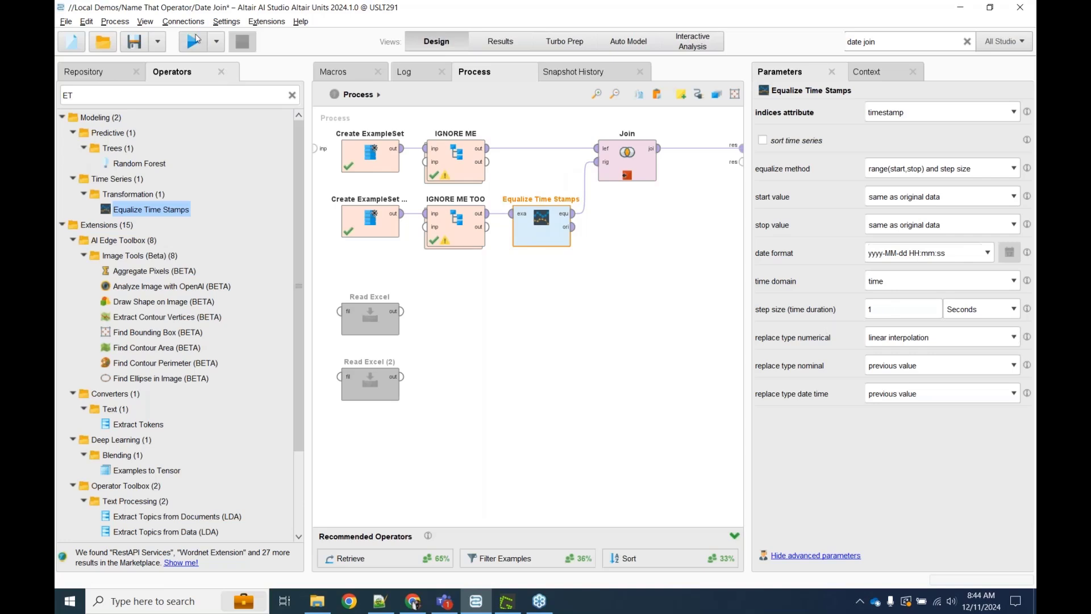
{"action": "left_click", "coordinate": [191, 43]}
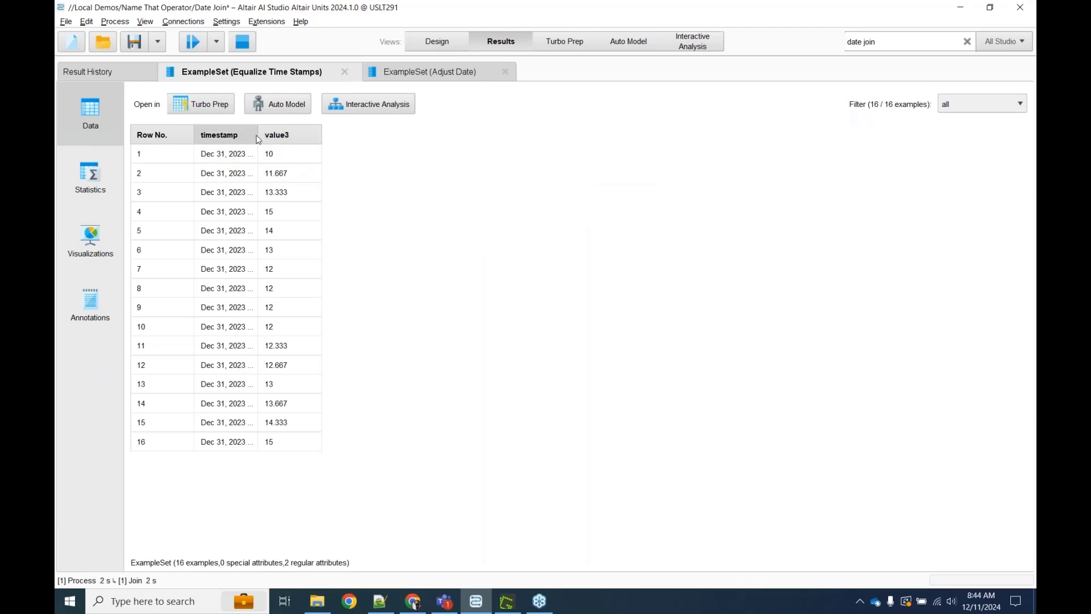
{"action": "left_click_drag", "start_coordinate": [258, 134], "coordinate": [296, 135]}
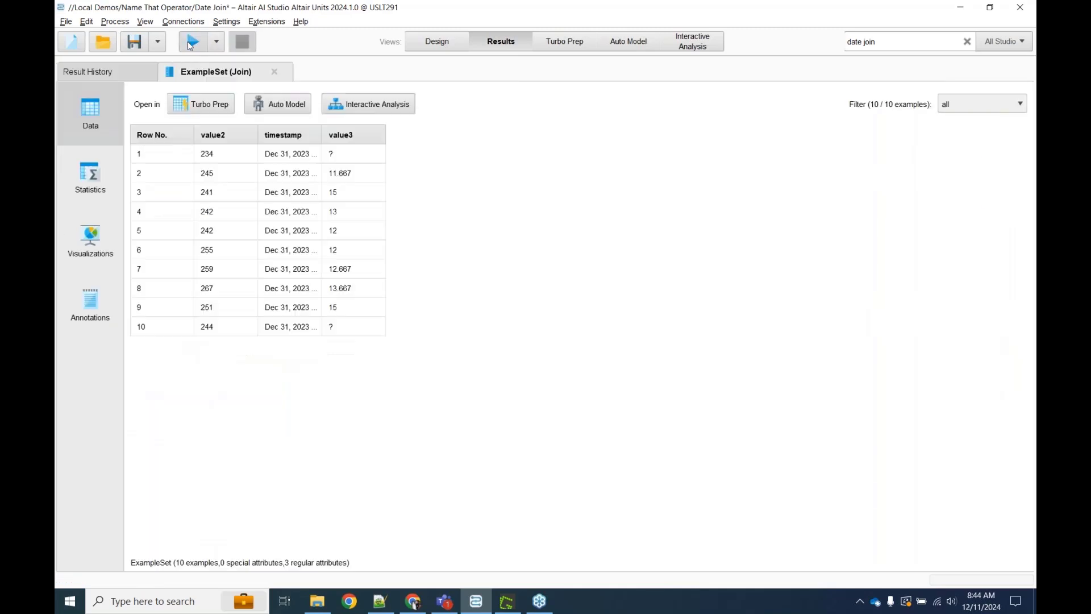
Step: Examine the joined example set with full timestamps, comparing the first and last rows' timestamp and value3 entries with the rows between
{"action": "left_click_drag", "start_coordinate": [322, 140], "coordinate": [542, 133]}
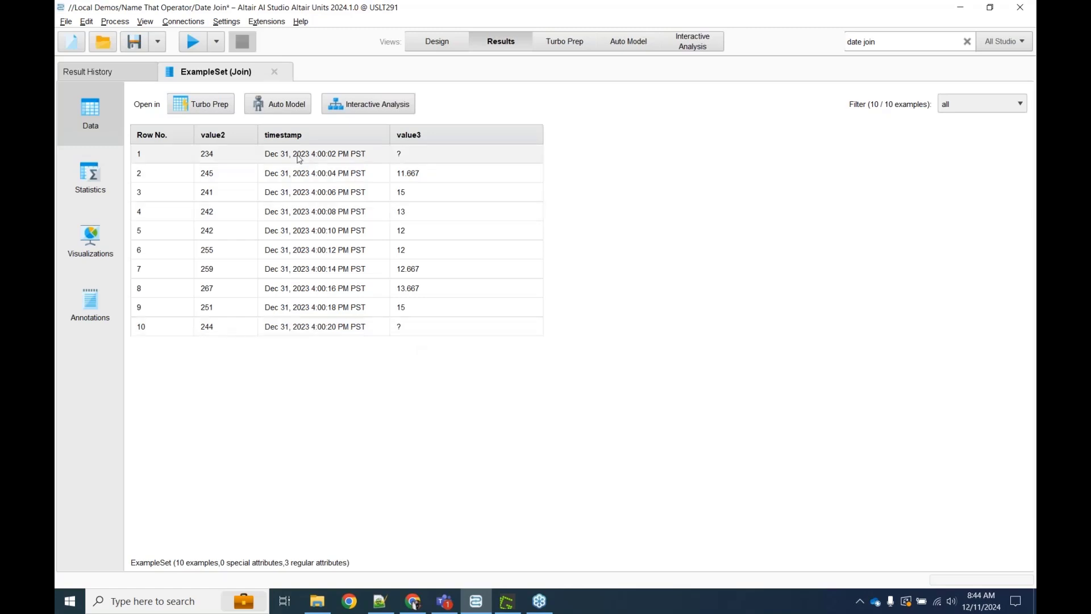
{"action": "left_click", "coordinate": [305, 154]}
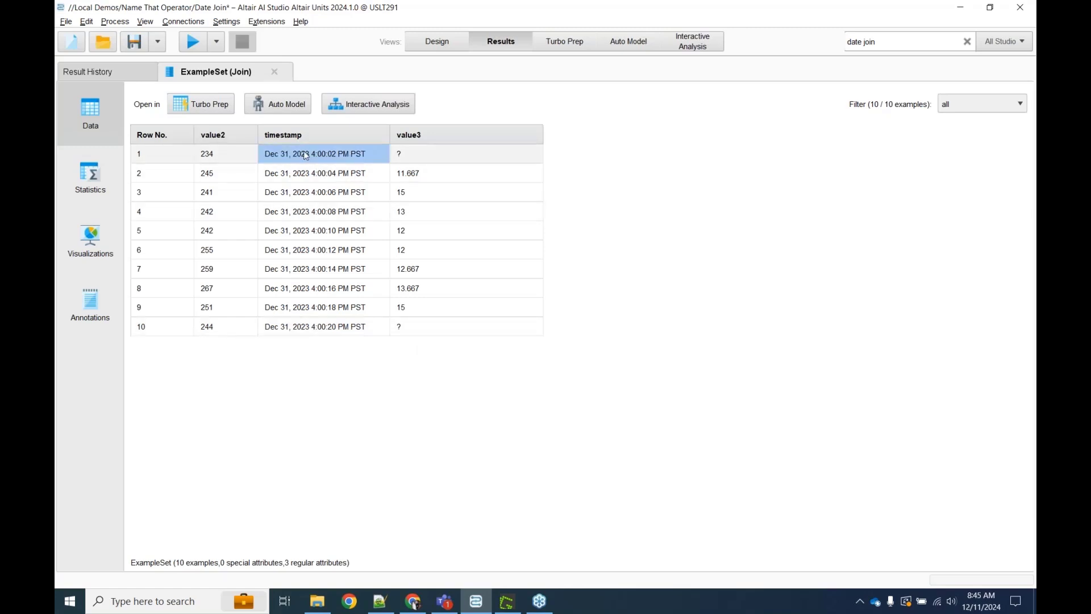
{"action": "left_click", "coordinate": [322, 334]}
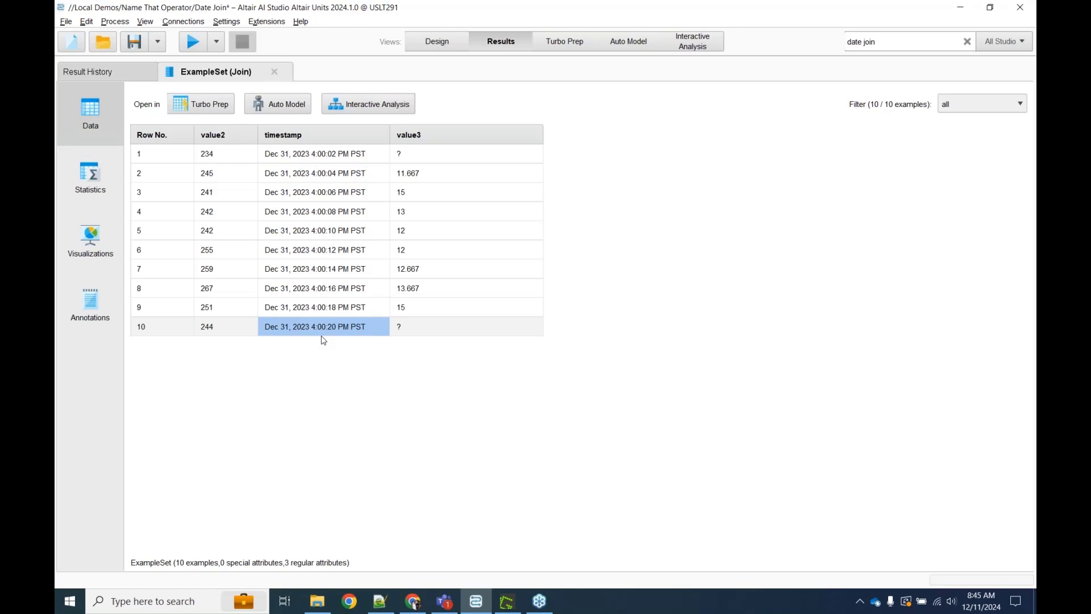
{"action": "left_click", "coordinate": [438, 151]}
{"action": "left_click", "coordinate": [411, 331]}
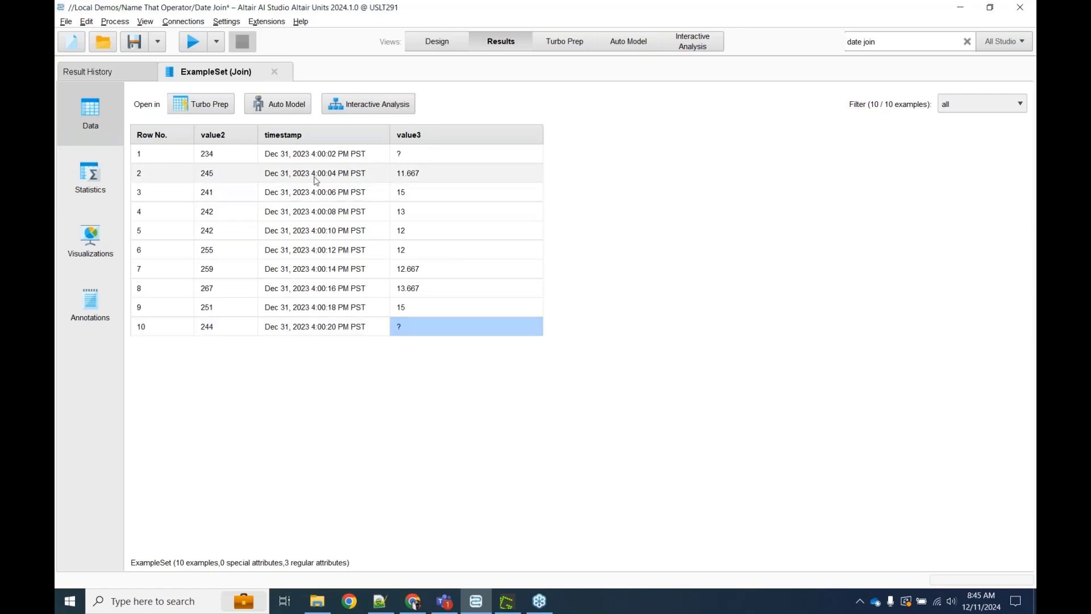
{"action": "left_click", "coordinate": [311, 159]}
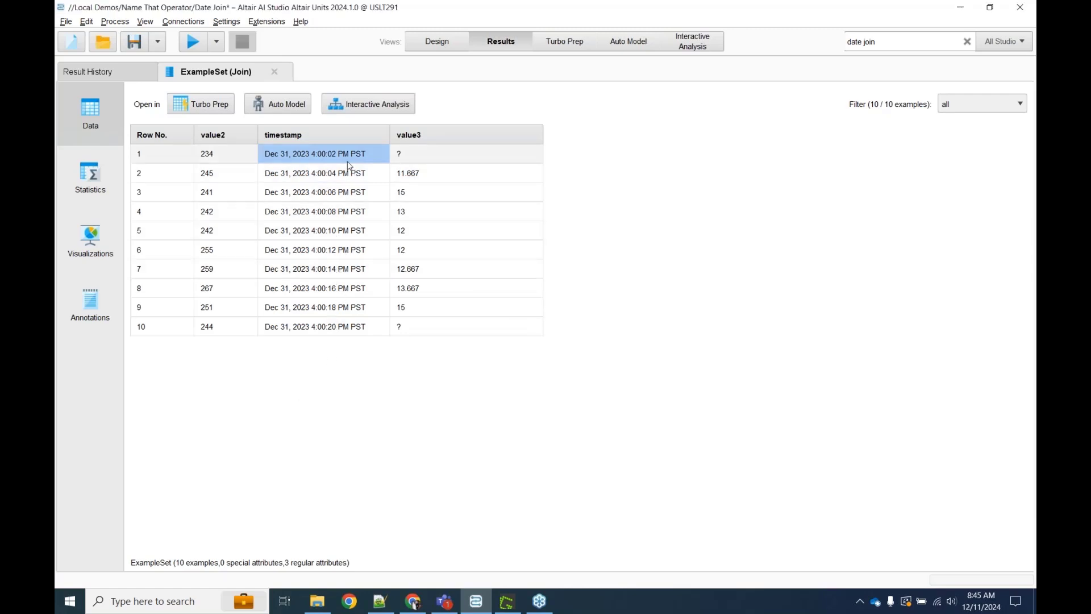
{"action": "left_click_drag", "start_coordinate": [348, 160], "coordinate": [346, 328]}
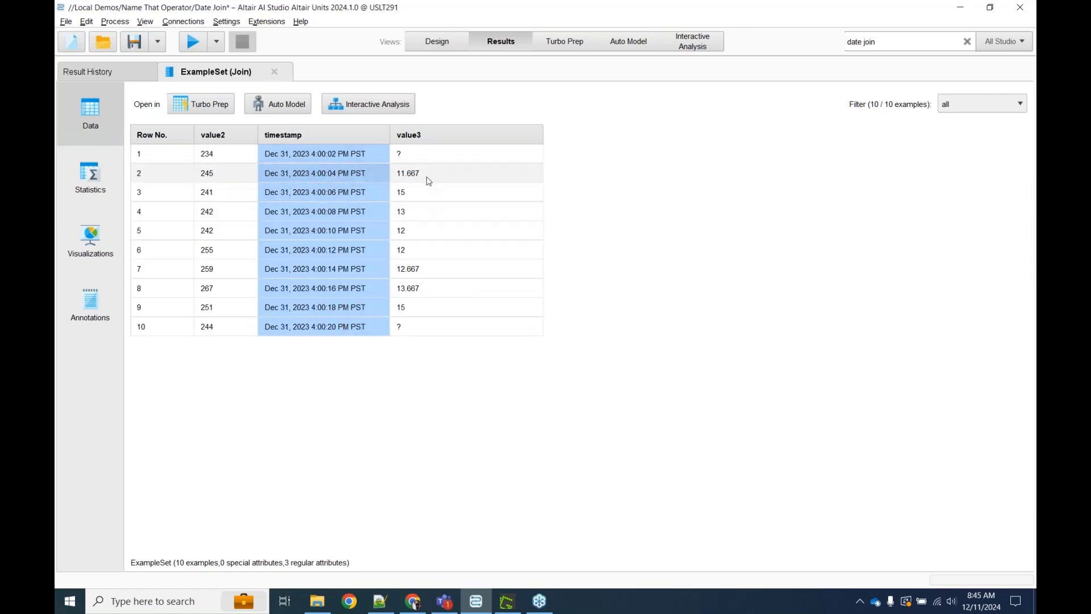
{"action": "left_click_drag", "start_coordinate": [429, 177], "coordinate": [439, 311]}
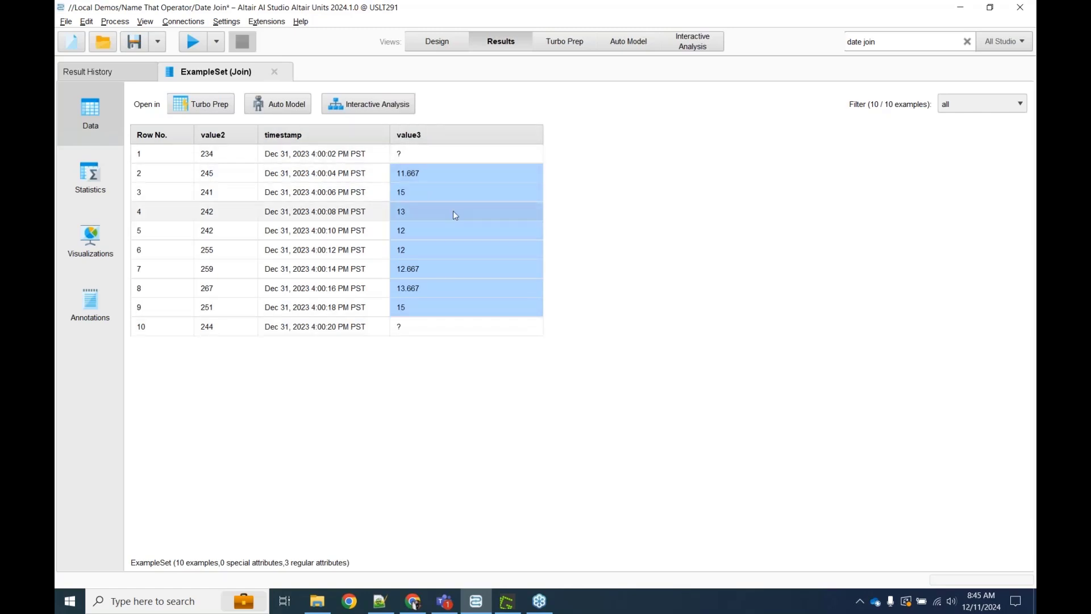
Step: Review the two Create ExampleSet sources in the process and recheck value3 in the first and last rows of the joined set
{"action": "left_click", "coordinate": [436, 41]}
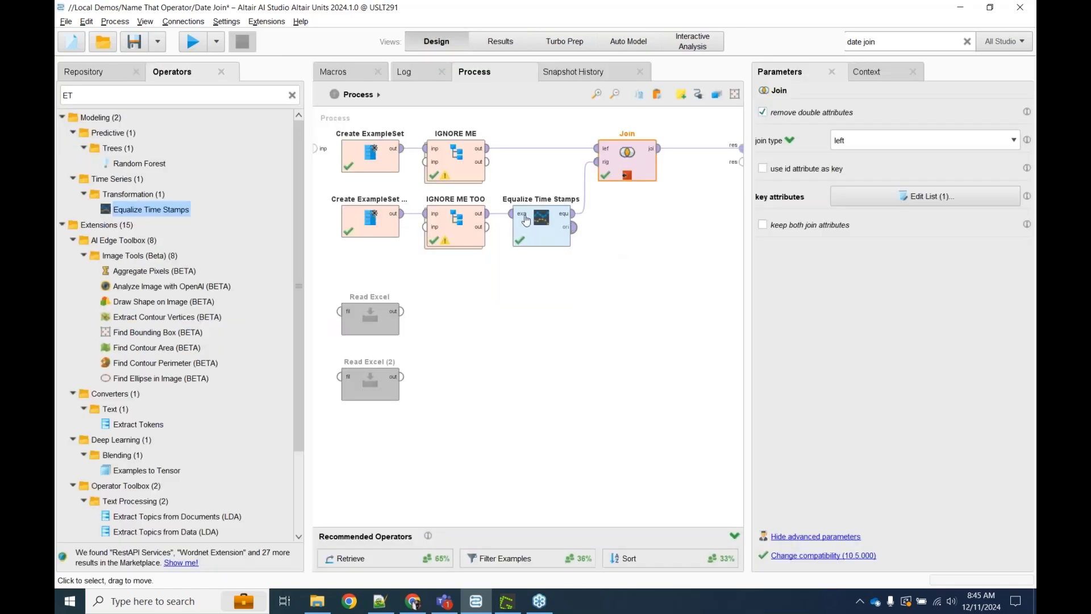
{"action": "left_click", "coordinate": [334, 130]}
{"action": "left_click_drag", "start_coordinate": [334, 130], "coordinate": [418, 257]}
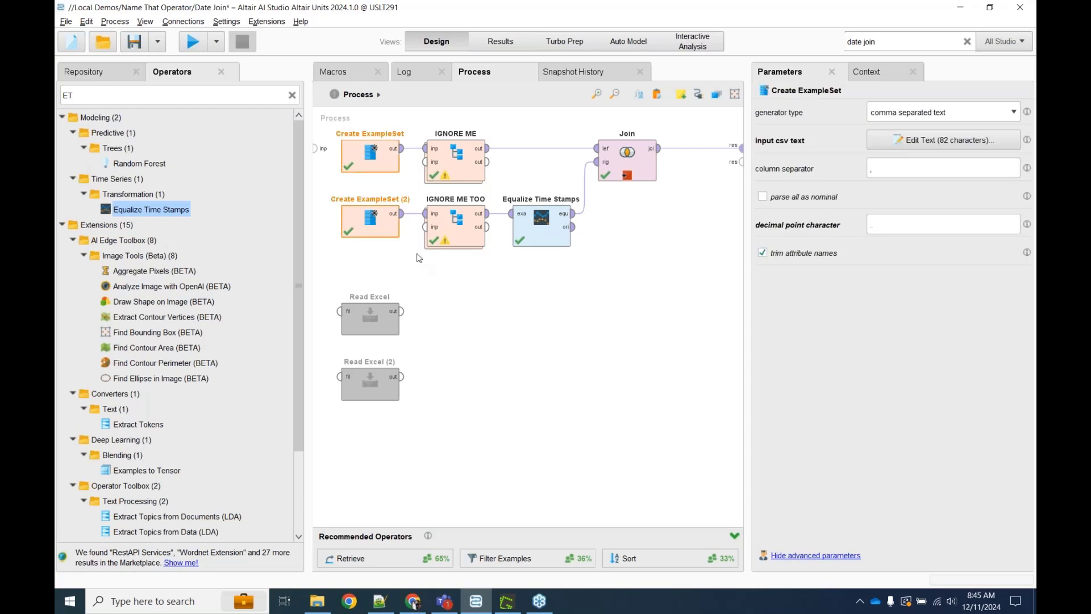
{"action": "key", "text": "F11"}
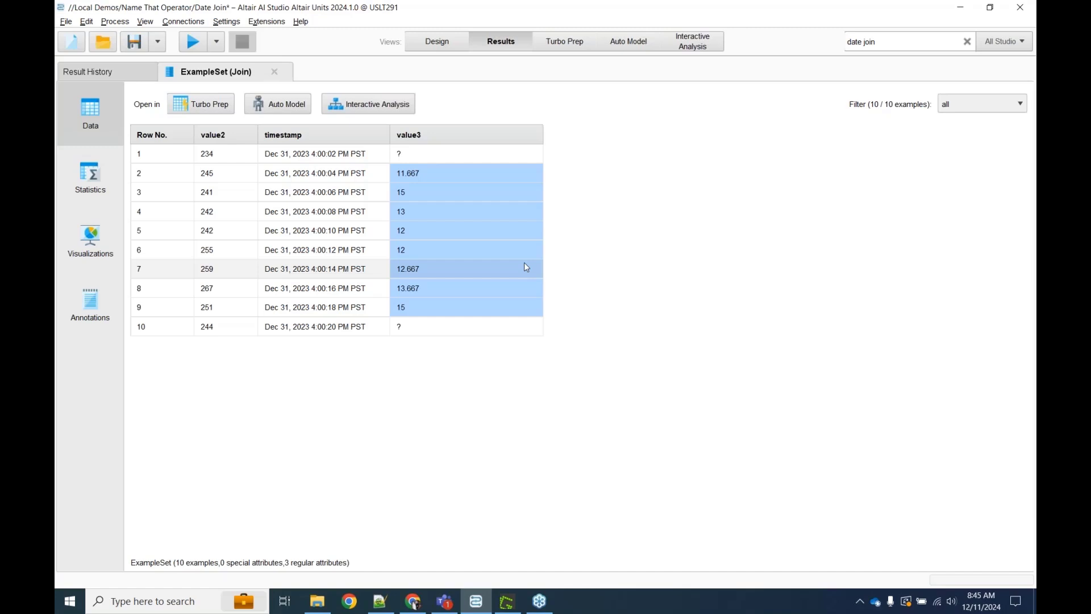
{"action": "left_click", "coordinate": [420, 154]}
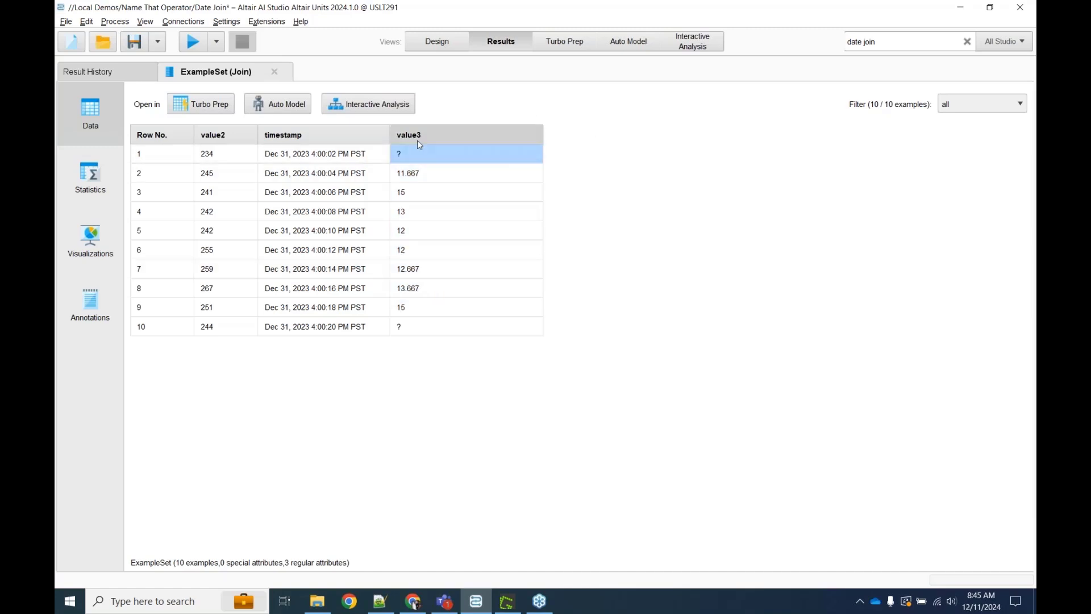
{"action": "left_click", "coordinate": [438, 332]}
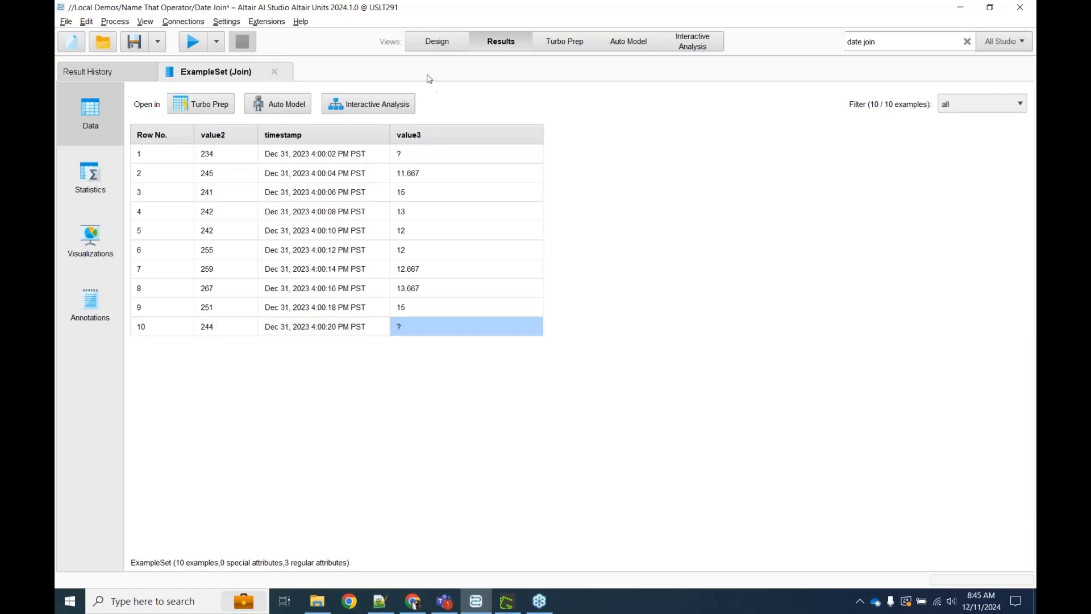
Step: Disable all operators of the timestamp join and enable the Read Excel and Read Excel (2) operators
{"action": "left_click", "coordinate": [435, 42]}
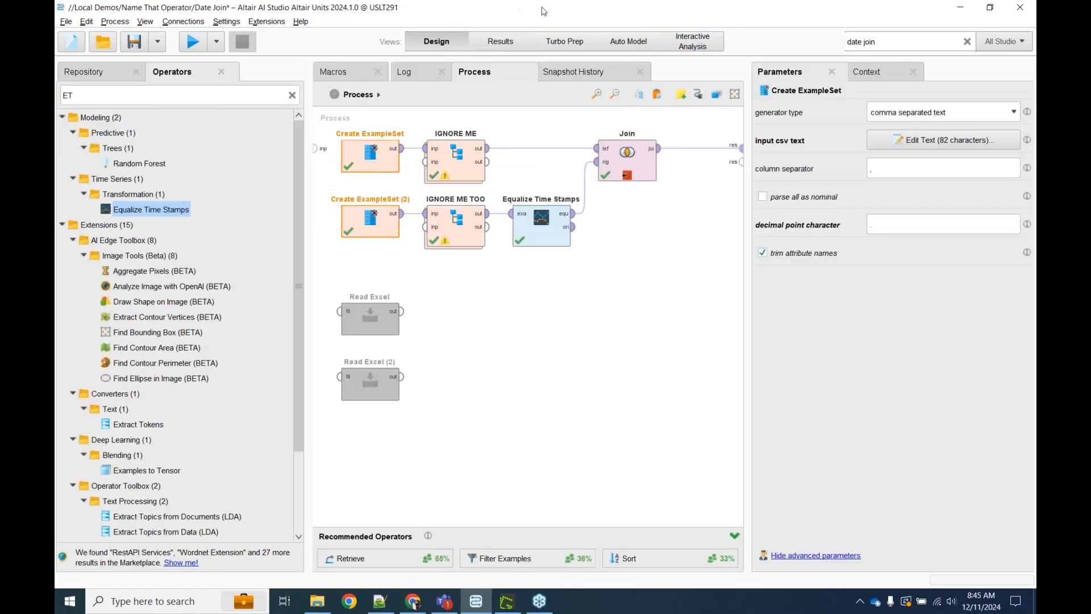
{"action": "left_click_drag", "start_coordinate": [328, 129], "coordinate": [710, 271]}
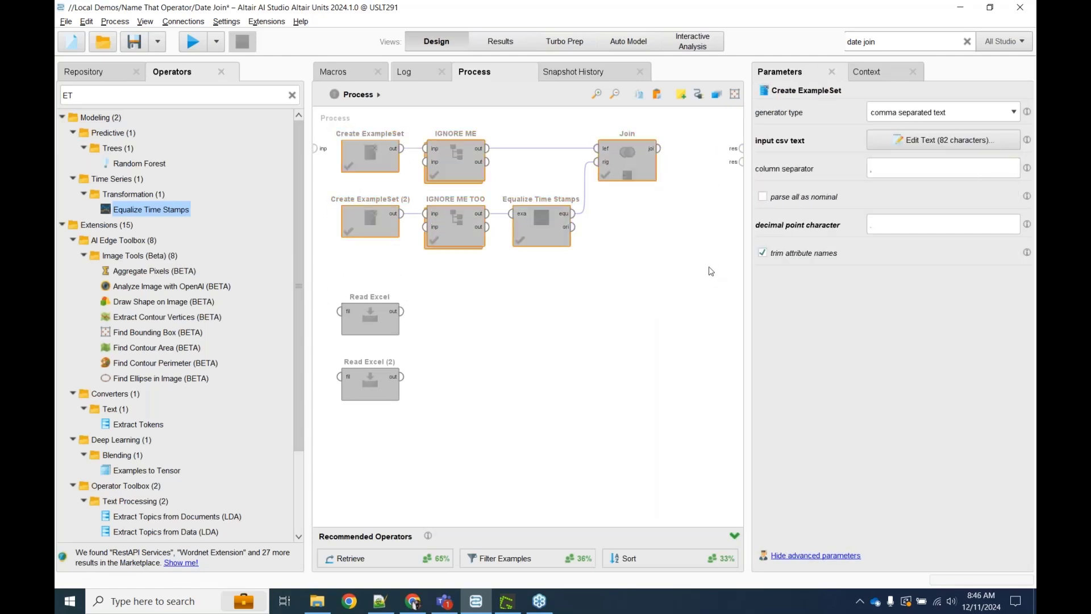
{"action": "left_click_drag", "start_coordinate": [332, 278], "coordinate": [513, 492]}
{"action": "key", "text": "ctrl+e"}
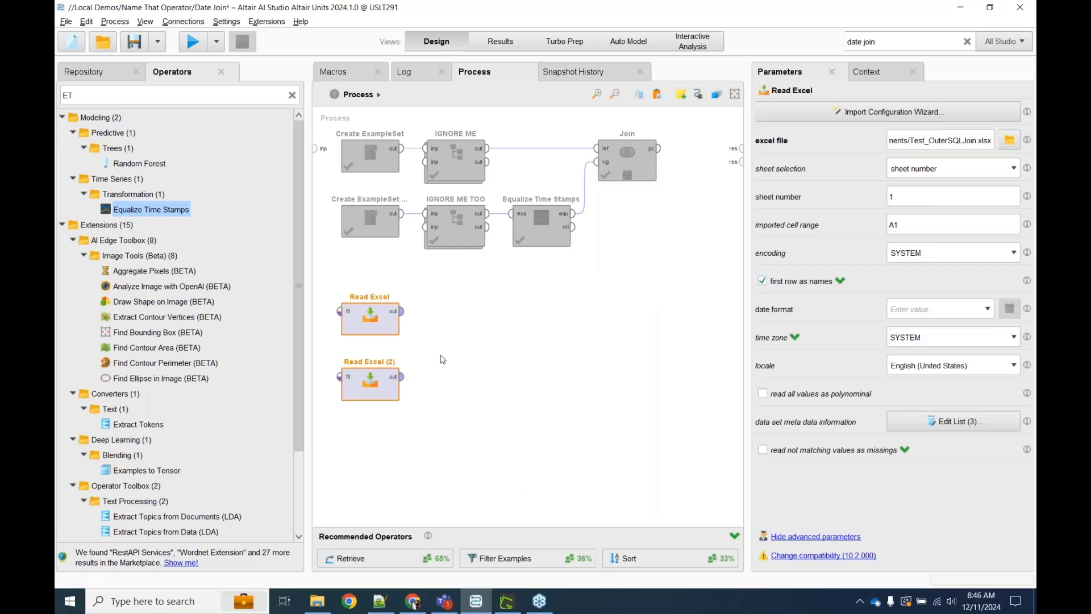
Step: Connect the outputs of both Read Excel operators to the process results and run the process
{"action": "double_click", "coordinate": [404, 312]}
{"action": "left_click", "coordinate": [406, 376]}
{"action": "double_click", "coordinate": [405, 376]}
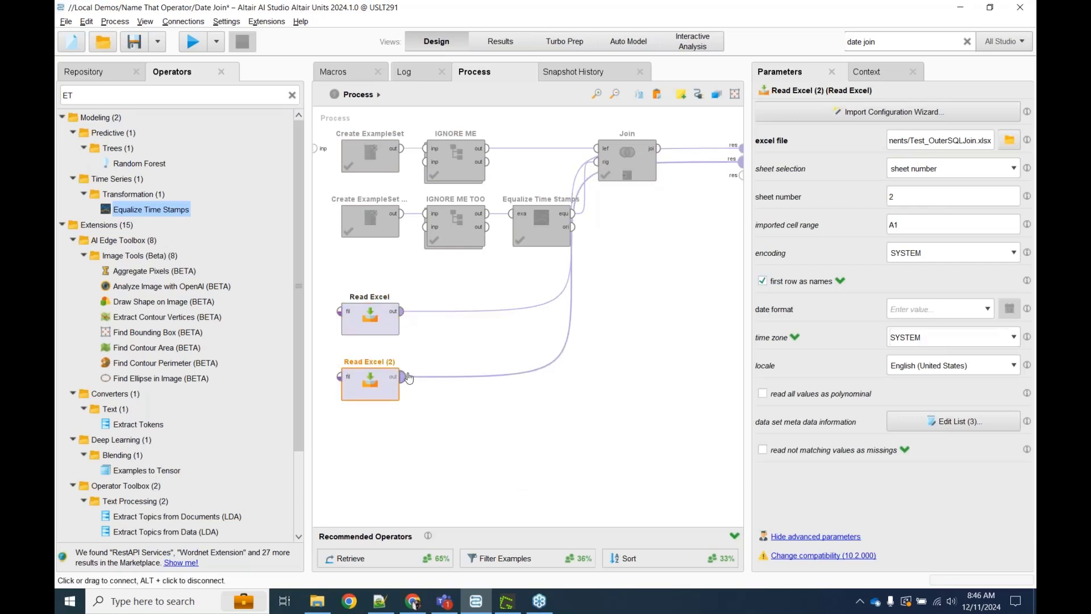
{"action": "left_click", "coordinate": [192, 41]}
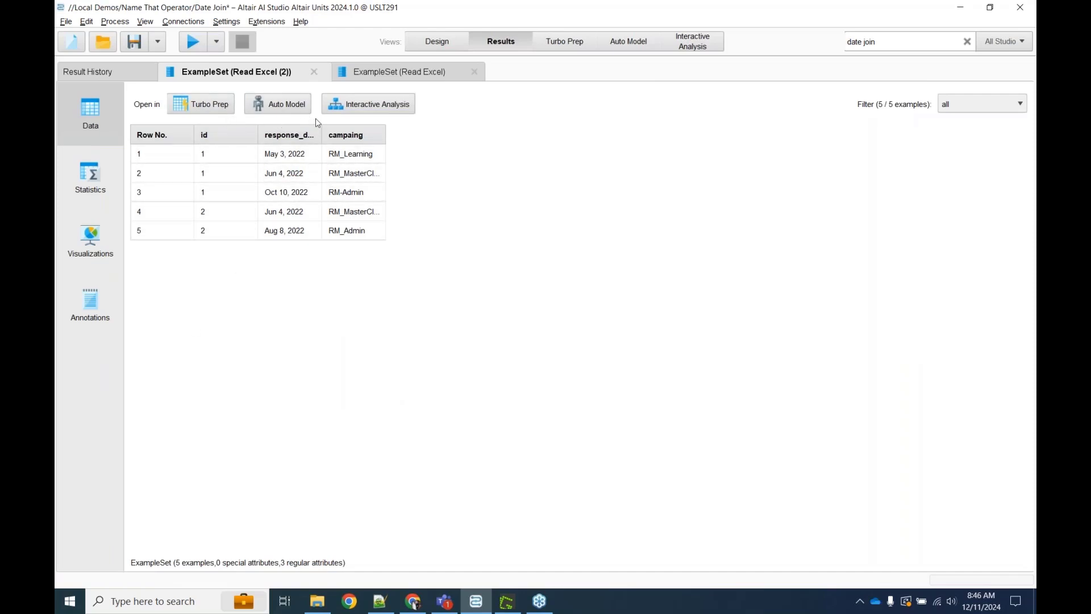
Step: Widen the columns of both Excel example sets and examine the response_date and campaing entries against the keyword and activity_date entries
{"action": "left_click_drag", "start_coordinate": [322, 133], "coordinate": [352, 131]}
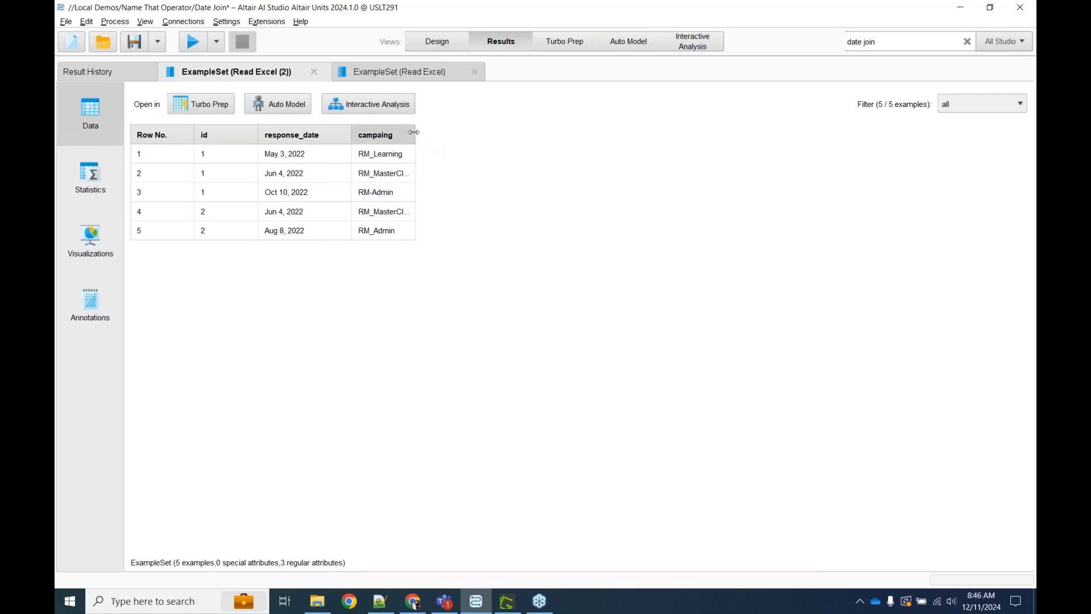
{"action": "left_click_drag", "start_coordinate": [415, 134], "coordinate": [573, 135]}
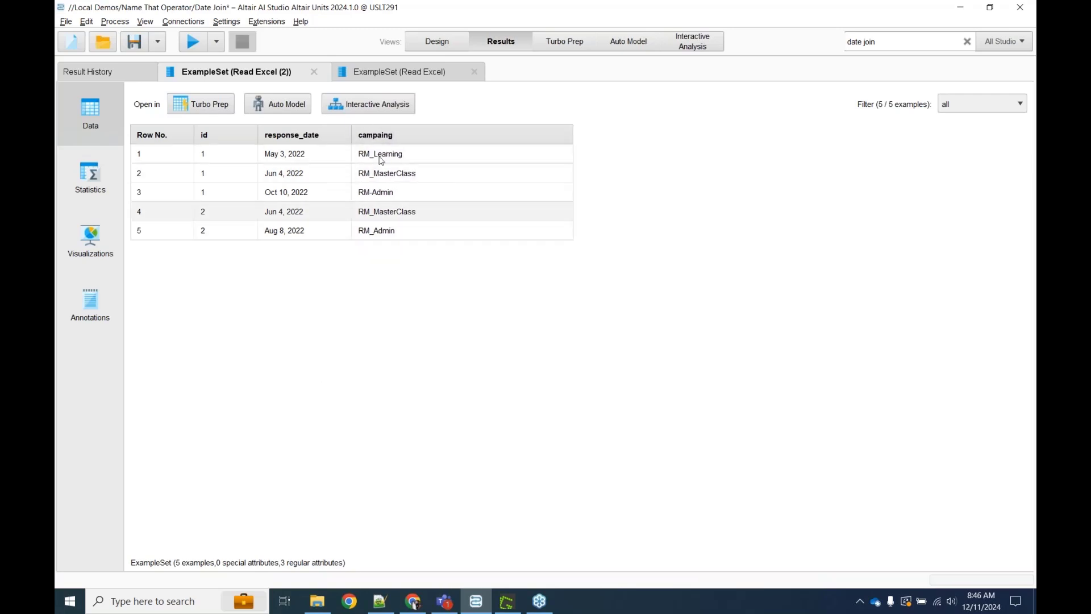
{"action": "left_click", "coordinate": [400, 80]}
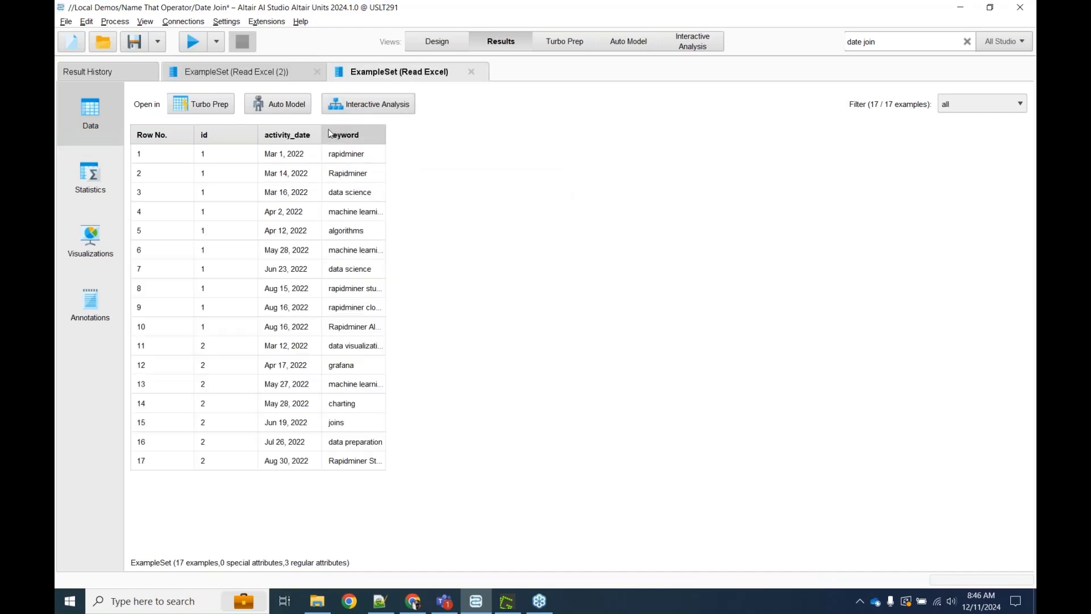
{"action": "left_click_drag", "start_coordinate": [322, 131], "coordinate": [476, 134]}
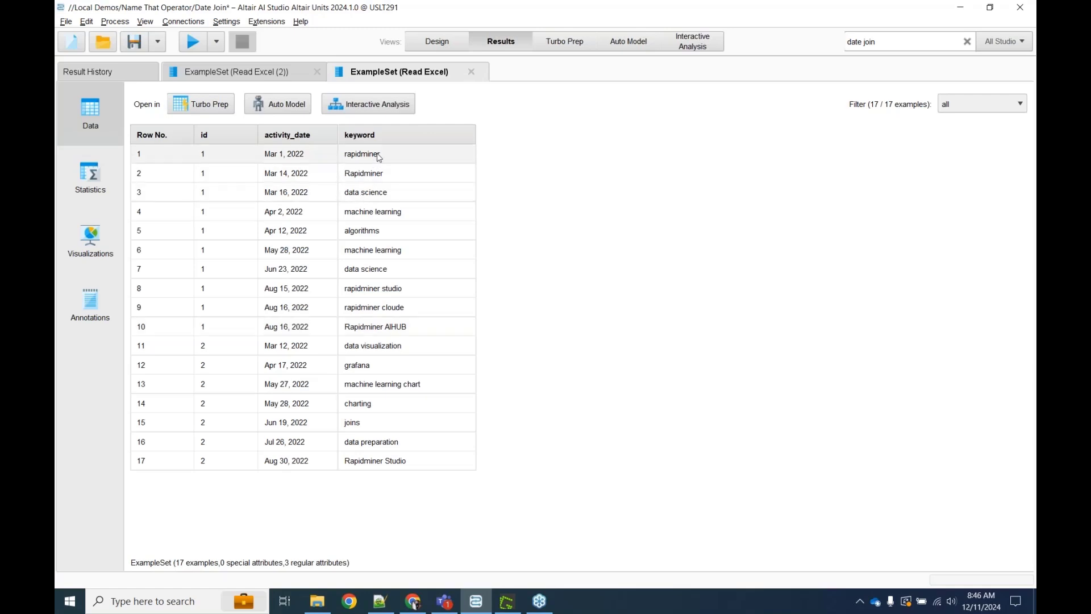
{"action": "left_click_drag", "start_coordinate": [392, 153], "coordinate": [396, 347]}
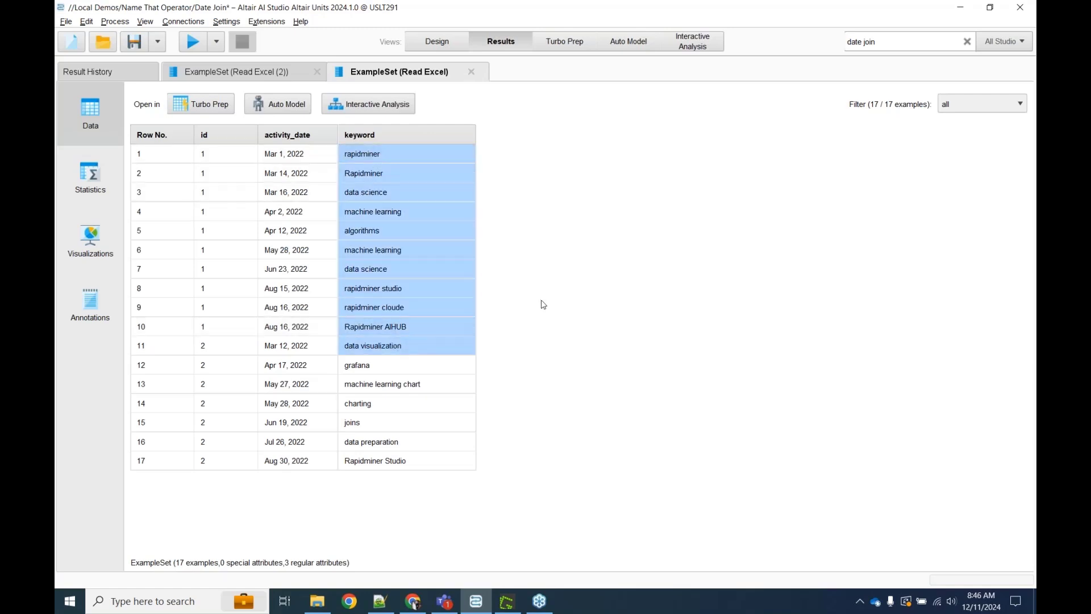
{"action": "left_click_drag", "start_coordinate": [287, 155], "coordinate": [310, 346]}
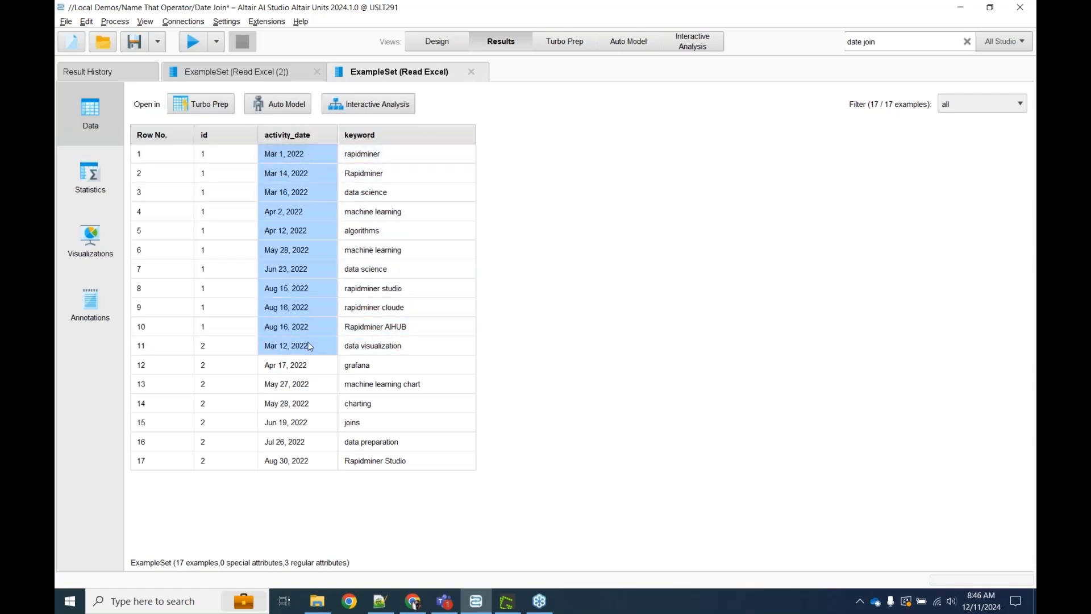
Step: Compare the campaing and response_date columns of the Read Excel (2) results with the keyword and activity_date columns of the Read Excel results
{"action": "left_click", "coordinate": [227, 72]}
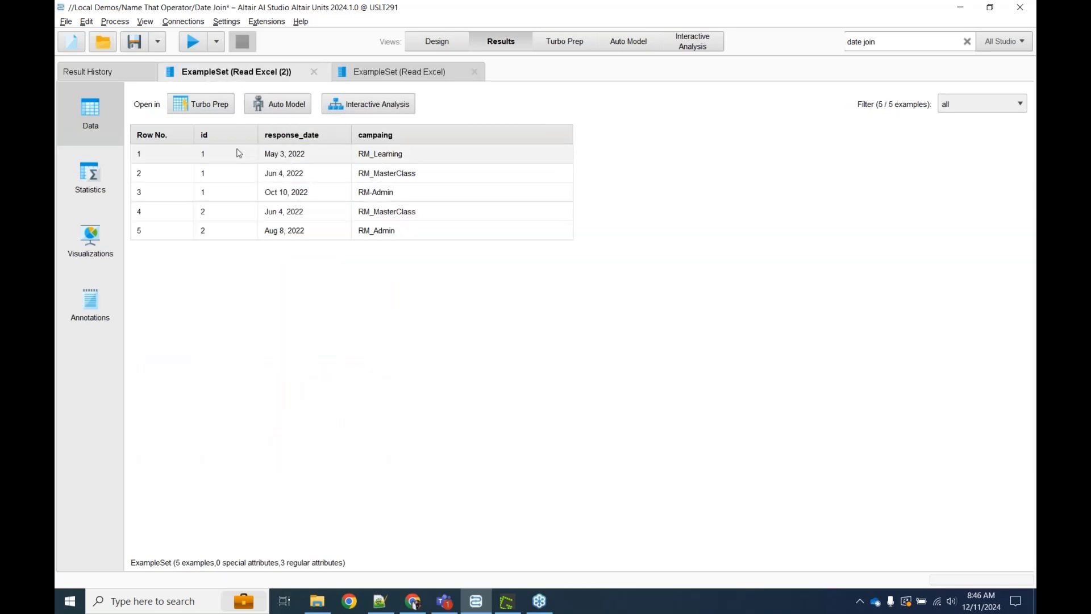
{"action": "left_click_drag", "start_coordinate": [364, 152], "coordinate": [400, 196]}
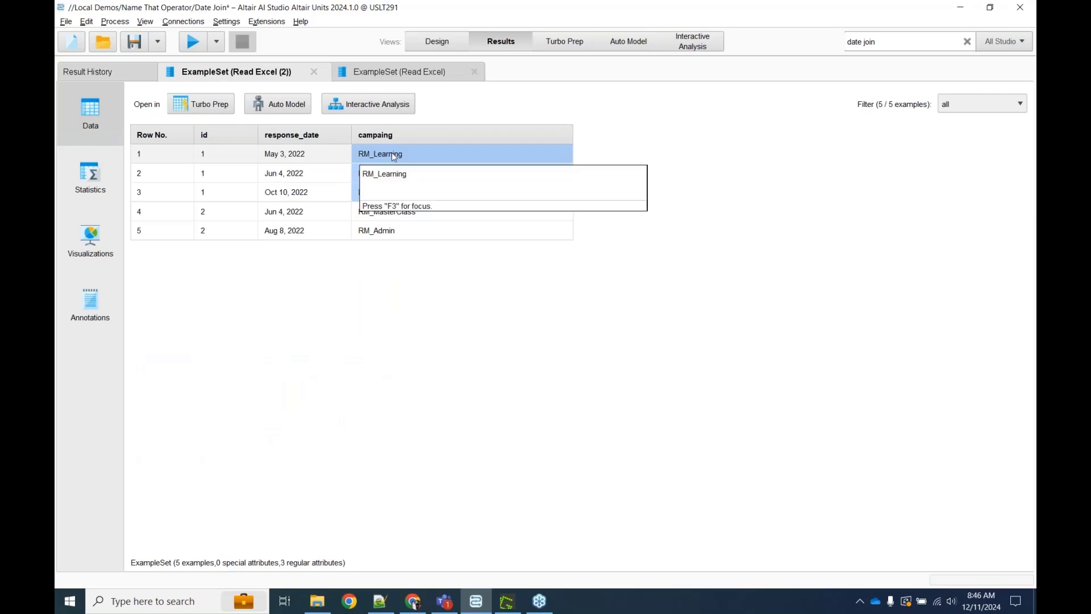
{"action": "left_click", "coordinate": [399, 71]}
{"action": "left_click_drag", "start_coordinate": [403, 152], "coordinate": [397, 356]}
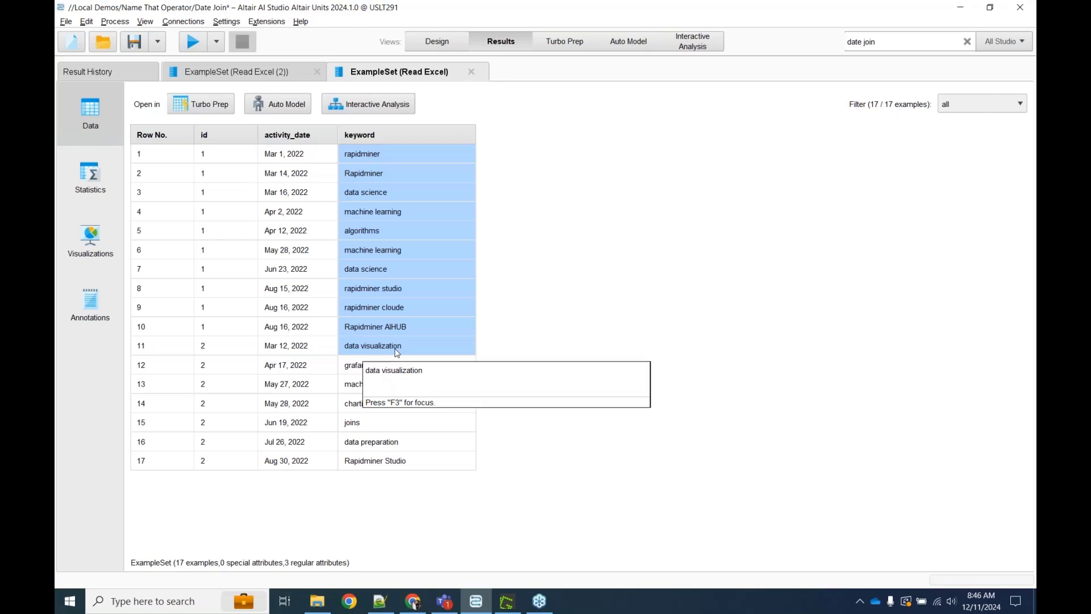
{"action": "left_click_drag", "start_coordinate": [296, 153], "coordinate": [283, 466]}
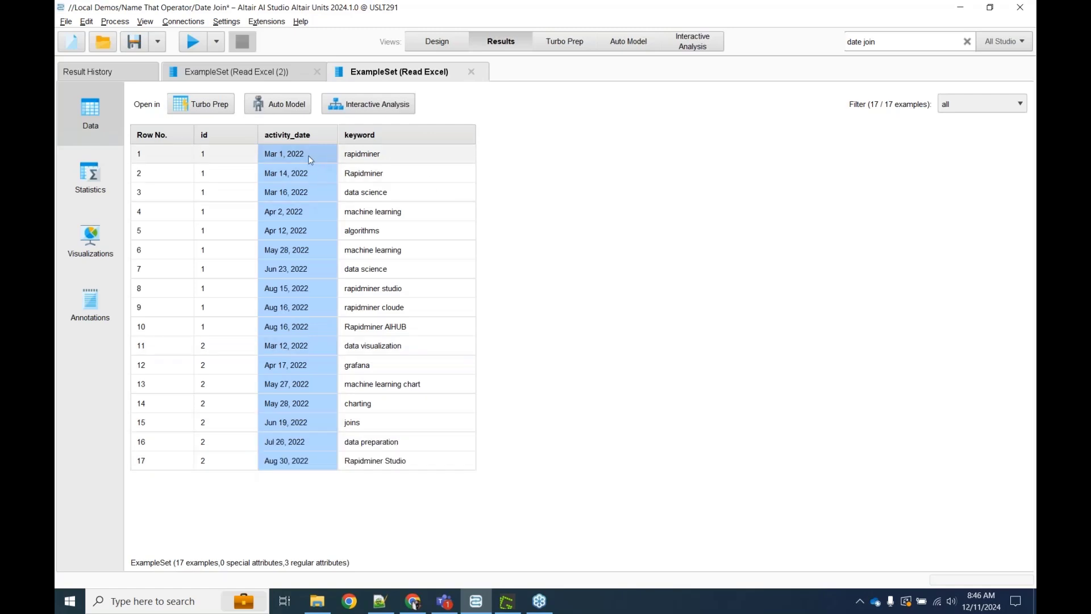
{"action": "left_click_drag", "start_coordinate": [301, 153], "coordinate": [304, 503]}
{"action": "left_click", "coordinate": [286, 68]}
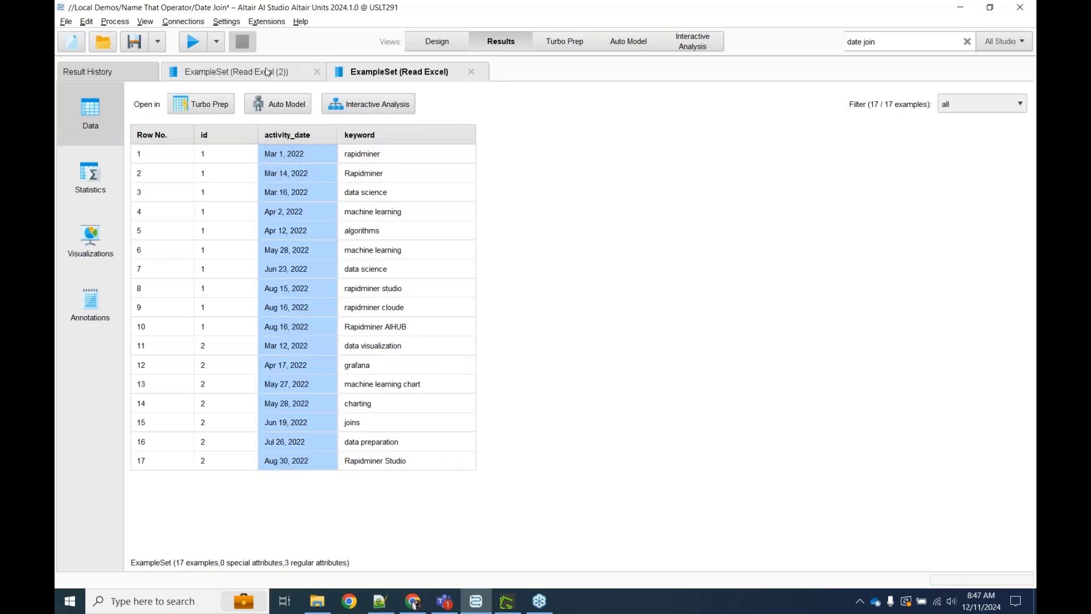
{"action": "left_click_drag", "start_coordinate": [312, 150], "coordinate": [313, 236]}
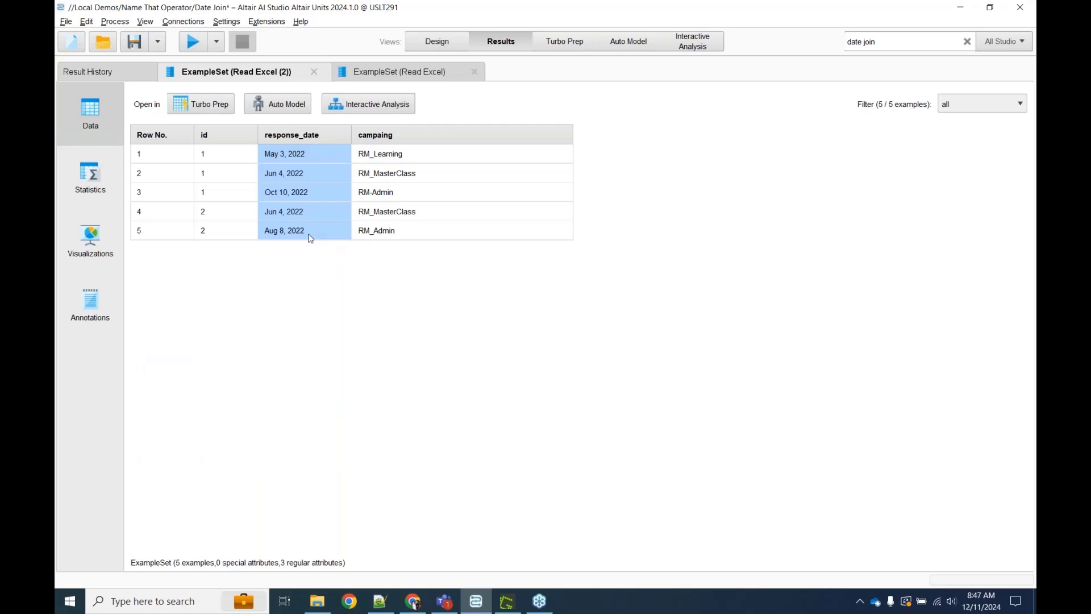
Step: Add a Join operator to the process, with Read Excel as its left input and Read Excel (2) as its right input
{"action": "left_click", "coordinate": [445, 42]}
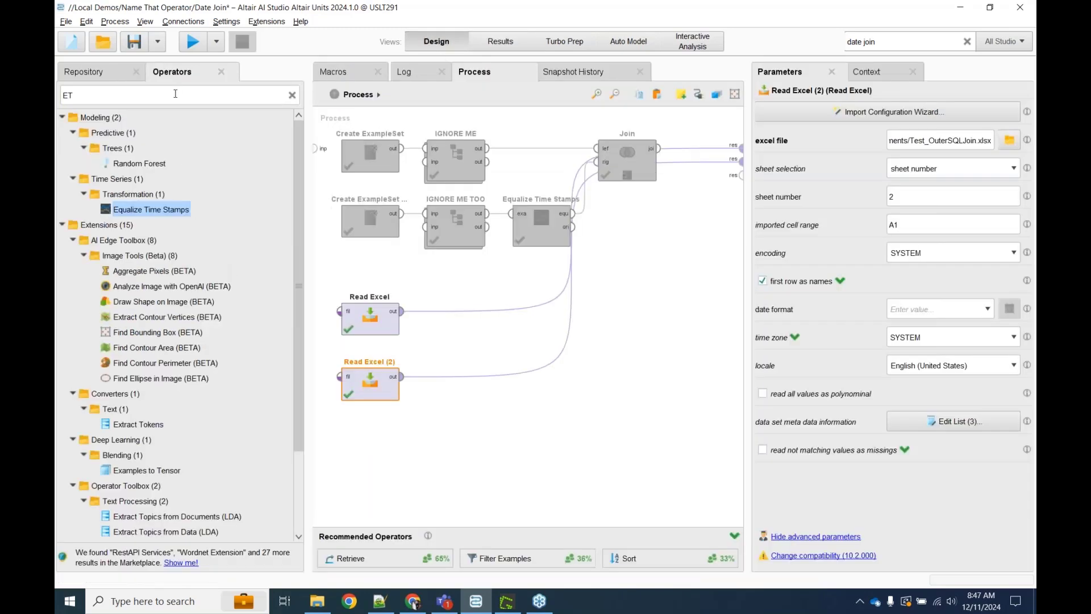
{"action": "left_click", "coordinate": [216, 91]}
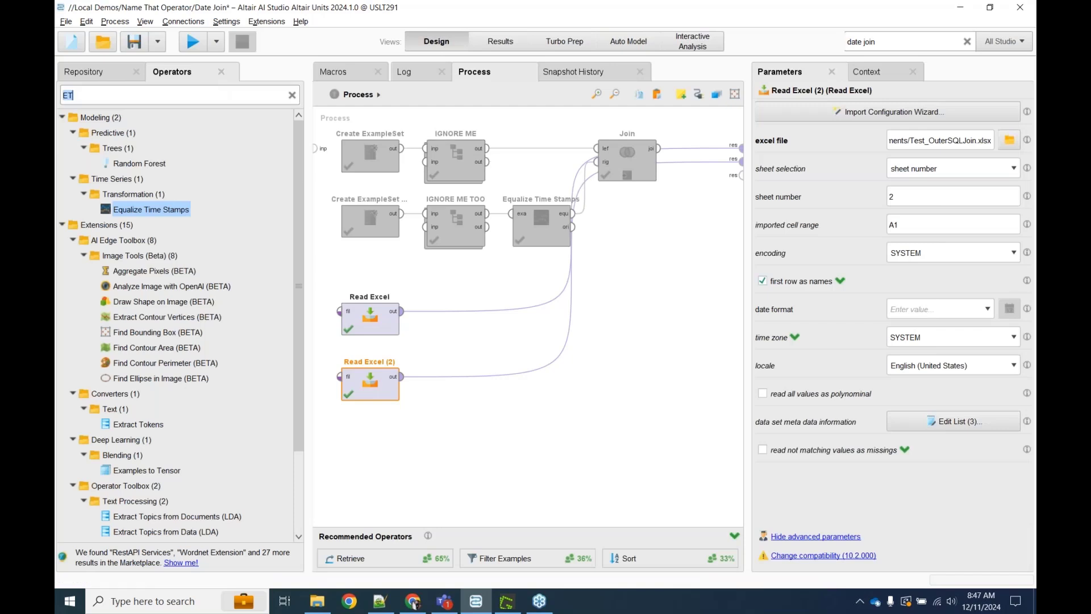
{"action": "type", "text": "Join"}
{"action": "left_click_drag", "start_coordinate": [120, 179], "coordinate": [439, 301]}
{"action": "left_click", "coordinate": [401, 376]}
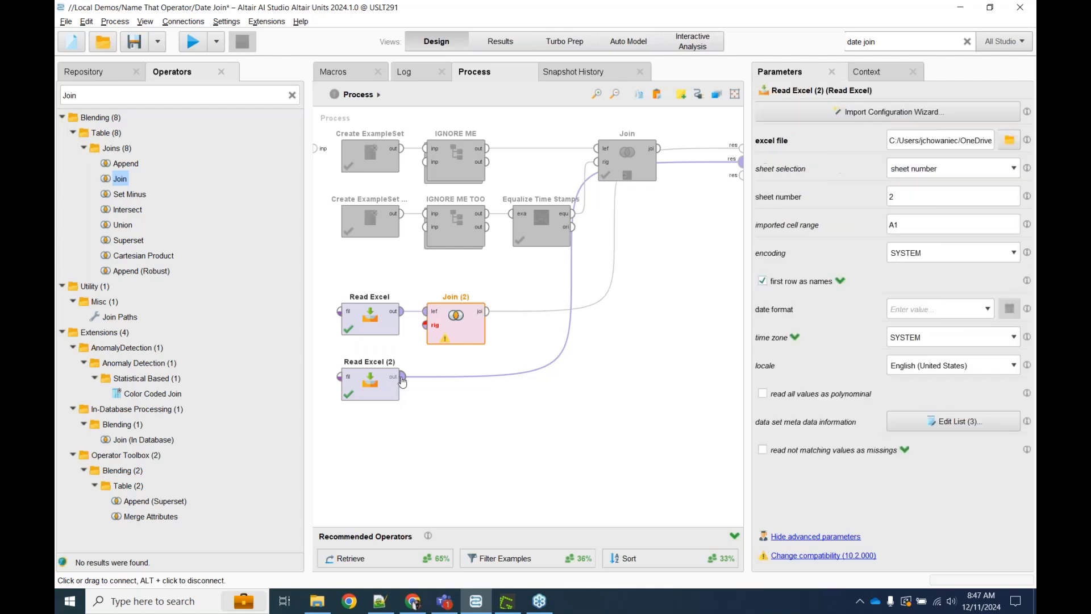
{"action": "left_click", "coordinate": [425, 324]}
Step: Set the join type of the Join (2) operator to left
{"action": "left_click", "coordinate": [375, 318]}
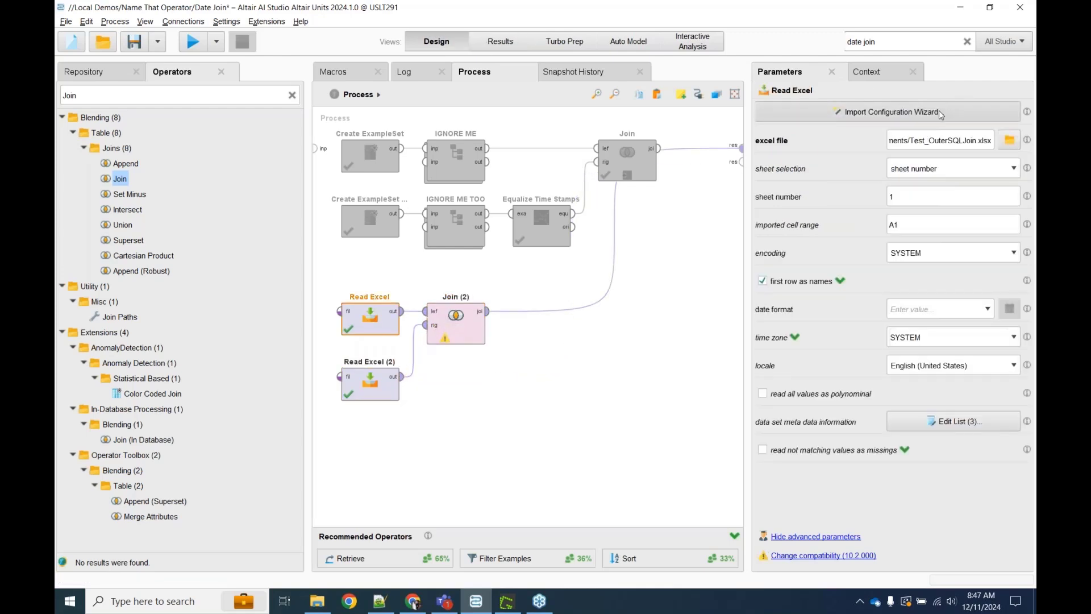
{"action": "left_click", "coordinate": [449, 333]}
{"action": "left_click", "coordinate": [944, 141]}
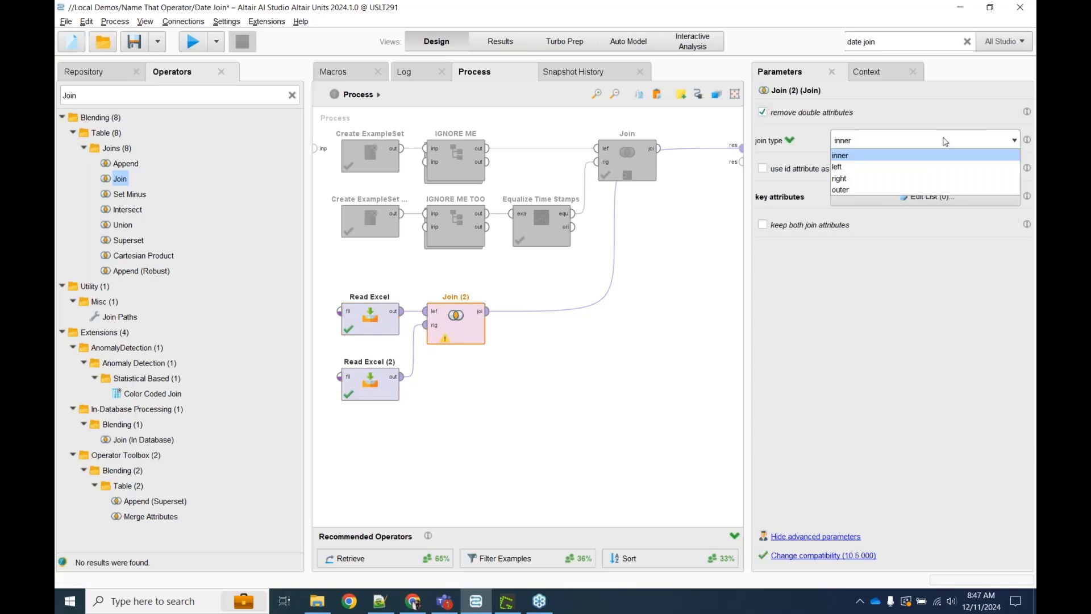
{"action": "left_click", "coordinate": [865, 167]}
Step: Define the key attributes of Join (2), matching activity_date with response_date and id with id
{"action": "left_click", "coordinate": [892, 205]}
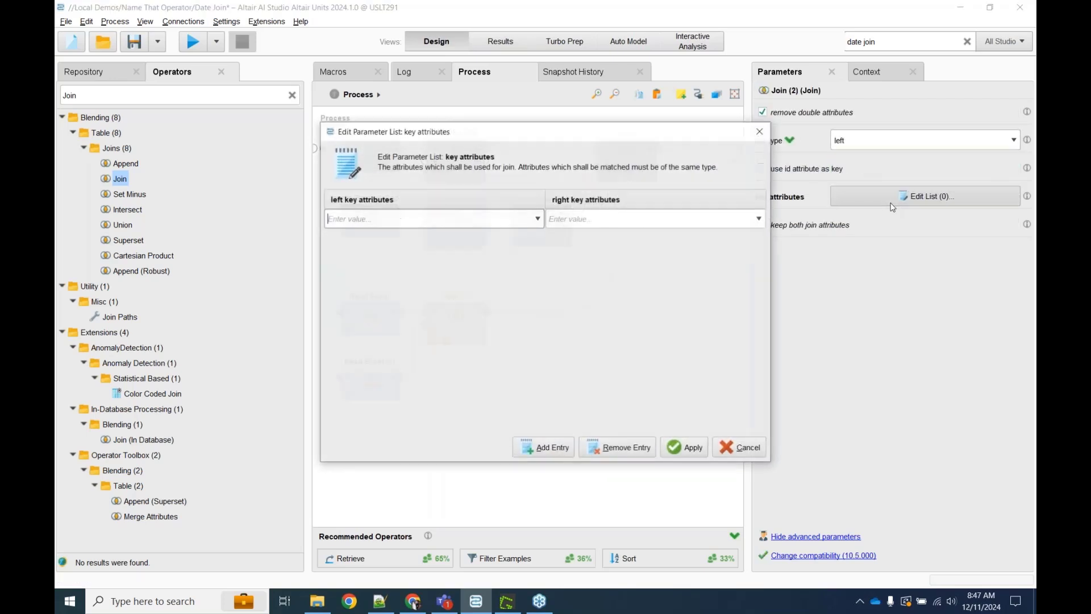
{"action": "left_click", "coordinate": [537, 219]}
{"action": "left_click", "coordinate": [458, 234]}
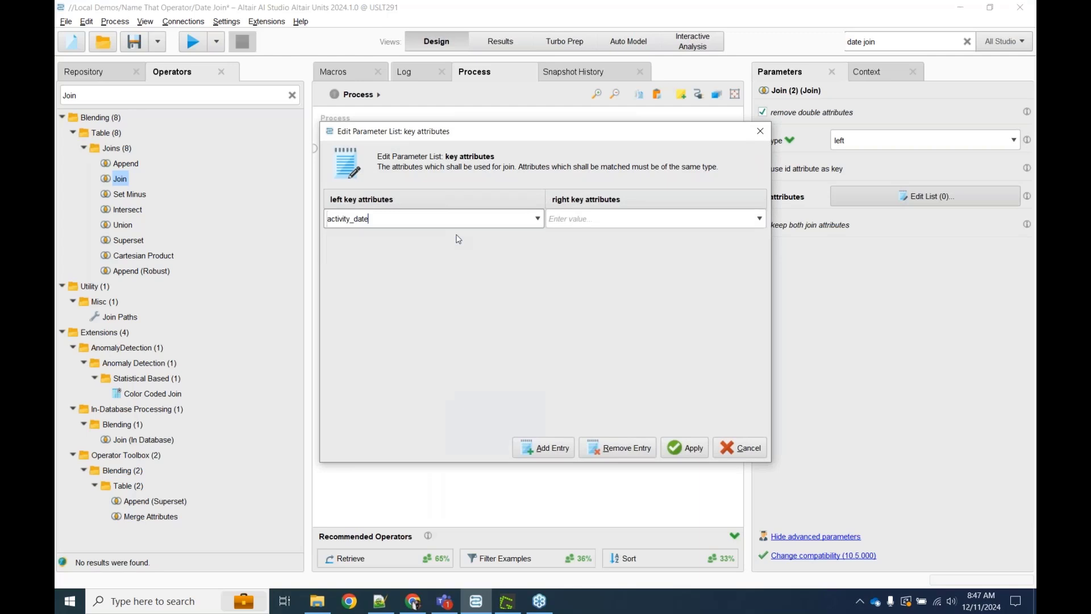
{"action": "left_click", "coordinate": [759, 219]}
{"action": "left_click", "coordinate": [590, 257]}
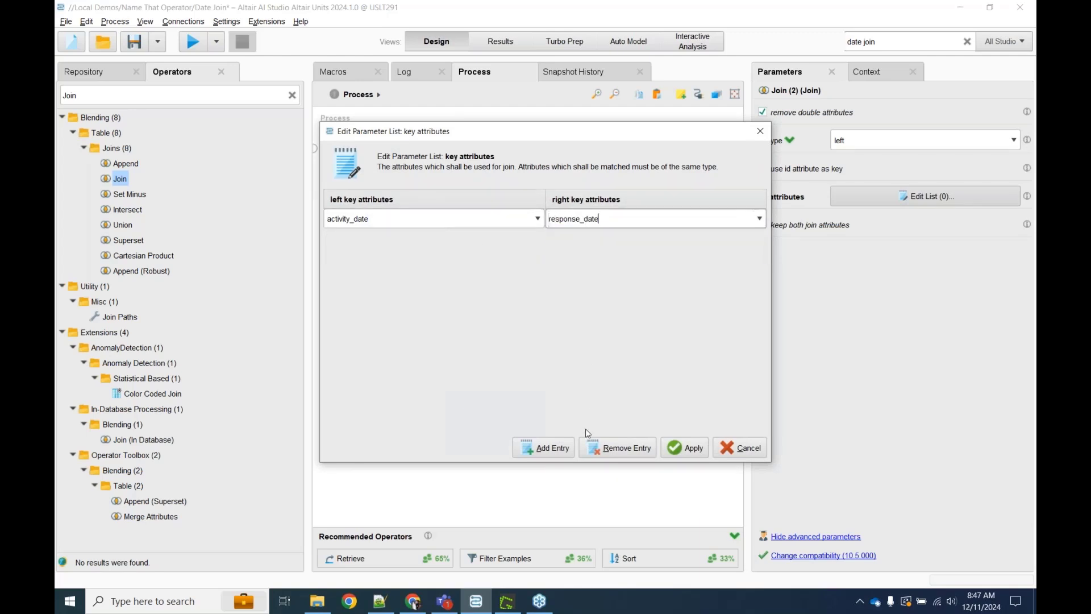
{"action": "left_click", "coordinate": [543, 448]}
{"action": "left_click", "coordinate": [538, 239]}
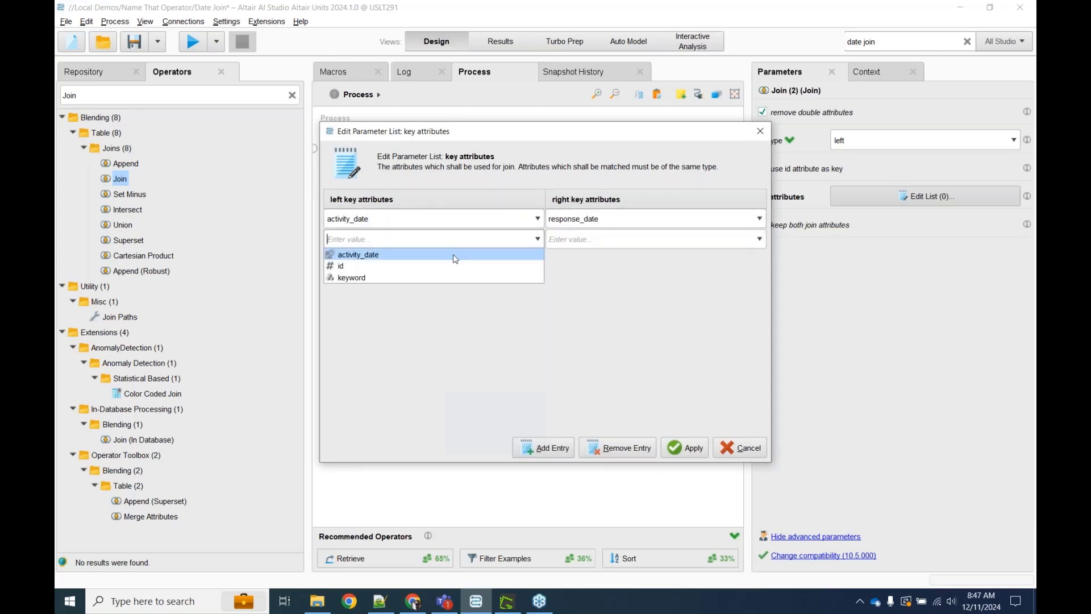
{"action": "left_click", "coordinate": [432, 262]}
{"action": "left_click", "coordinate": [759, 238]}
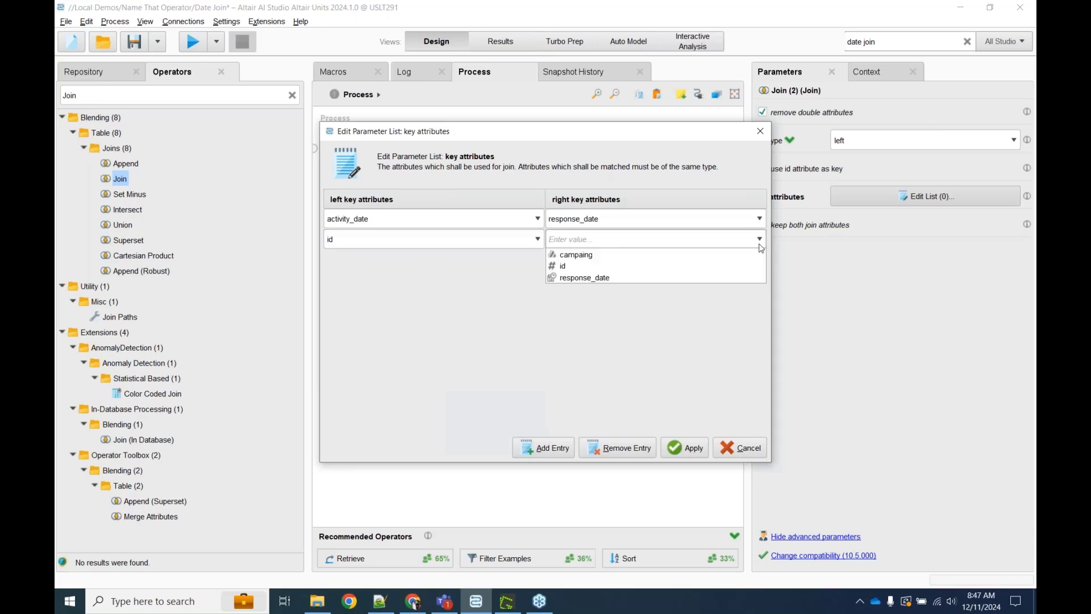
{"action": "left_click", "coordinate": [596, 266]}
{"action": "left_click", "coordinate": [698, 448]}
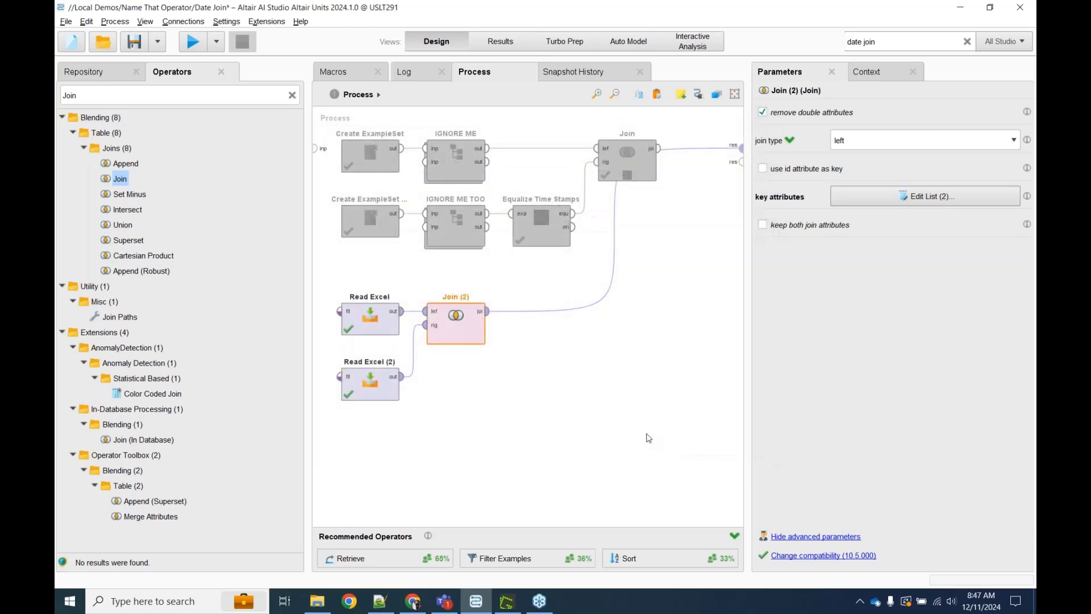
Step: Run the process and examine the joined example set with its activity_date and keyword columns widened
{"action": "left_click", "coordinate": [186, 45]}
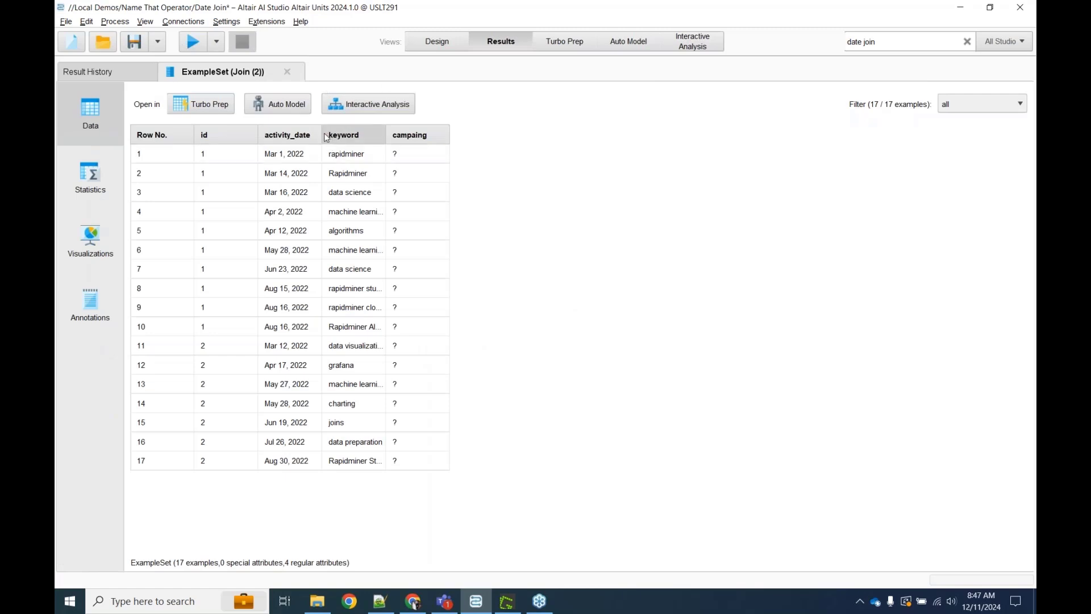
{"action": "mouse_move", "coordinate": [323, 134]}
{"action": "left_mouse_down"}
{"action": "mouse_move", "coordinate": [391, 132]}
{"action": "mouse_move", "coordinate": [339, 133]}
{"action": "left_mouse_up"}
{"action": "left_click_drag", "start_coordinate": [407, 134], "coordinate": [468, 142]}
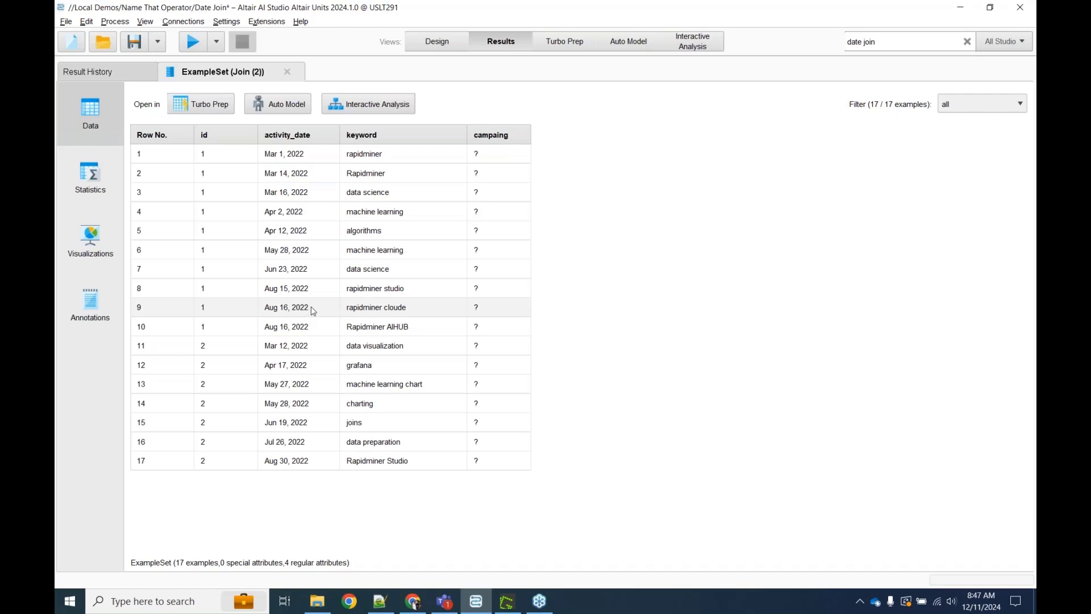
Step: Make room in the process by moving Join (2) beneath the disabled Join operator, and review the Equalize Time Stamps settings
{"action": "left_click", "coordinate": [448, 33]}
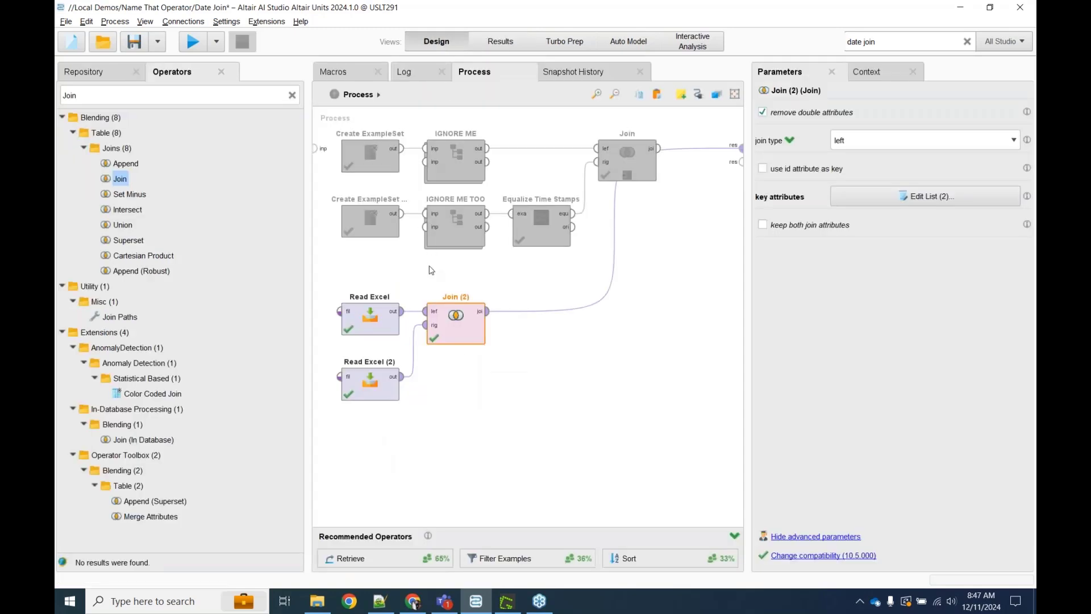
{"action": "left_click", "coordinate": [370, 326]}
{"action": "left_click", "coordinate": [379, 390]}
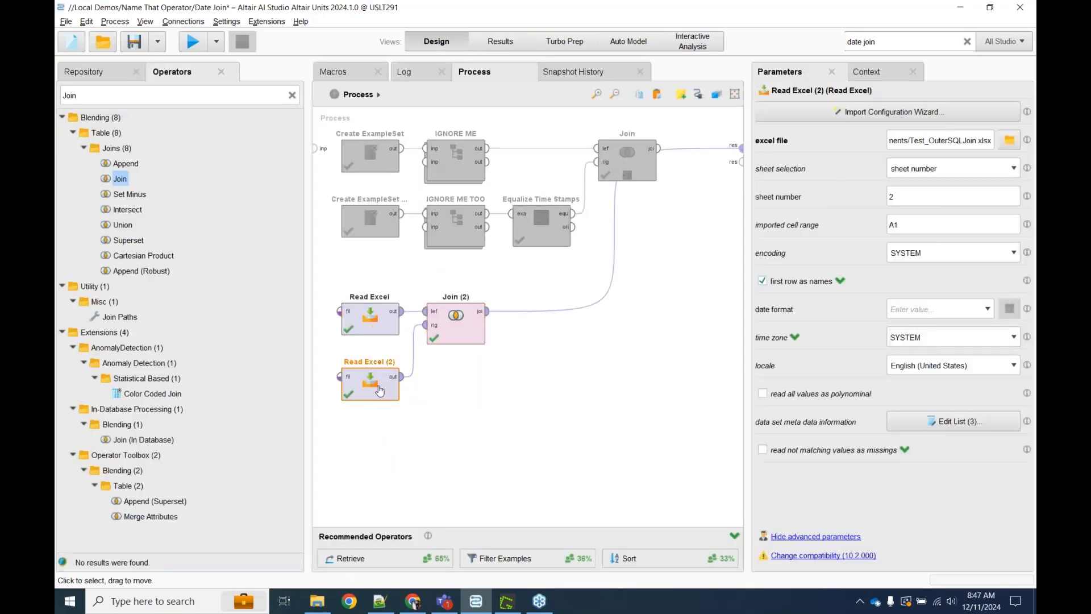
{"action": "left_click_drag", "start_coordinate": [441, 330], "coordinate": [611, 329]}
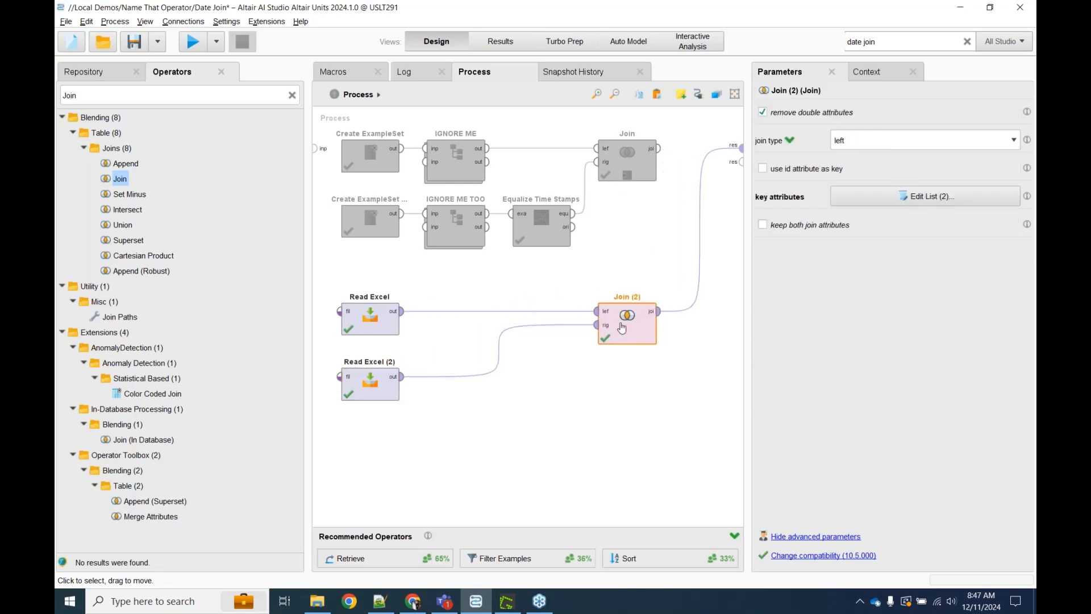
{"action": "left_click", "coordinate": [535, 233]}
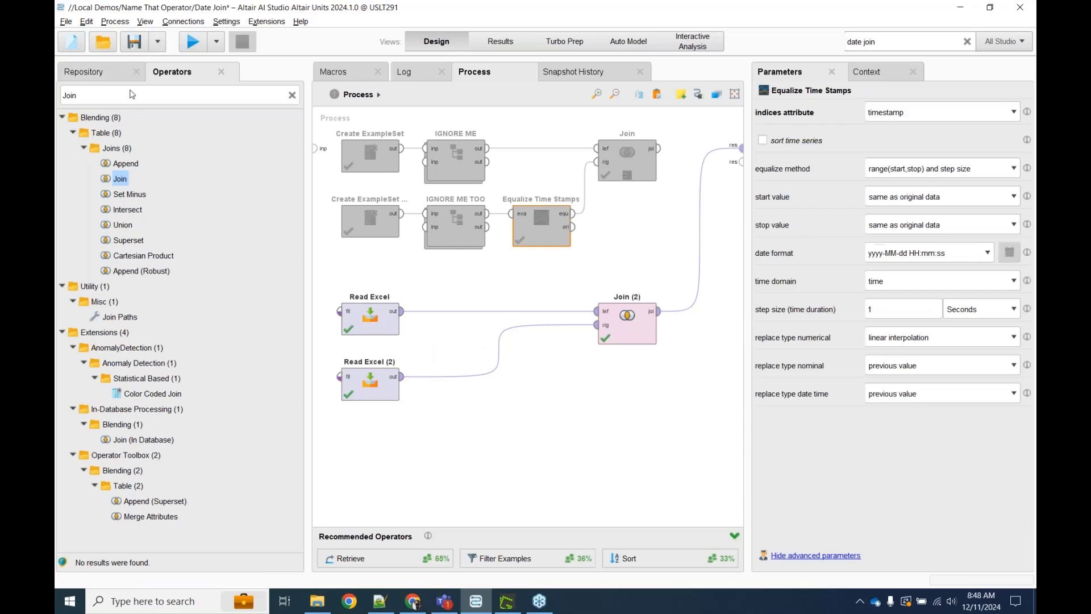
Step: Find the Remove Duplicates operator and insert it between Read Excel (2) and Join (2)
{"action": "left_click", "coordinate": [102, 97]}
{"action": "type", "text": "Re"}
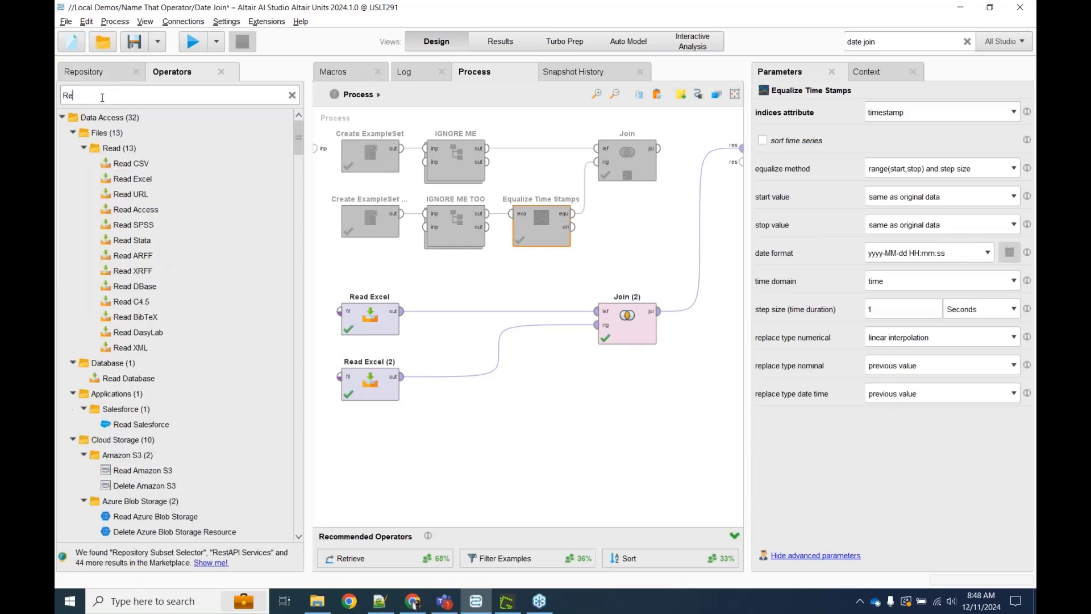
{"action": "type", "text": "publi"}
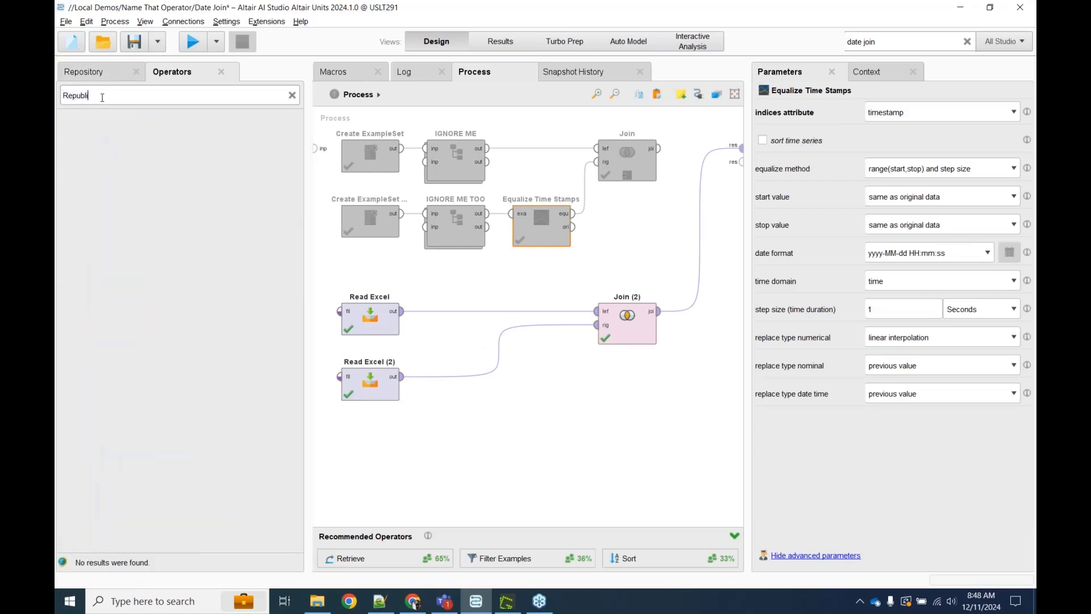
{"action": "key", "text": "BackSpace"}
{"action": "key", "text": "BackSpace"}
{"action": "key", "text": "BackSpace"}
{"action": "type", "text": "Dup"}
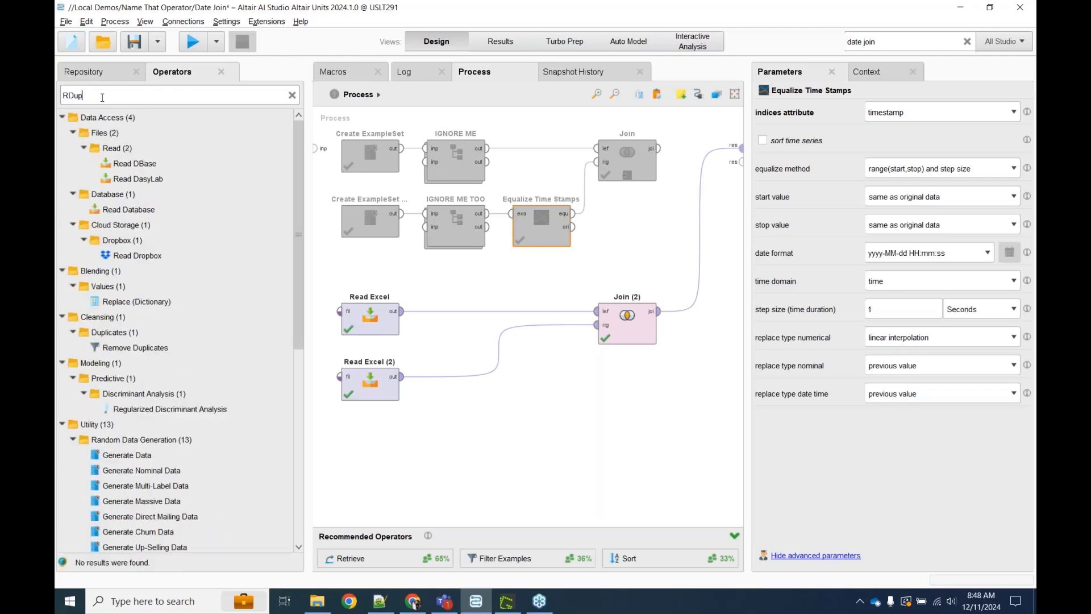
{"action": "left_click_drag", "start_coordinate": [135, 147], "coordinate": [456, 387]}
Step: Set Remove Duplicates to the single attribute filter type with response_date as the attribute
{"action": "left_click", "coordinate": [891, 139]}
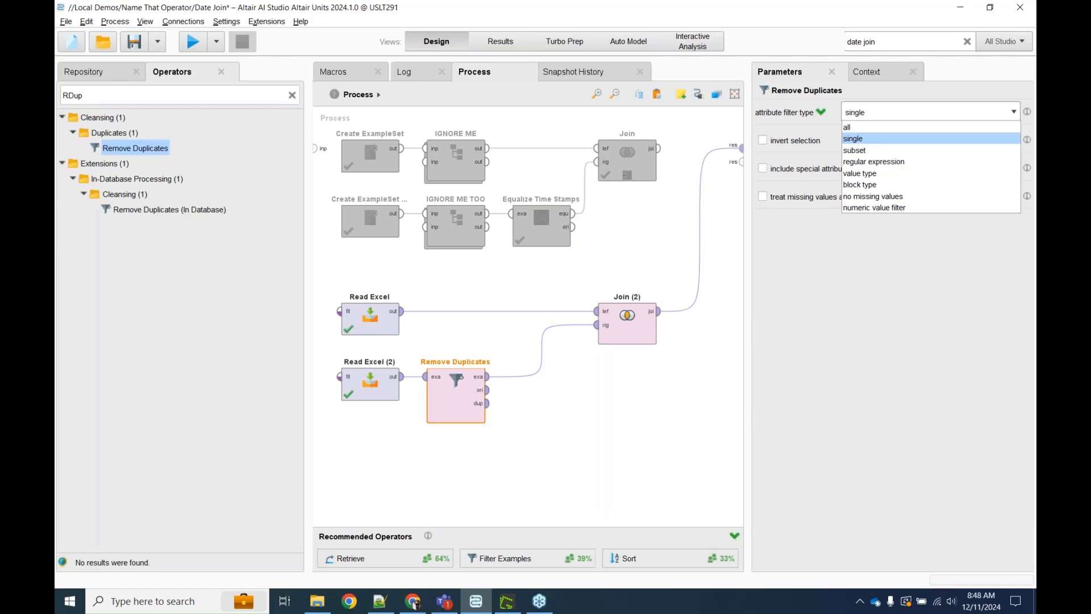
{"action": "left_click", "coordinate": [1014, 145]}
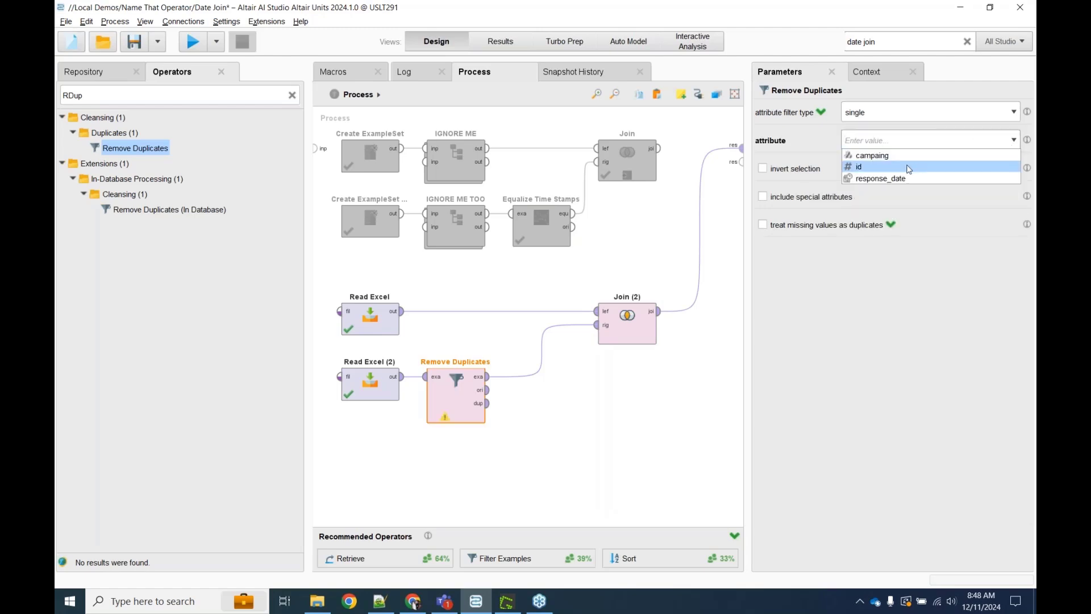
{"action": "left_click", "coordinate": [894, 178]}
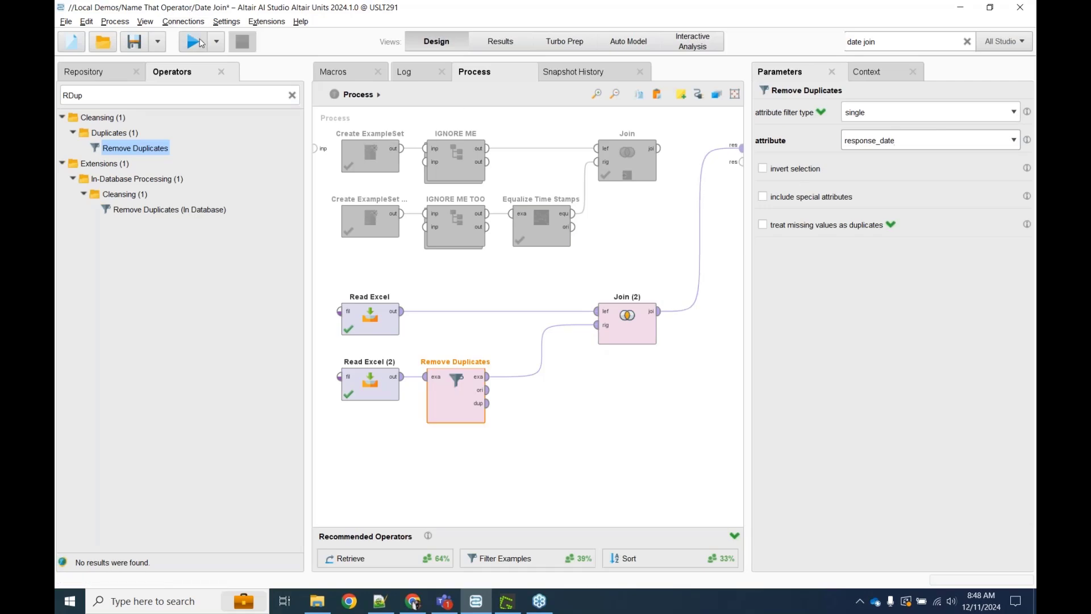
Step: Set a breakpoint after Remove Duplicates, run the process, and inspect the deduplicated example set with its campaing column widened
{"action": "right_click", "coordinate": [439, 403]}
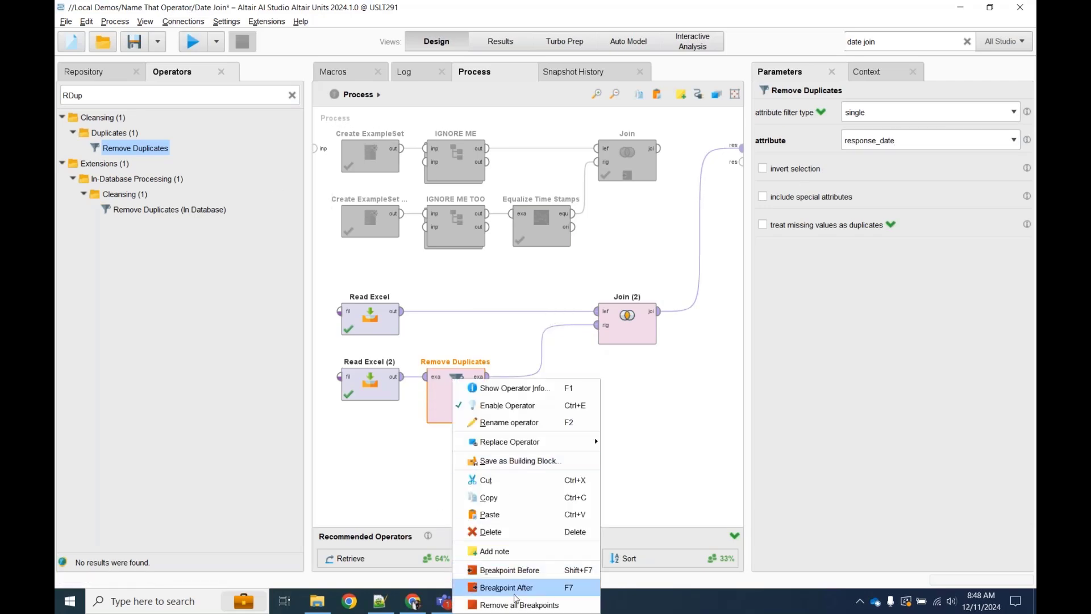
{"action": "left_click", "coordinate": [514, 588]}
{"action": "key", "text": "F11"}
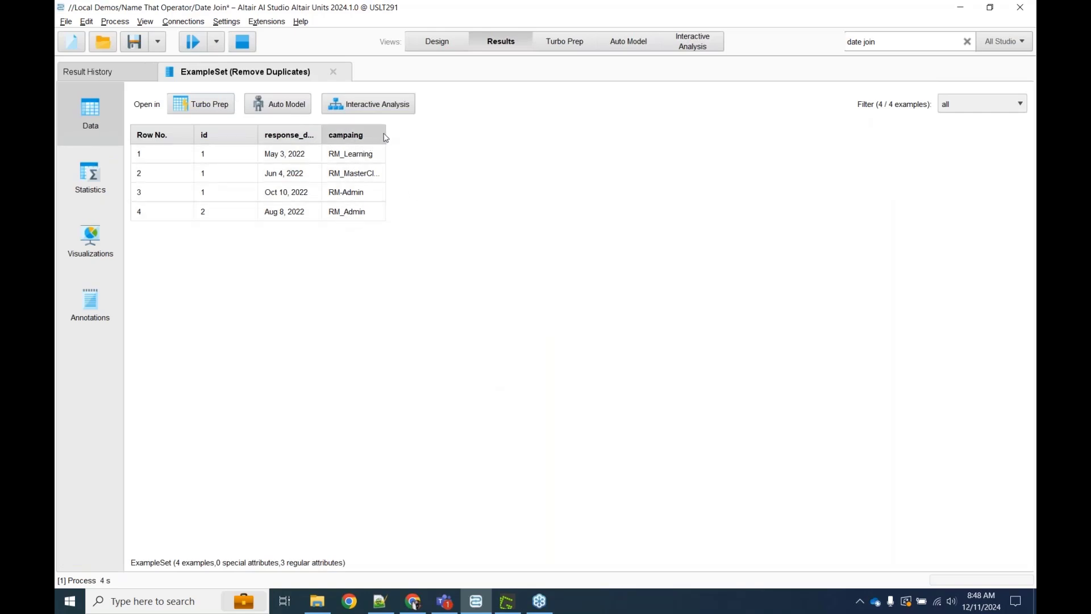
{"action": "left_click_drag", "start_coordinate": [386, 135], "coordinate": [514, 140]}
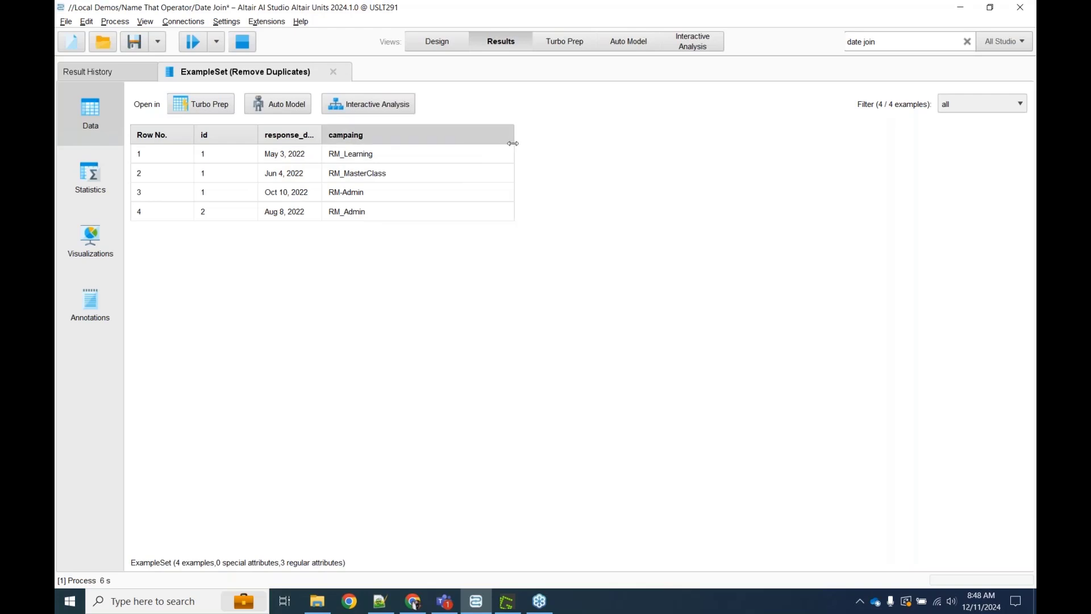
{"action": "left_click", "coordinate": [459, 44]}
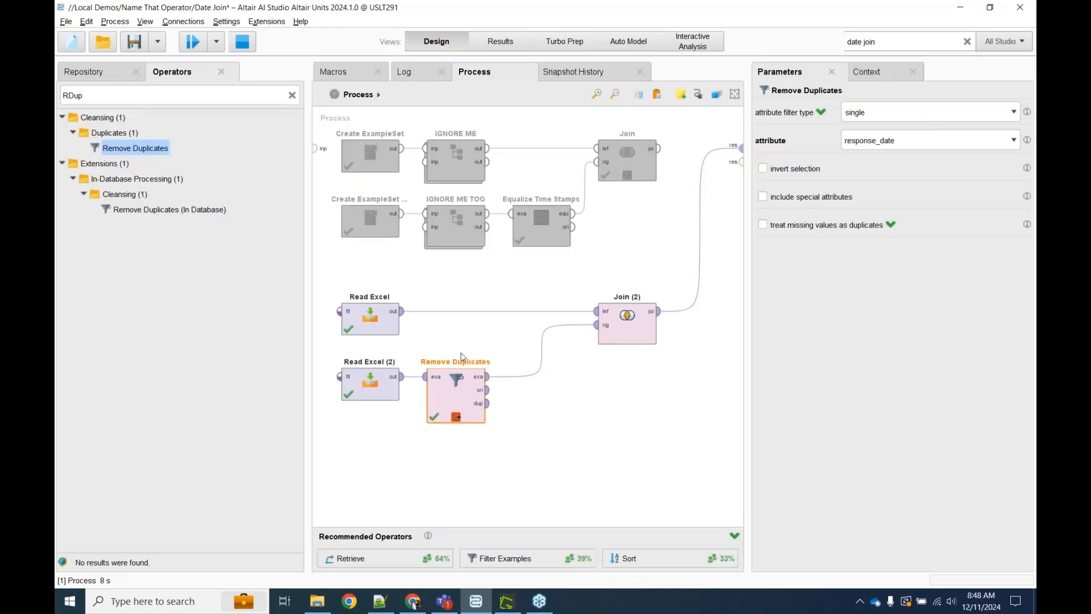
Step: Find the Equalize Time Stamps operator and insert it between Remove Duplicates and Join (2)
{"action": "left_click", "coordinate": [124, 95]}
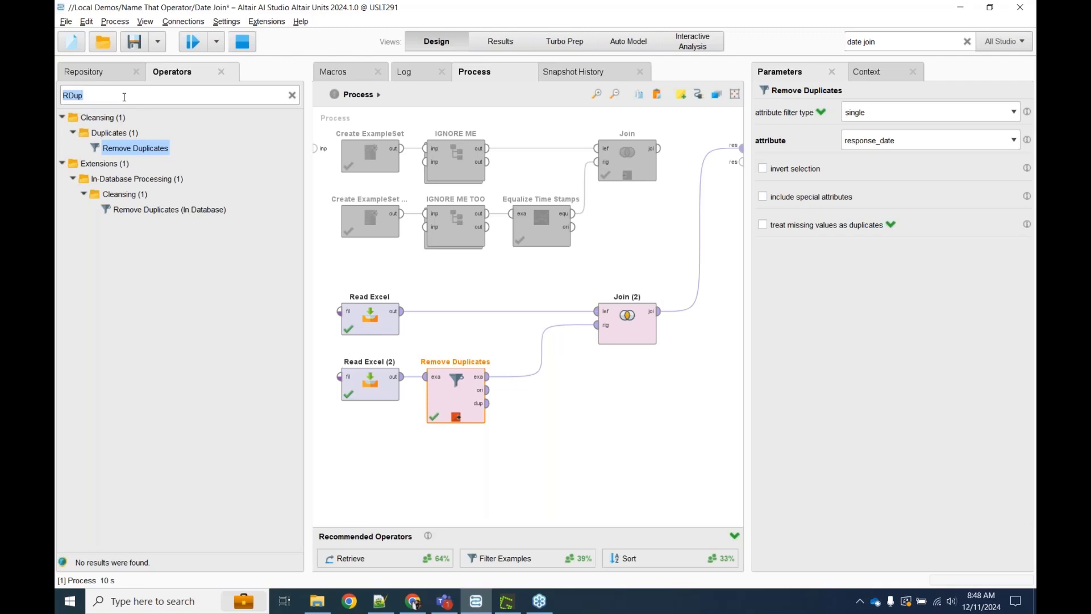
{"action": "left_click_drag", "start_coordinate": [135, 148], "coordinate": [223, 211]}
{"action": "type", "text": "ETS"}
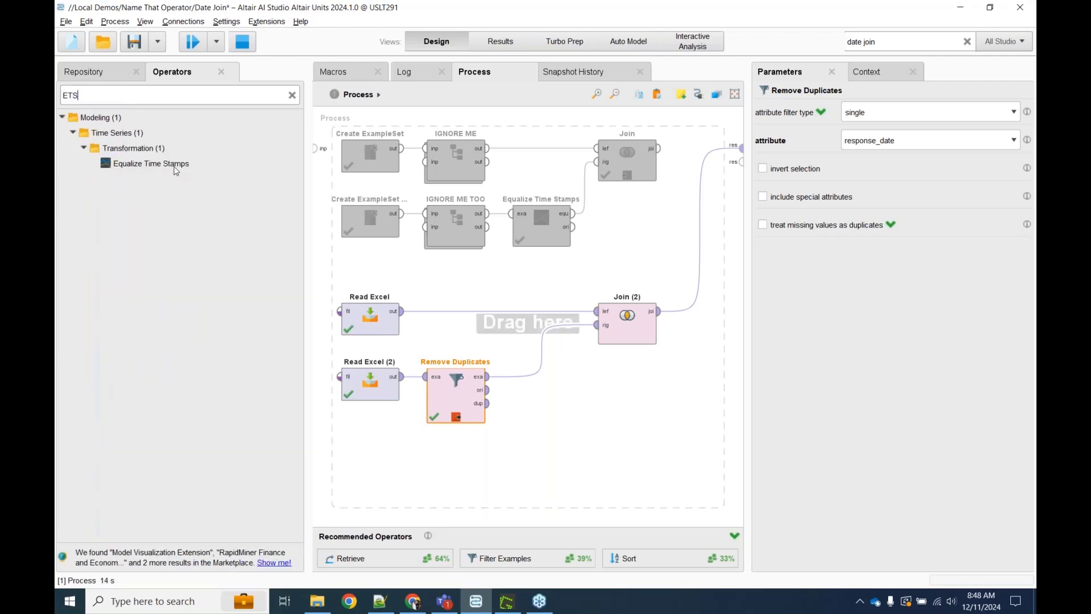
{"action": "left_click_drag", "start_coordinate": [176, 171], "coordinate": [514, 376]}
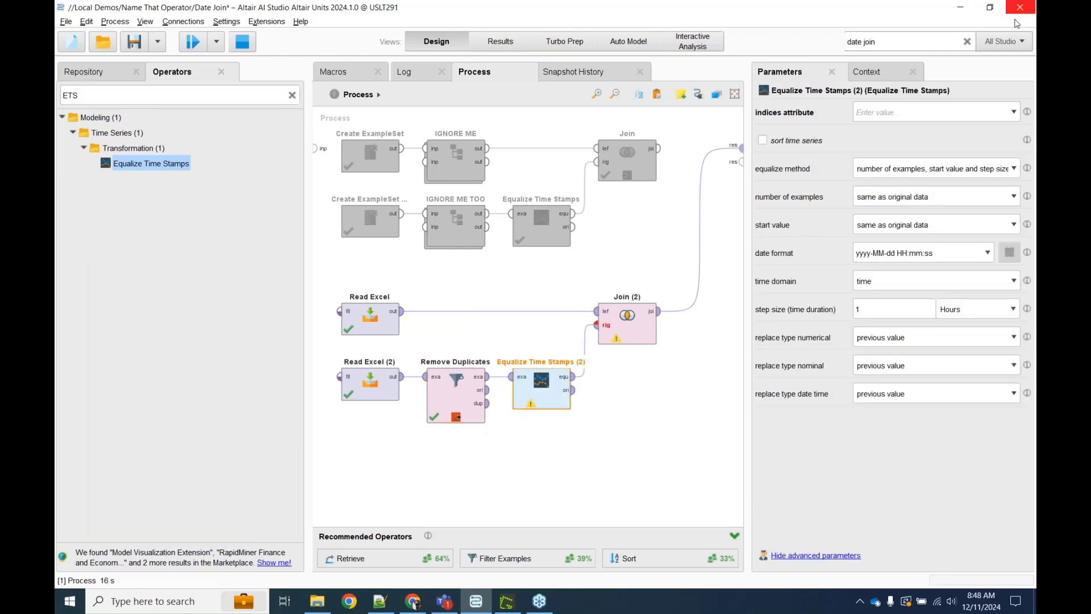
Step: Configure Equalize Time Stamps (2) with response_date as indices attribute, a 24-hour step size, and previous value for numerical replacement
{"action": "left_click", "coordinate": [1013, 113]}
{"action": "left_click", "coordinate": [926, 126]}
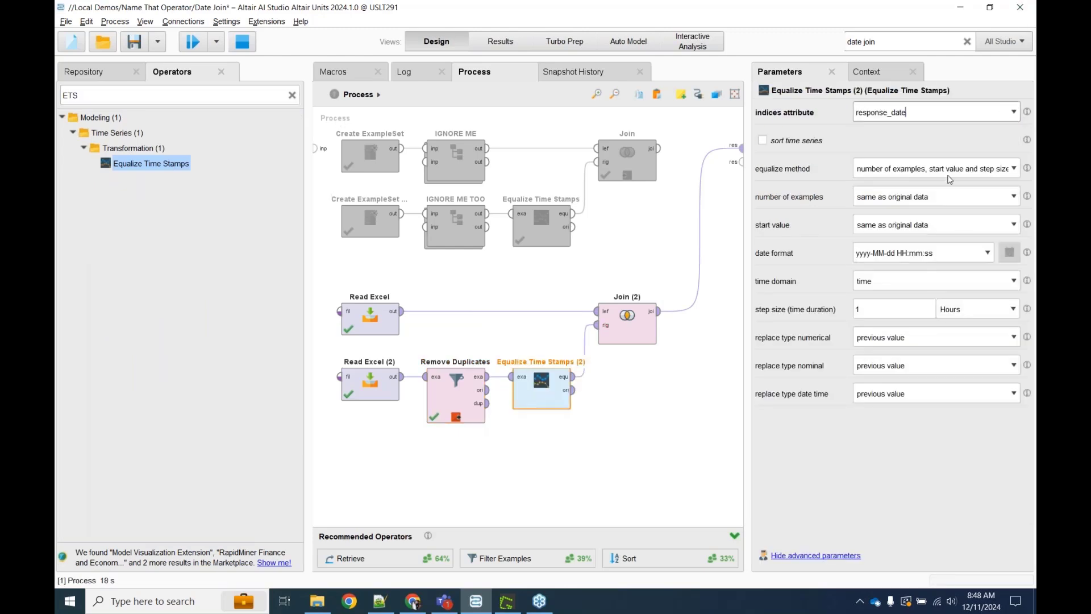
{"action": "left_click", "coordinate": [979, 309]}
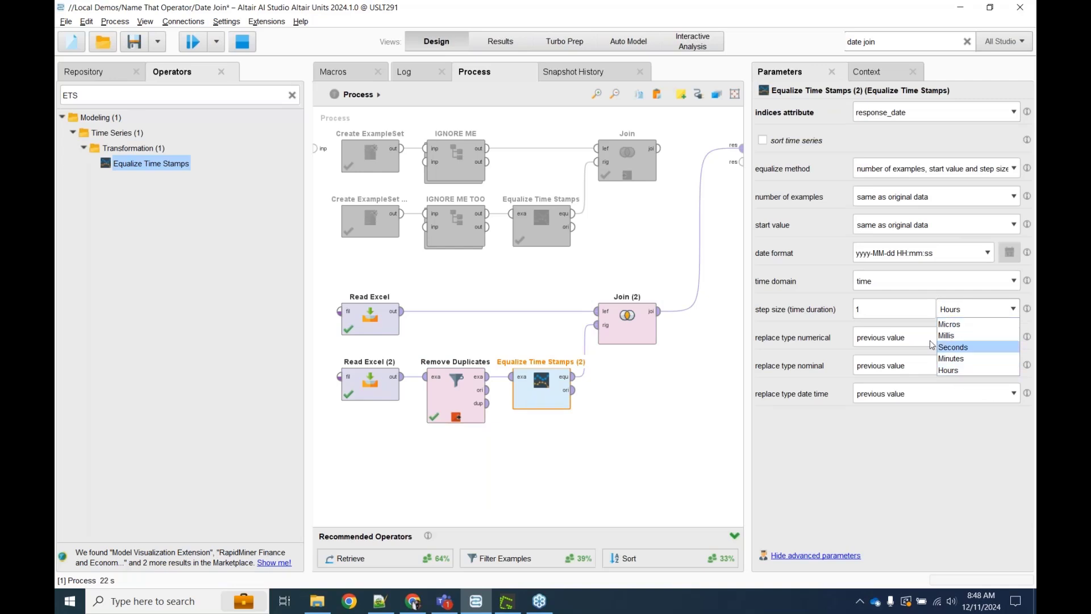
{"action": "left_click", "coordinate": [952, 371]}
{"action": "left_click", "coordinate": [909, 315]}
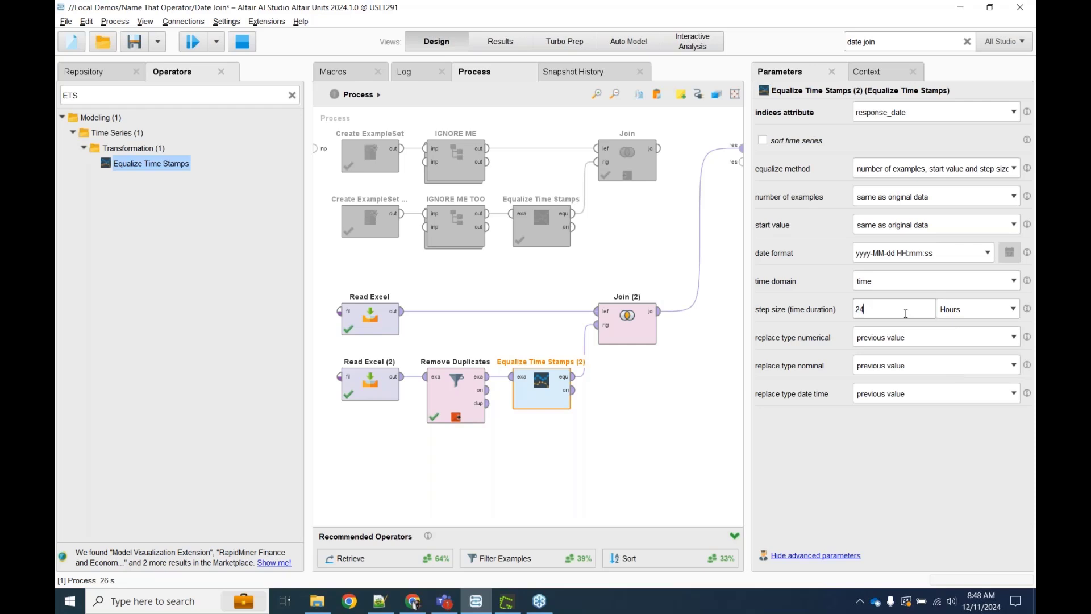
{"action": "left_click", "coordinate": [977, 339]}
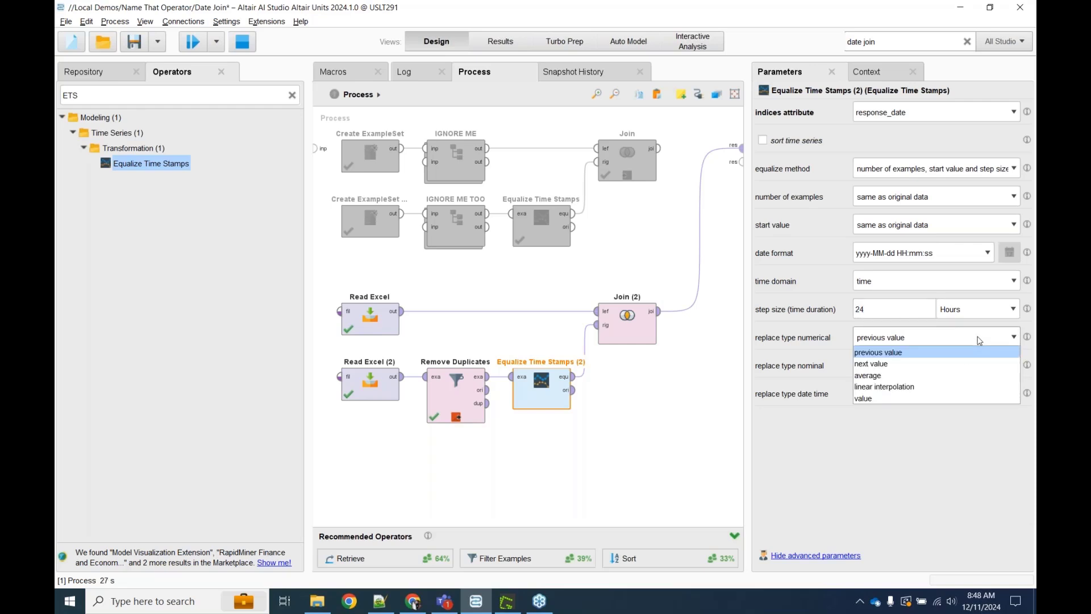
{"action": "left_click", "coordinate": [909, 354]}
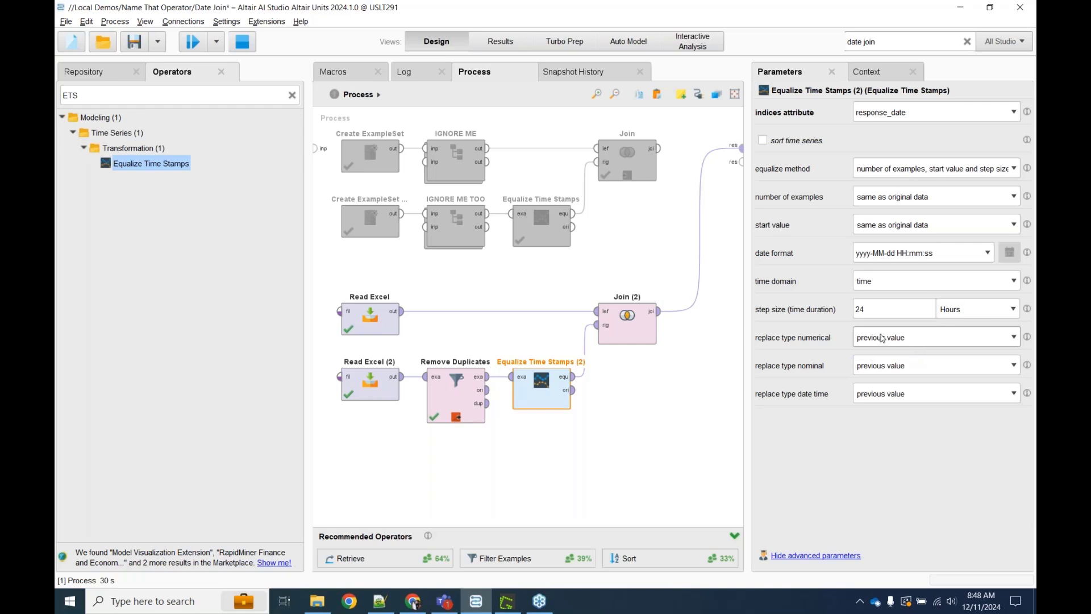
Step: Remove all existing breakpoints, set one after Equalize Time Stamps (2), and try running the process
{"action": "right_click", "coordinate": [541, 368]}
{"action": "left_click", "coordinate": [588, 604]}
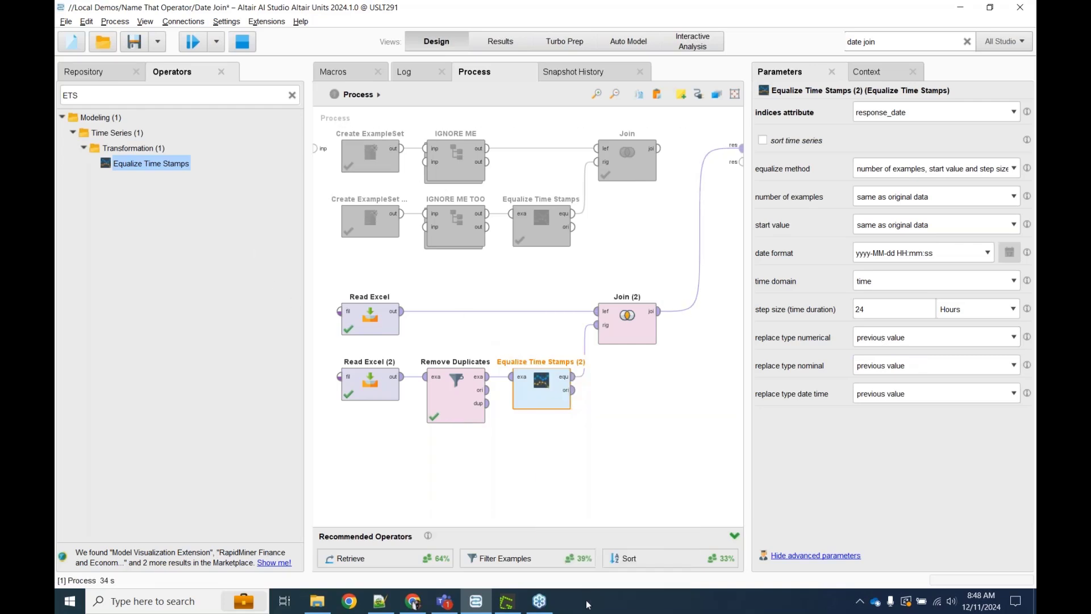
{"action": "right_click", "coordinate": [537, 398]}
{"action": "left_click", "coordinate": [599, 587]}
{"action": "left_click", "coordinate": [199, 42]}
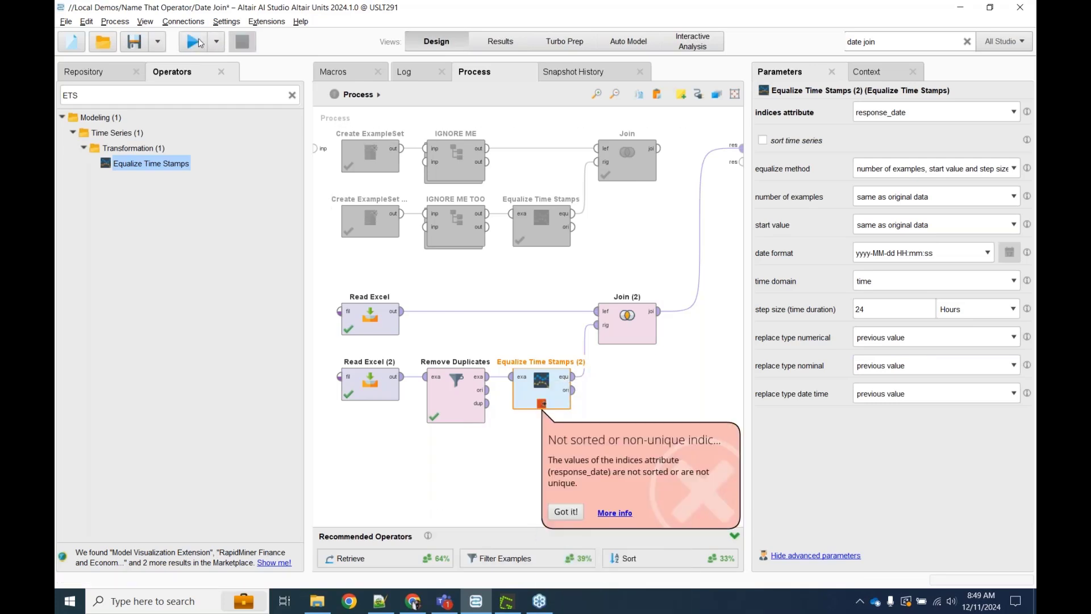
{"action": "left_click", "coordinate": [566, 512]}
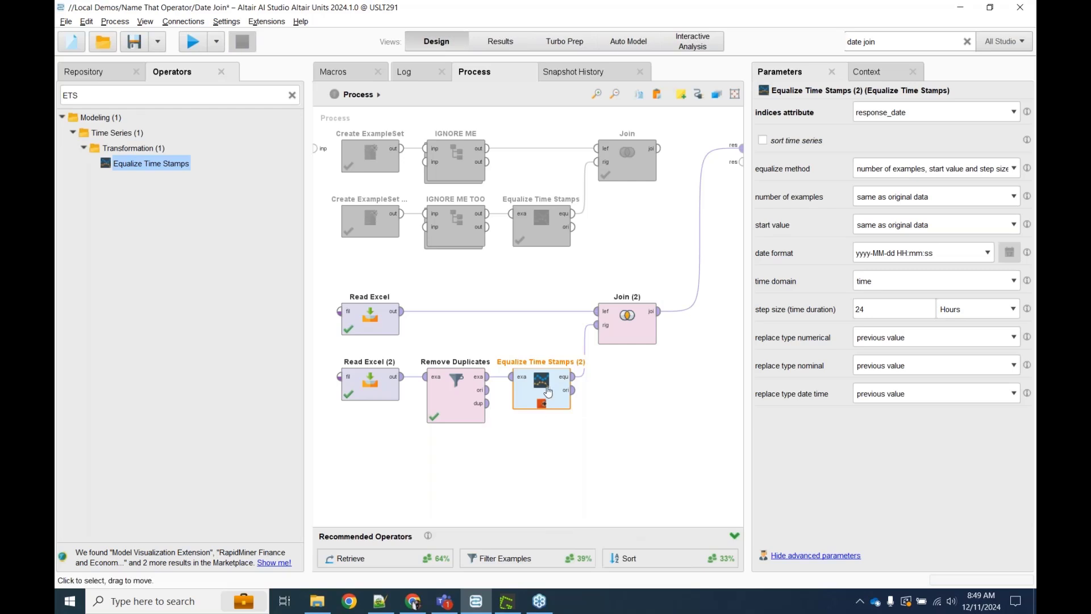
Step: Make room by moving Equalize Time Stamps (2) beneath Join (2), and insert a Sort operator after Remove Duplicates
{"action": "left_click_drag", "start_coordinate": [548, 392], "coordinate": [633, 392]}
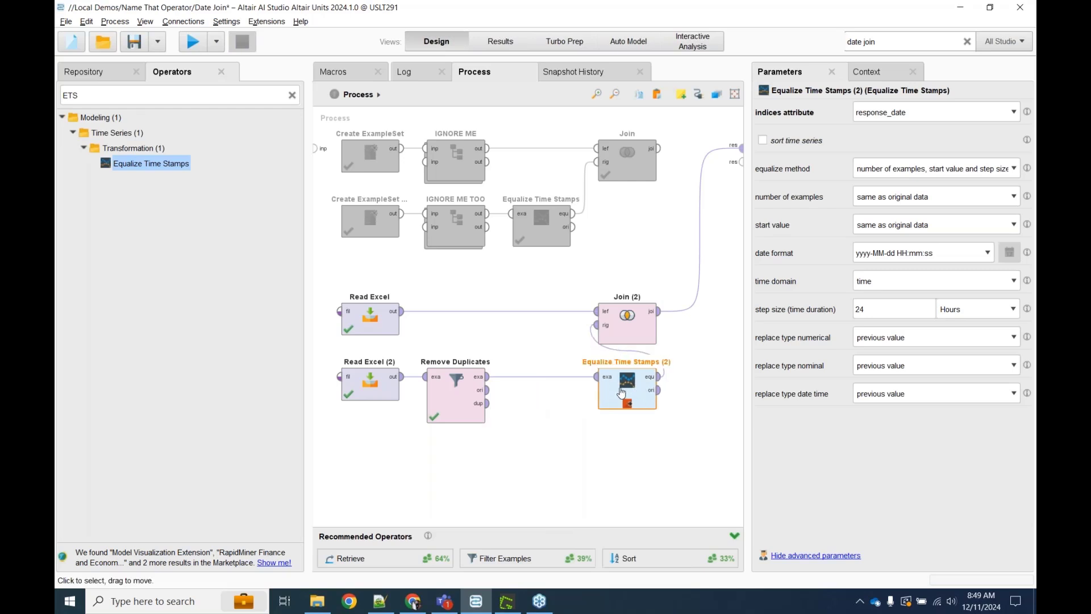
{"action": "double_click", "coordinate": [197, 95]}
{"action": "type", "text": "Sort"}
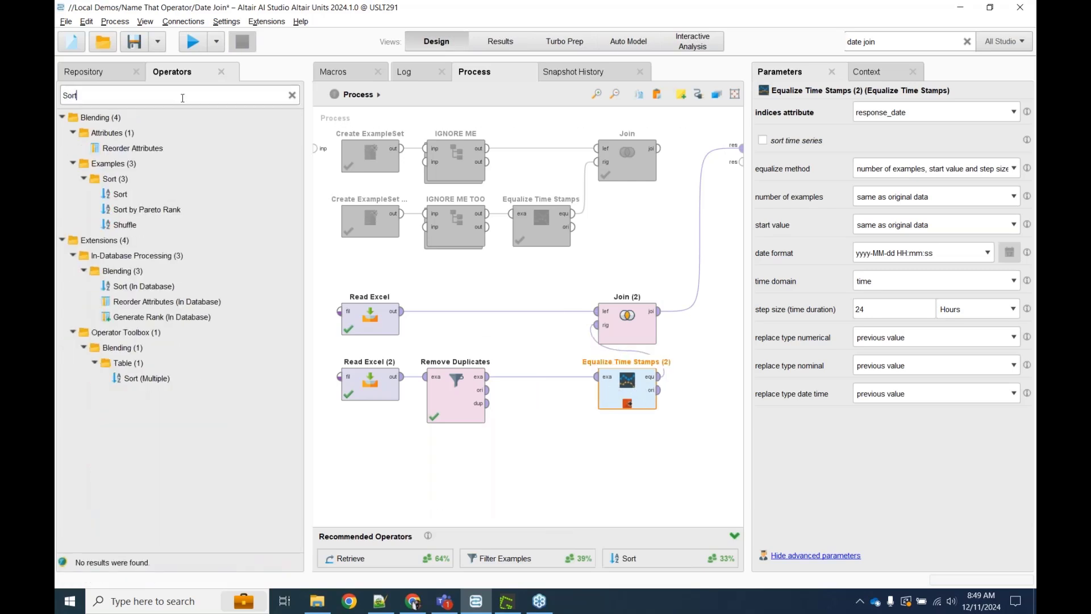
{"action": "left_click_drag", "start_coordinate": [120, 193], "coordinate": [539, 383]}
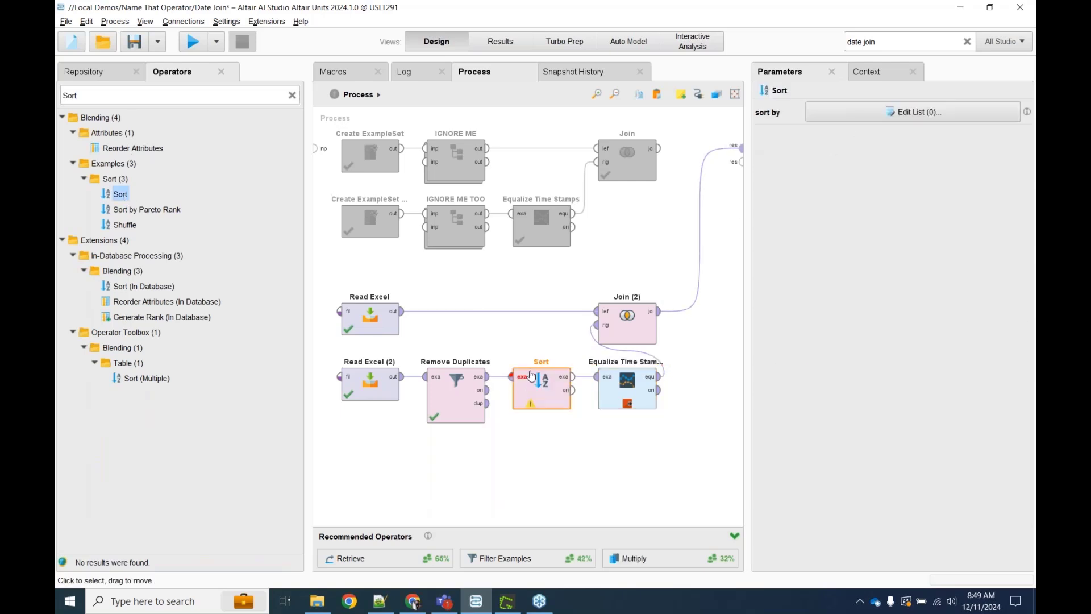
Step: Configure Sort to order by response_date ascending, and run the process to check the equalized output
{"action": "left_click", "coordinate": [895, 109]}
{"action": "left_click", "coordinate": [537, 218]}
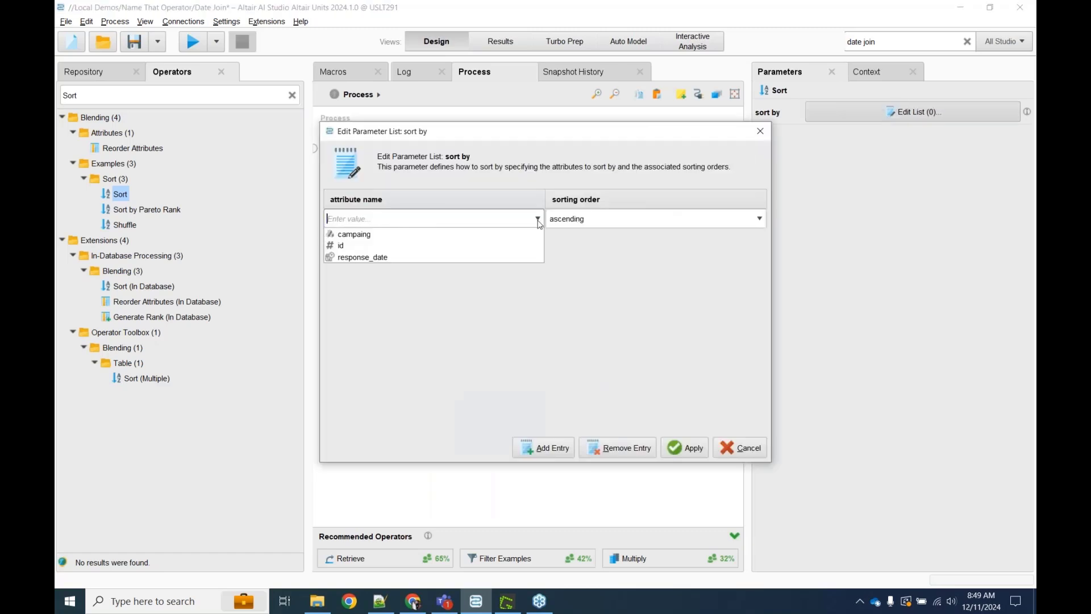
{"action": "left_click", "coordinate": [440, 257]}
{"action": "left_click", "coordinate": [697, 449]}
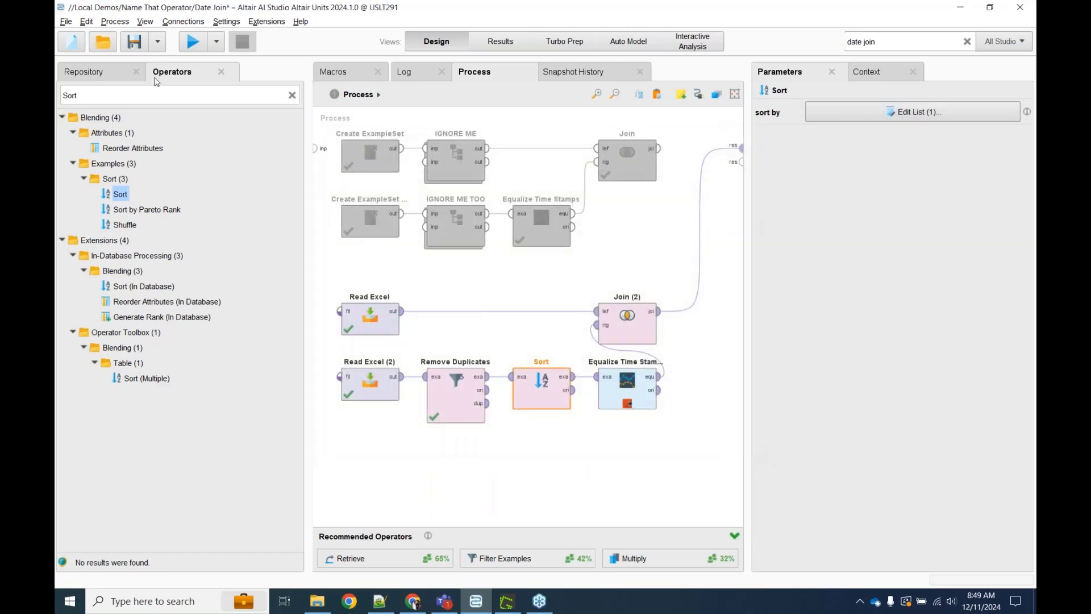
{"action": "left_click", "coordinate": [193, 42]}
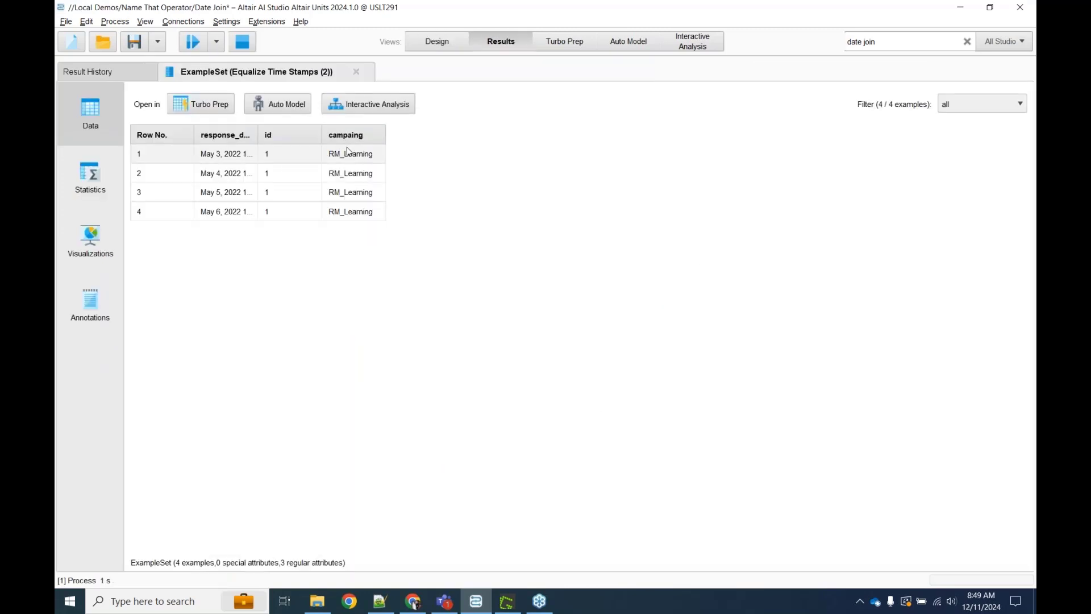
{"action": "left_click", "coordinate": [436, 42]}
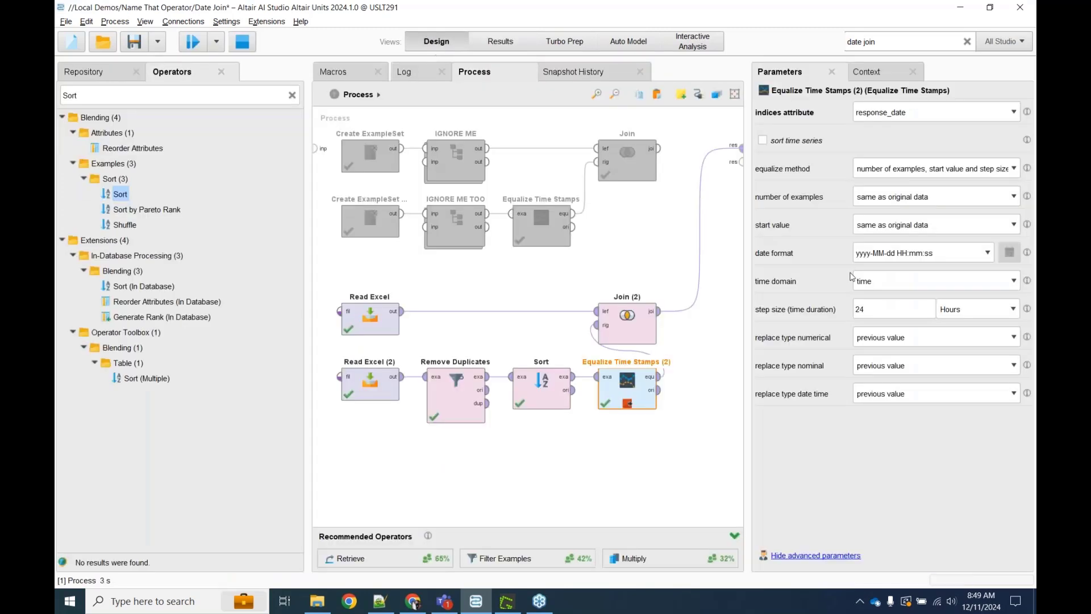
Step: Set the equalize method of Equalize Time Stamps (2) to range(start,stop) and step size, and rerun the process
{"action": "left_click", "coordinate": [959, 168]}
{"action": "left_click", "coordinate": [881, 221]}
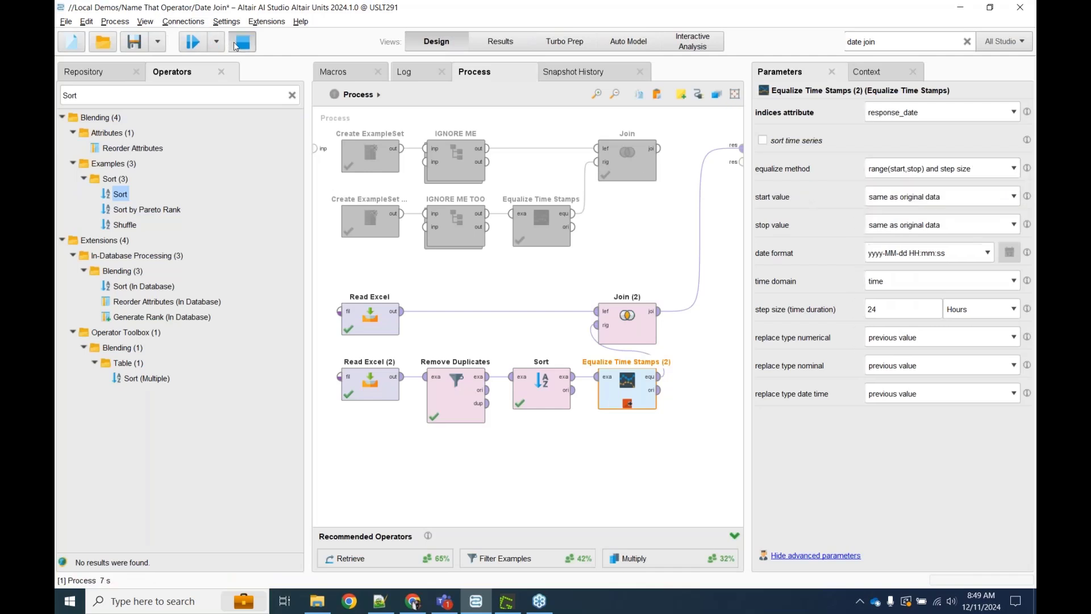
{"action": "left_click", "coordinate": [198, 45]}
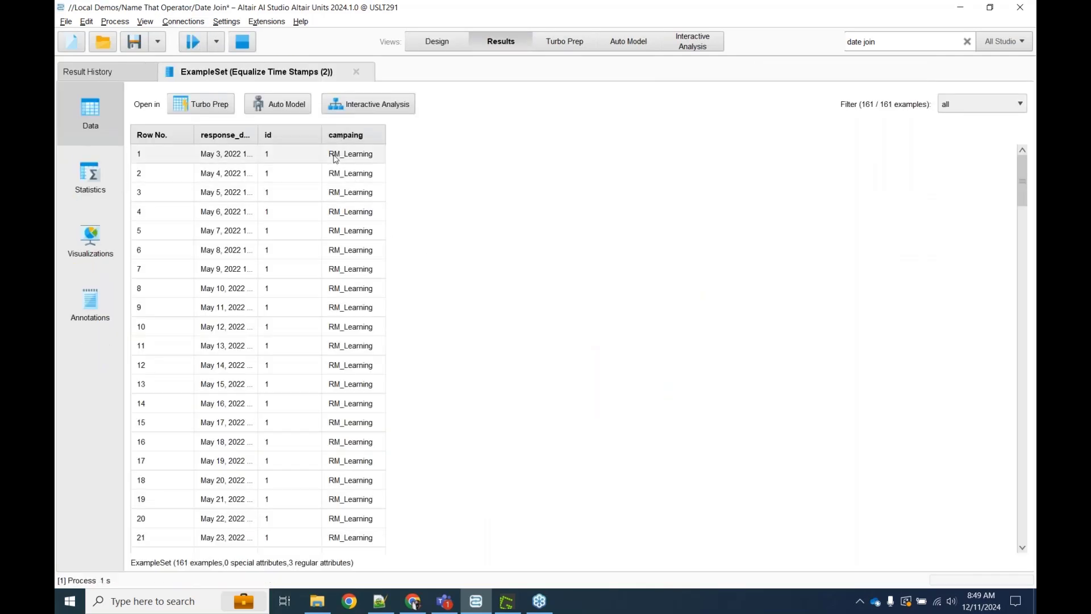
Step: Examine how response_date, id and campaing are filled across the daily rows of the equalized example set
{"action": "scroll", "coordinate": [328, 394], "scroll_direction": "down", "scroll_amount": 7}
{"action": "scroll", "coordinate": [328, 394], "scroll_direction": "down", "scroll_amount": 20}
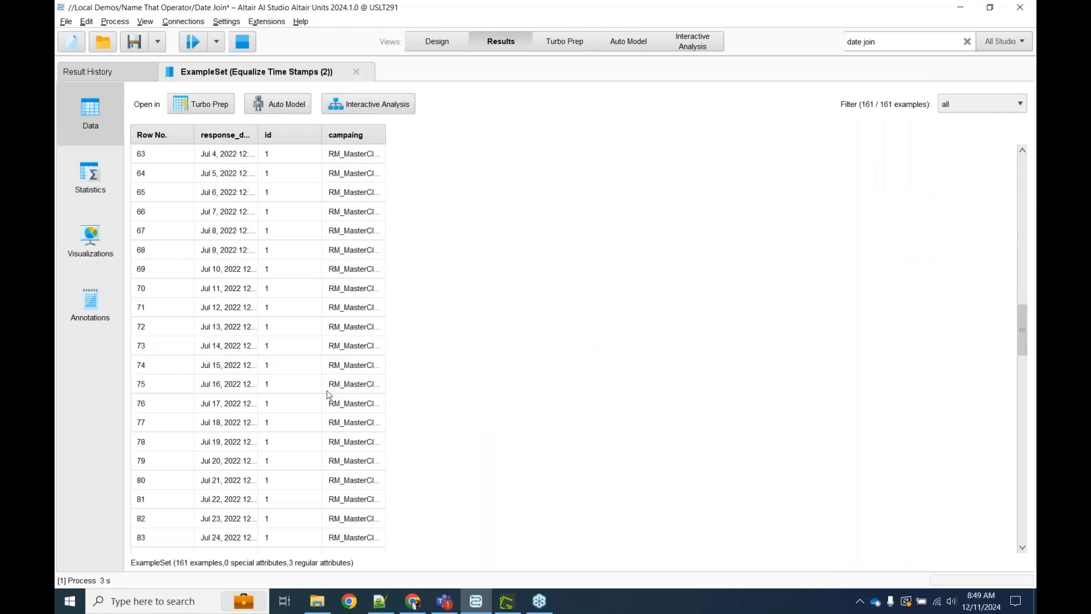
{"action": "scroll", "coordinate": [328, 394], "scroll_direction": "up", "scroll_amount": 20}
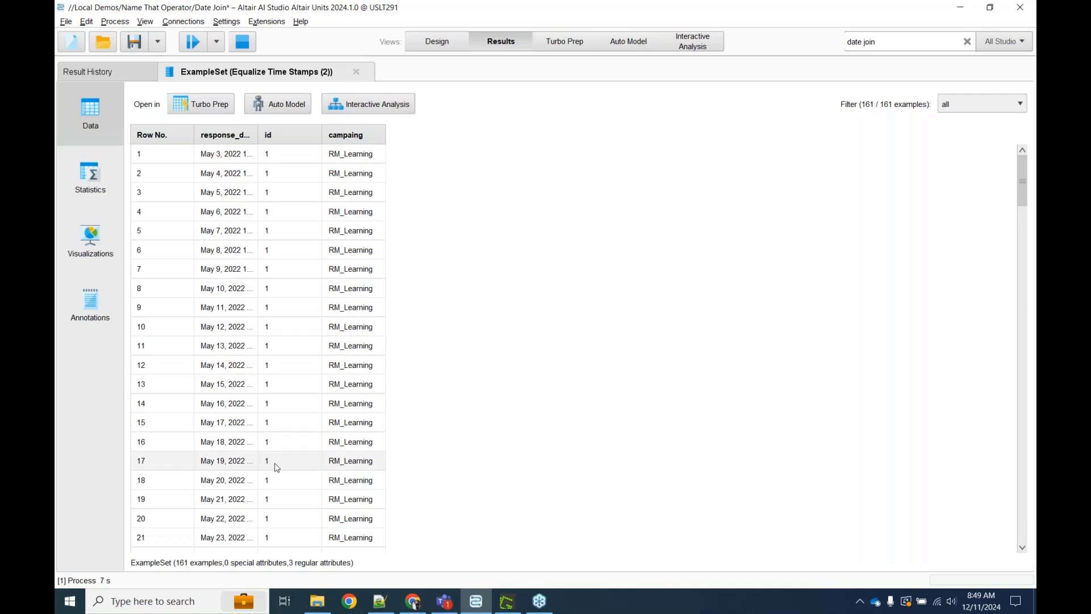
{"action": "scroll", "coordinate": [307, 347], "scroll_direction": "down", "scroll_amount": 4}
{"action": "scroll", "coordinate": [307, 346], "scroll_direction": "down", "scroll_amount": 6}
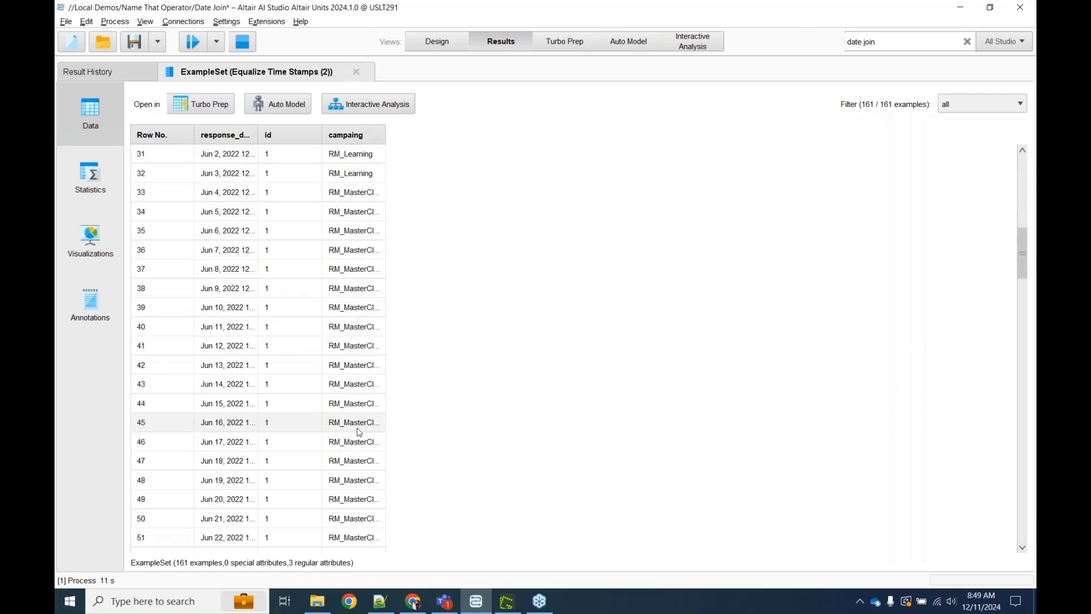
{"action": "scroll", "coordinate": [359, 431], "scroll_direction": "down", "scroll_amount": 3}
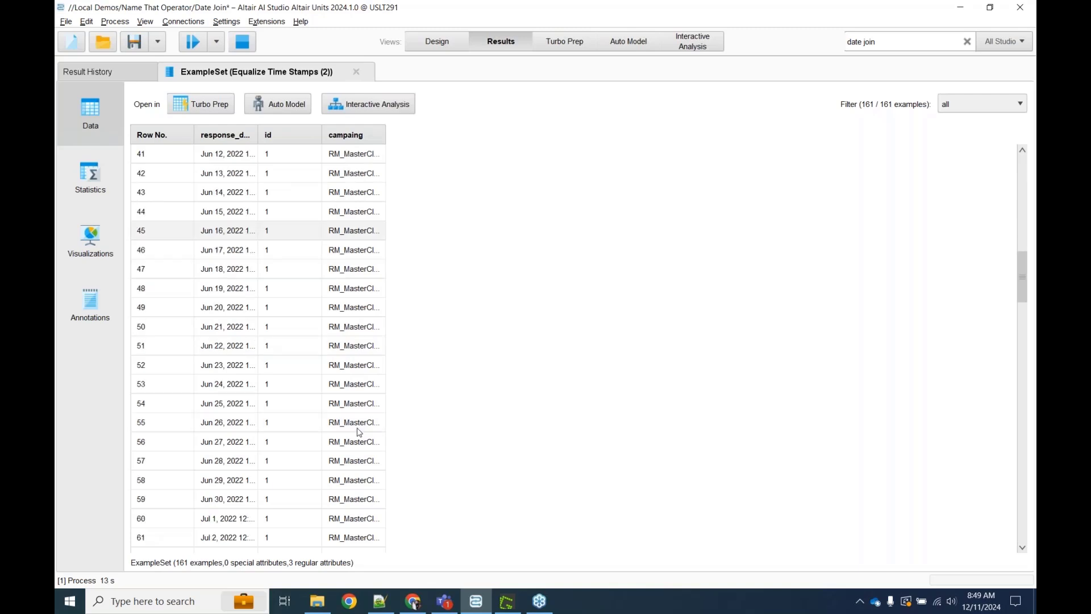
{"action": "scroll", "coordinate": [360, 420], "scroll_direction": "up", "scroll_amount": 12}
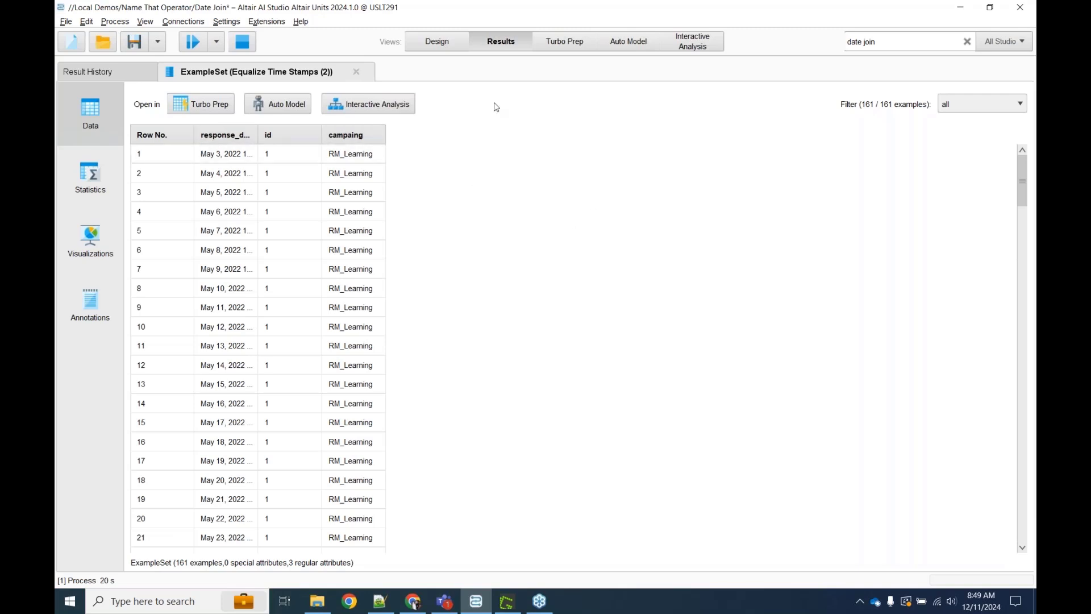
{"action": "left_click", "coordinate": [445, 48]}
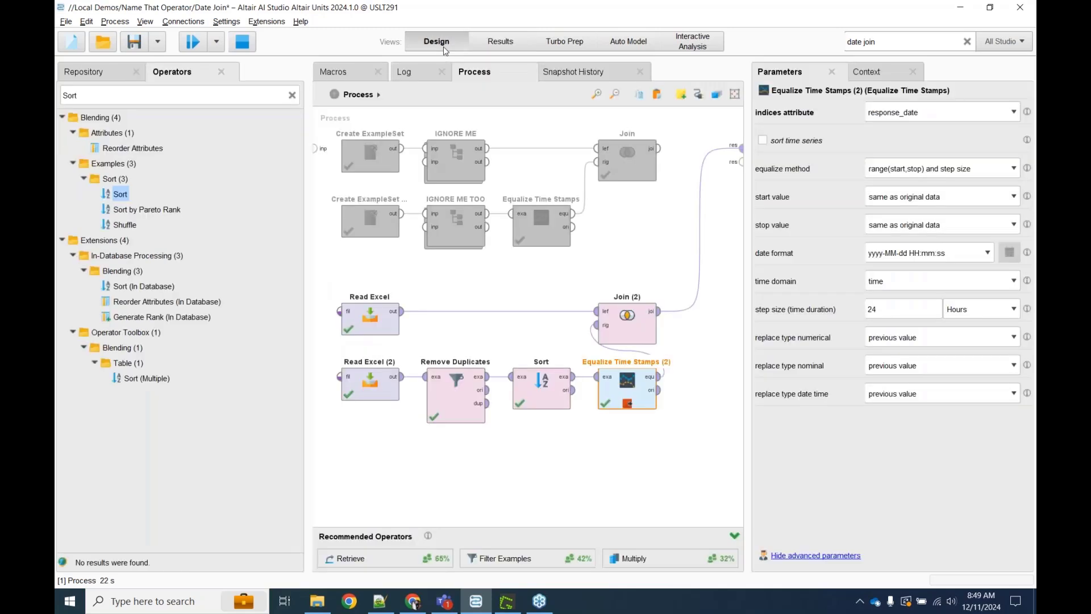
Step: Move Join (2) past Equalize Time Stamps (2), run the process to completion, and review the joined result with its campaing column widened
{"action": "left_click_drag", "start_coordinate": [647, 335], "coordinate": [702, 319]}
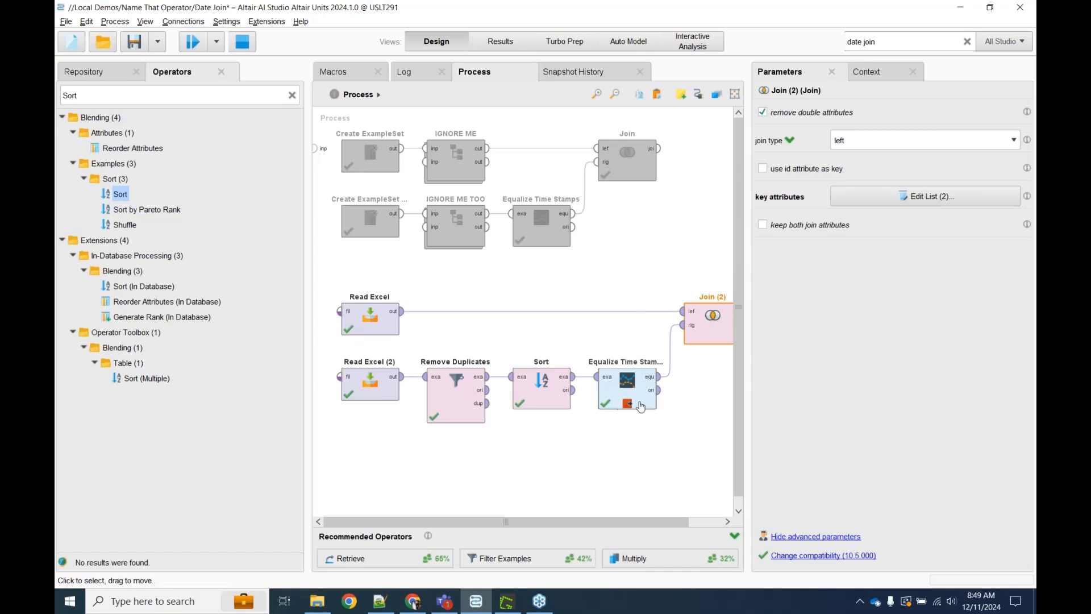
{"action": "left_click", "coordinate": [194, 44]}
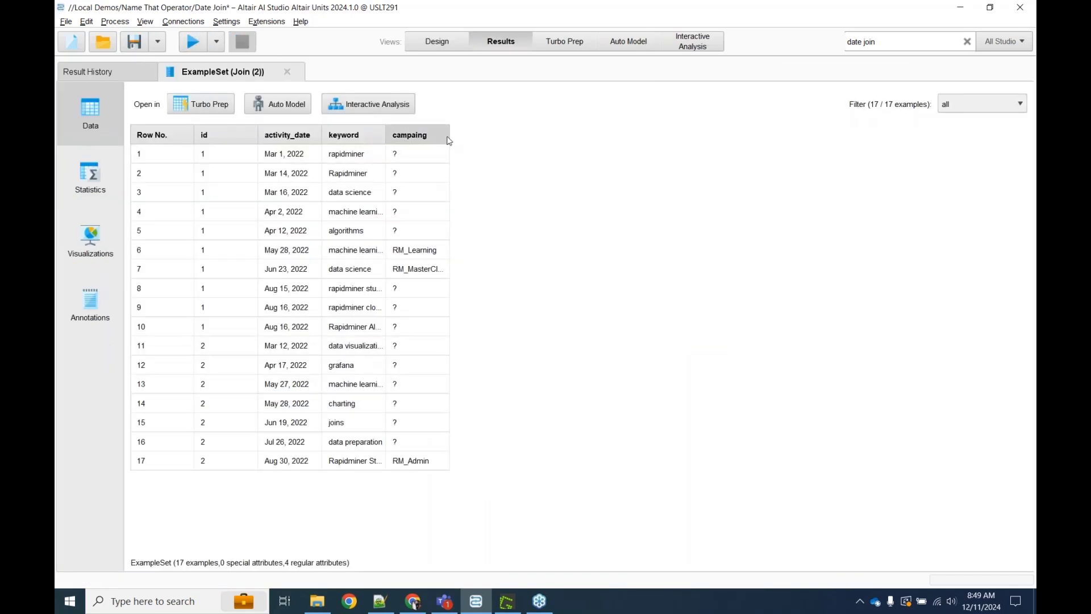
{"action": "left_click_drag", "start_coordinate": [449, 132], "coordinate": [528, 132]}
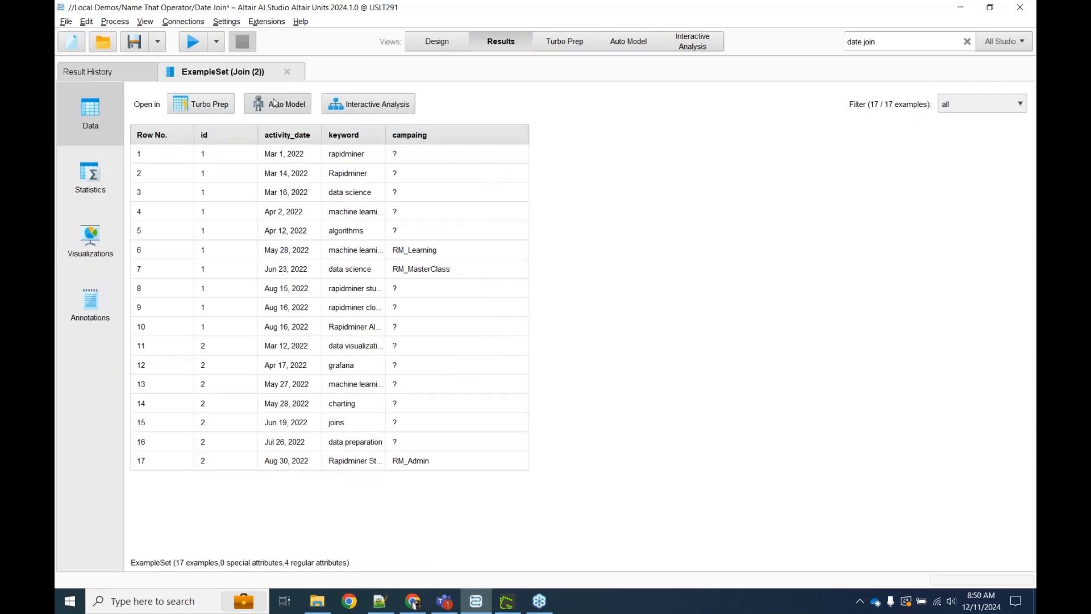
{"action": "left_click", "coordinate": [439, 41]}
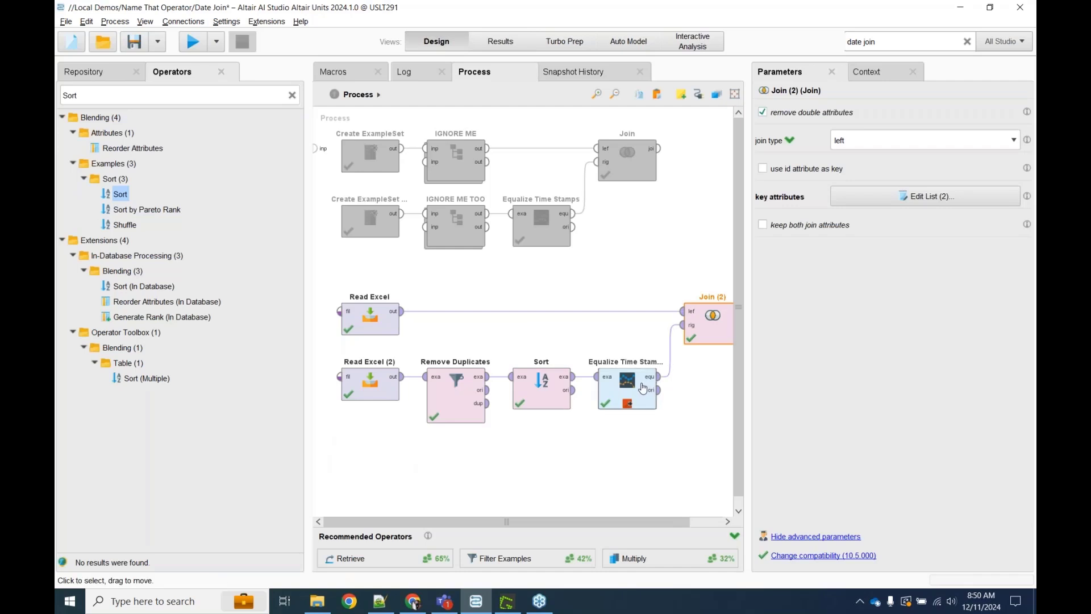
{"action": "left_click", "coordinate": [708, 334]}
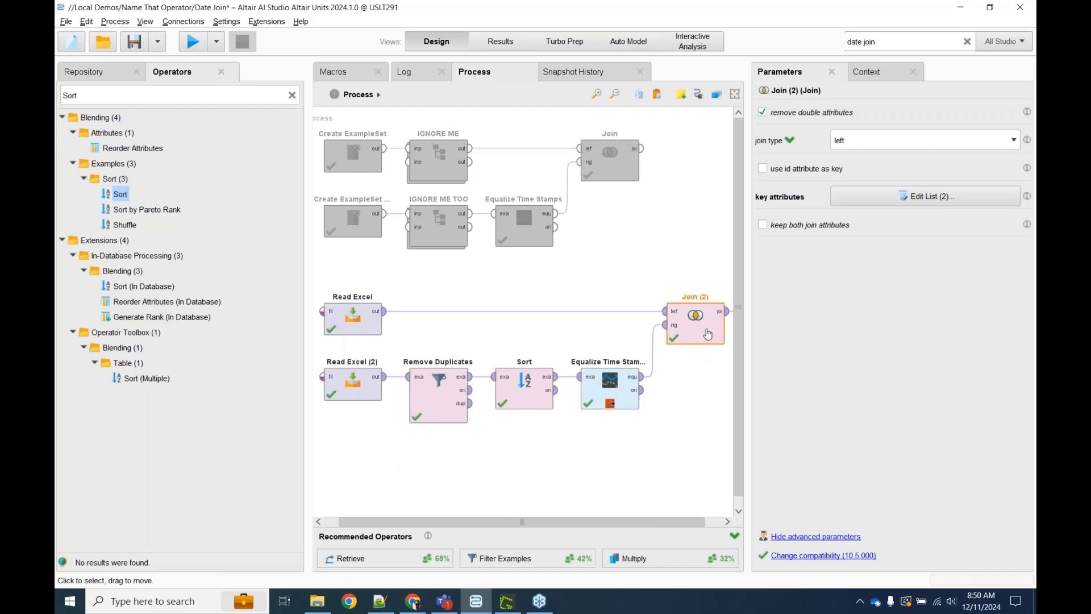
Step: Remove the id pair from the key attributes of Join (2), and run the process through its breakpoint to the joined result
{"action": "left_click", "coordinate": [908, 197]}
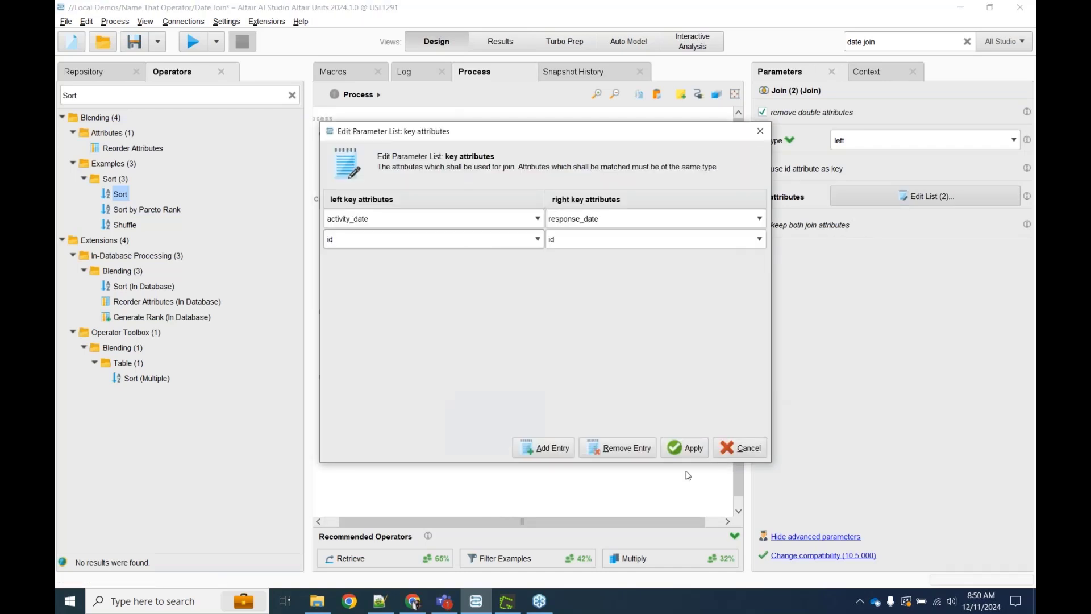
{"action": "left_click", "coordinate": [622, 446]}
{"action": "left_click", "coordinate": [682, 448]}
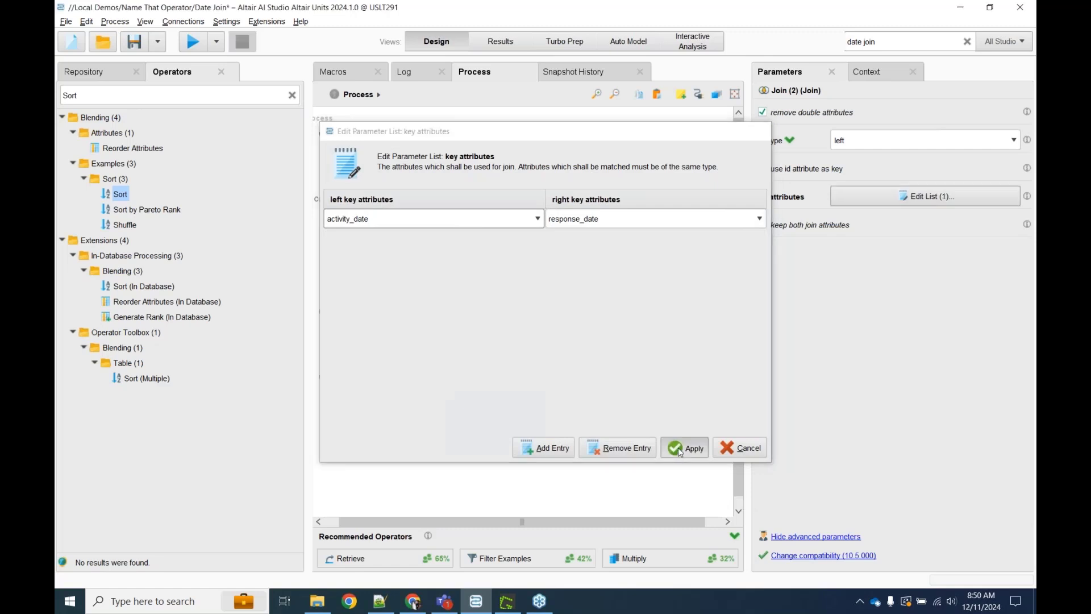
{"action": "left_click", "coordinate": [193, 45]}
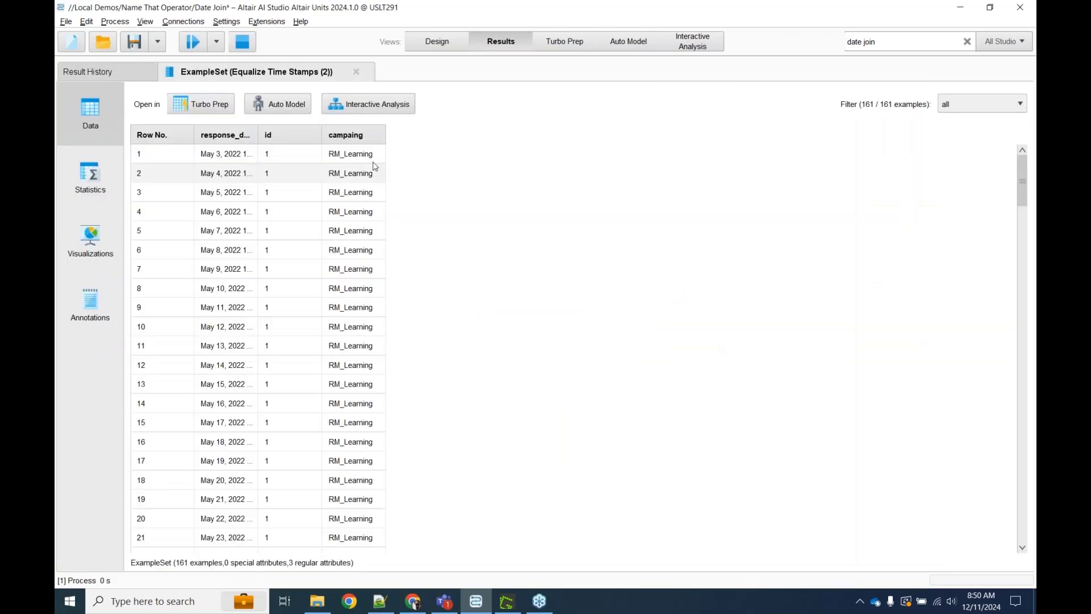
{"action": "left_click", "coordinate": [193, 44]}
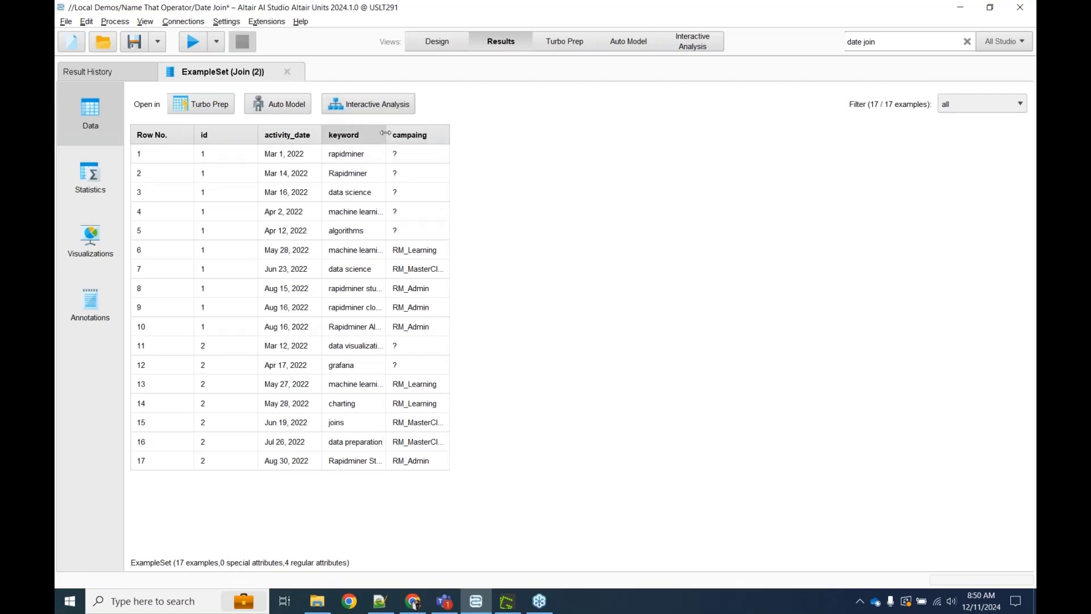
Step: Widen the keyword, campaing and activity_date columns of the joined result to read their full values
{"action": "left_click_drag", "start_coordinate": [385, 133], "coordinate": [445, 134]}
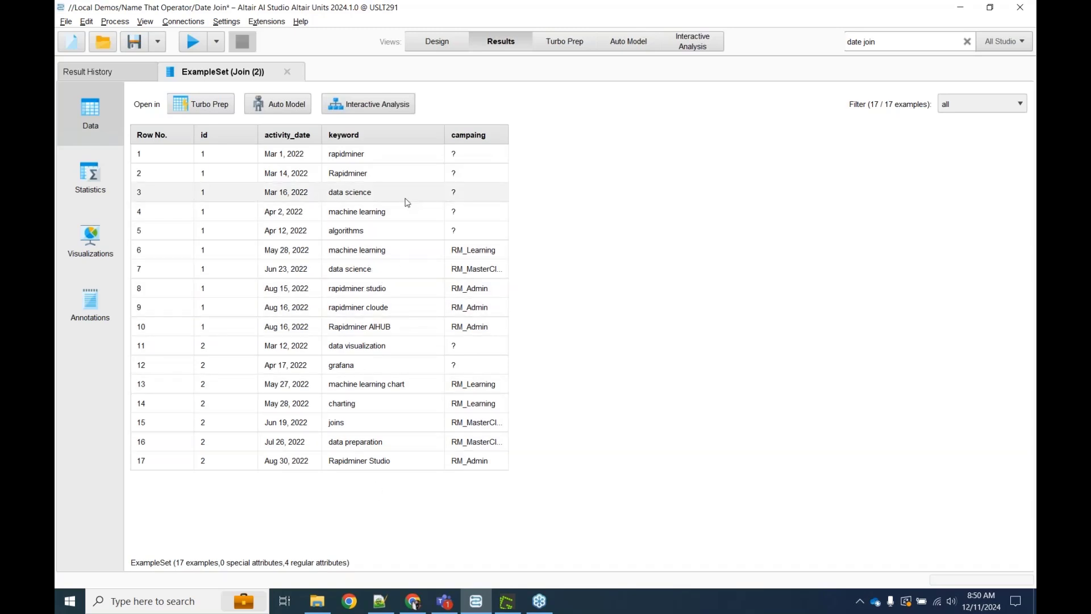
{"action": "mouse_move", "coordinate": [322, 135]}
{"action": "left_mouse_down"}
{"action": "mouse_move", "coordinate": [420, 134]}
{"action": "mouse_move", "coordinate": [319, 135]}
{"action": "left_mouse_up"}
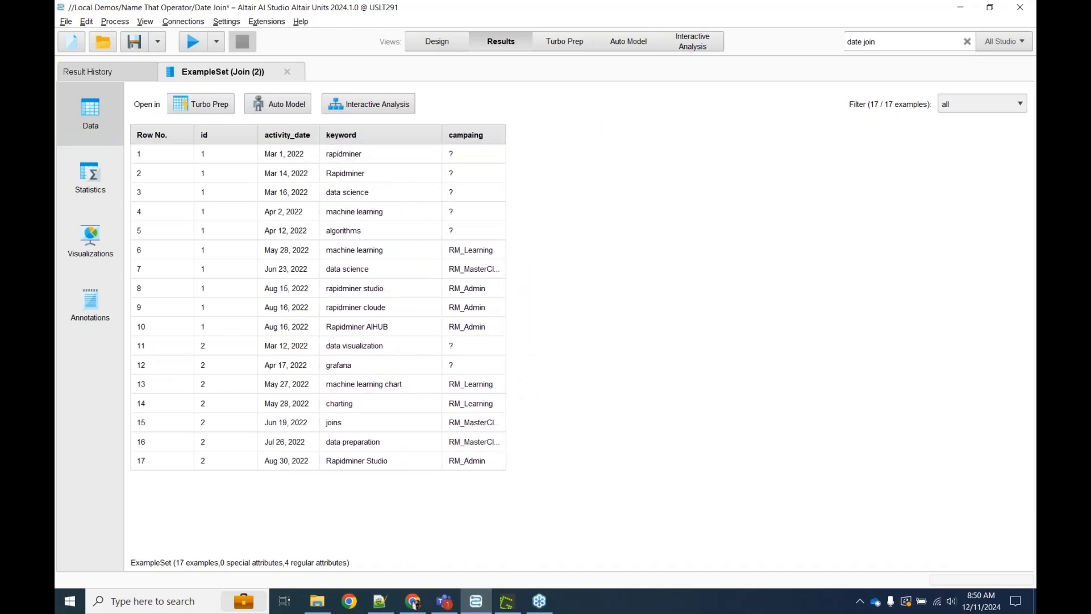
{"action": "left_click_drag", "start_coordinate": [506, 139], "coordinate": [624, 139]}
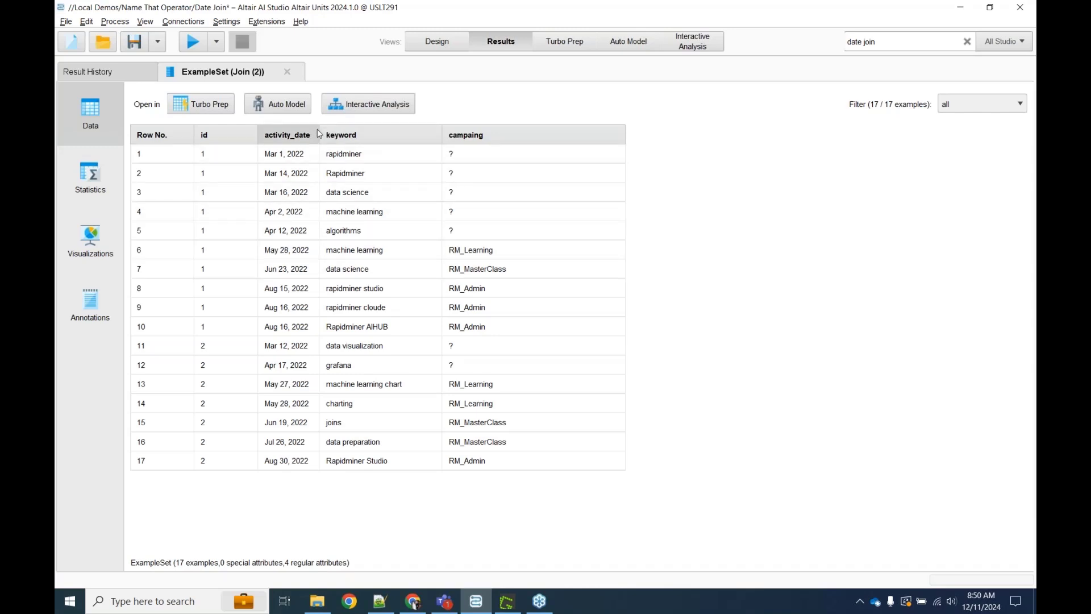
{"action": "left_click_drag", "start_coordinate": [319, 135], "coordinate": [367, 135]}
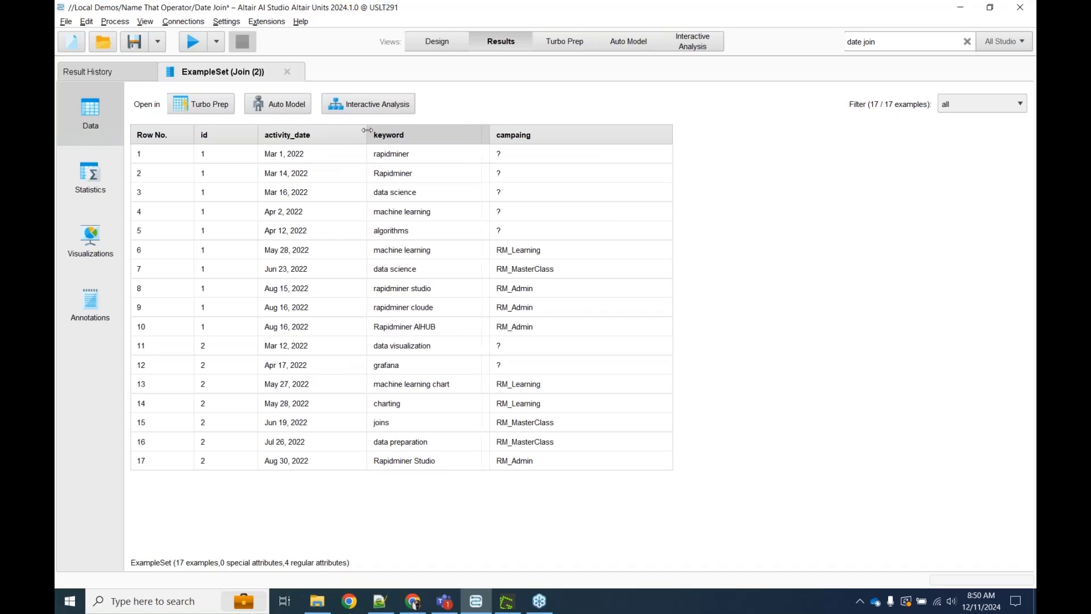
Step: Review the Equalize Time Stamps (2) settings and the repository's Date Join entry, comparing the process with the joined result
{"action": "left_click", "coordinate": [424, 44]}
{"action": "left_click", "coordinate": [336, 166]}
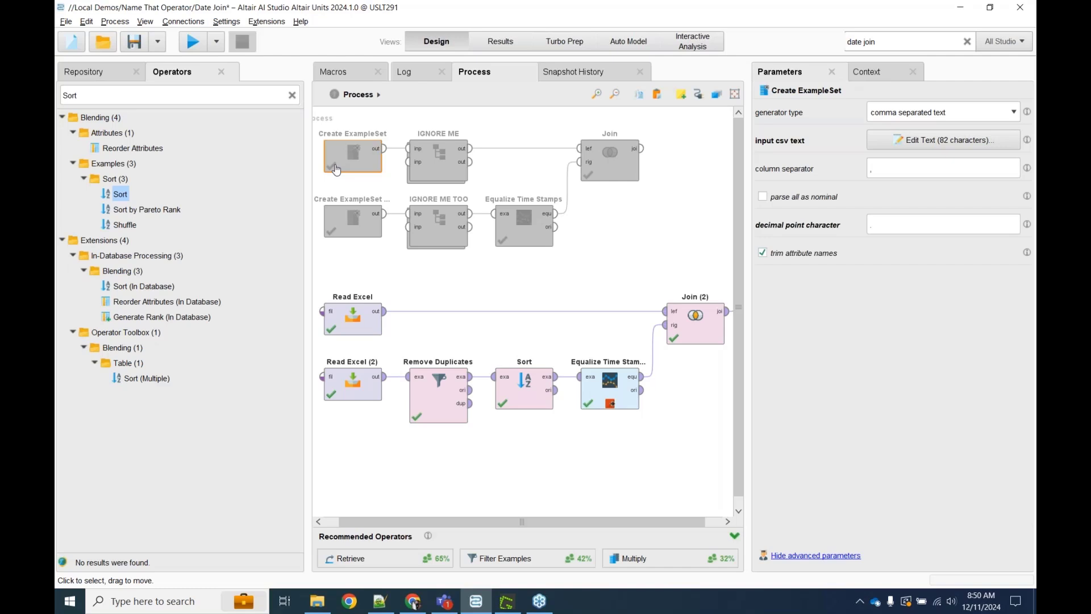
{"action": "left_click", "coordinate": [619, 394]}
{"action": "key", "text": "F11"}
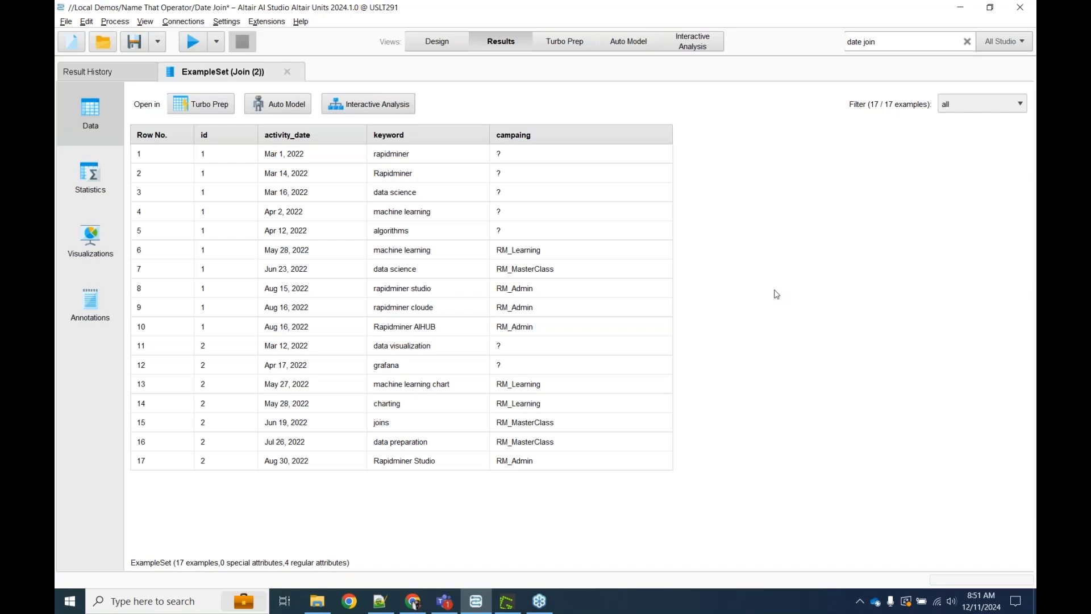
{"action": "left_click", "coordinate": [436, 41]}
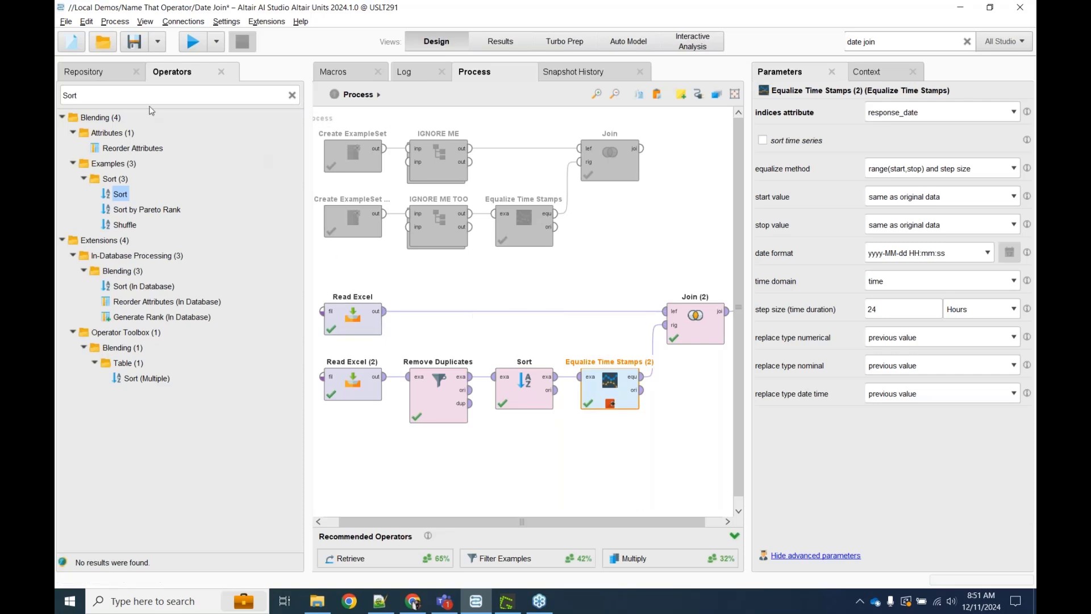
{"action": "left_click", "coordinate": [107, 77]}
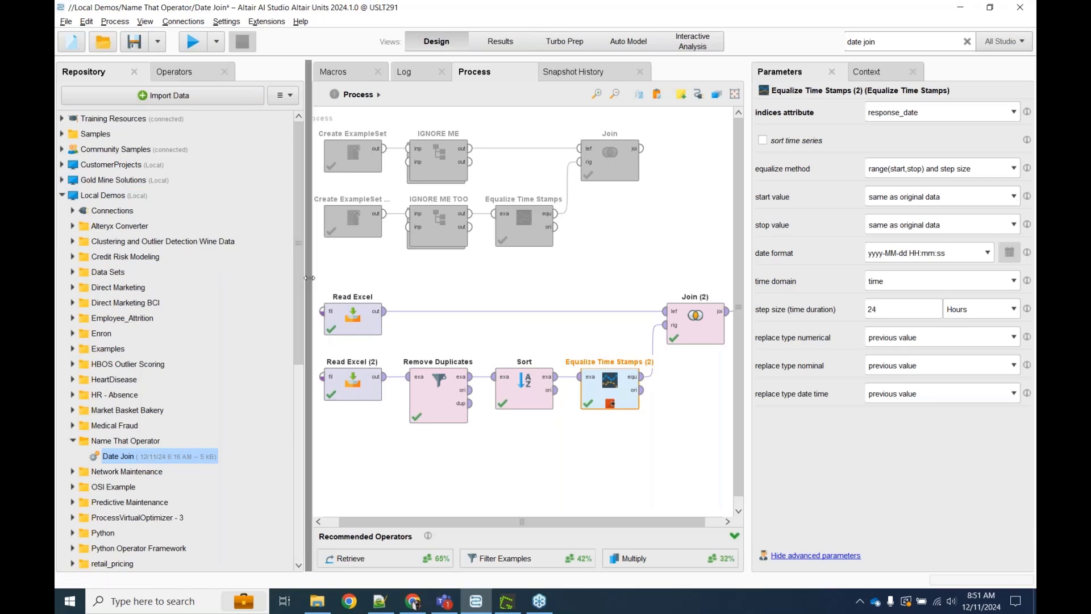
{"action": "key", "text": "F11"}
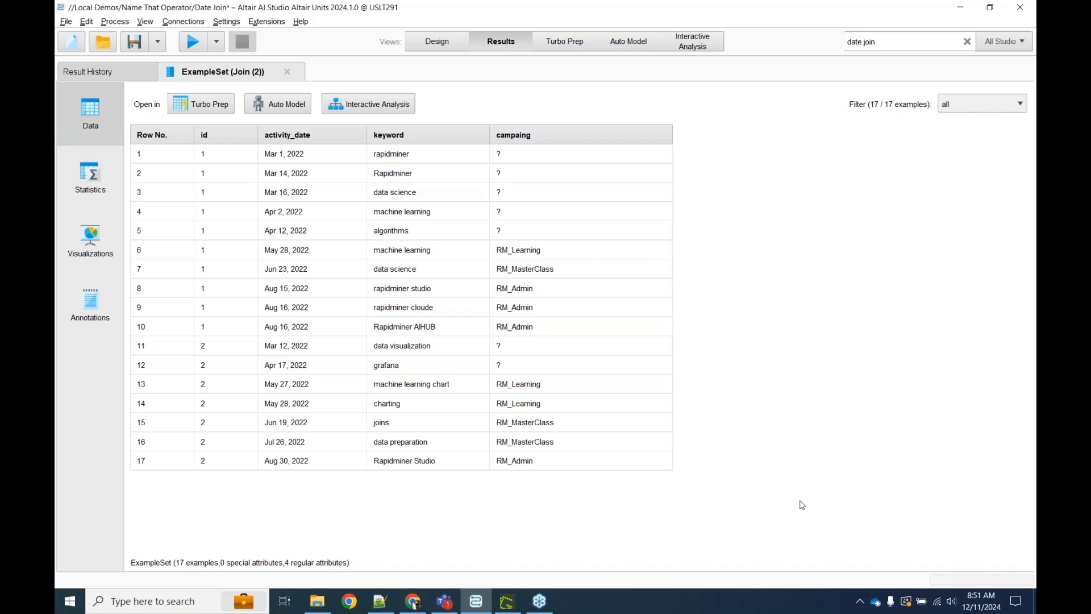
Step: Return to the process design and search the operators for "Equali", selecting Equalize Numerical Indices
{"action": "left_click", "coordinate": [437, 41]}
{"action": "left_click", "coordinate": [186, 73]}
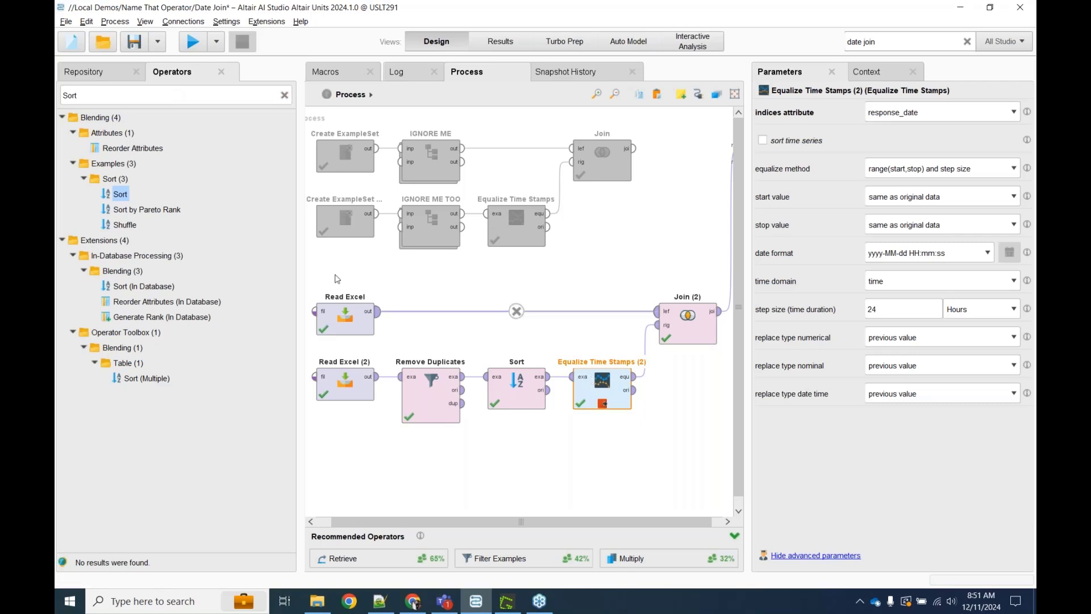
{"action": "left_click", "coordinate": [208, 96]}
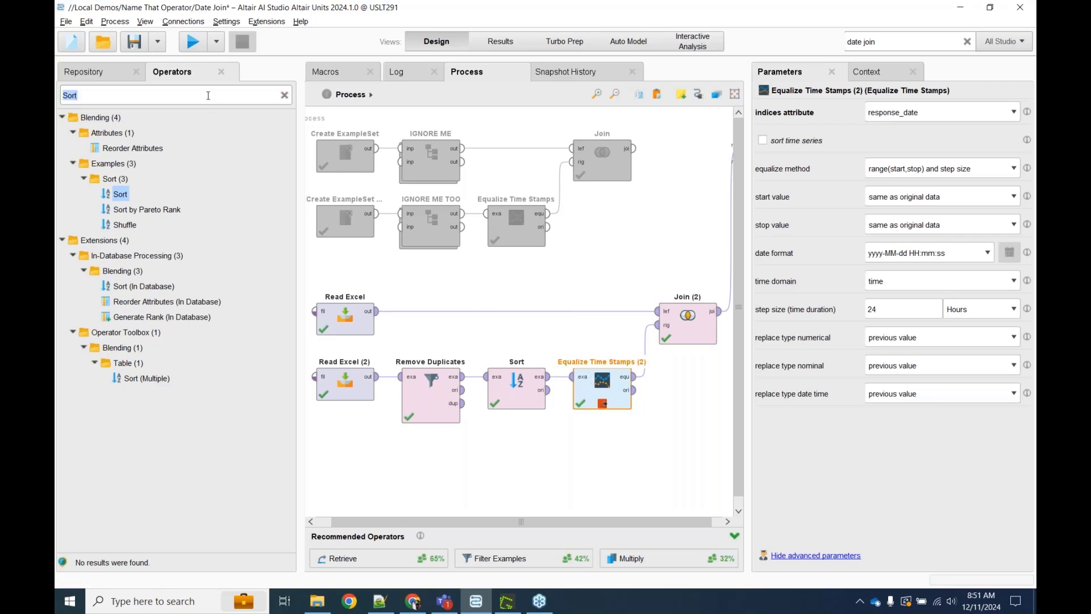
{"action": "type", "text": "Equali"}
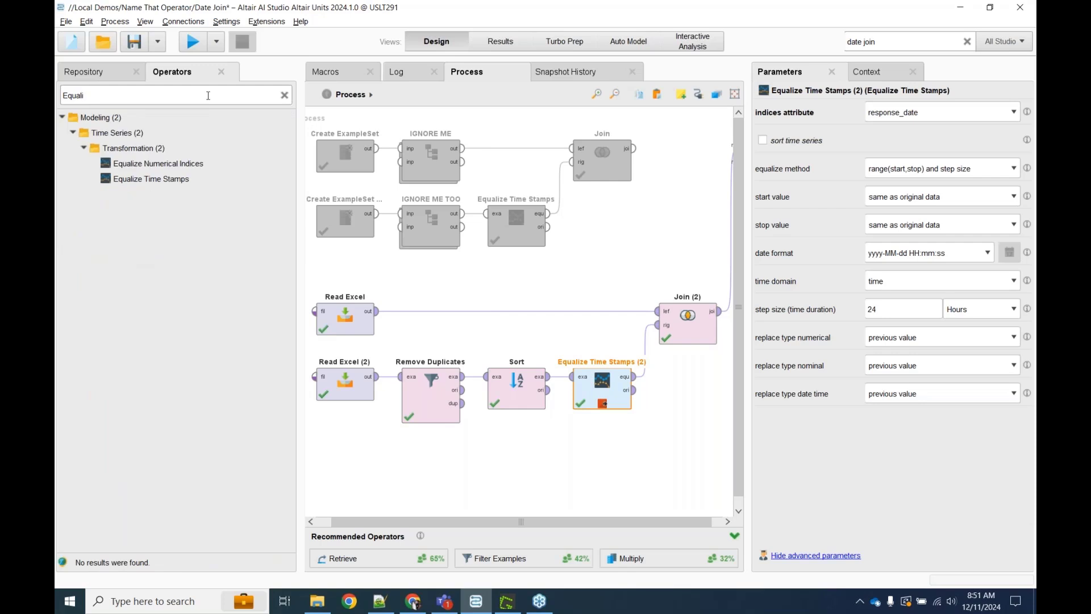
{"action": "left_click", "coordinate": [139, 164]}
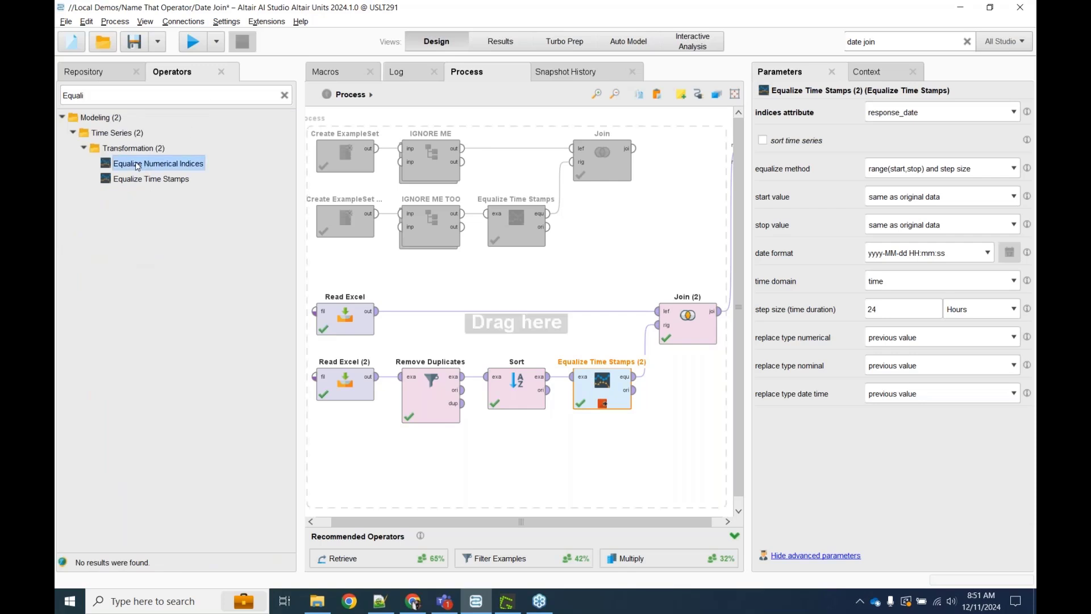
Step: Clear the operator search and examine the Transformation and Feature Extraction operators in the Time Series group, ending on Equalize Time Stamps
{"action": "left_click", "coordinate": [284, 96]}
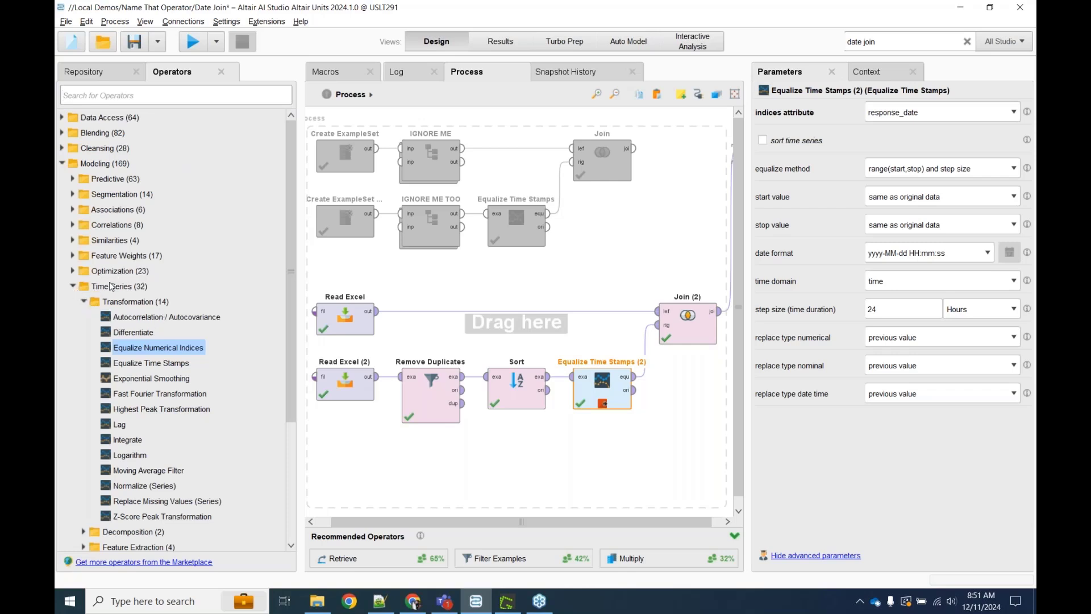
{"action": "scroll", "coordinate": [110, 286], "scroll_direction": "down", "scroll_amount": 2}
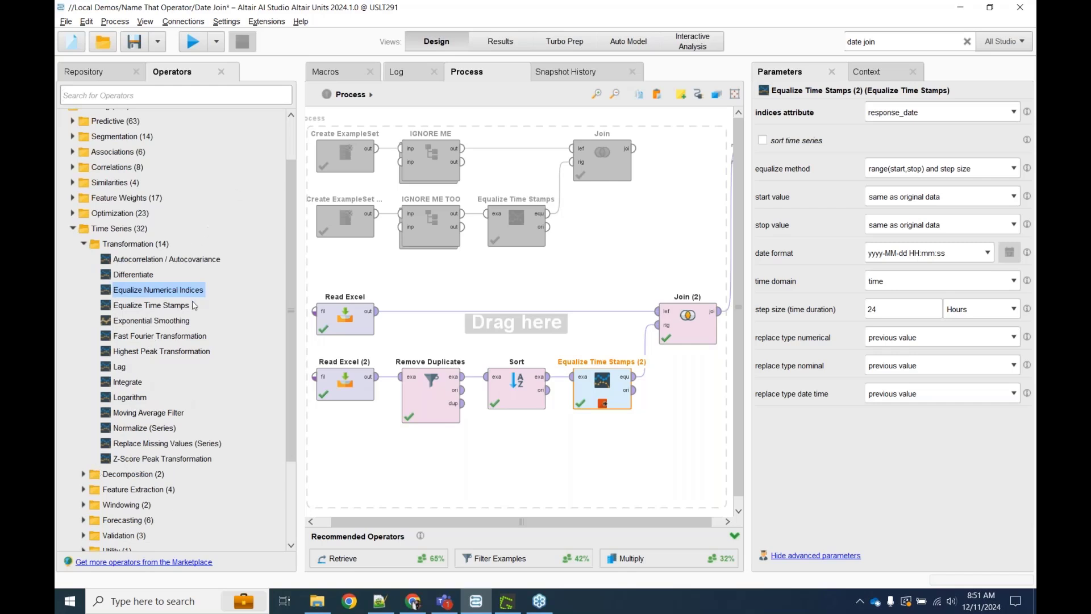
{"action": "left_click", "coordinate": [177, 260]}
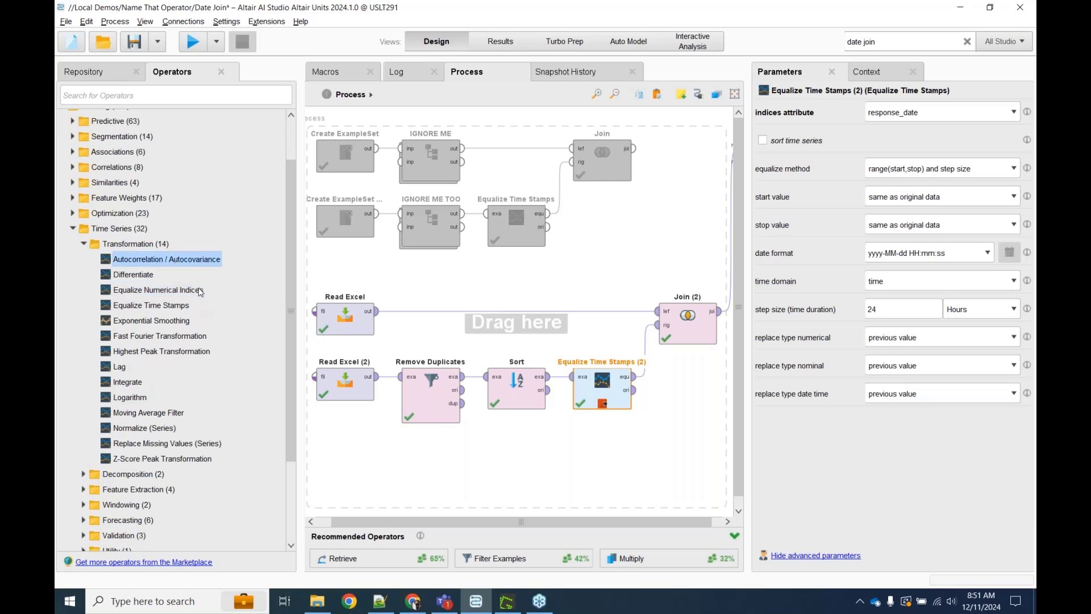
{"action": "left_click", "coordinate": [191, 293]}
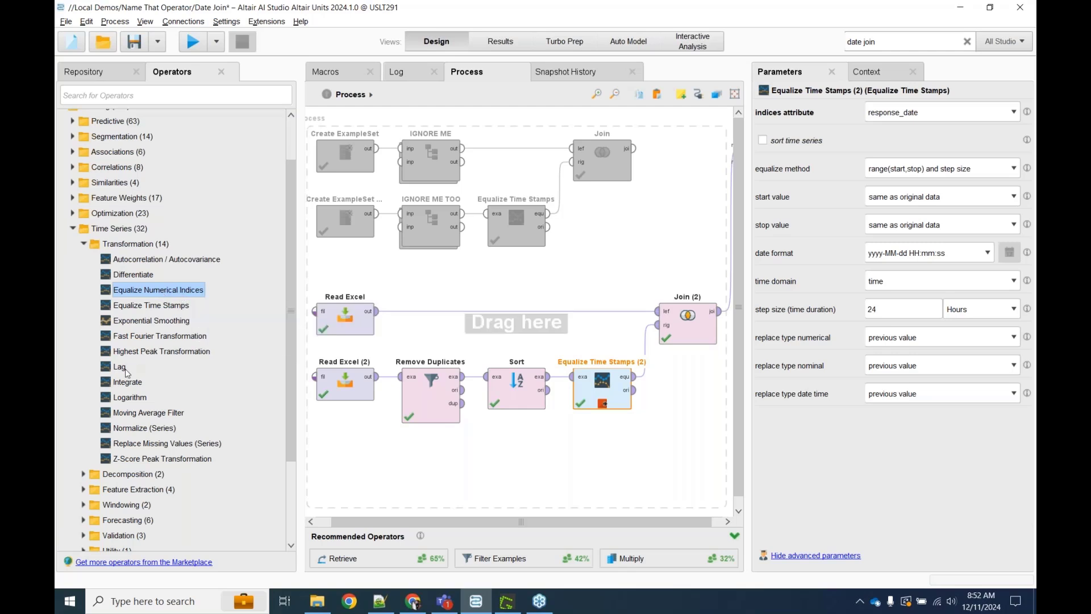
{"action": "scroll", "coordinate": [139, 466], "scroll_direction": "down", "scroll_amount": 3}
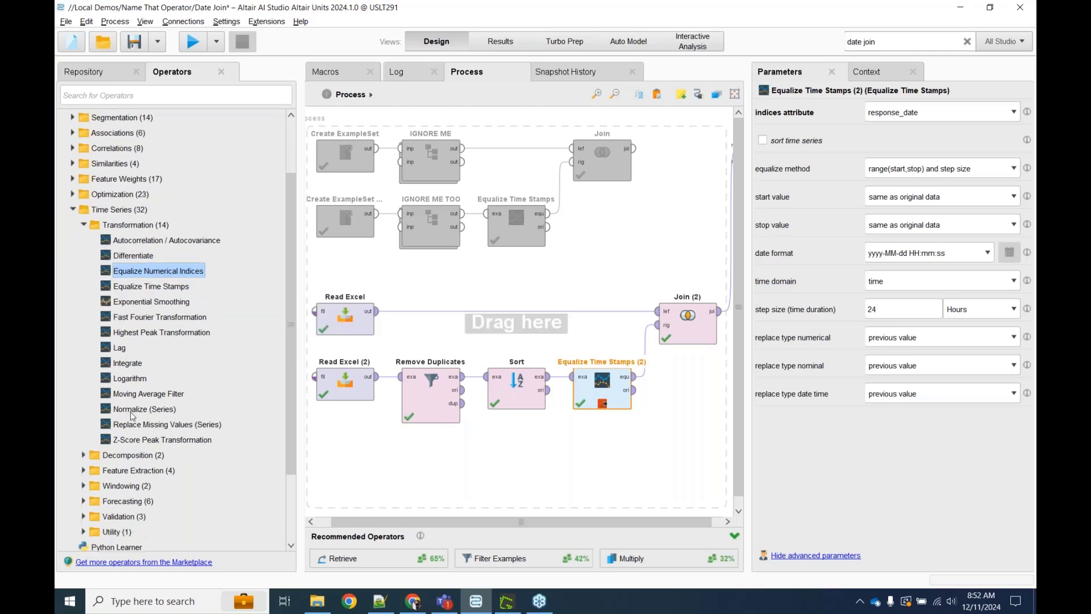
{"action": "scroll", "coordinate": [131, 416], "scroll_direction": "up", "scroll_amount": 2}
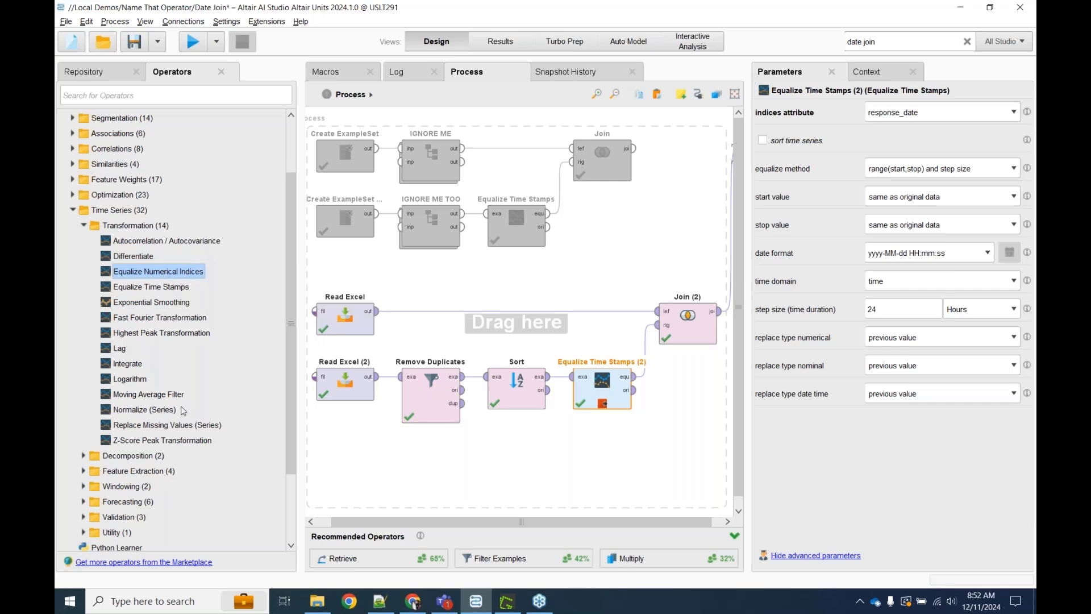
{"action": "left_click", "coordinate": [83, 471]}
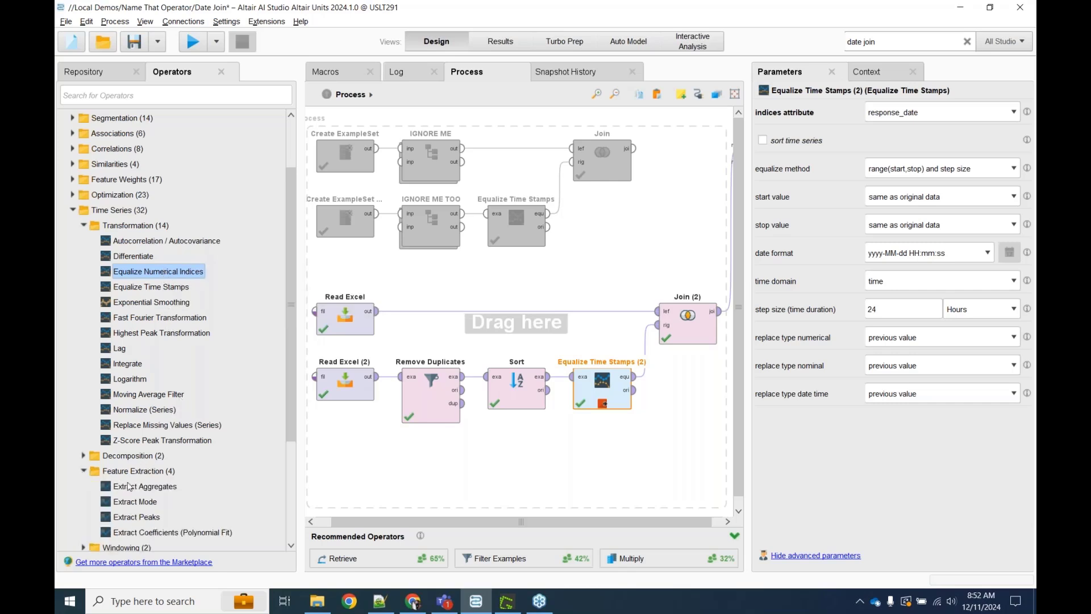
{"action": "left_click", "coordinate": [133, 488]}
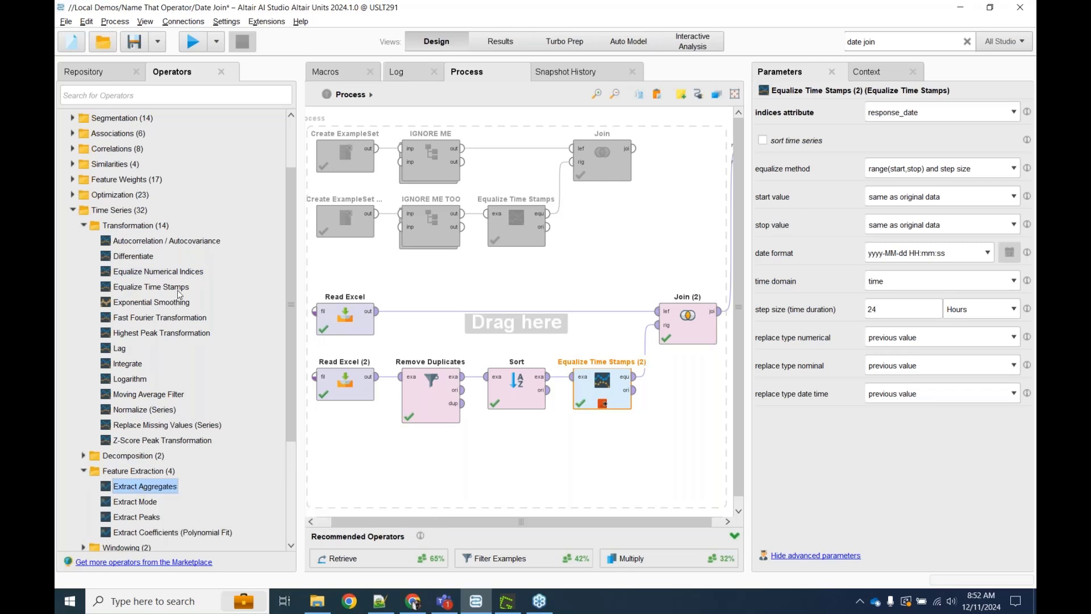
{"action": "left_click", "coordinate": [149, 257]}
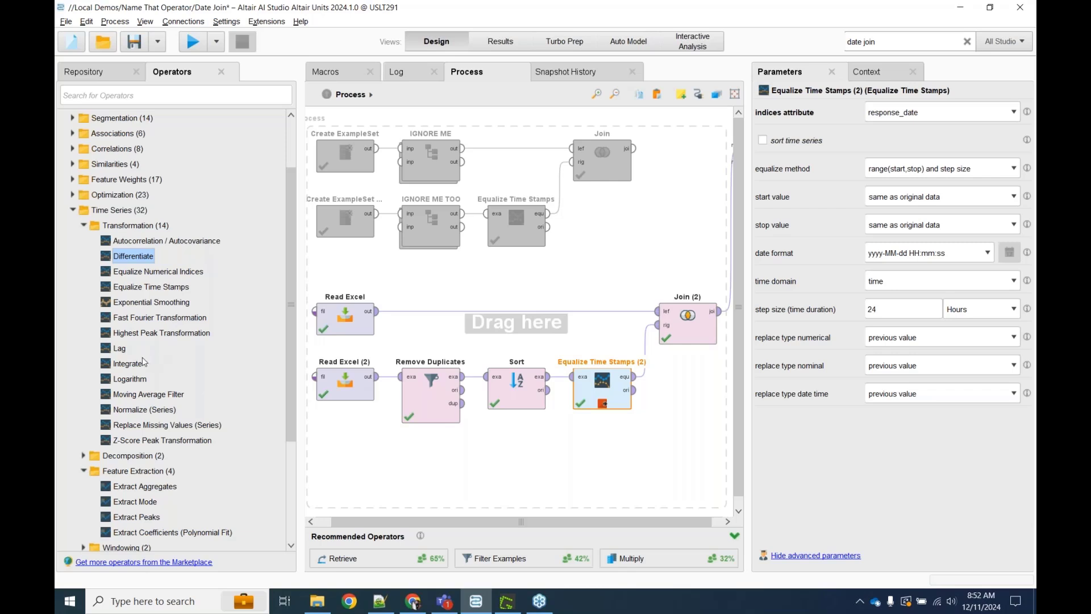
{"action": "left_click", "coordinate": [171, 321]}
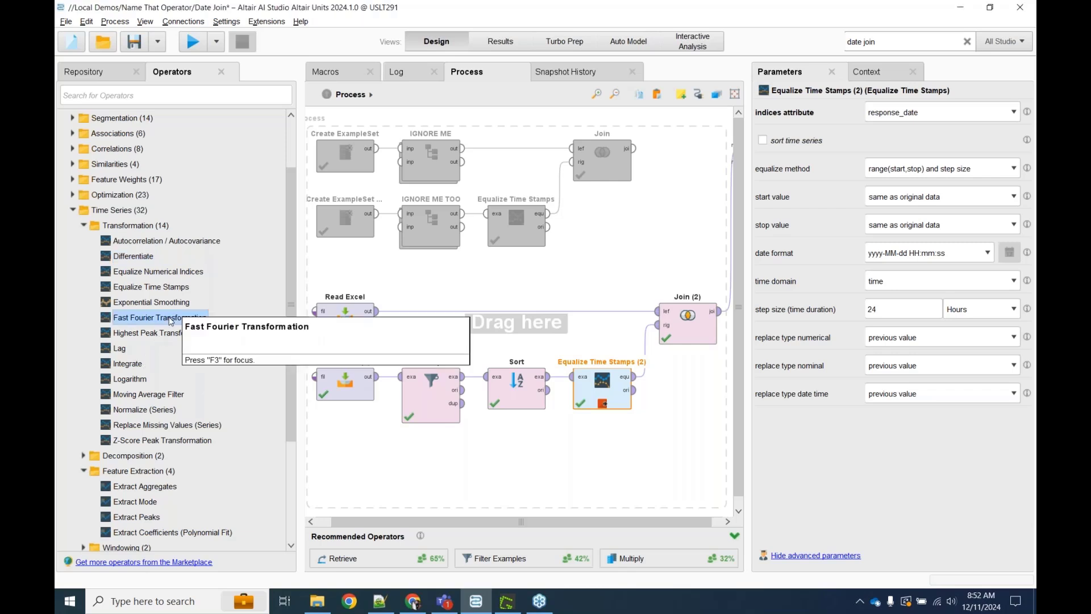
{"action": "left_click", "coordinate": [137, 214]}
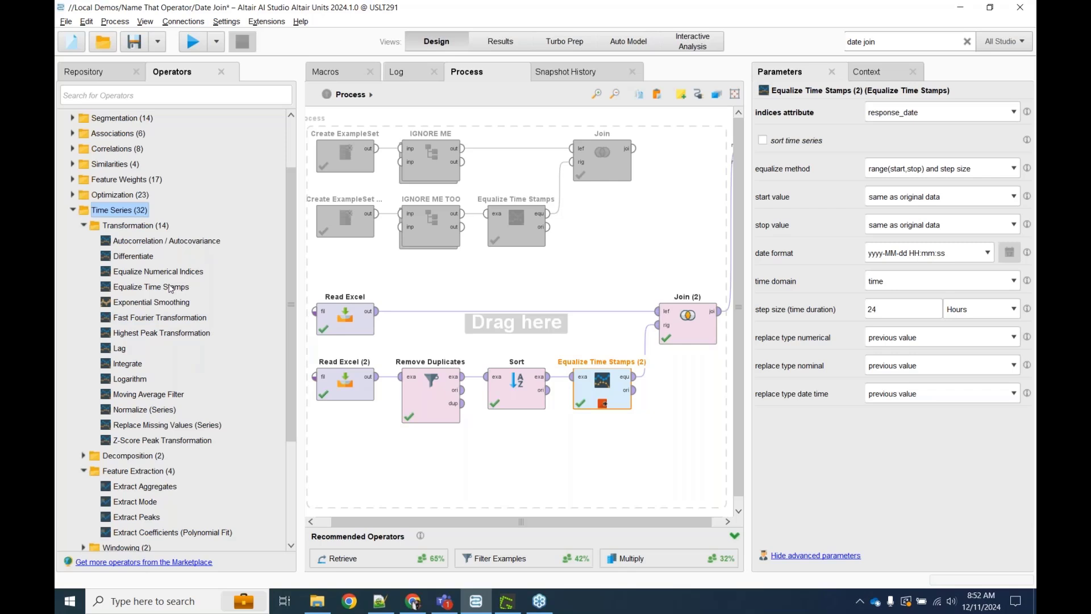
{"action": "left_click", "coordinate": [173, 287]}
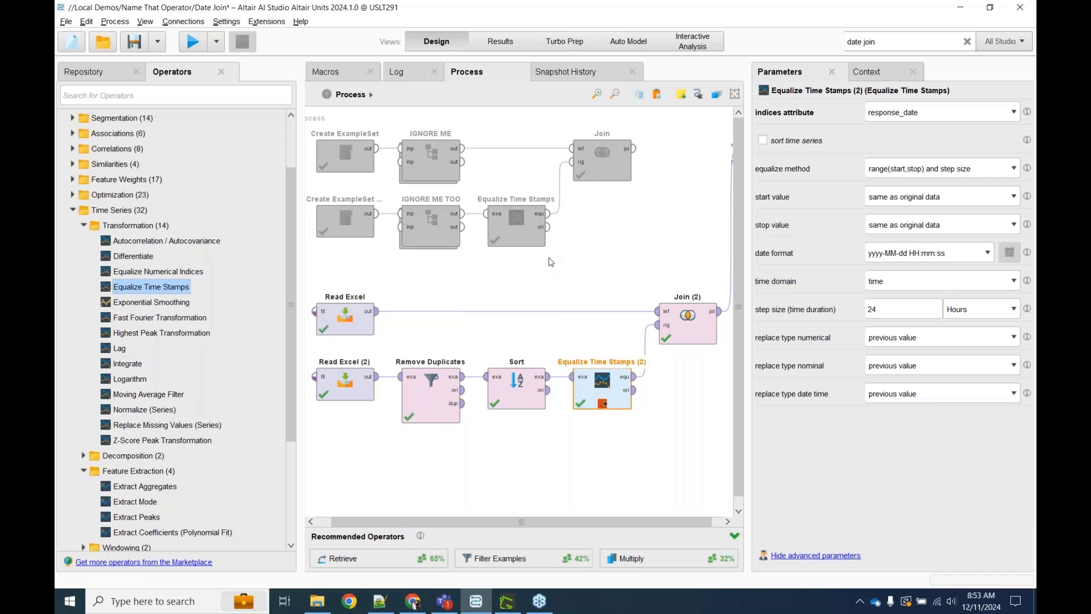
Step: Move Join (2) and Equalize Time Stamps (2) together into a new subprocess
{"action": "left_click_drag", "start_coordinate": [548, 257], "coordinate": [738, 446]}
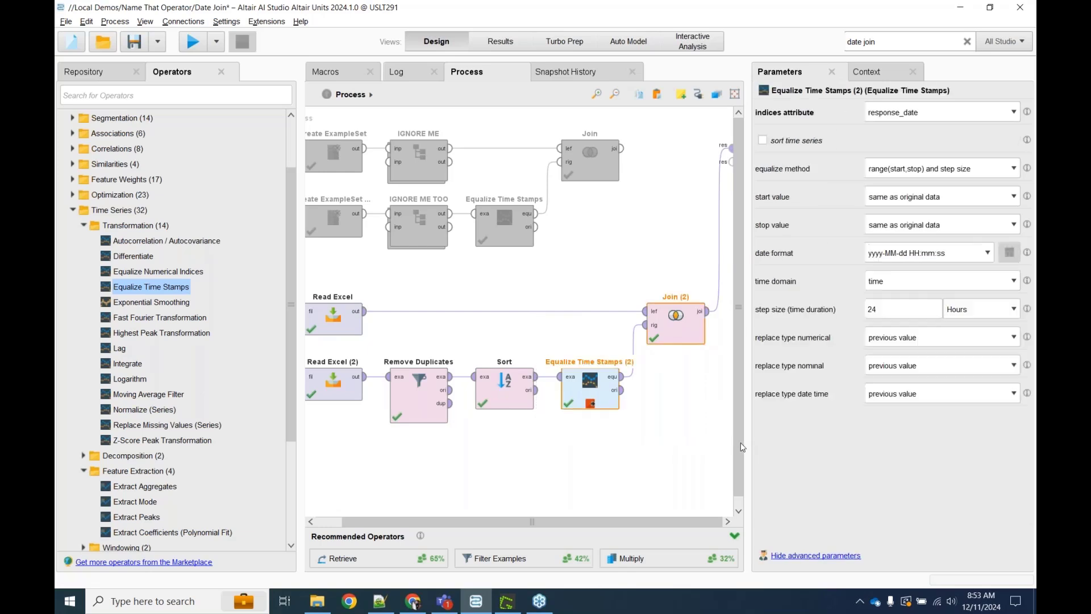
{"action": "right_click", "coordinate": [679, 331]}
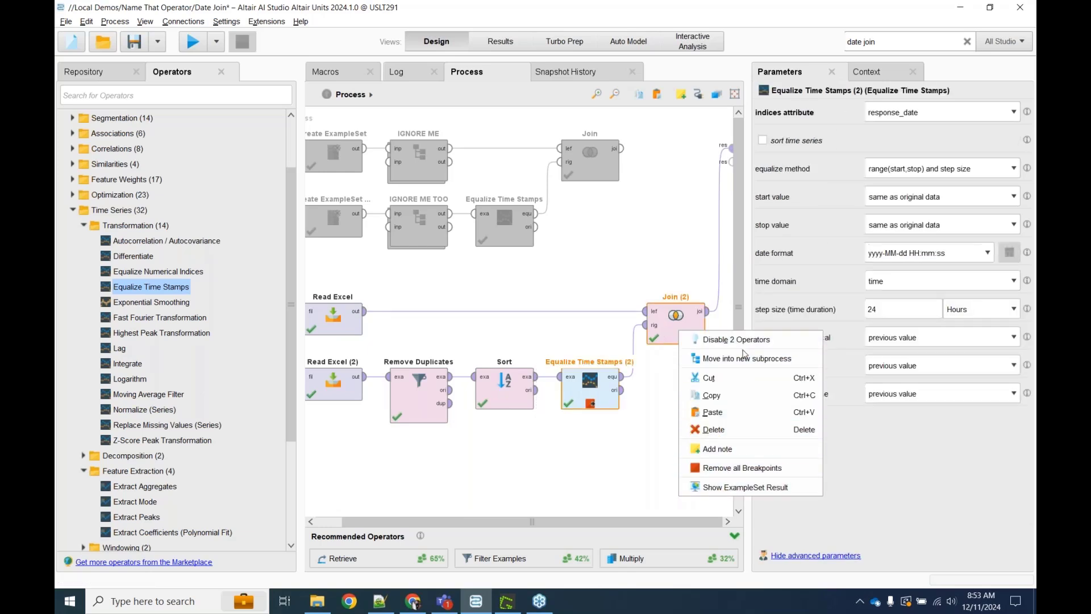
{"action": "left_click", "coordinate": [714, 358]}
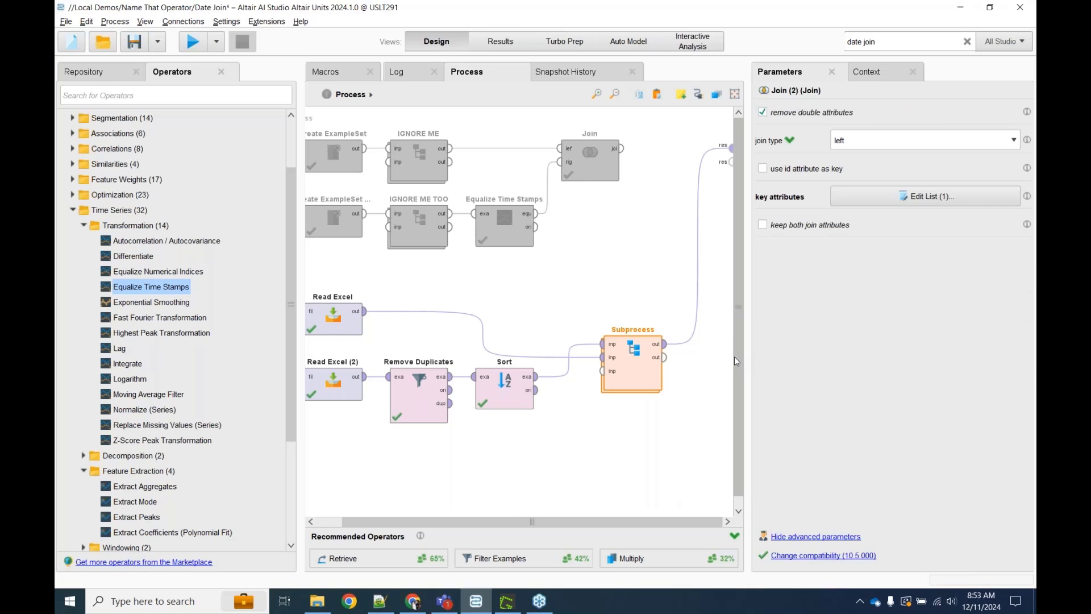
Step: Rename the new subprocess operator as Date Join
{"action": "double_click", "coordinate": [634, 328]}
{"action": "type", "text": "Date "}
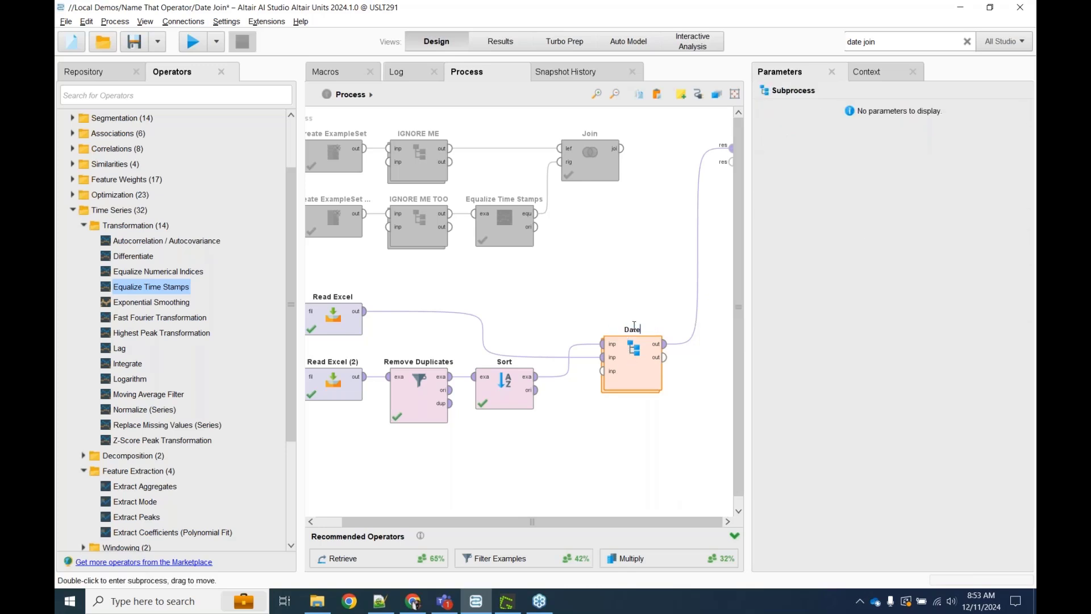
{"action": "type", "text": "Join"}
{"action": "key", "text": "BackSpace"}
{"action": "left_click", "coordinate": [646, 270]}
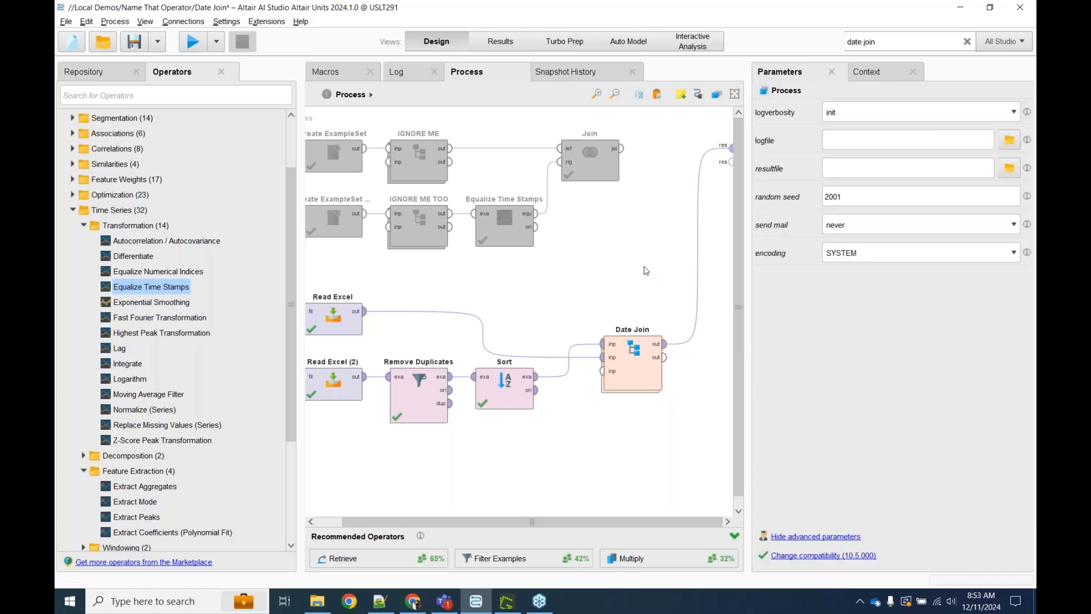
Step: Look up the Save as Building Block option for the Date Join subprocess and the Create Custom Extension option
{"action": "left_click", "coordinate": [630, 372]}
{"action": "right_click", "coordinate": [627, 374]}
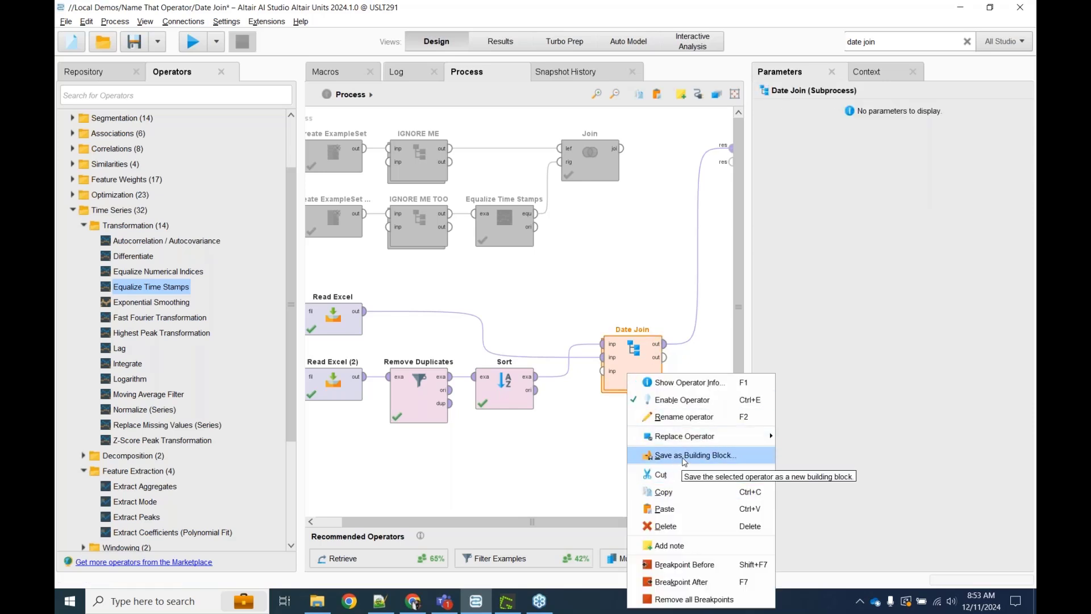
{"action": "left_click", "coordinate": [607, 243]}
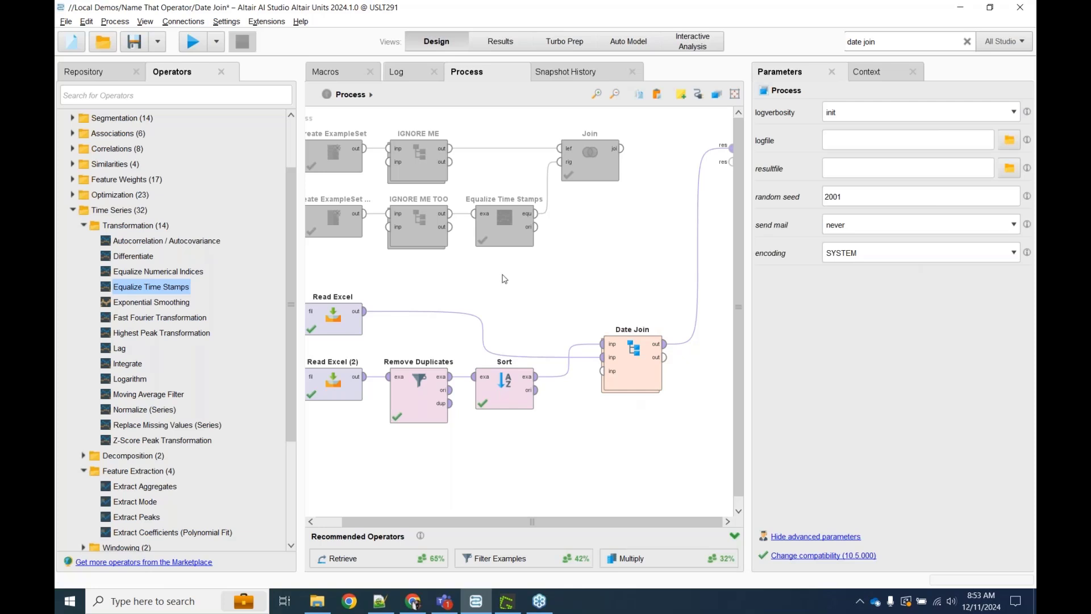
{"action": "scroll", "coordinate": [382, 247], "scroll_direction": "left", "scroll_amount": 2}
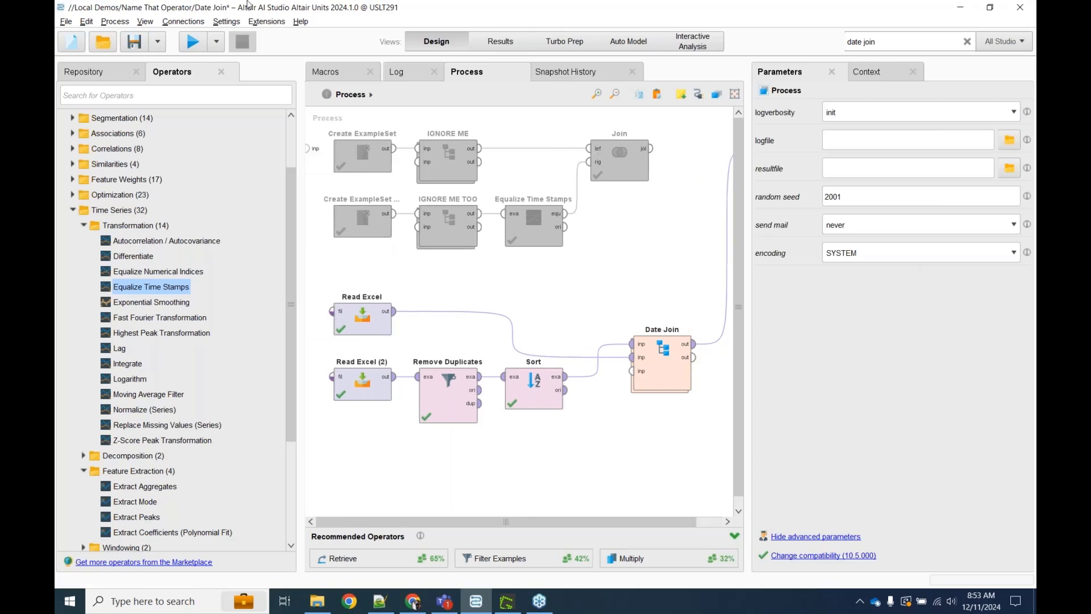
{"action": "left_click", "coordinate": [266, 21]}
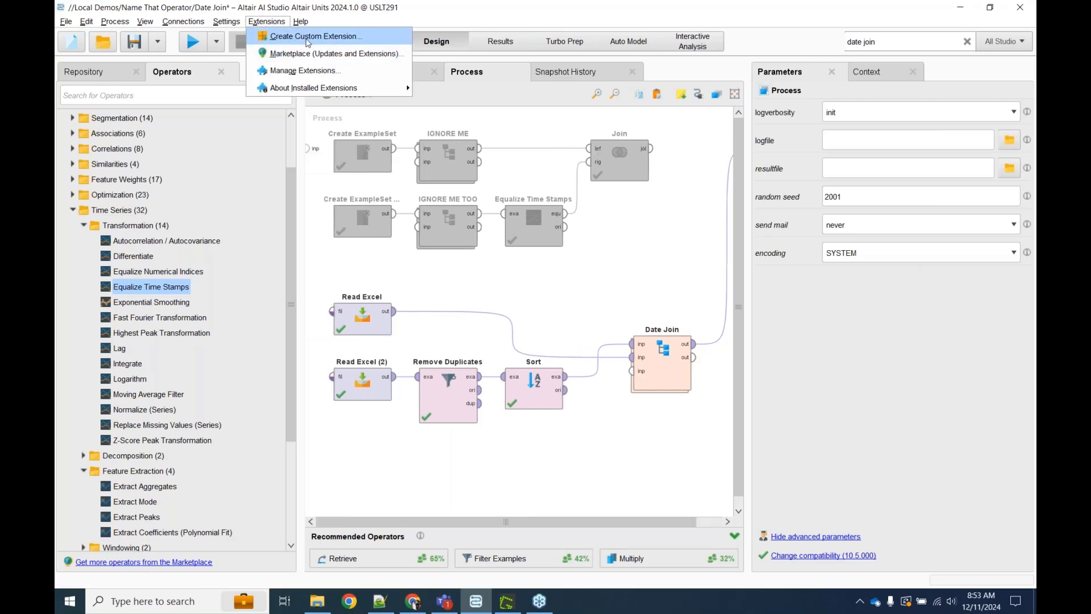
{"action": "mouse_move", "coordinate": [400, 87]}
{"action": "left_click", "coordinate": [659, 321]}
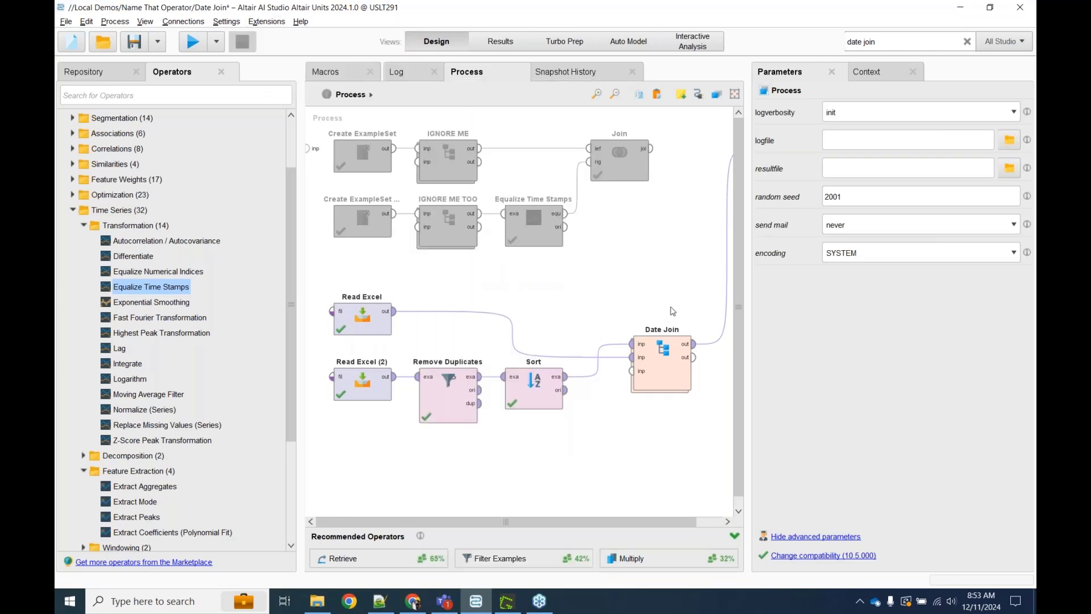
Step: Highlight Date Join, the two Create ExampleSet operators and the whole Excel chain, and check the joined result table
{"action": "left_click_drag", "start_coordinate": [616, 301], "coordinate": [713, 434]}
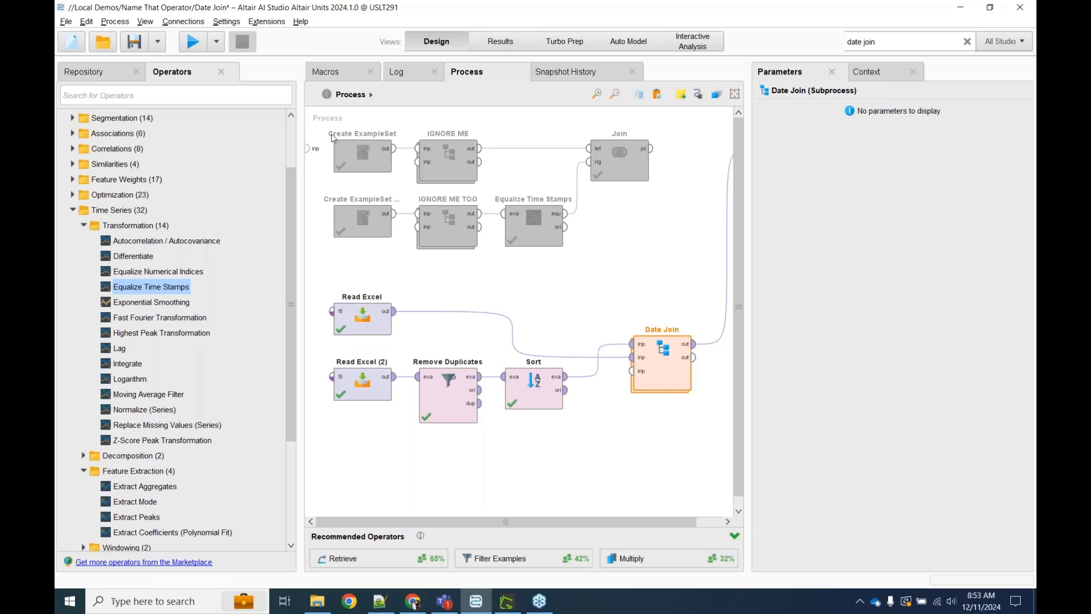
{"action": "left_click_drag", "start_coordinate": [321, 118], "coordinate": [413, 253]}
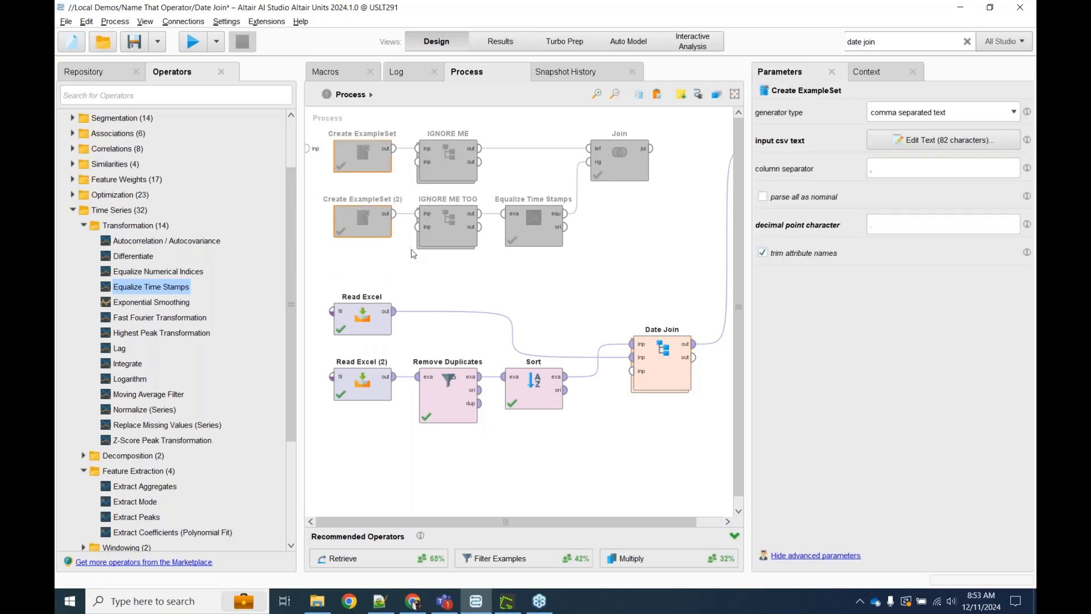
{"action": "left_click_drag", "start_coordinate": [321, 278], "coordinate": [735, 436]}
{"action": "left_click", "coordinate": [498, 41]}
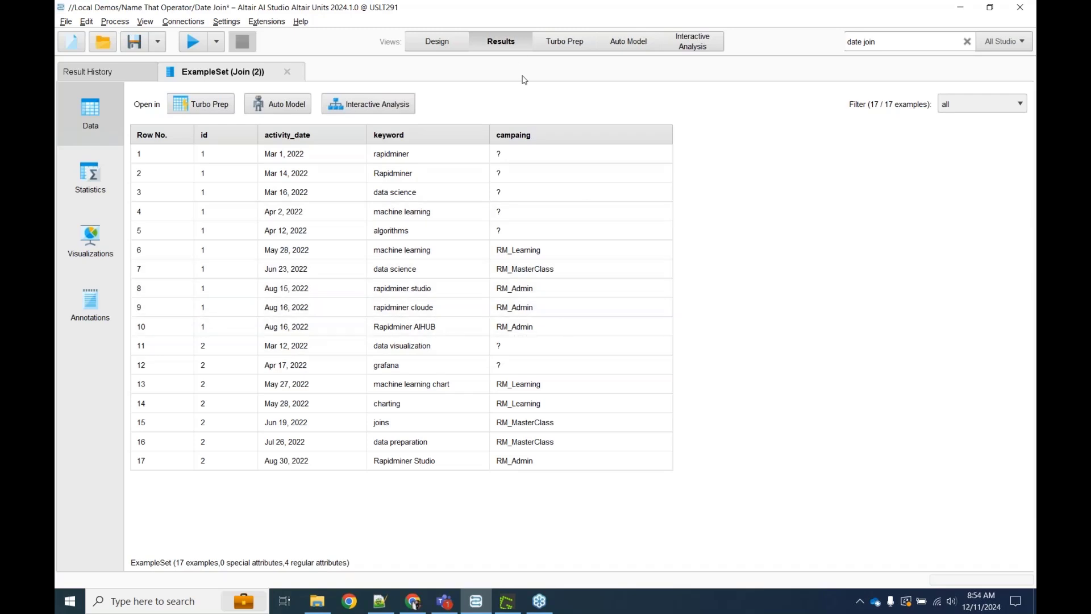
{"action": "left_click", "coordinate": [436, 42]}
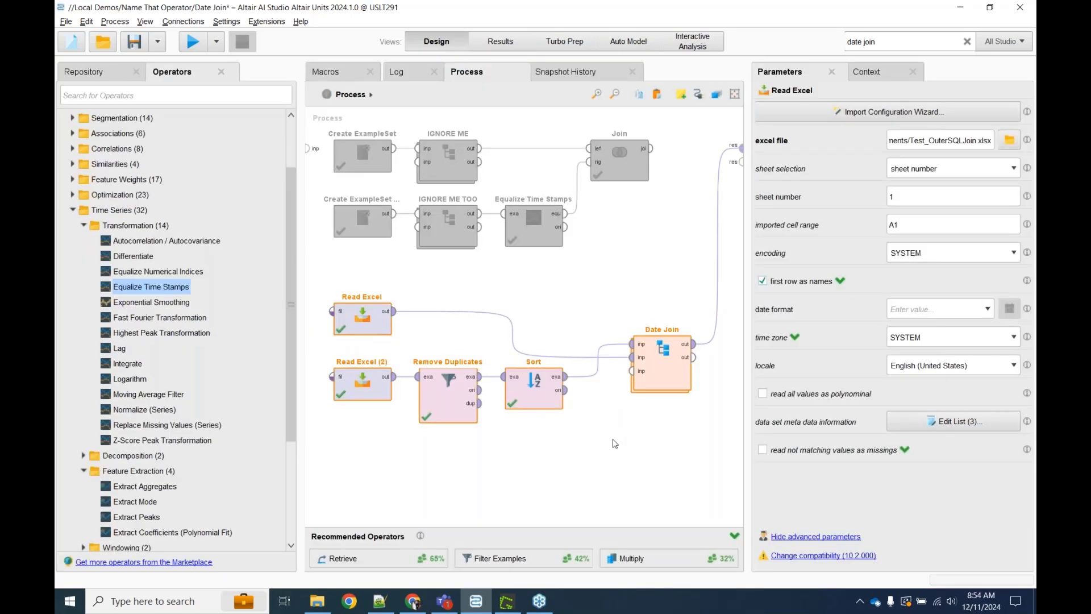
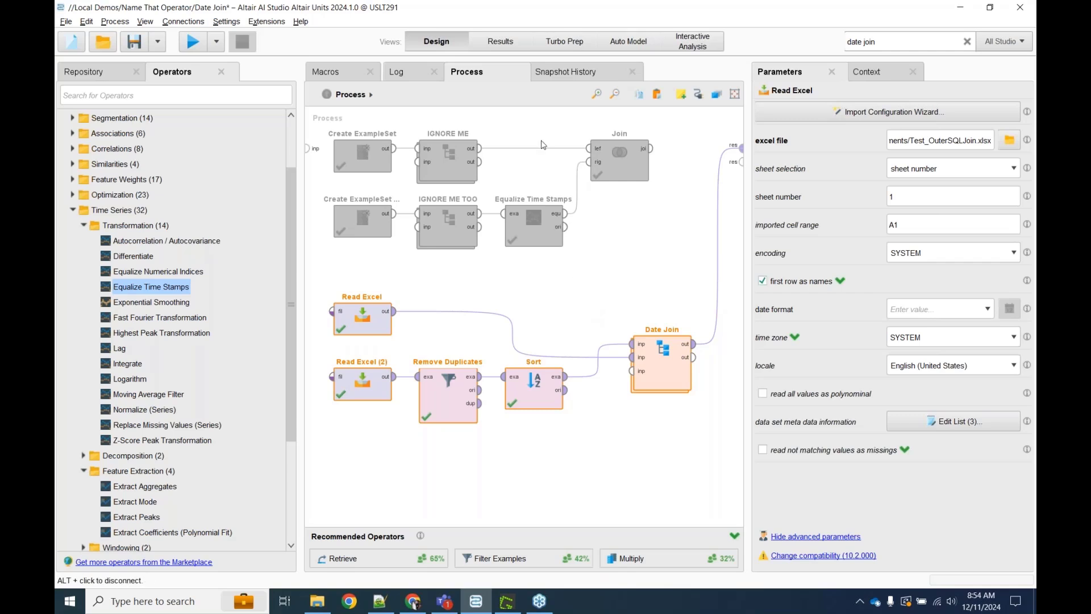
Step: Review the activity dates and campaigns in the joined results, and look inside the Date Join subprocess before returning to the main process
{"action": "left_click", "coordinate": [501, 45]}
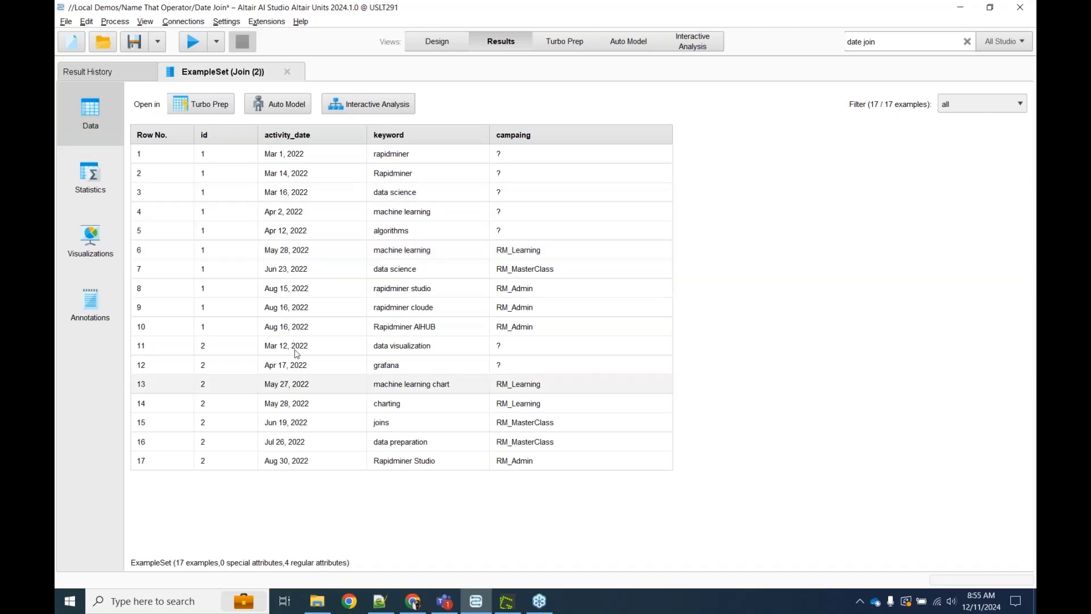
{"action": "left_click", "coordinate": [439, 45]}
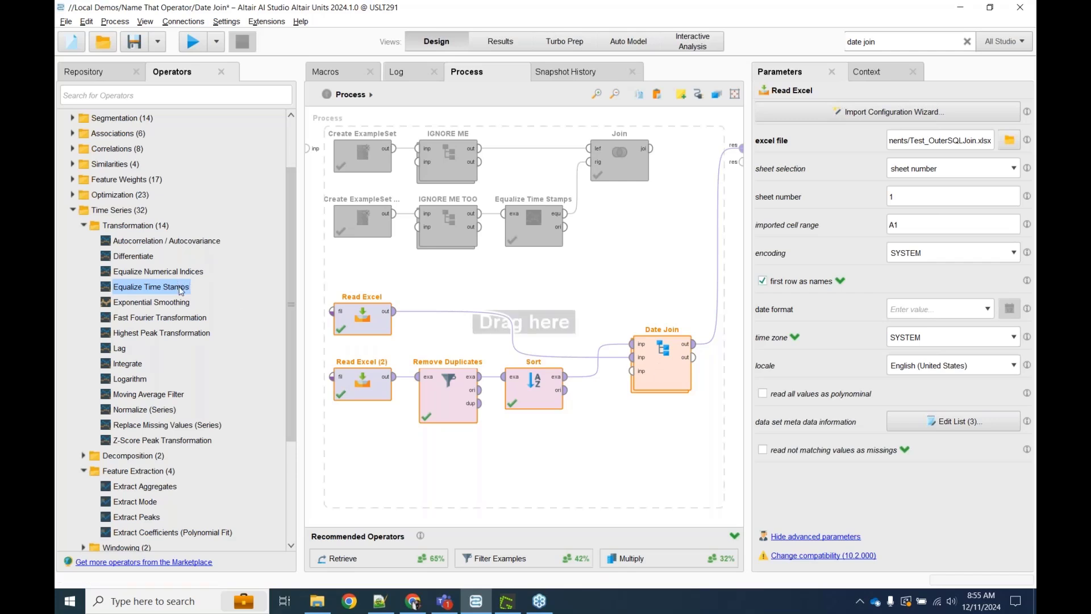
{"action": "double_click", "coordinate": [654, 381]}
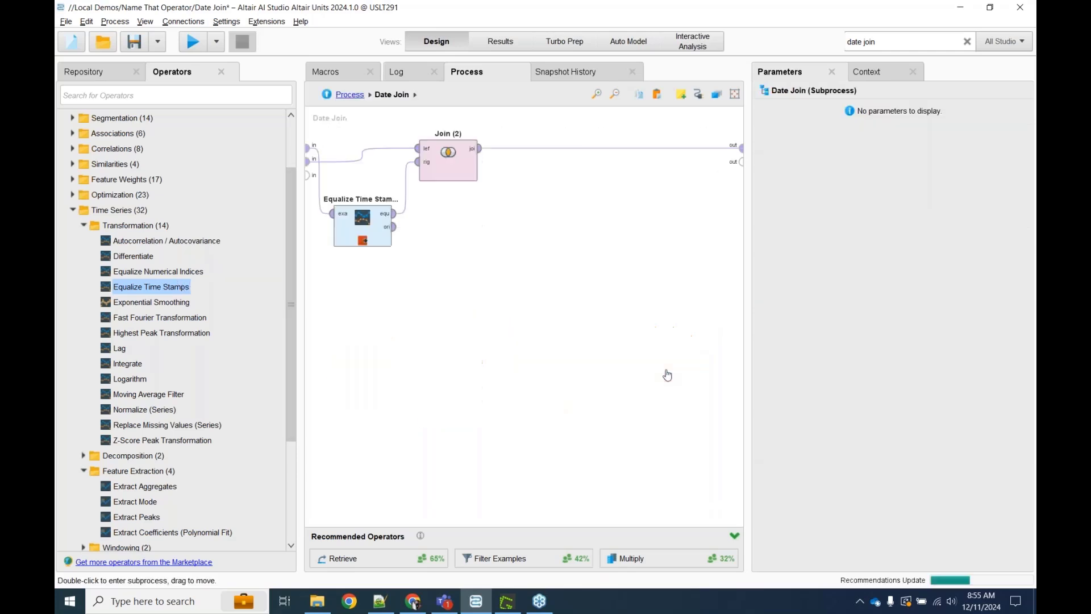
{"action": "left_click", "coordinate": [327, 94]}
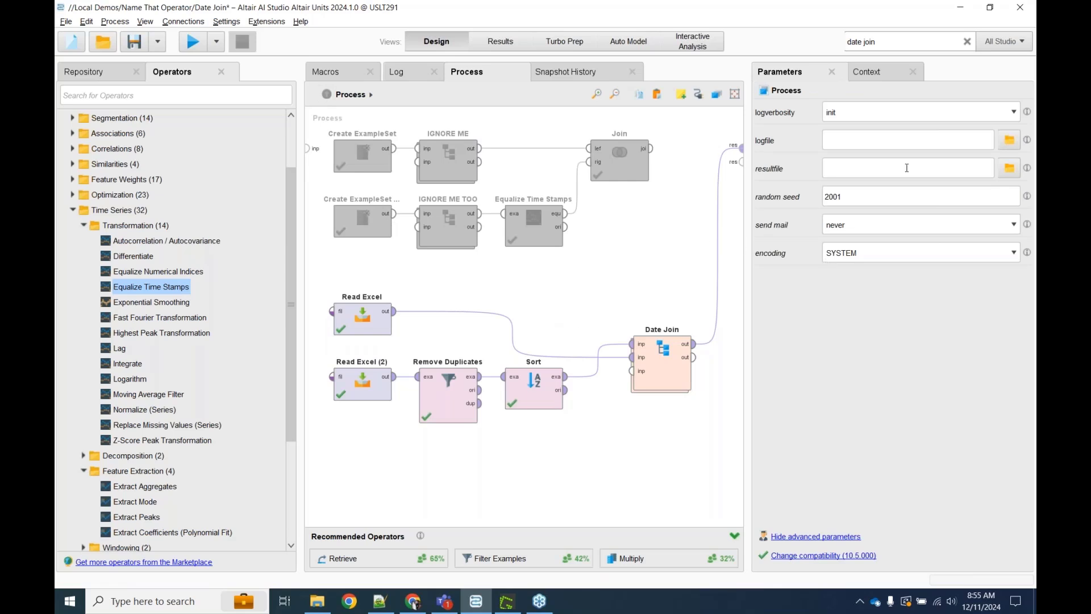
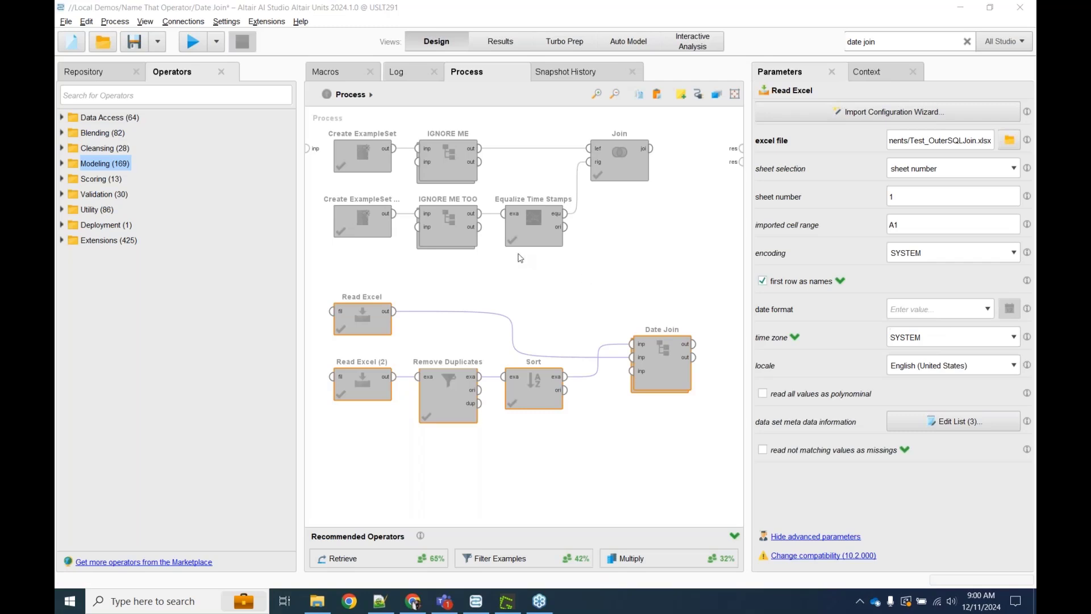
Step: Enable the upper Create ExampleSet chain and connect the output of its Join to the first process result port
{"action": "left_click", "coordinate": [355, 154]}
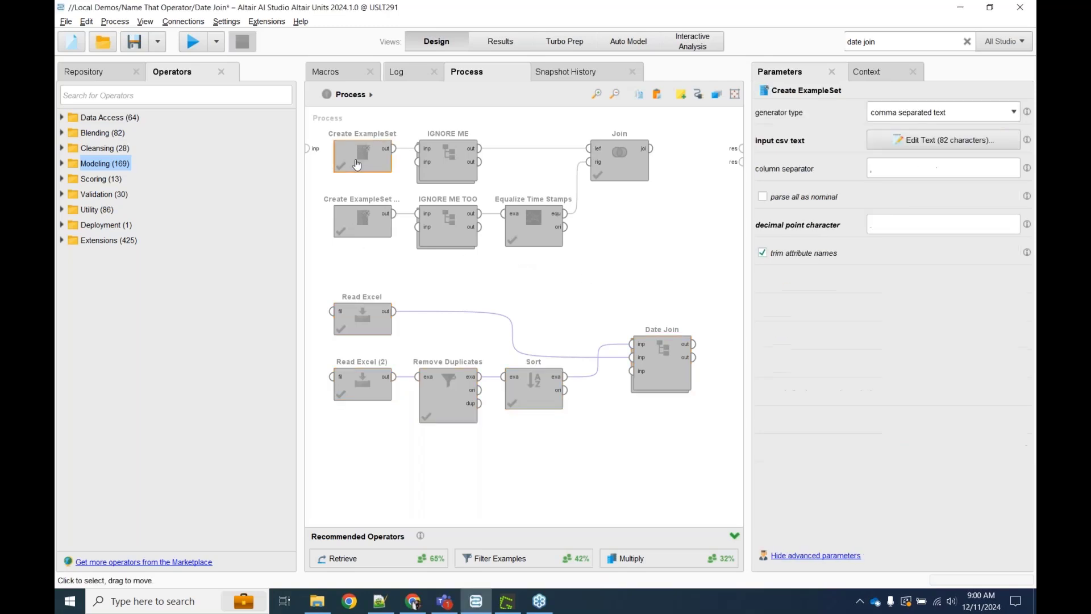
{"action": "left_click_drag", "start_coordinate": [318, 116], "coordinate": [684, 305]}
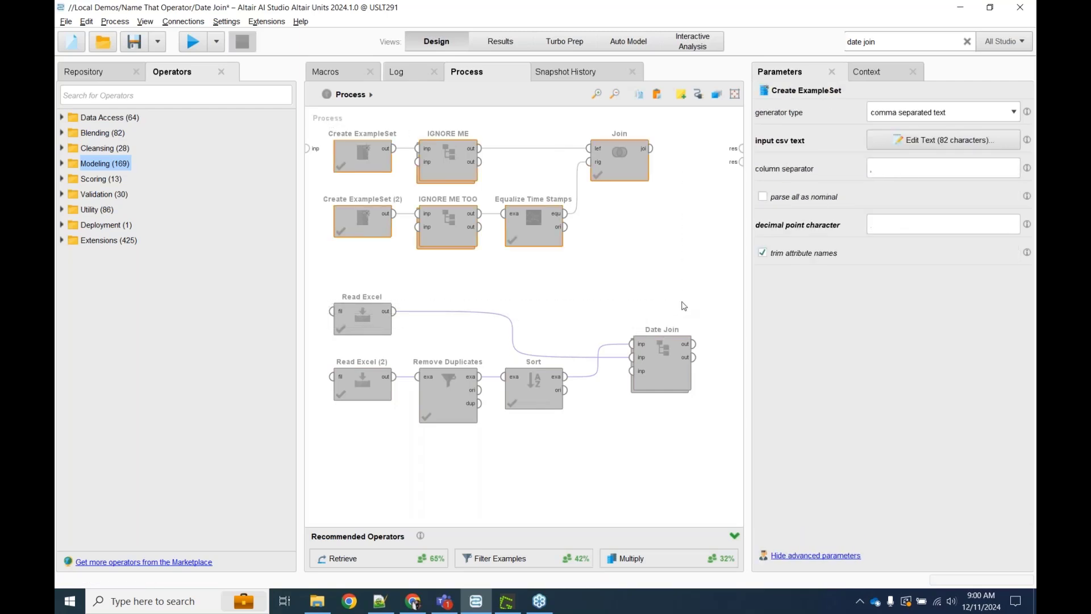
{"action": "left_click", "coordinate": [651, 149]}
{"action": "left_click", "coordinate": [741, 147]}
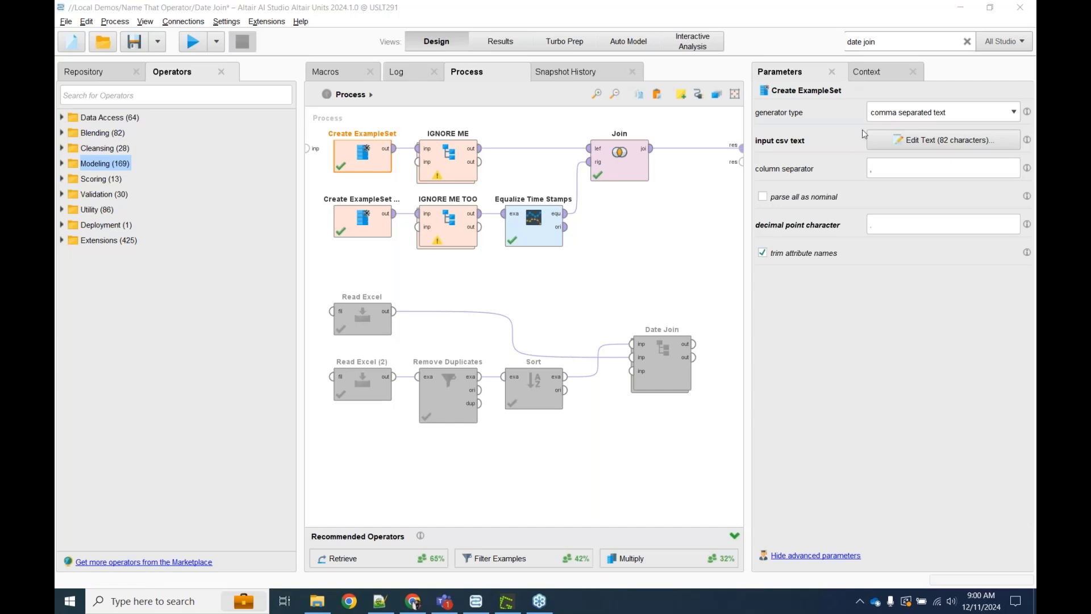
Step: Inspect the CSV text and available generator types of the first Create ExampleSet, keeping comma separated text
{"action": "left_click", "coordinate": [908, 147]}
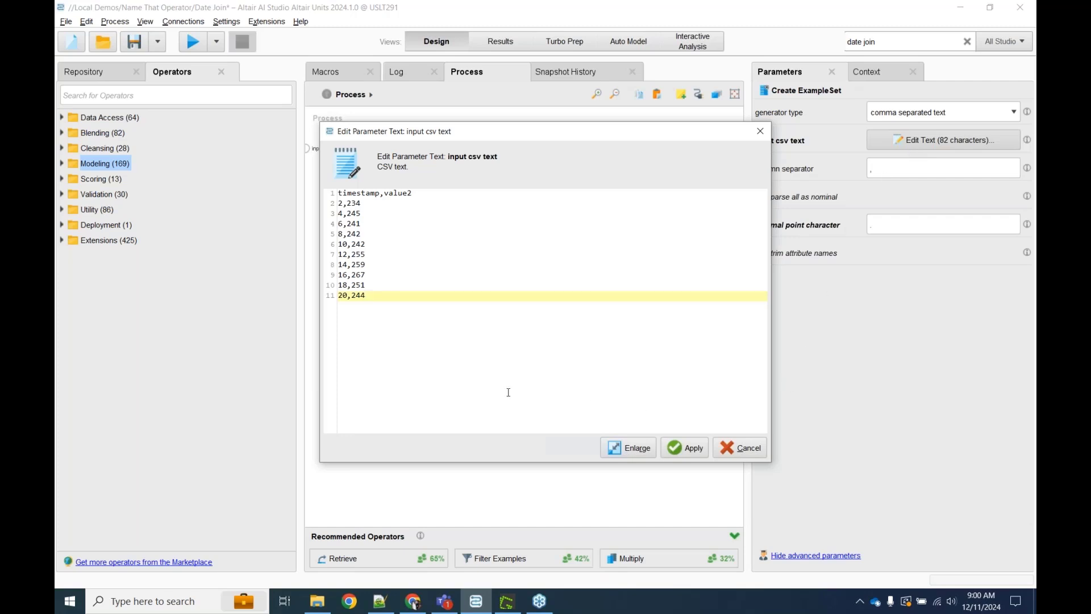
{"action": "left_click", "coordinate": [760, 132]}
{"action": "left_click", "coordinate": [976, 114]}
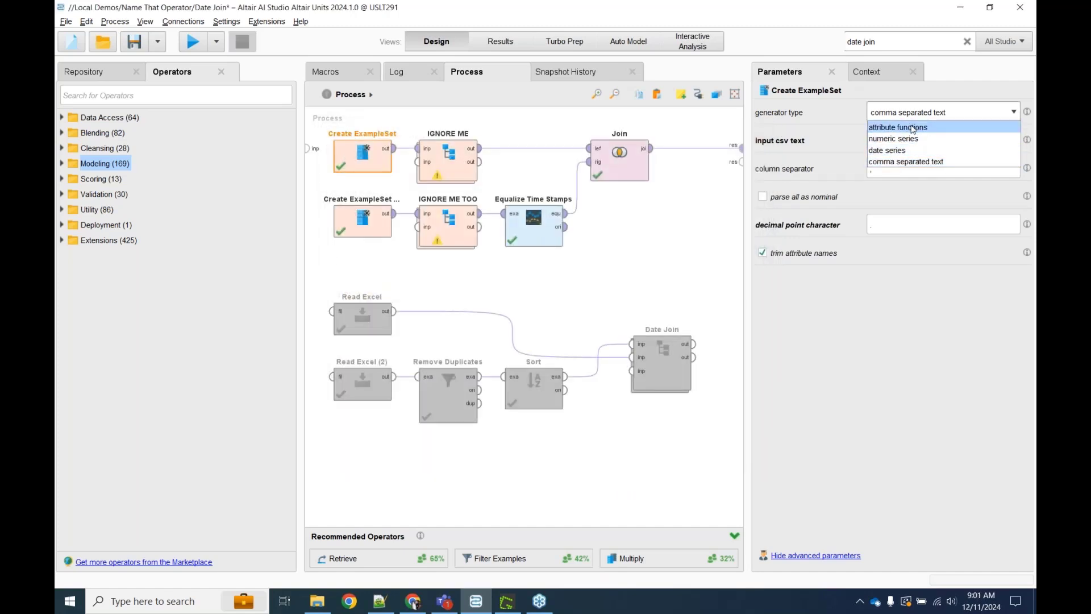
{"action": "left_click", "coordinate": [904, 164]}
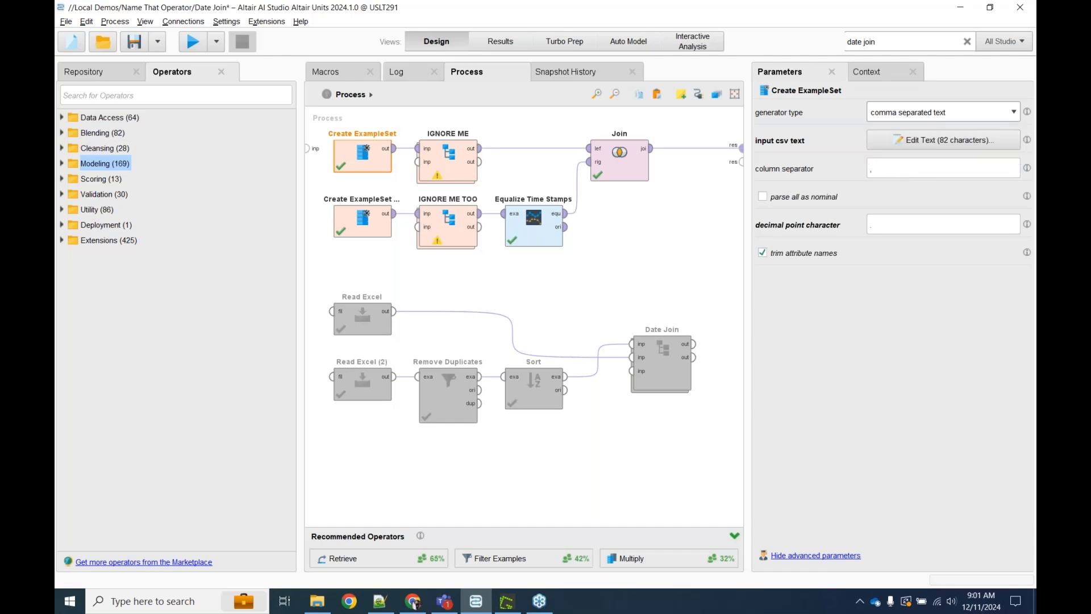
Step: Examine the header line and data rows in the first Create ExampleSet's CSV text, leaving the text as it is
{"action": "left_click", "coordinate": [932, 143]}
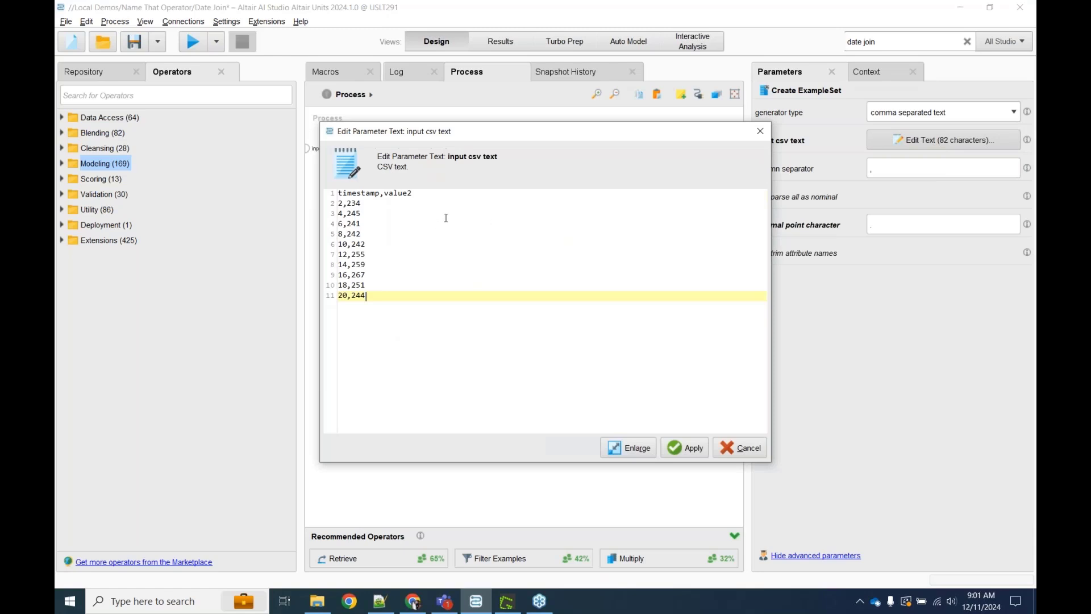
{"action": "left_click", "coordinate": [346, 203]}
{"action": "left_click", "coordinate": [348, 195]}
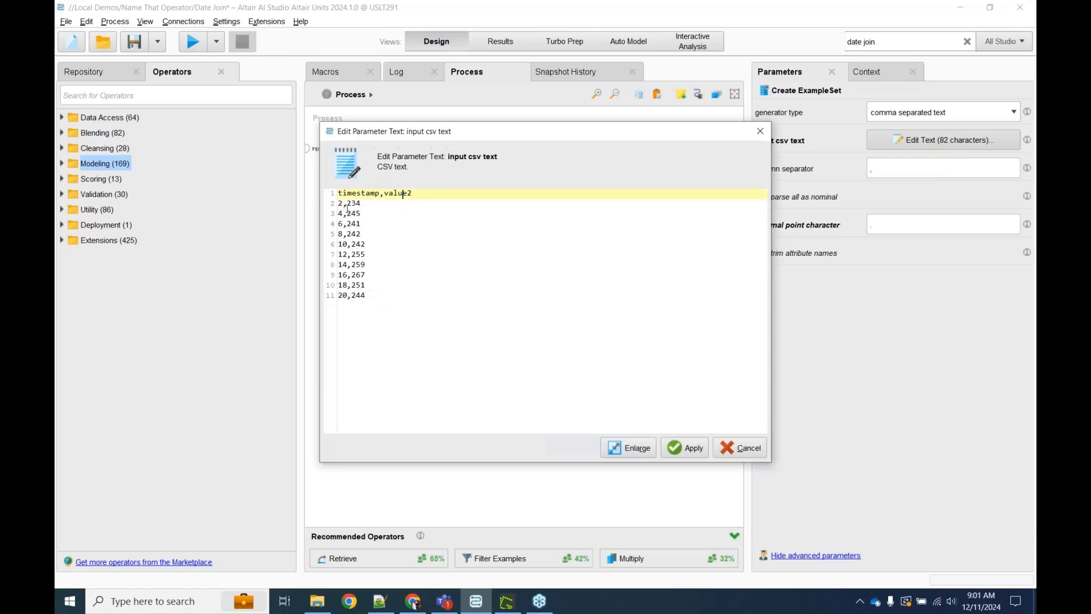
{"action": "left_click_drag", "start_coordinate": [340, 203], "coordinate": [347, 307]}
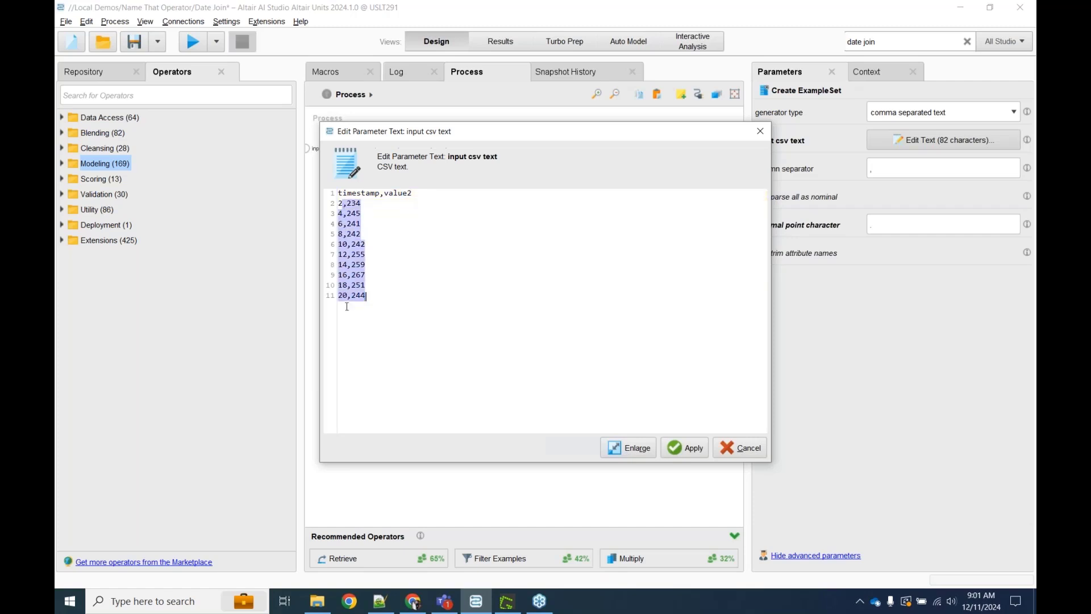
{"action": "left_click", "coordinate": [375, 205]}
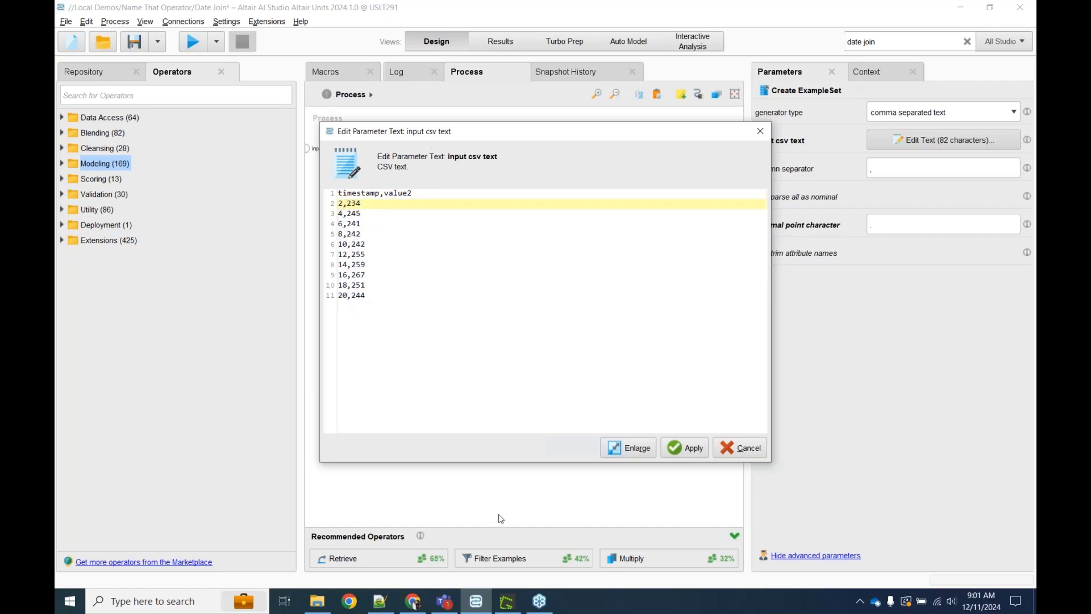
{"action": "left_click", "coordinate": [685, 447]}
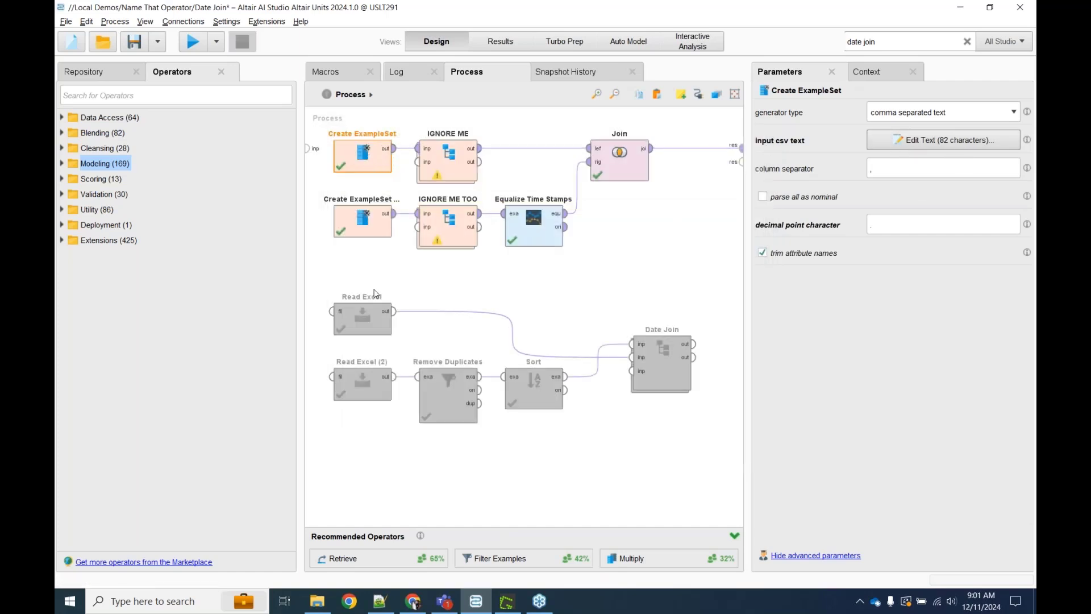
Step: Search the operators for "GA" and add an unconnected Generate Attributes operator between the upper and lower chains
{"action": "left_click_drag", "start_coordinate": [322, 284], "coordinate": [665, 438]}
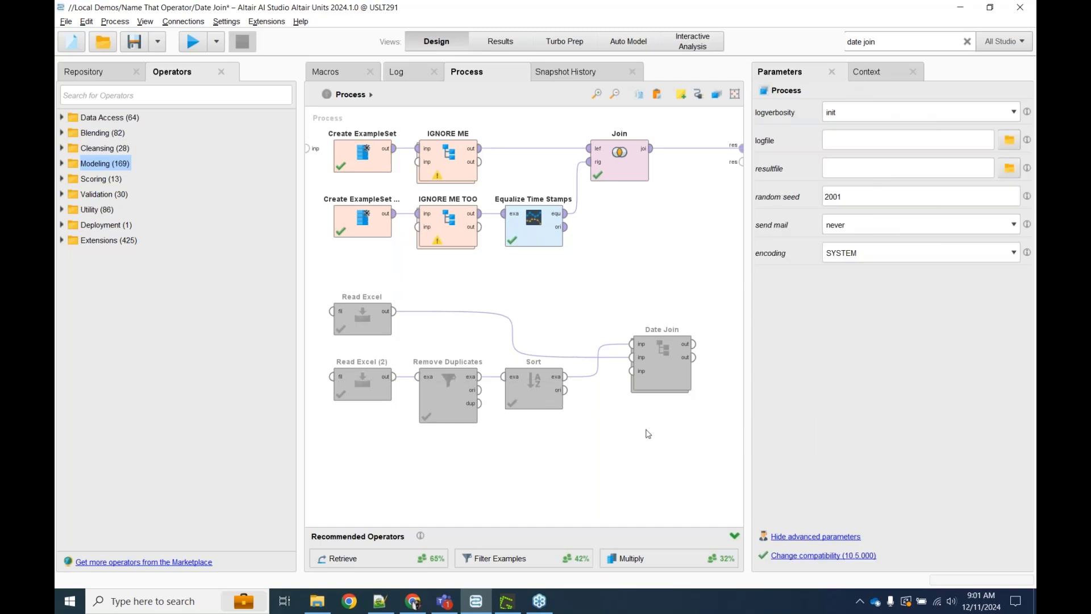
{"action": "left_click", "coordinate": [112, 95]}
{"action": "type", "text": "GA"}
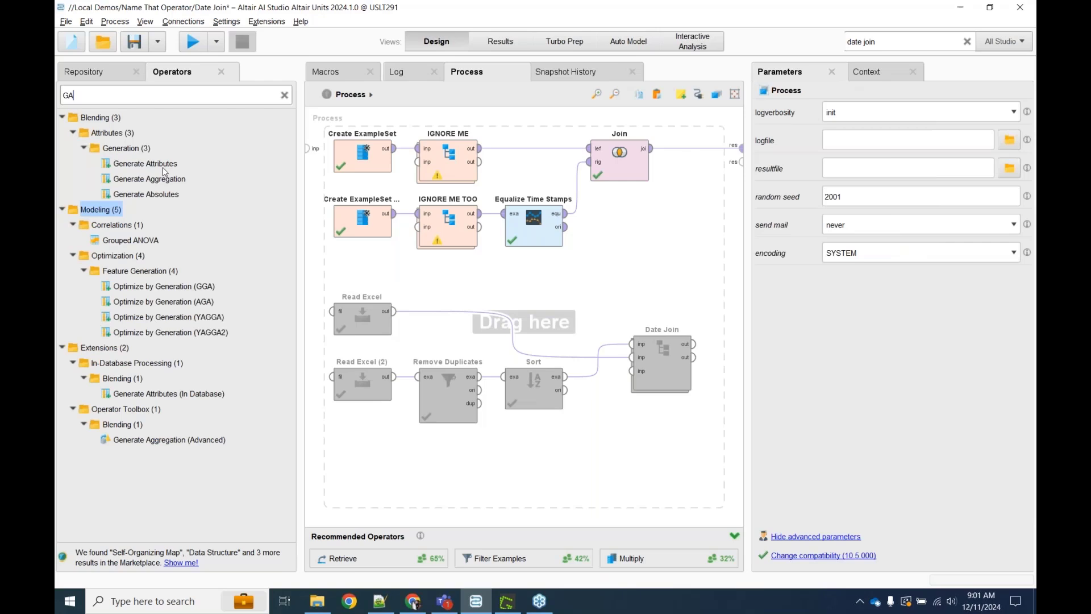
{"action": "left_click_drag", "start_coordinate": [164, 170], "coordinate": [588, 290]}
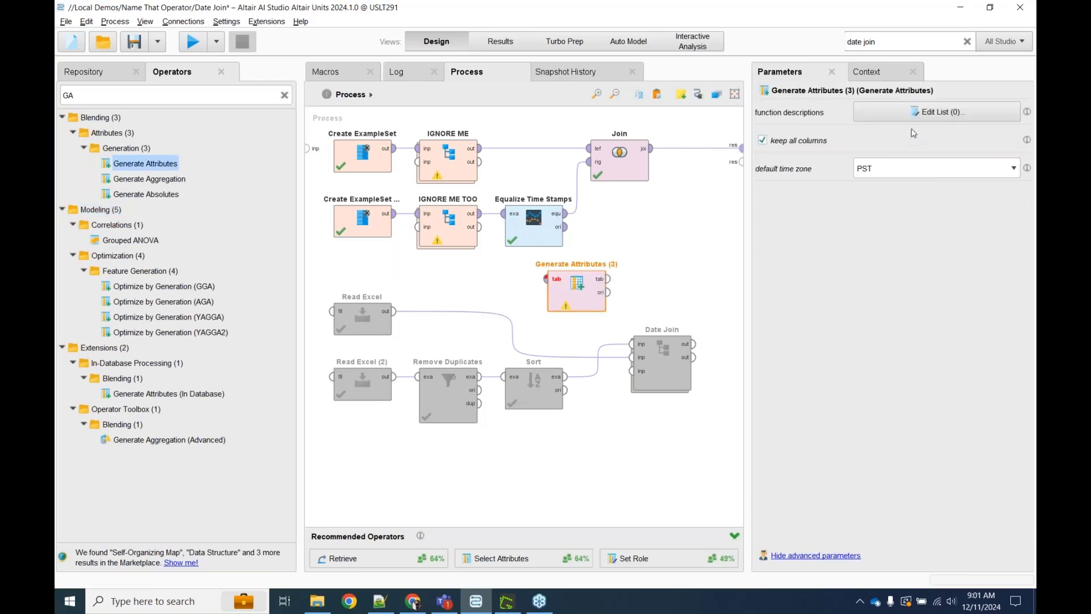
Step: Define a column named somefunction with the expression if() in the new Generate Attributes operator
{"action": "left_click", "coordinate": [924, 117]}
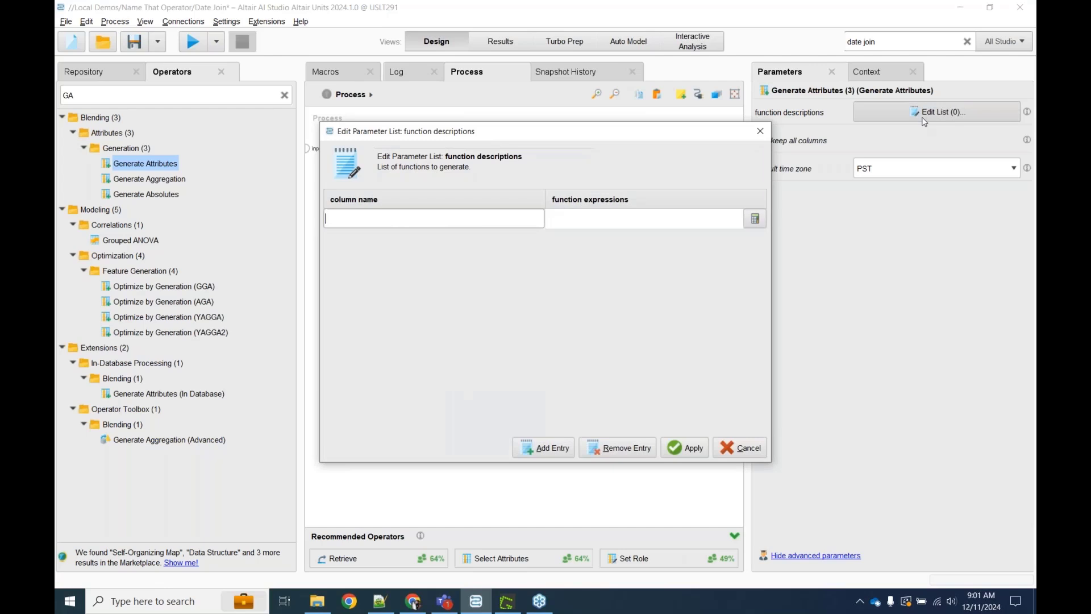
{"action": "type", "text": "somefunction"}
{"action": "key", "text": "Tab"}
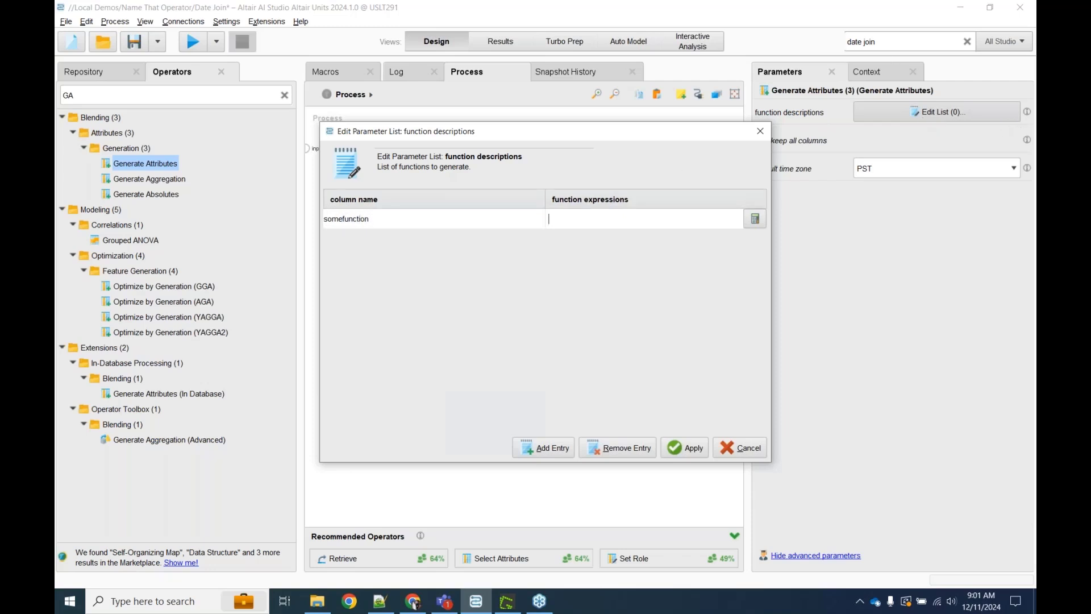
{"action": "type", "text": "if()"}
{"action": "left_click", "coordinate": [685, 448]}
Step: Review the first Create ExampleSet's CSV text again without changing it, and select both Create ExampleSet operators
{"action": "left_click", "coordinate": [362, 155]}
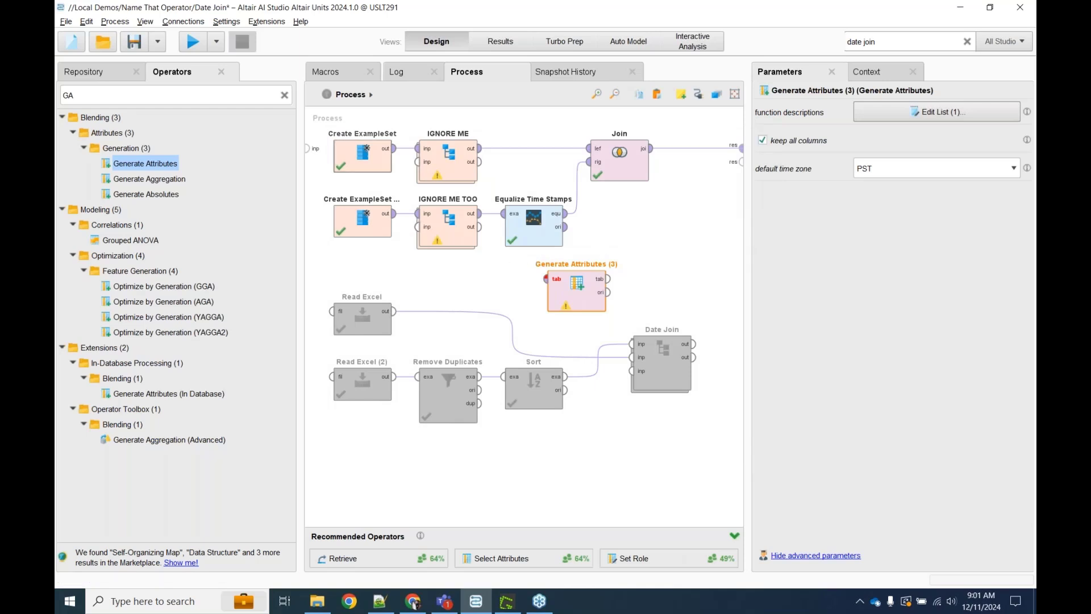
{"action": "left_click", "coordinate": [982, 146]}
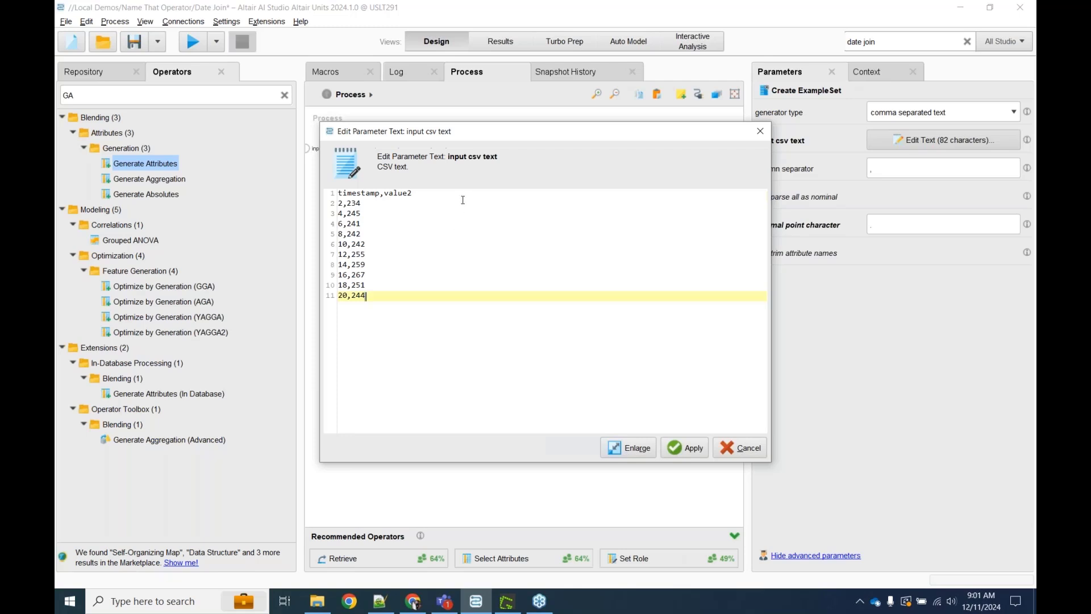
{"action": "left_click", "coordinate": [741, 447]}
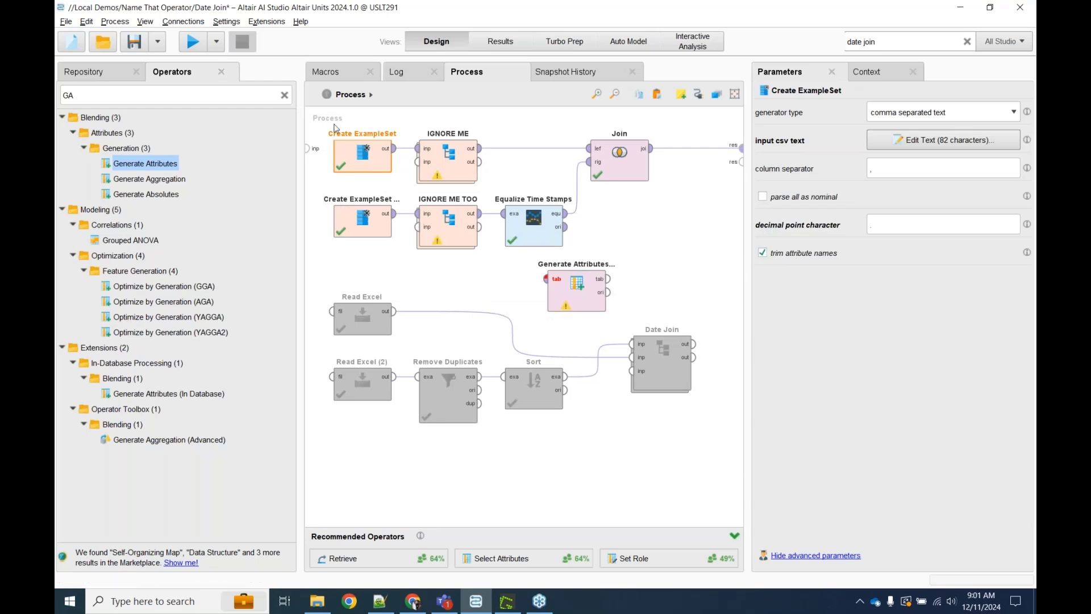
{"action": "left_click_drag", "start_coordinate": [326, 127], "coordinate": [416, 257]}
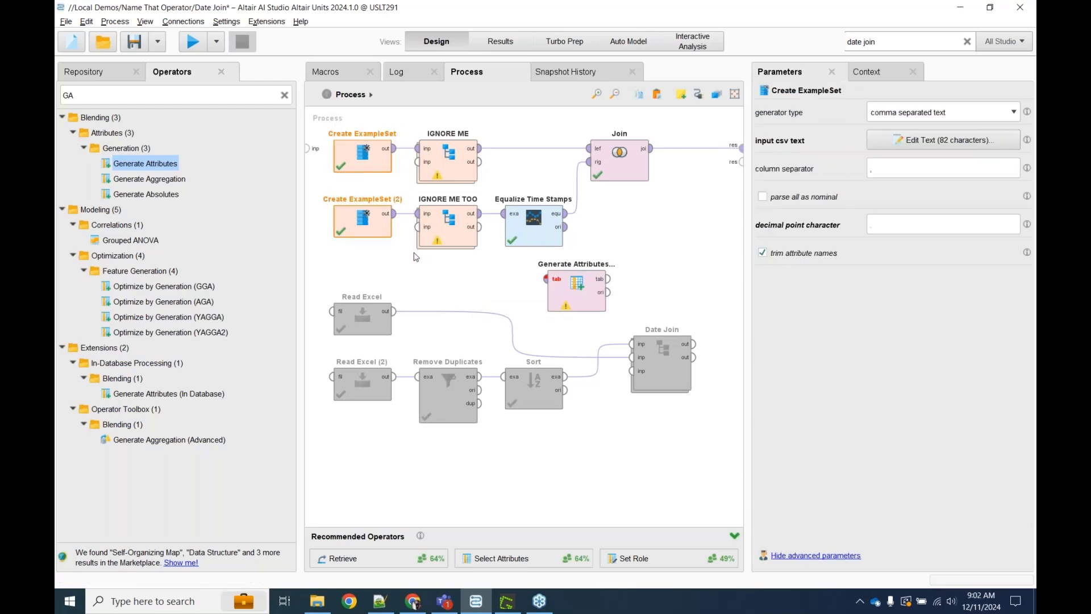
Step: Check the first Read Excel's parameters, and delete the unconnected Generate Attributes operator between the upper and lower chains
{"action": "left_click", "coordinate": [362, 318]}
{"action": "left_click", "coordinate": [903, 114]}
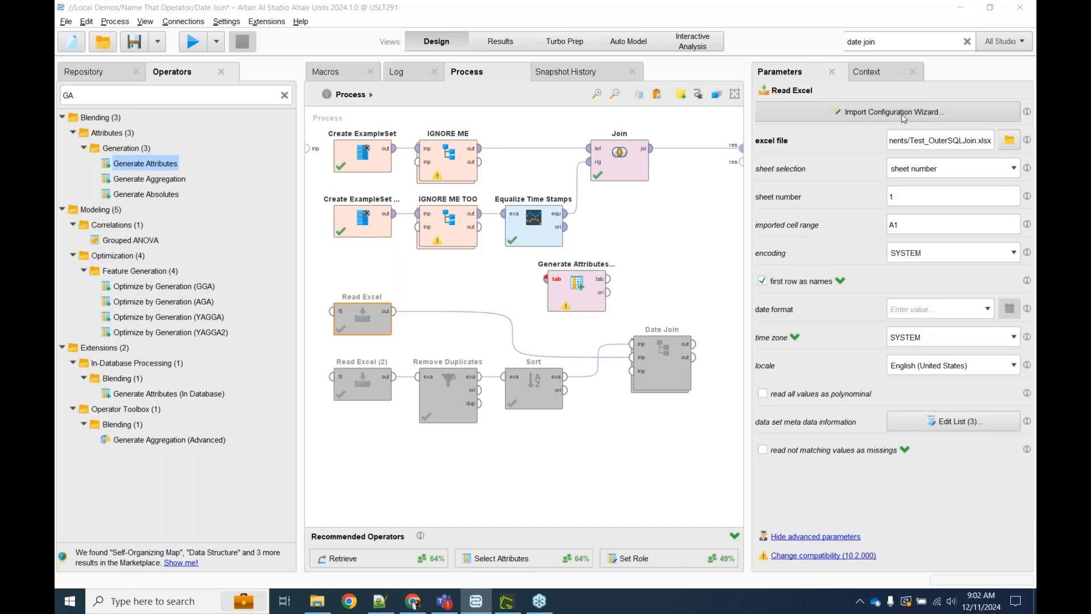
{"action": "left_click", "coordinate": [848, 66]}
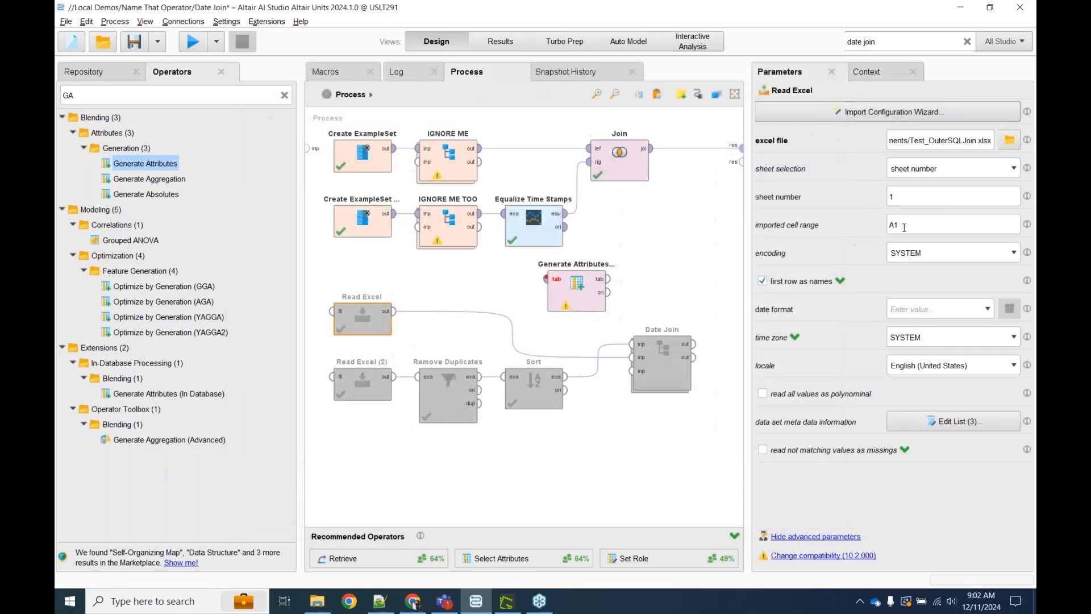
{"action": "left_click", "coordinate": [582, 288]}
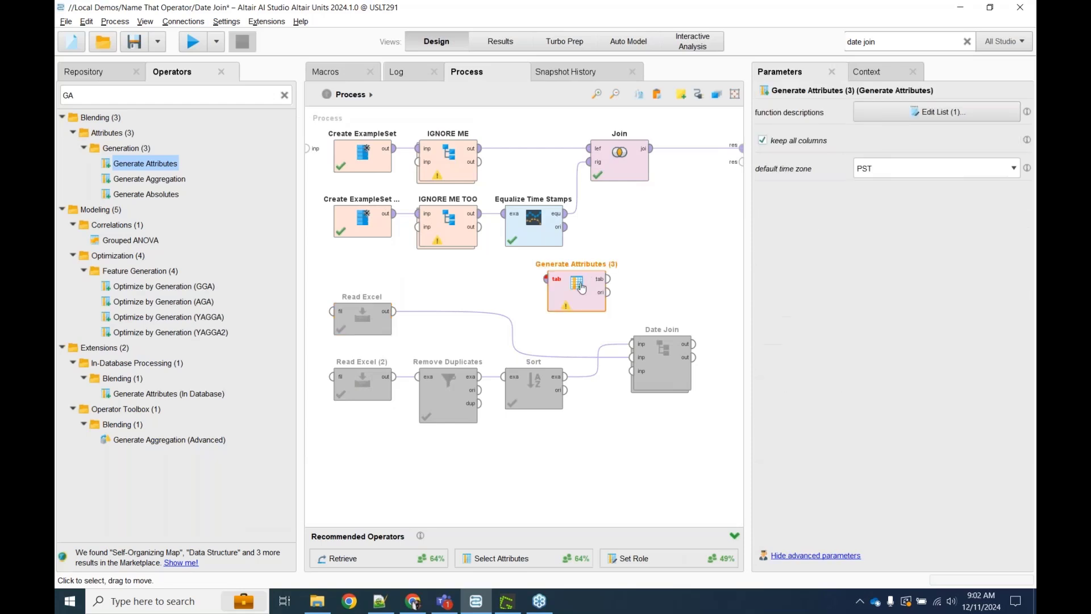
{"action": "key", "text": "Delete"}
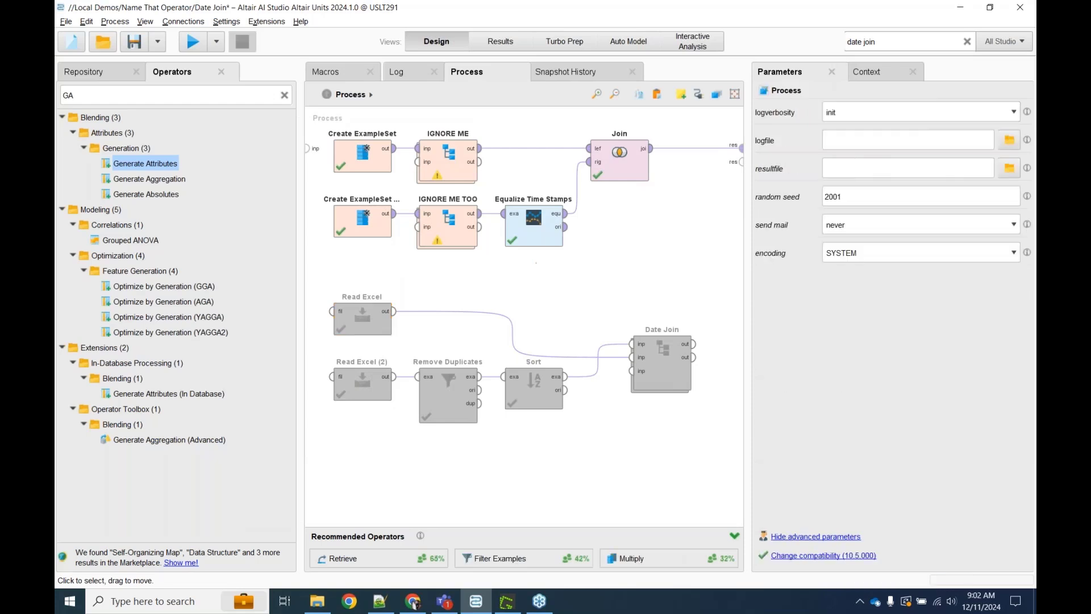
Step: View the first Create ExampleSet's input CSV text and close it unchanged
{"action": "left_click", "coordinate": [375, 161]}
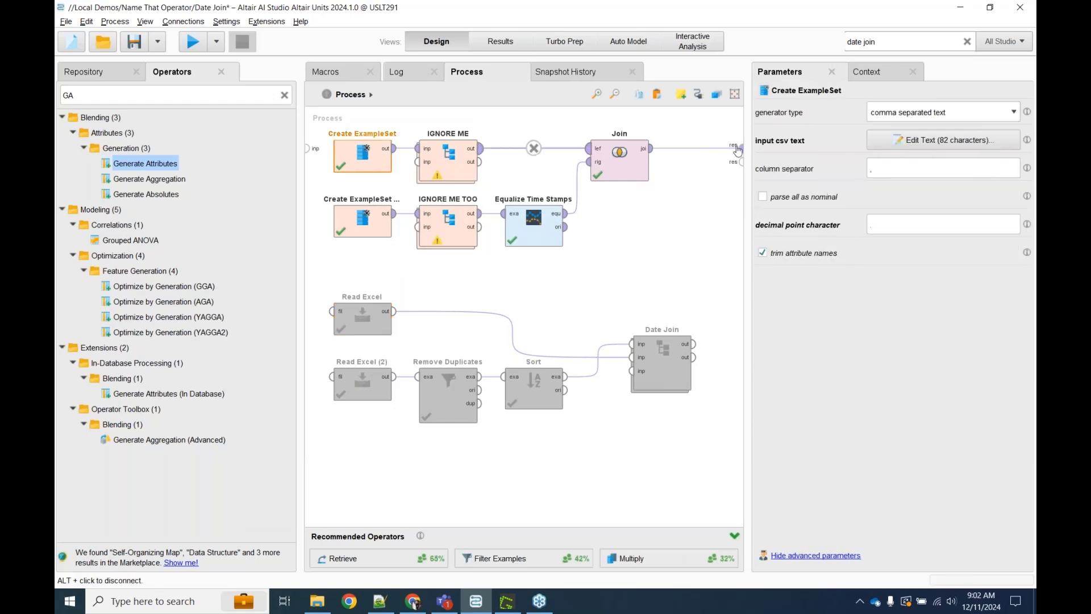
{"action": "left_click", "coordinate": [900, 139]}
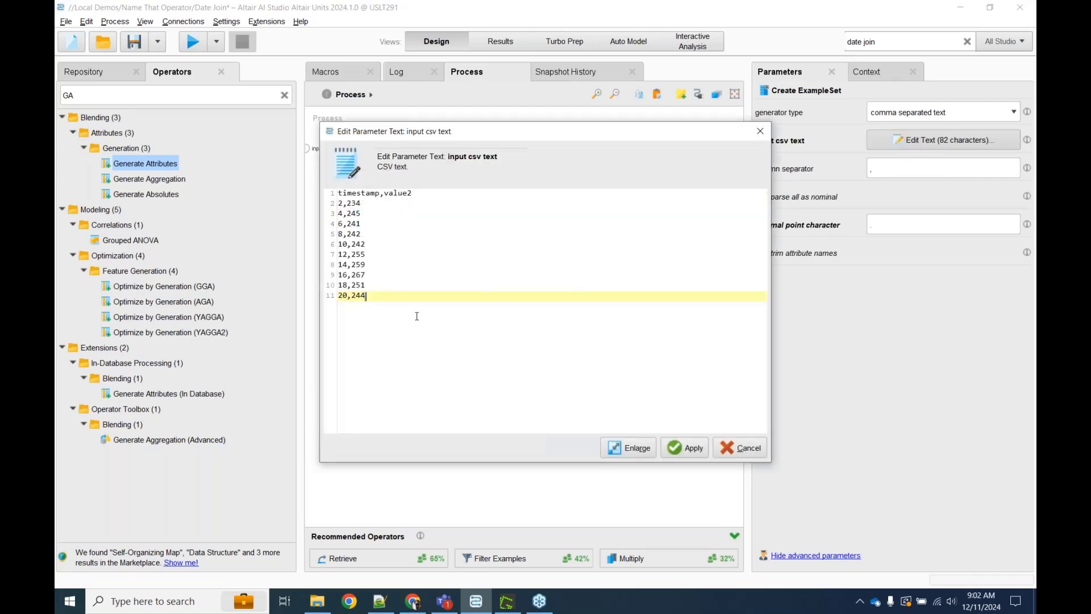
{"action": "left_click", "coordinate": [740, 448]}
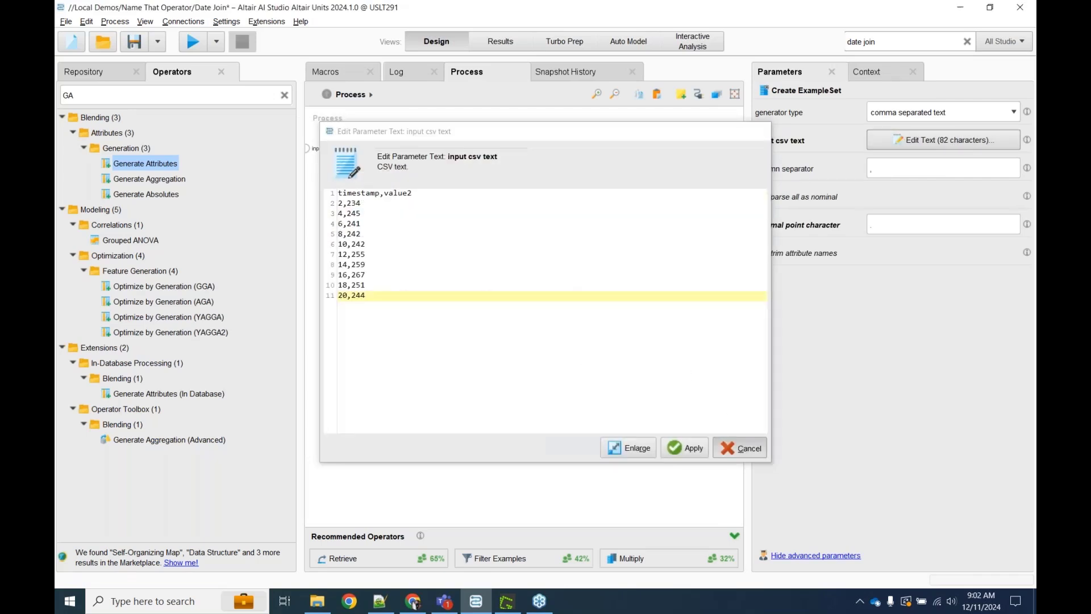
Step: Enable all operators of the lower chain, from the two Read Excel operators through Date Join
{"action": "left_click", "coordinate": [366, 333]}
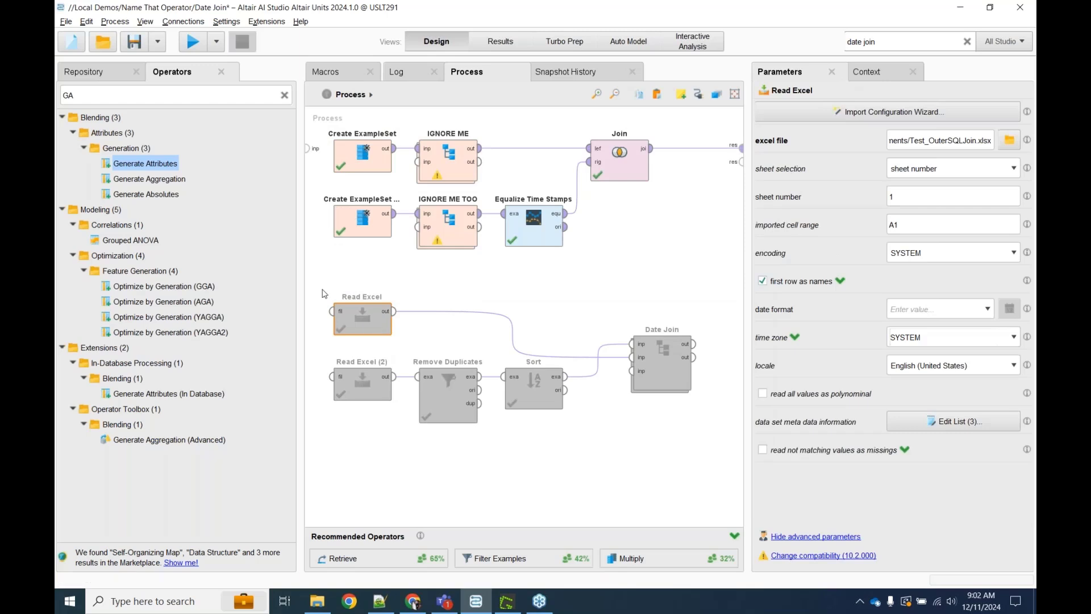
{"action": "left_click_drag", "start_coordinate": [321, 287], "coordinate": [409, 423]}
{"action": "left_click_drag", "start_coordinate": [316, 267], "coordinate": [710, 467]}
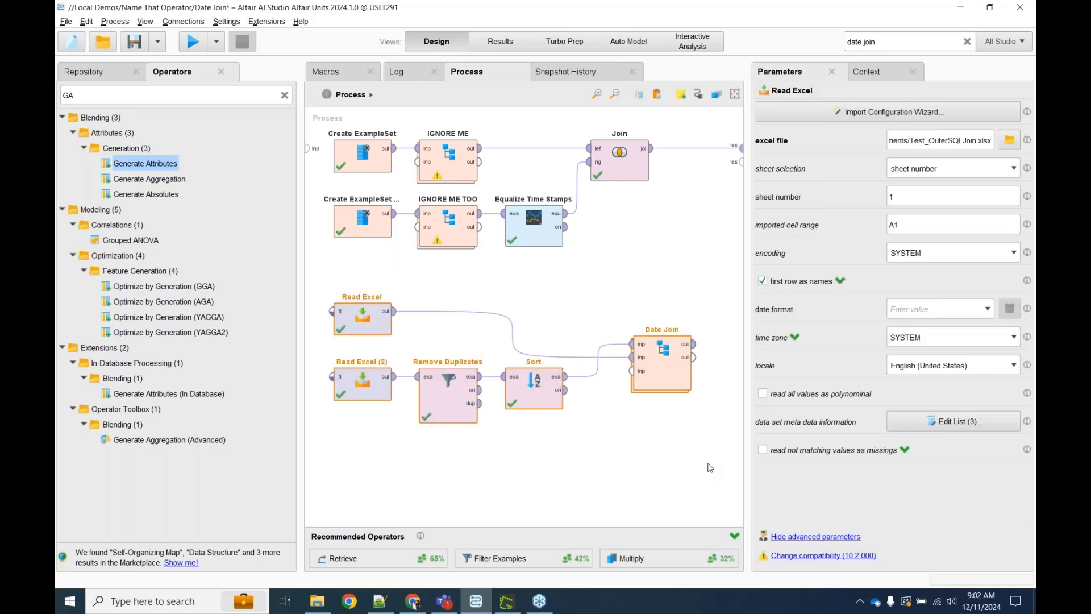
Step: Set a breakpoint after the first Read Excel operator and run the process up to it
{"action": "left_click", "coordinate": [366, 312]}
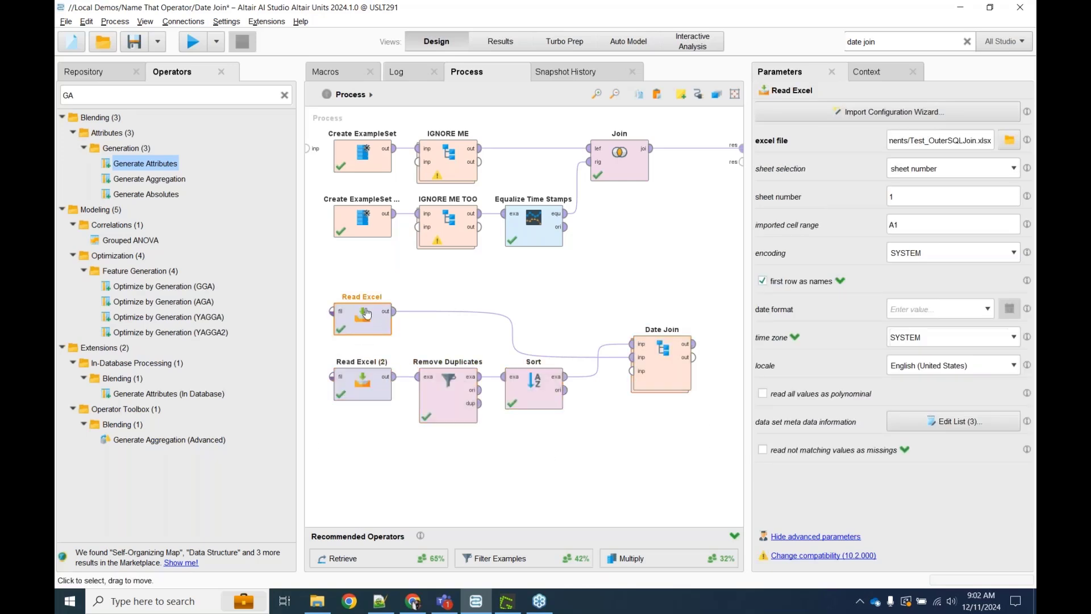
{"action": "right_click", "coordinate": [367, 312]}
{"action": "left_click", "coordinate": [420, 517]}
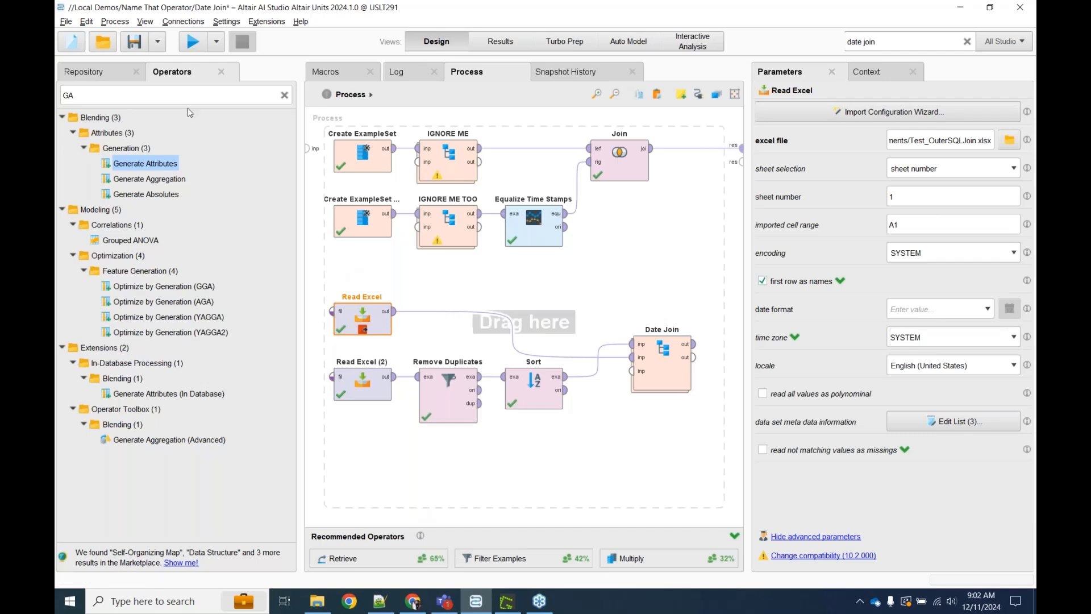
{"action": "key", "text": "F11"}
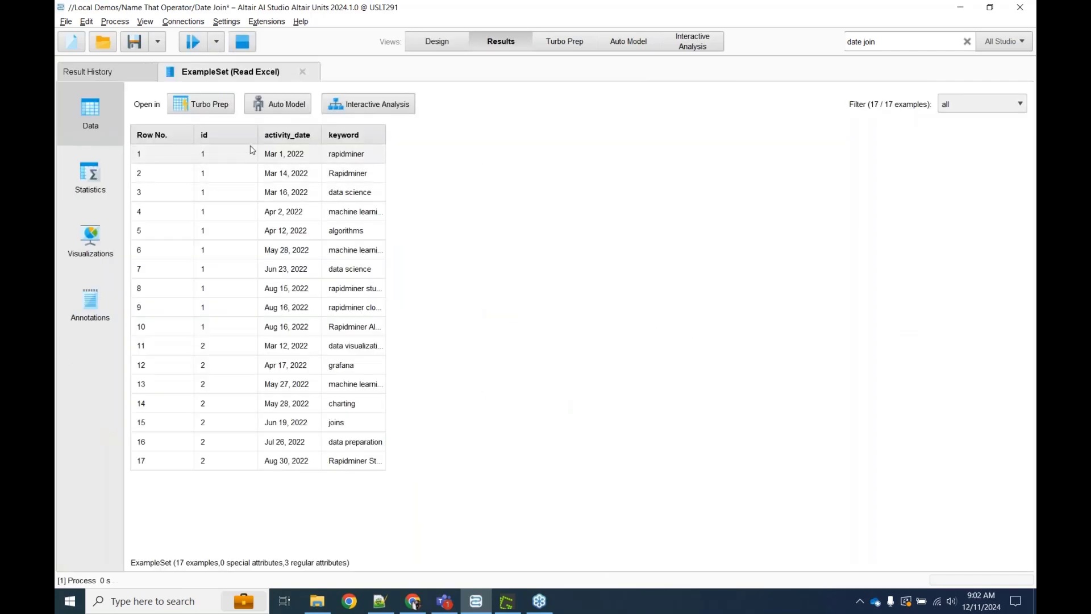
Step: Widen the id and activity_date columns to inspect the Read Excel dates, and return to the process design
{"action": "mouse_move", "coordinate": [257, 134]}
{"action": "left_mouse_down"}
{"action": "mouse_move", "coordinate": [346, 137]}
{"action": "mouse_move", "coordinate": [260, 136]}
{"action": "left_mouse_up"}
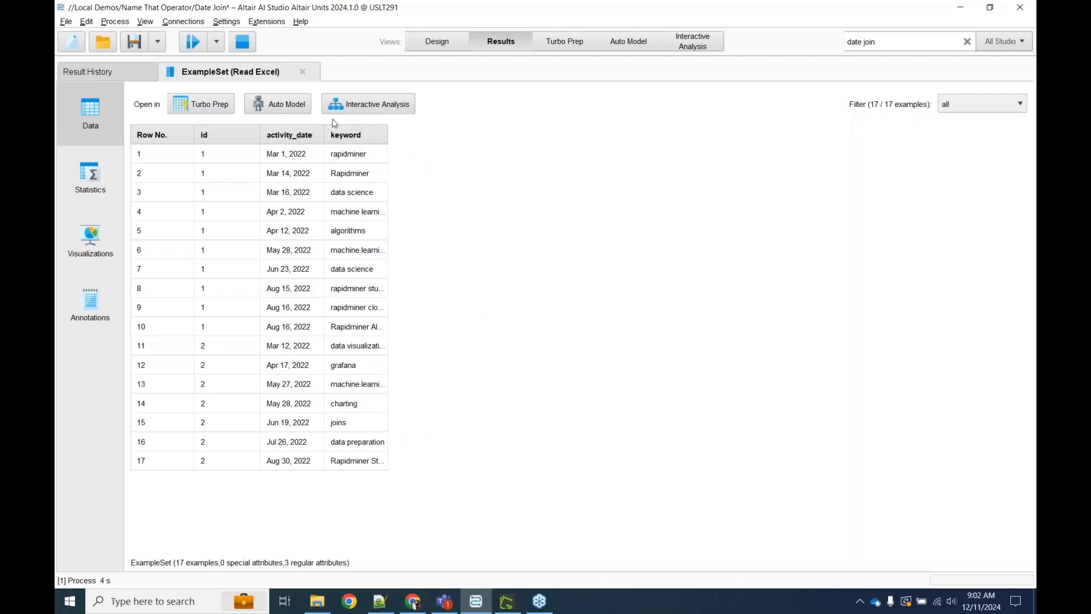
{"action": "left_click_drag", "start_coordinate": [323, 134], "coordinate": [376, 134]}
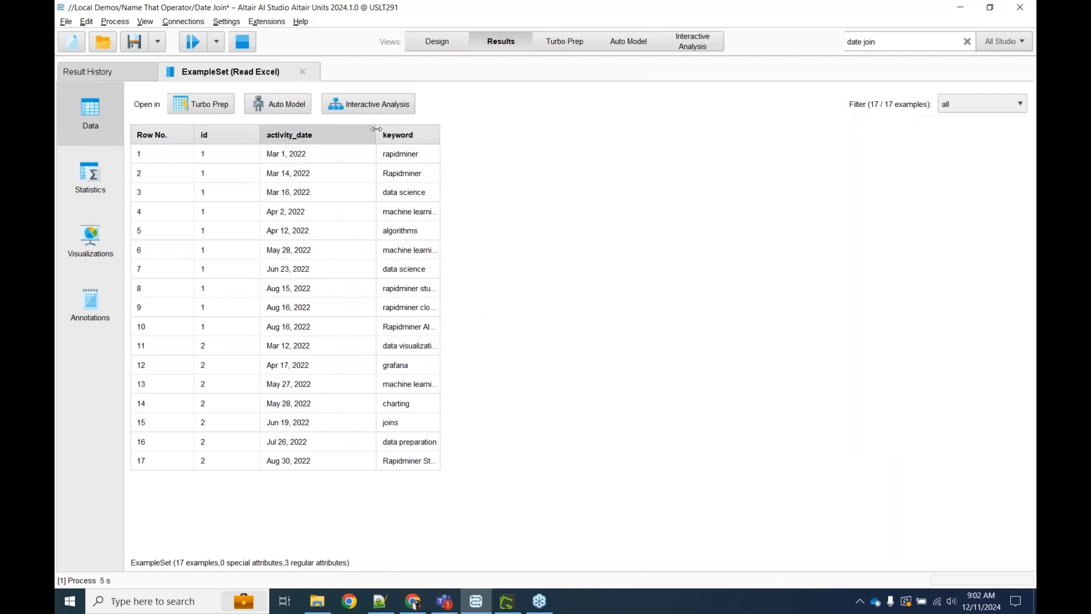
{"action": "left_click", "coordinate": [437, 40]}
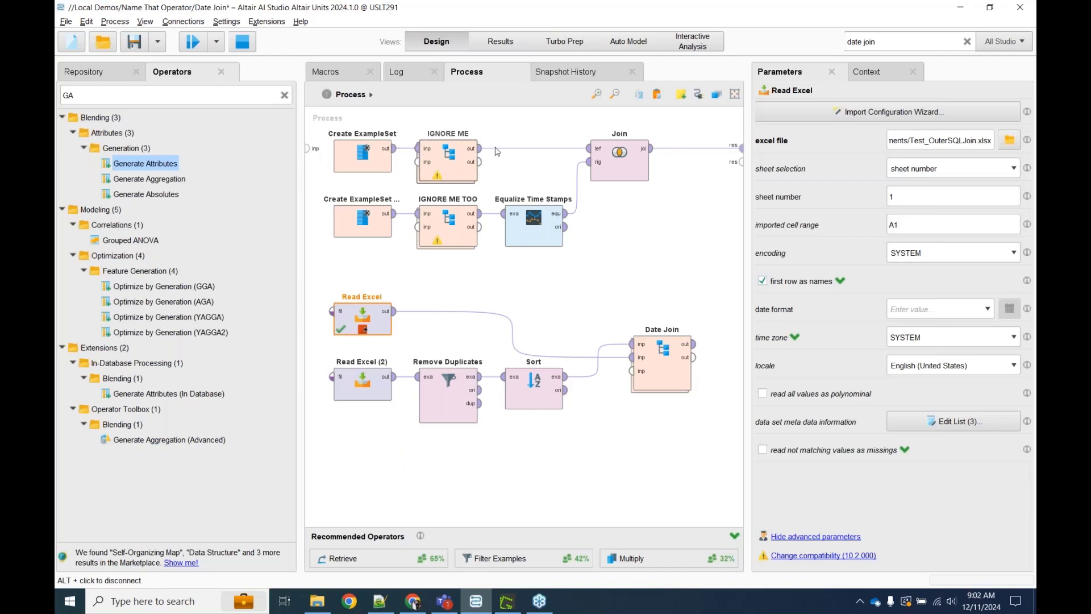
Step: Look at the operators inside the IGNORE ME TOO subprocess and return to the main process
{"action": "double_click", "coordinate": [459, 227]}
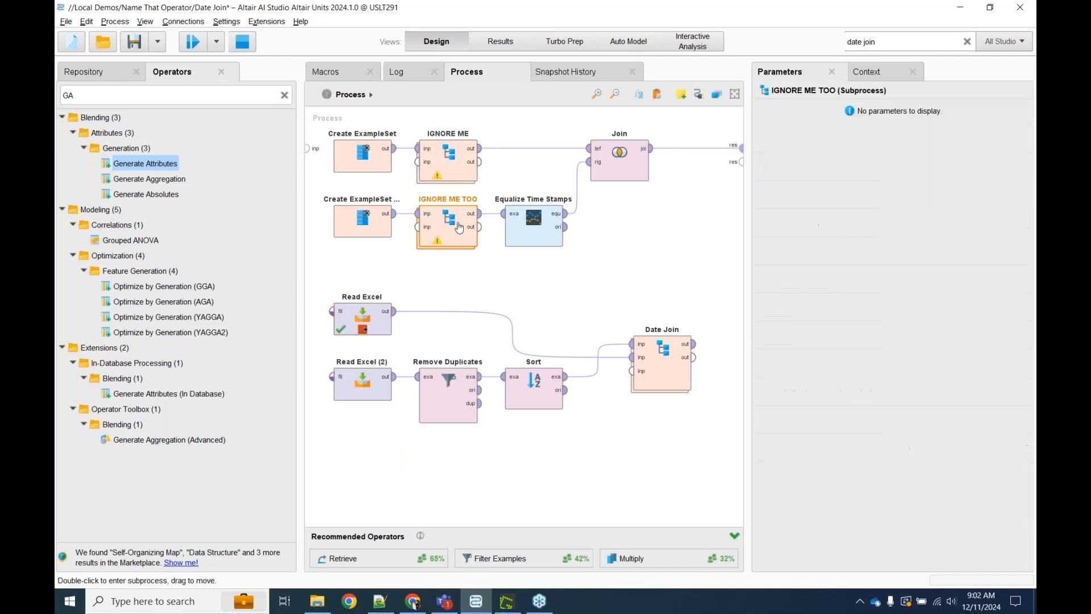
{"action": "left_click_drag", "start_coordinate": [323, 119], "coordinate": [593, 239]}
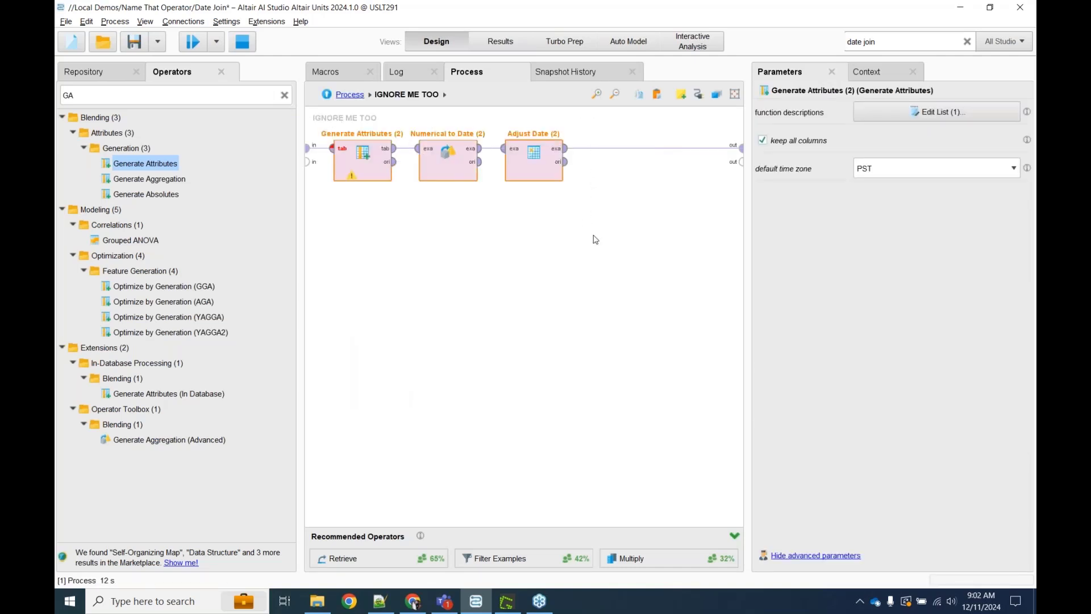
{"action": "left_click", "coordinate": [327, 94]}
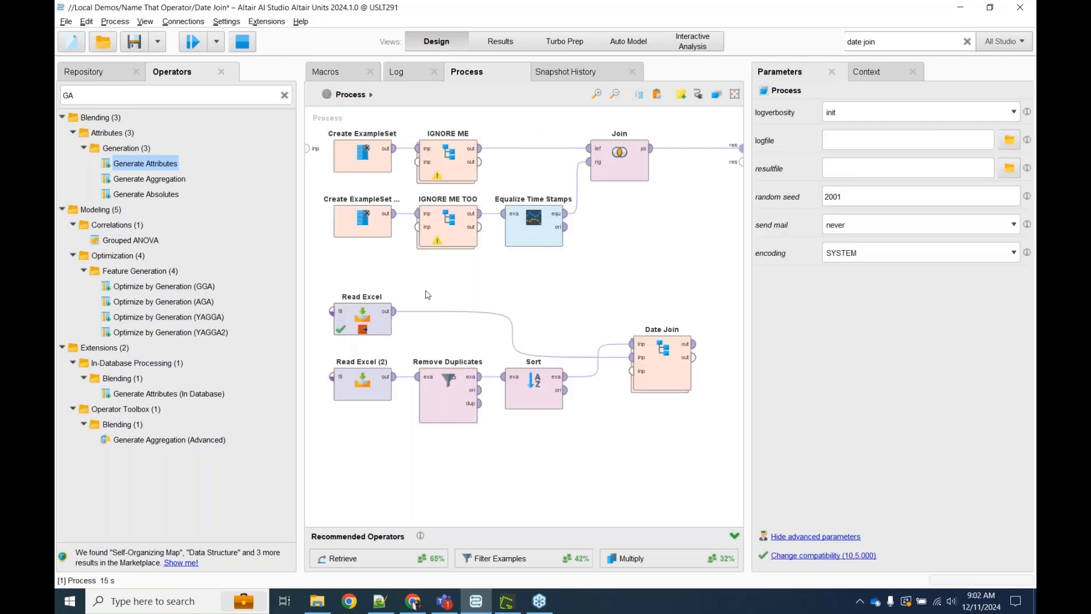
Step: Compare the first Read Excel's settings with the first Create ExampleSet's CSV text, leaving the text unchanged
{"action": "left_click", "coordinate": [366, 322]}
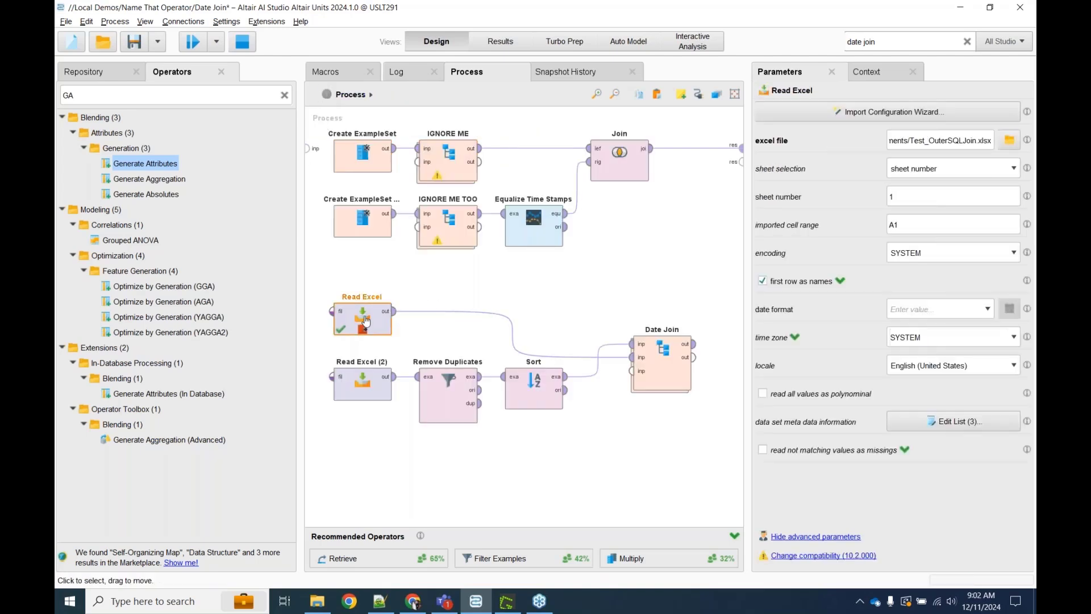
{"action": "left_click", "coordinate": [370, 155]}
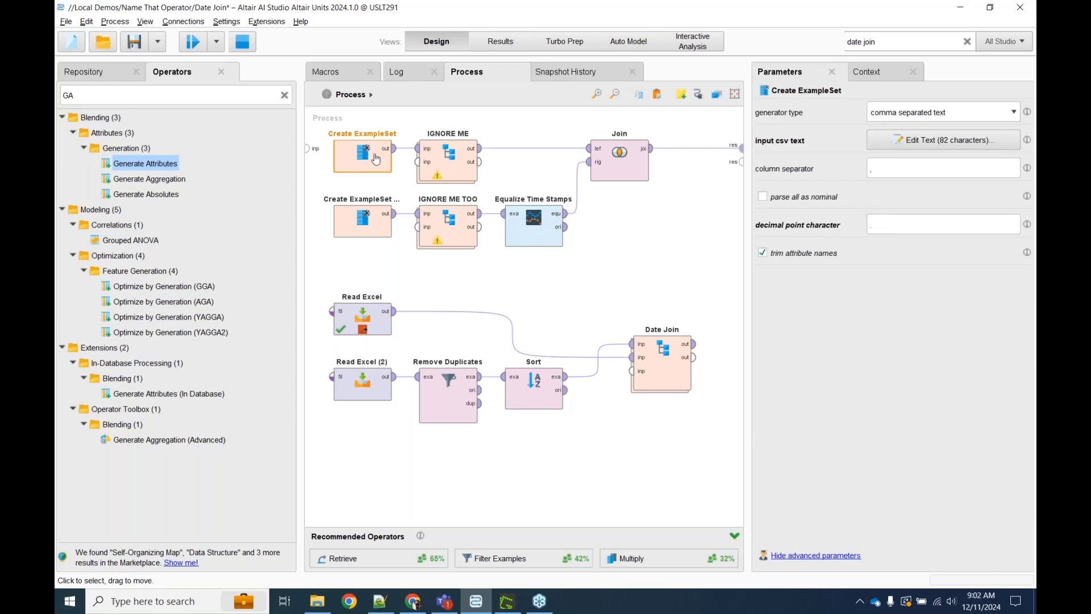
{"action": "left_click", "coordinate": [923, 146]}
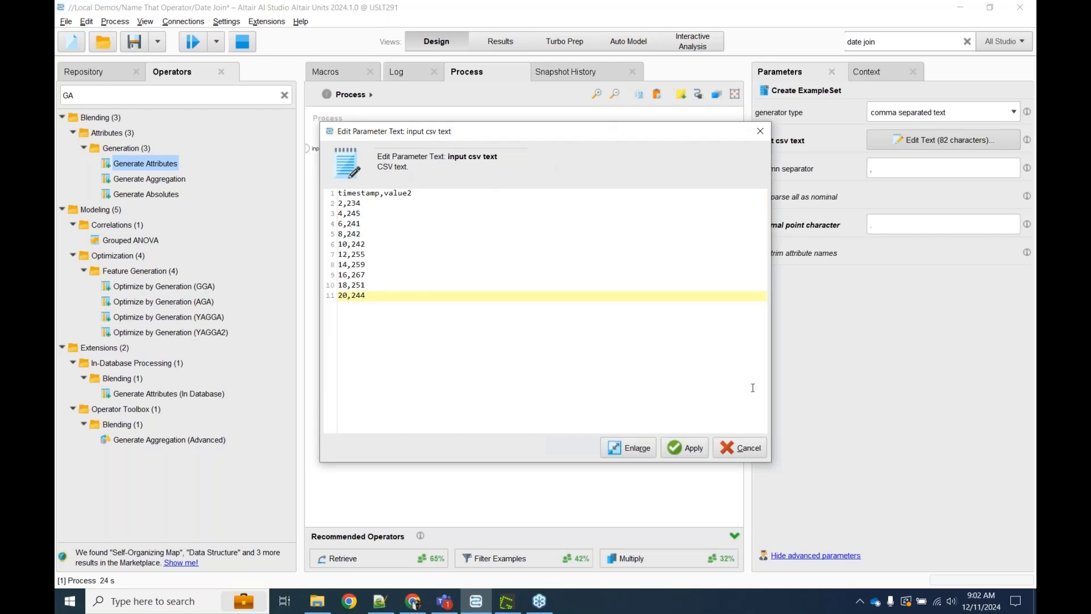
{"action": "left_click", "coordinate": [740, 448]}
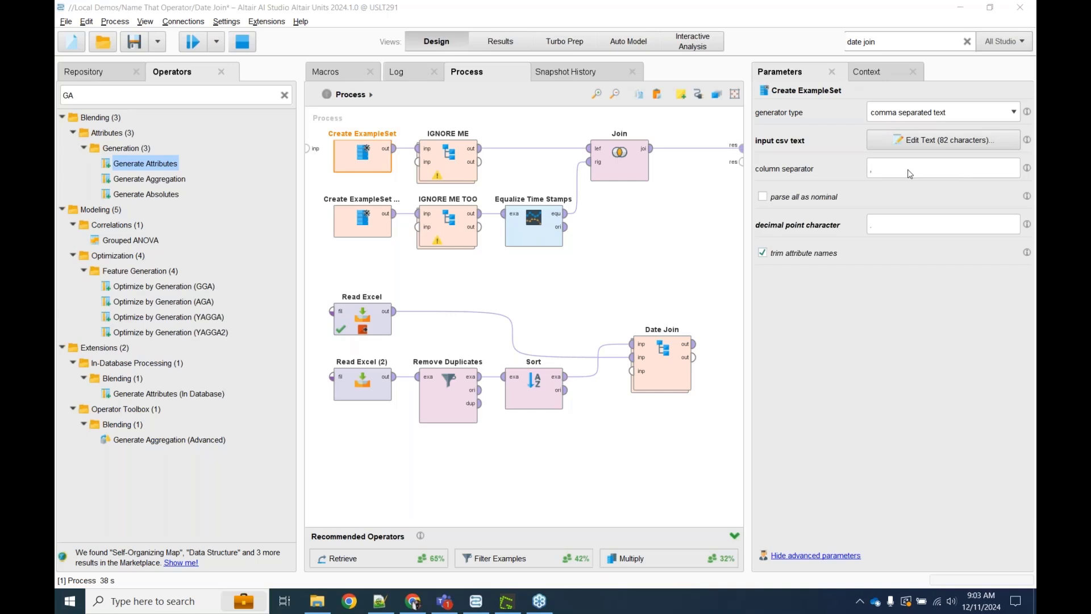
Step: Remove the breakpoint from the first Read Excel operator
{"action": "left_click", "coordinate": [365, 320]}
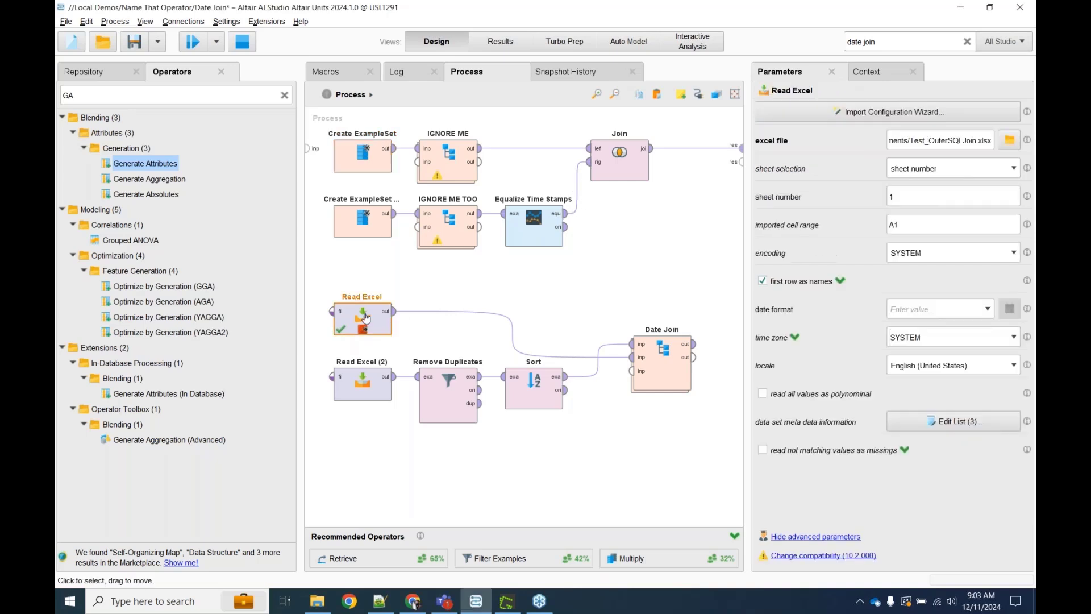
{"action": "right_click", "coordinate": [365, 313]}
{"action": "left_click", "coordinate": [423, 522]}
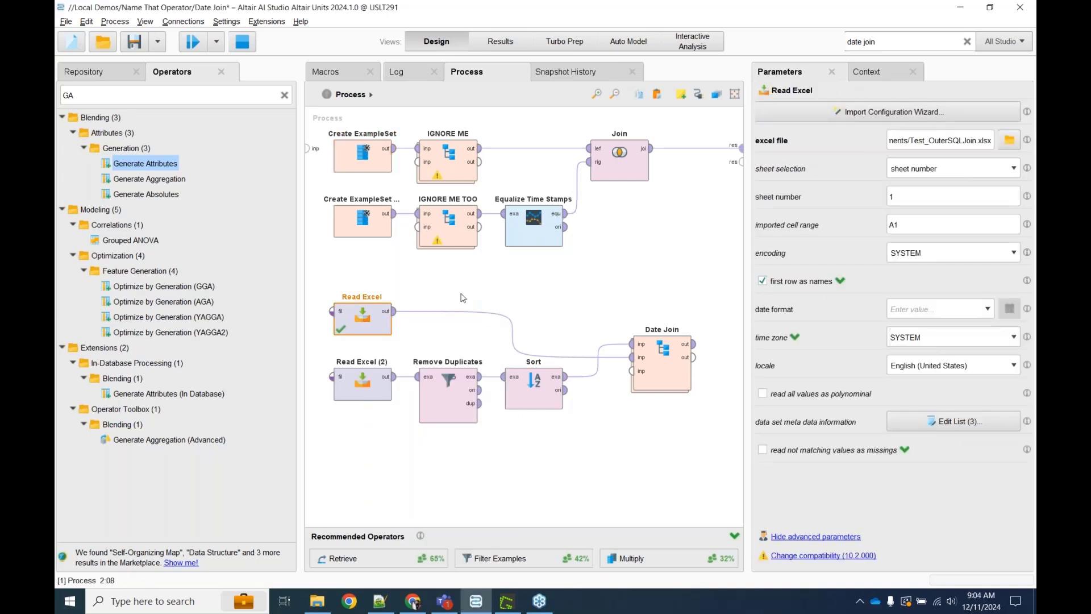